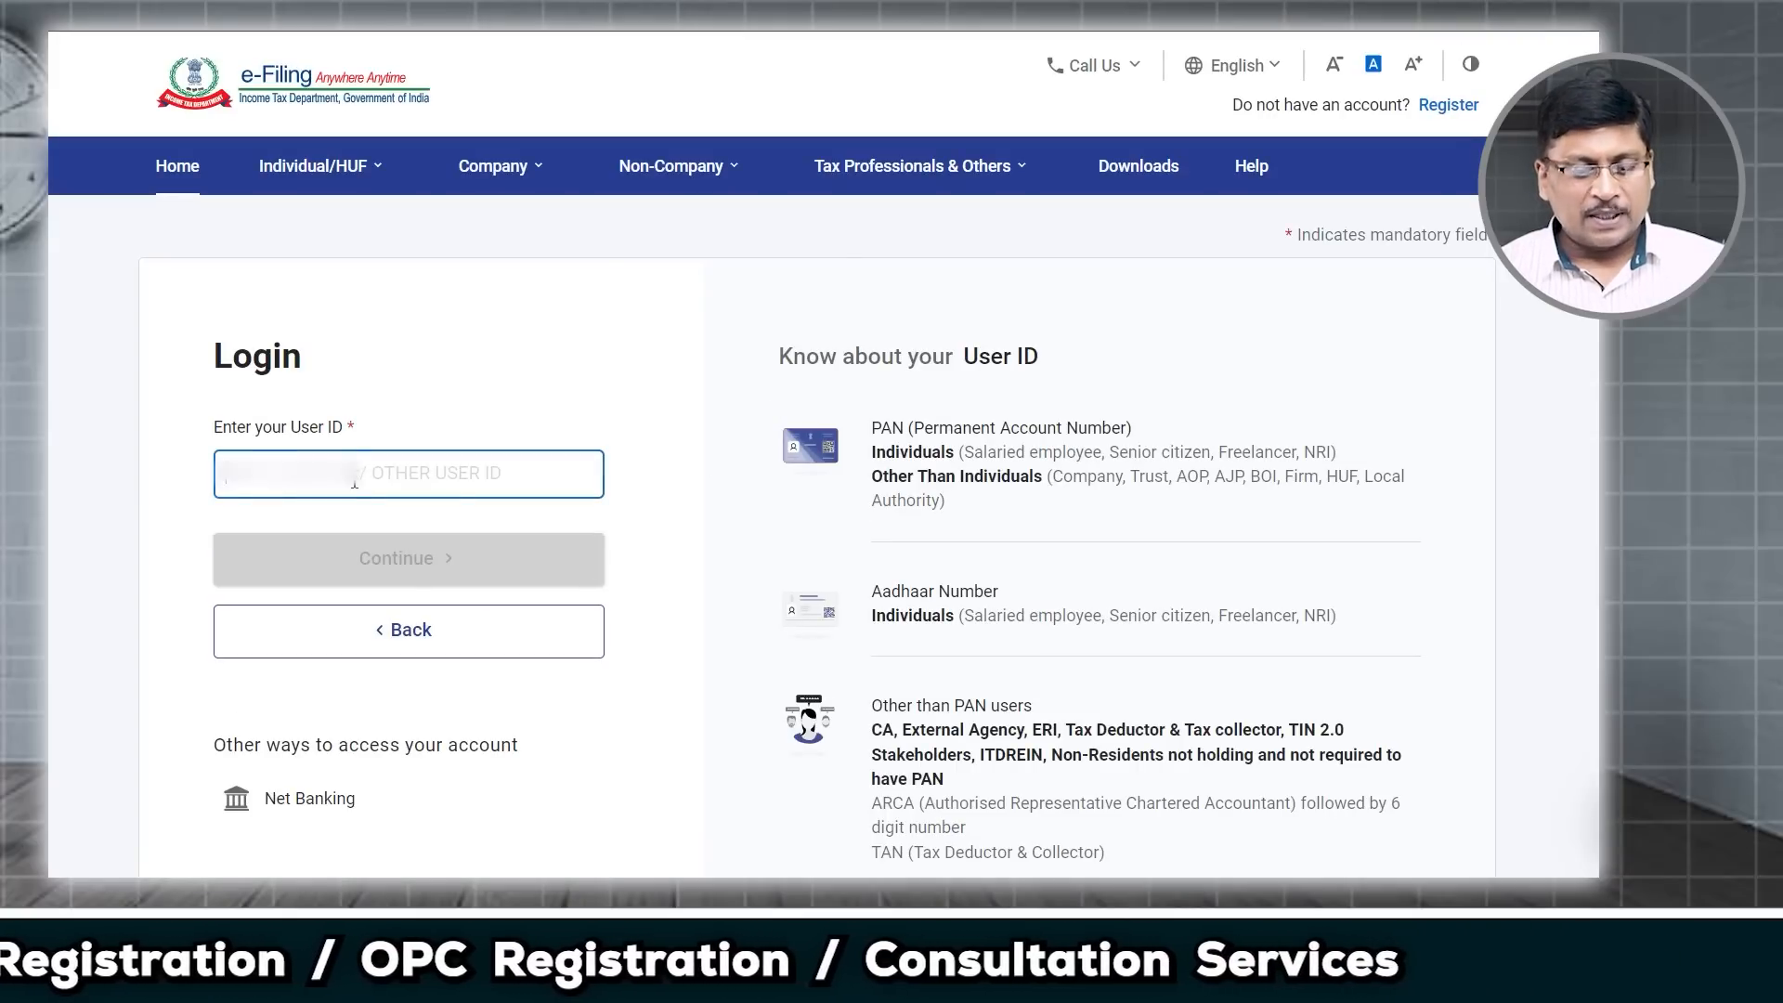
Step: Log in to the e-Filing portal with the account's User ID and password
key(ctrl+v)
click(377, 568)
click(224, 560)
click(412, 751)
text(•••••••••)
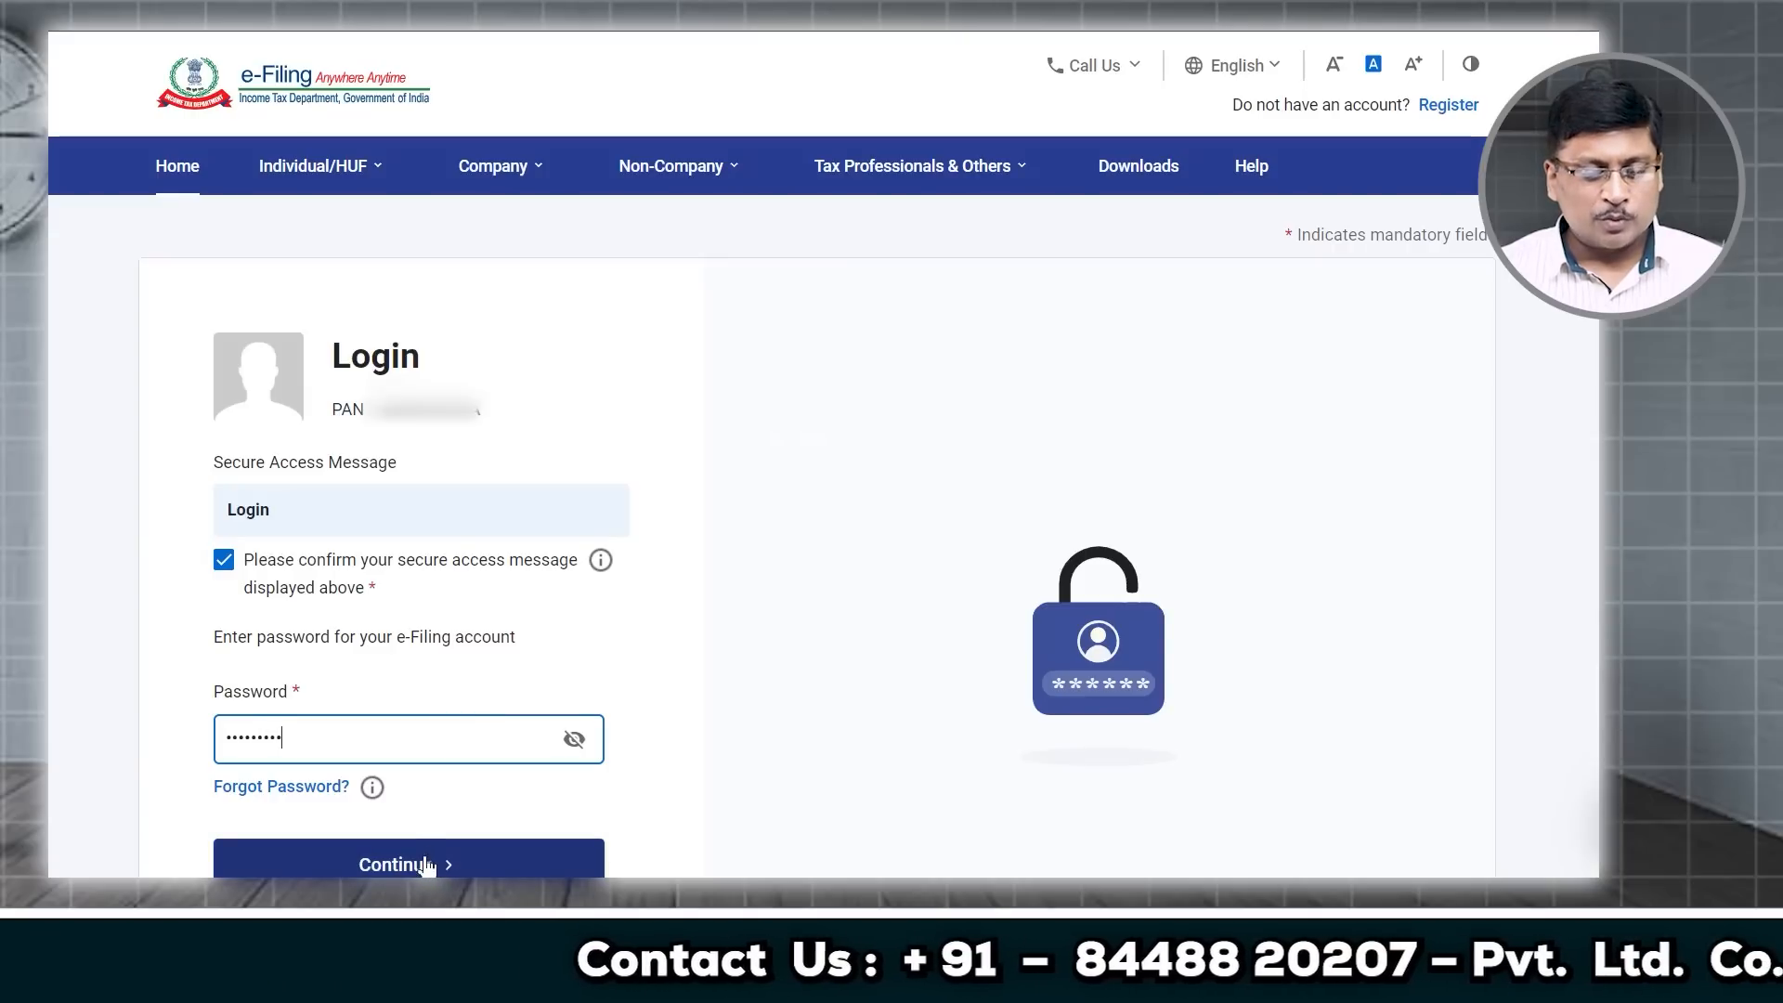
scroll(426, 867, down, 3)
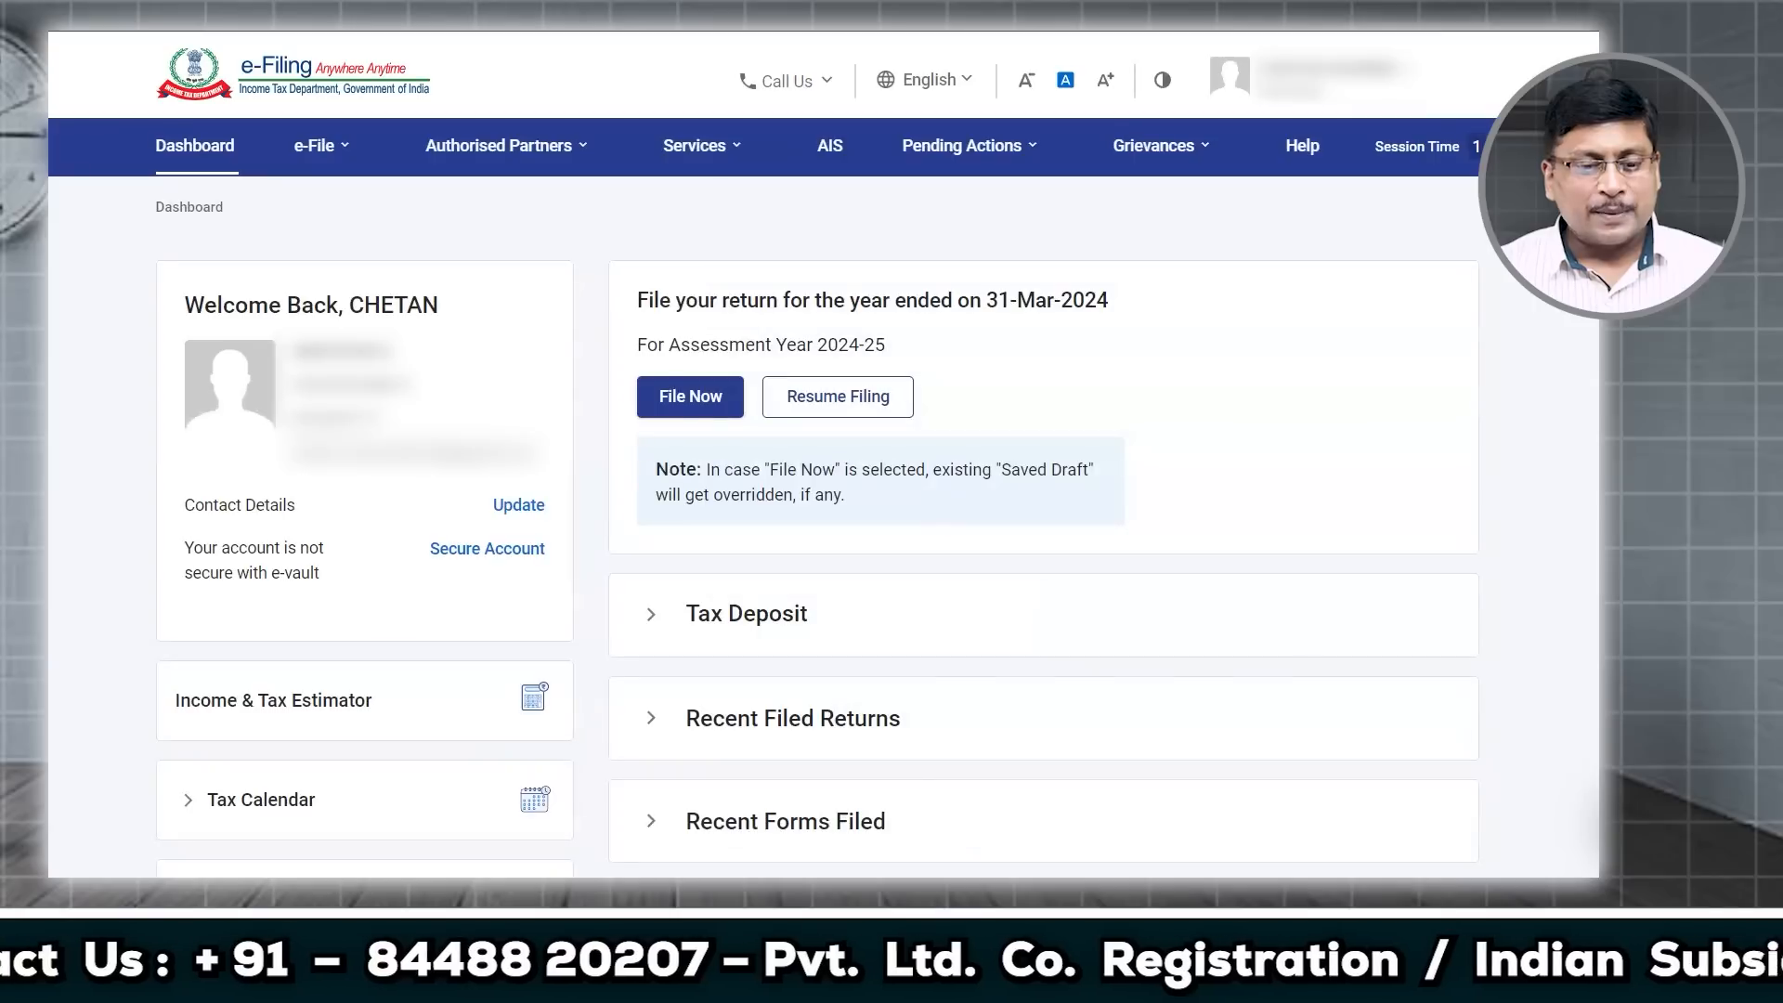
click(502, 145)
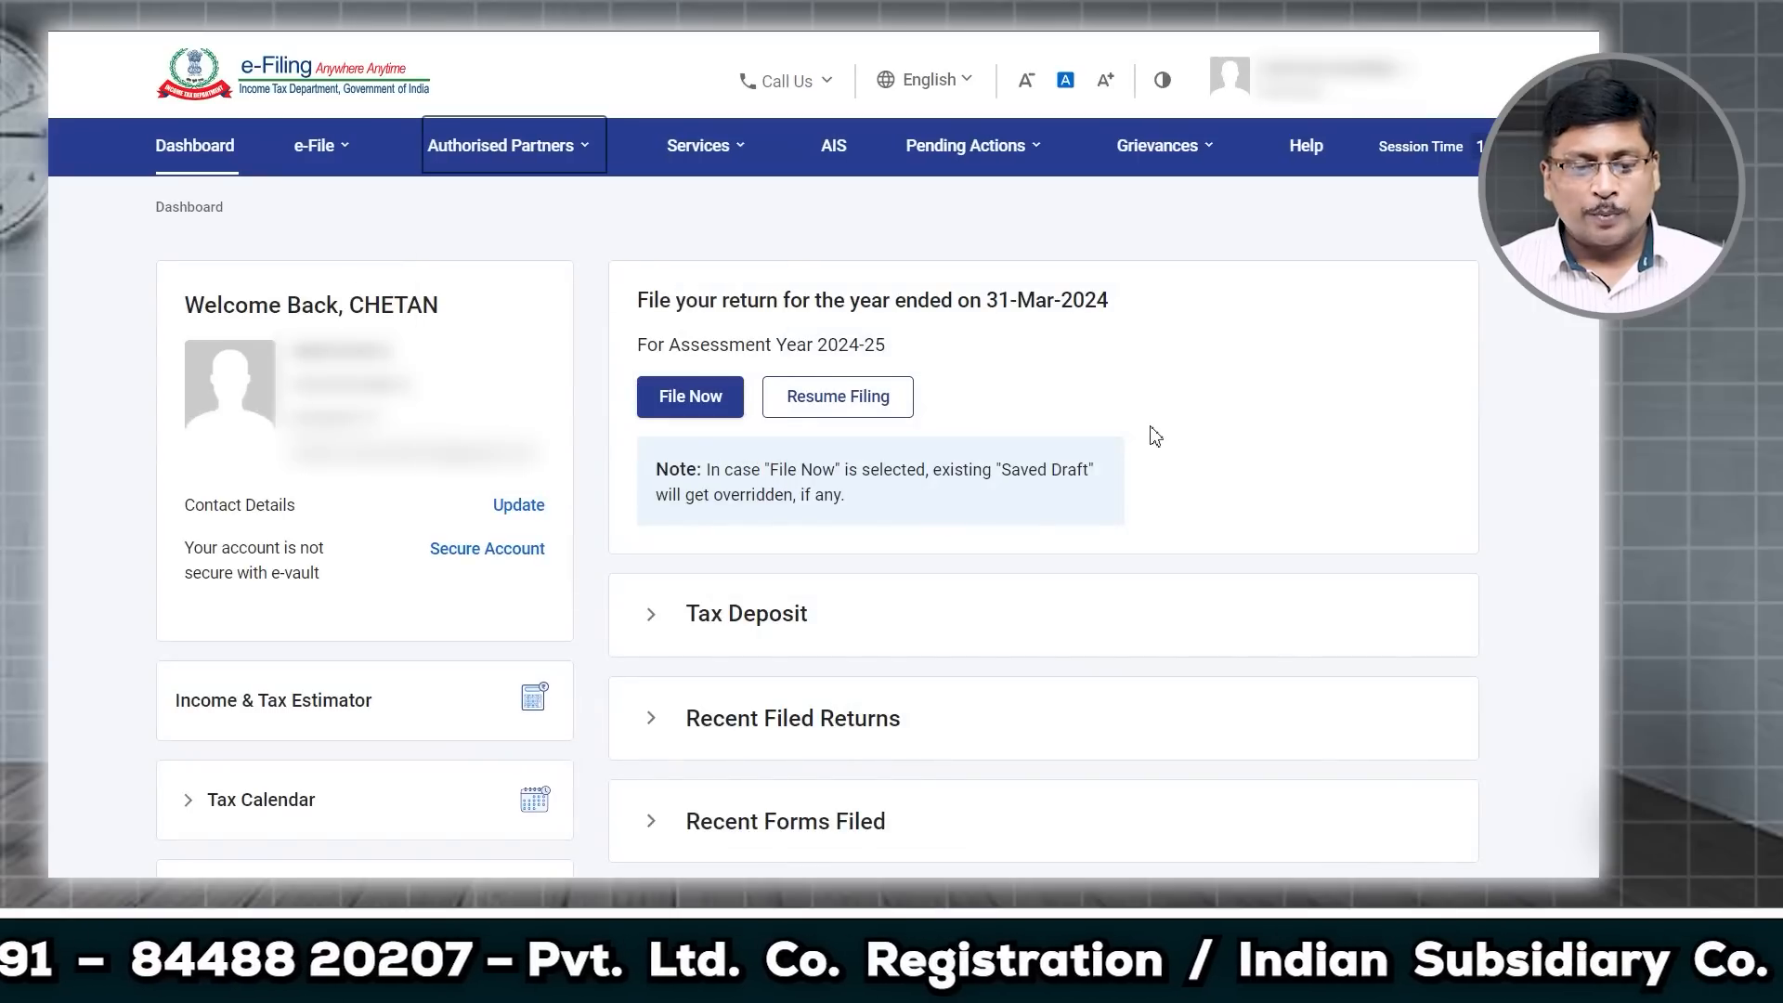
Step: Start a new online income tax return filing for assessment year 2024-25, ignoring the draft
click(318, 146)
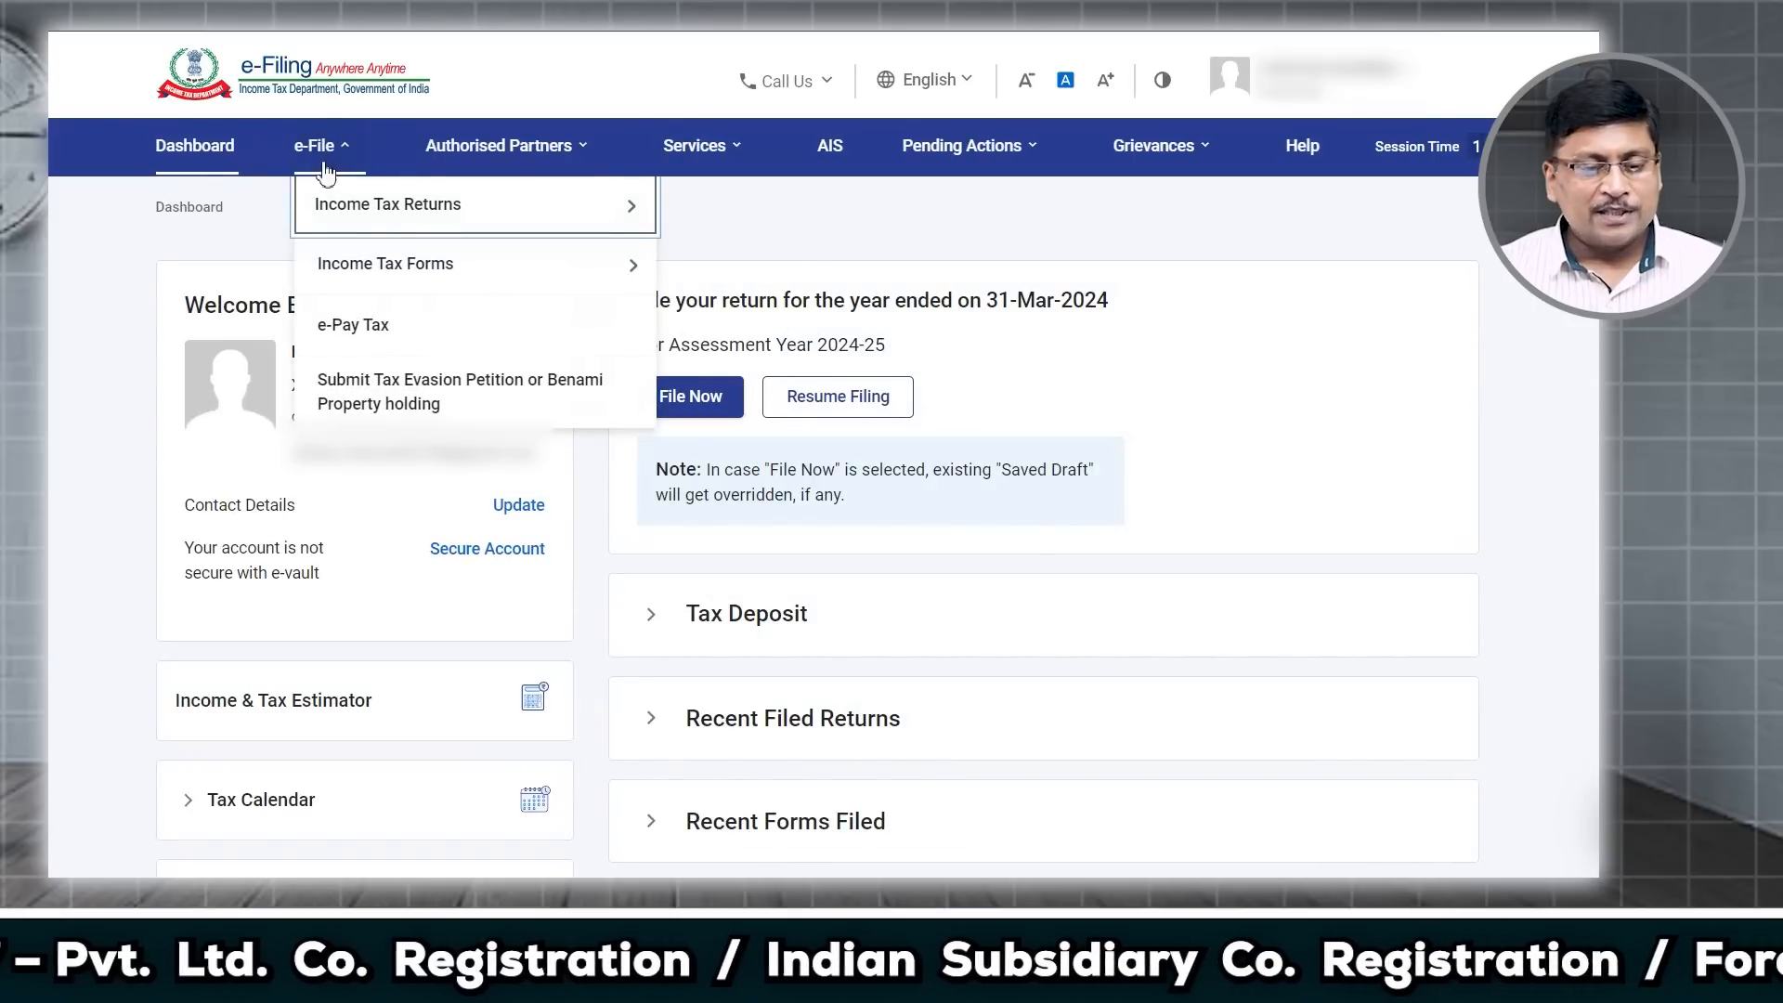
mouse_move(362, 208)
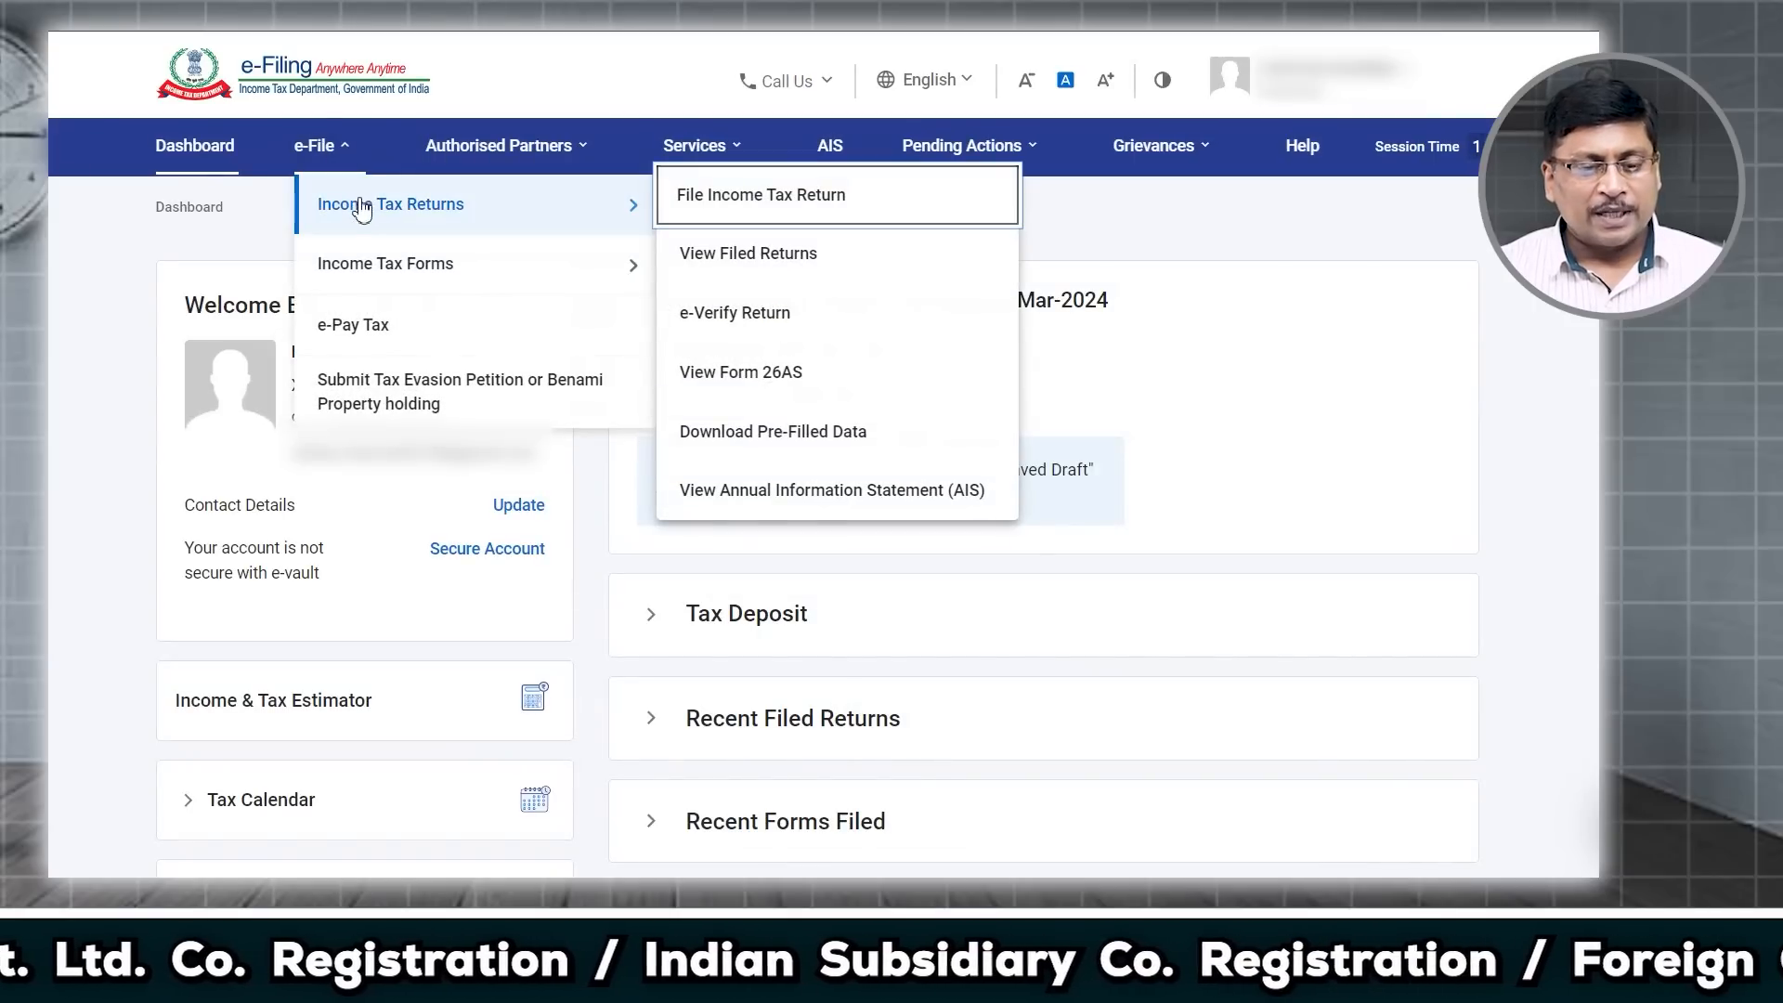
click(726, 198)
click(467, 428)
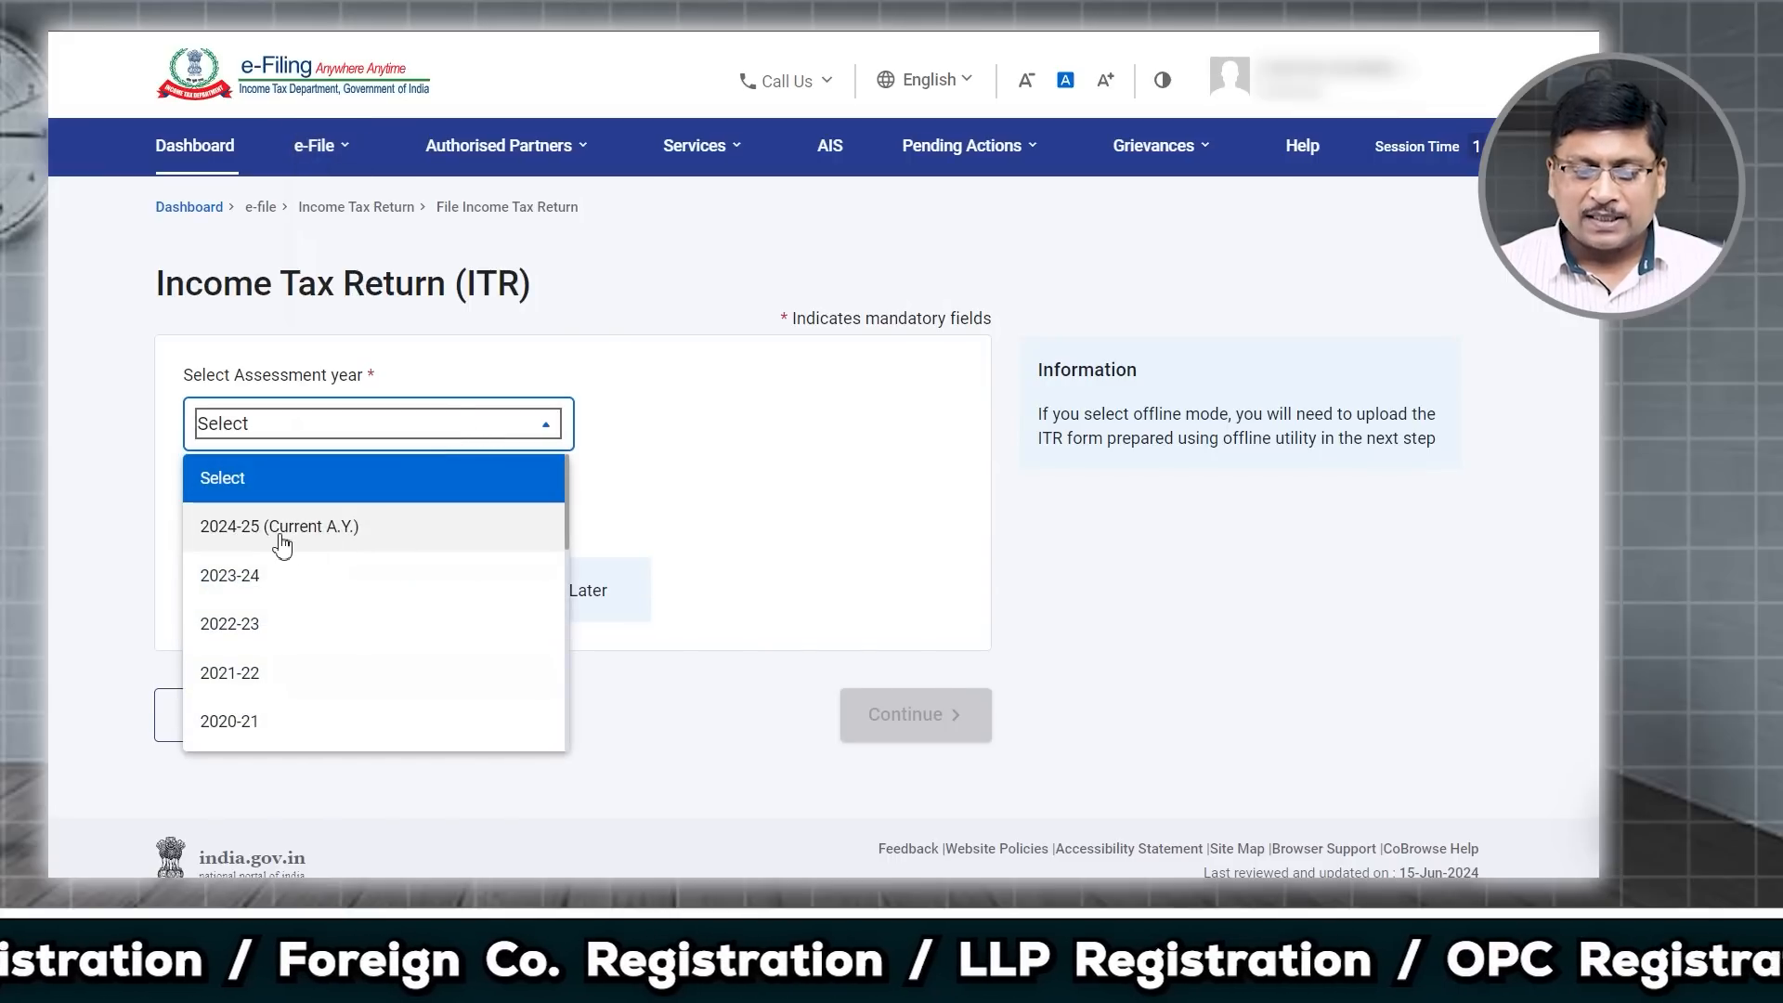
click(276, 545)
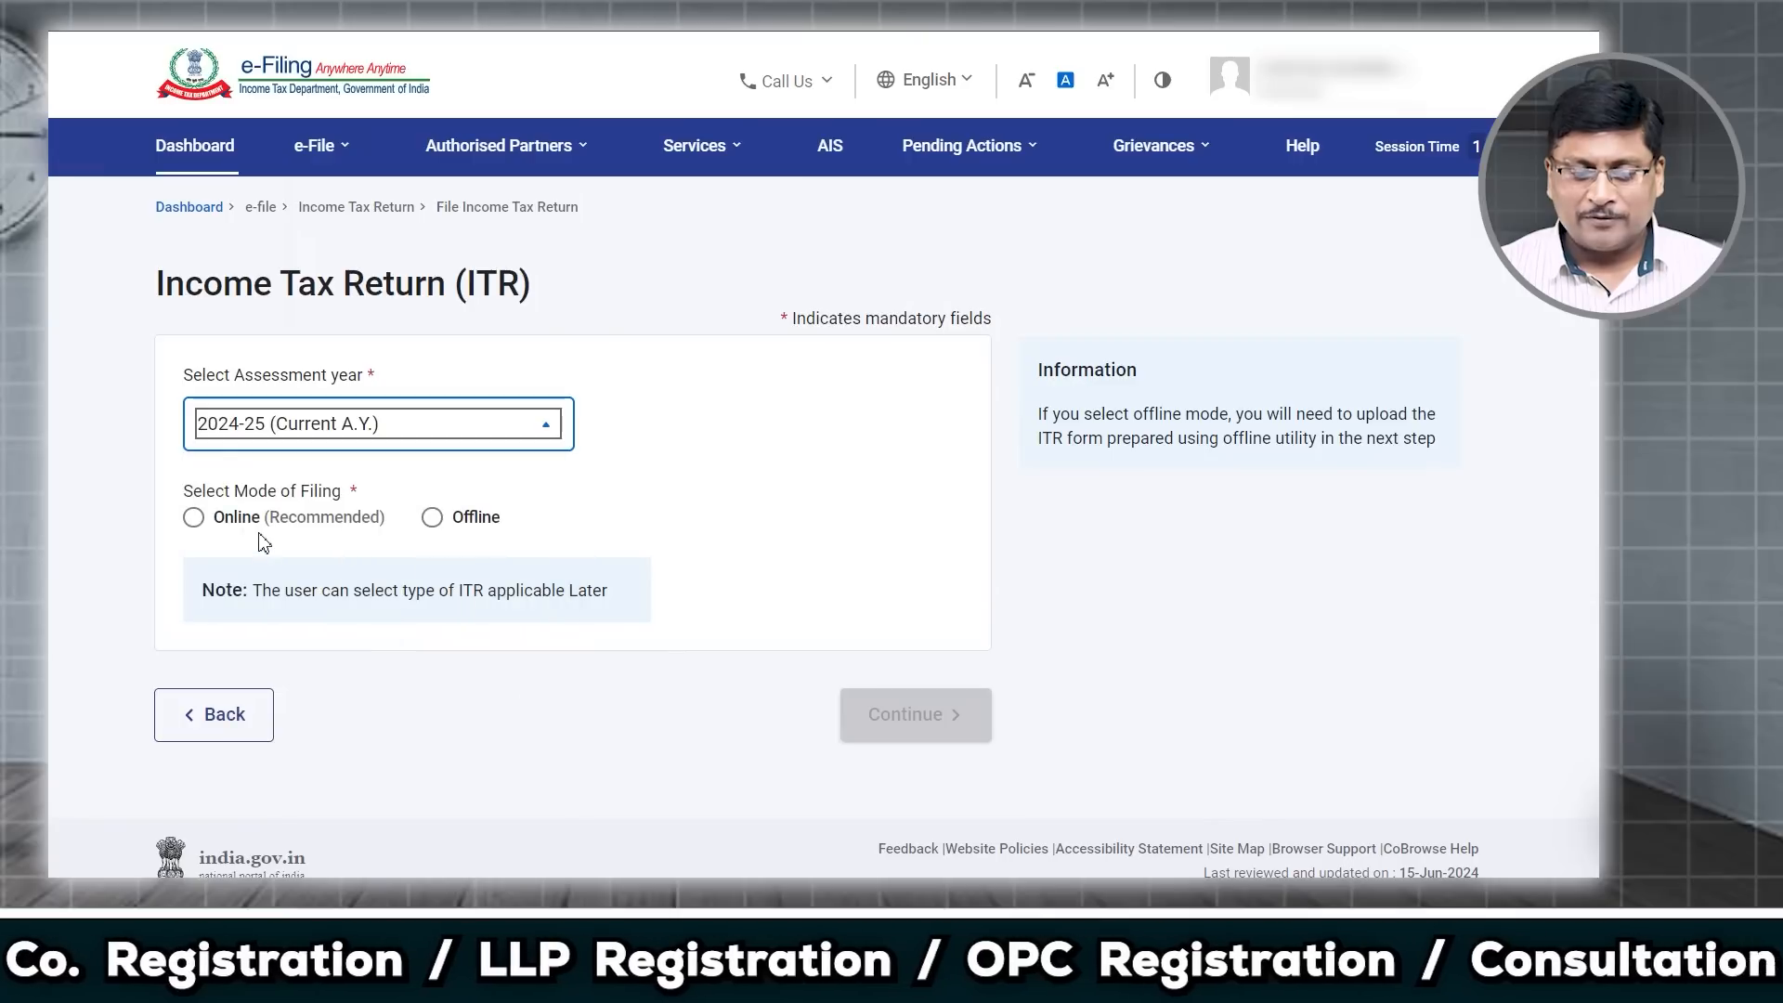
click(194, 519)
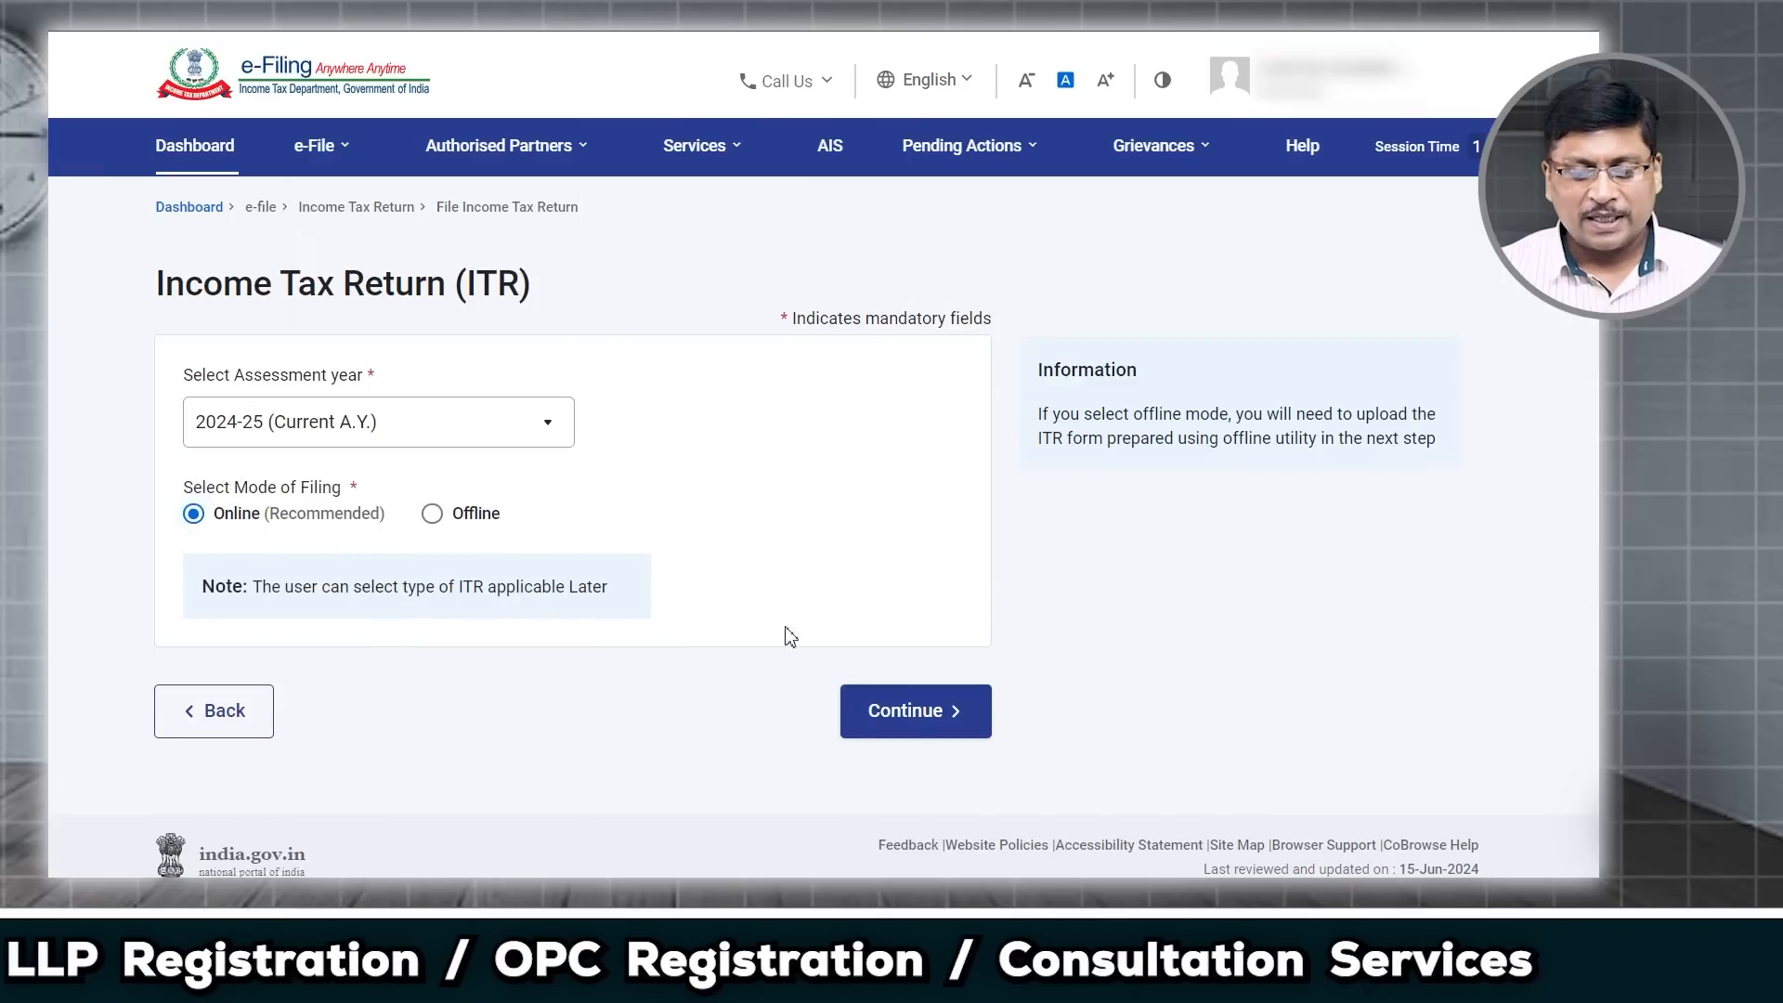
click(922, 741)
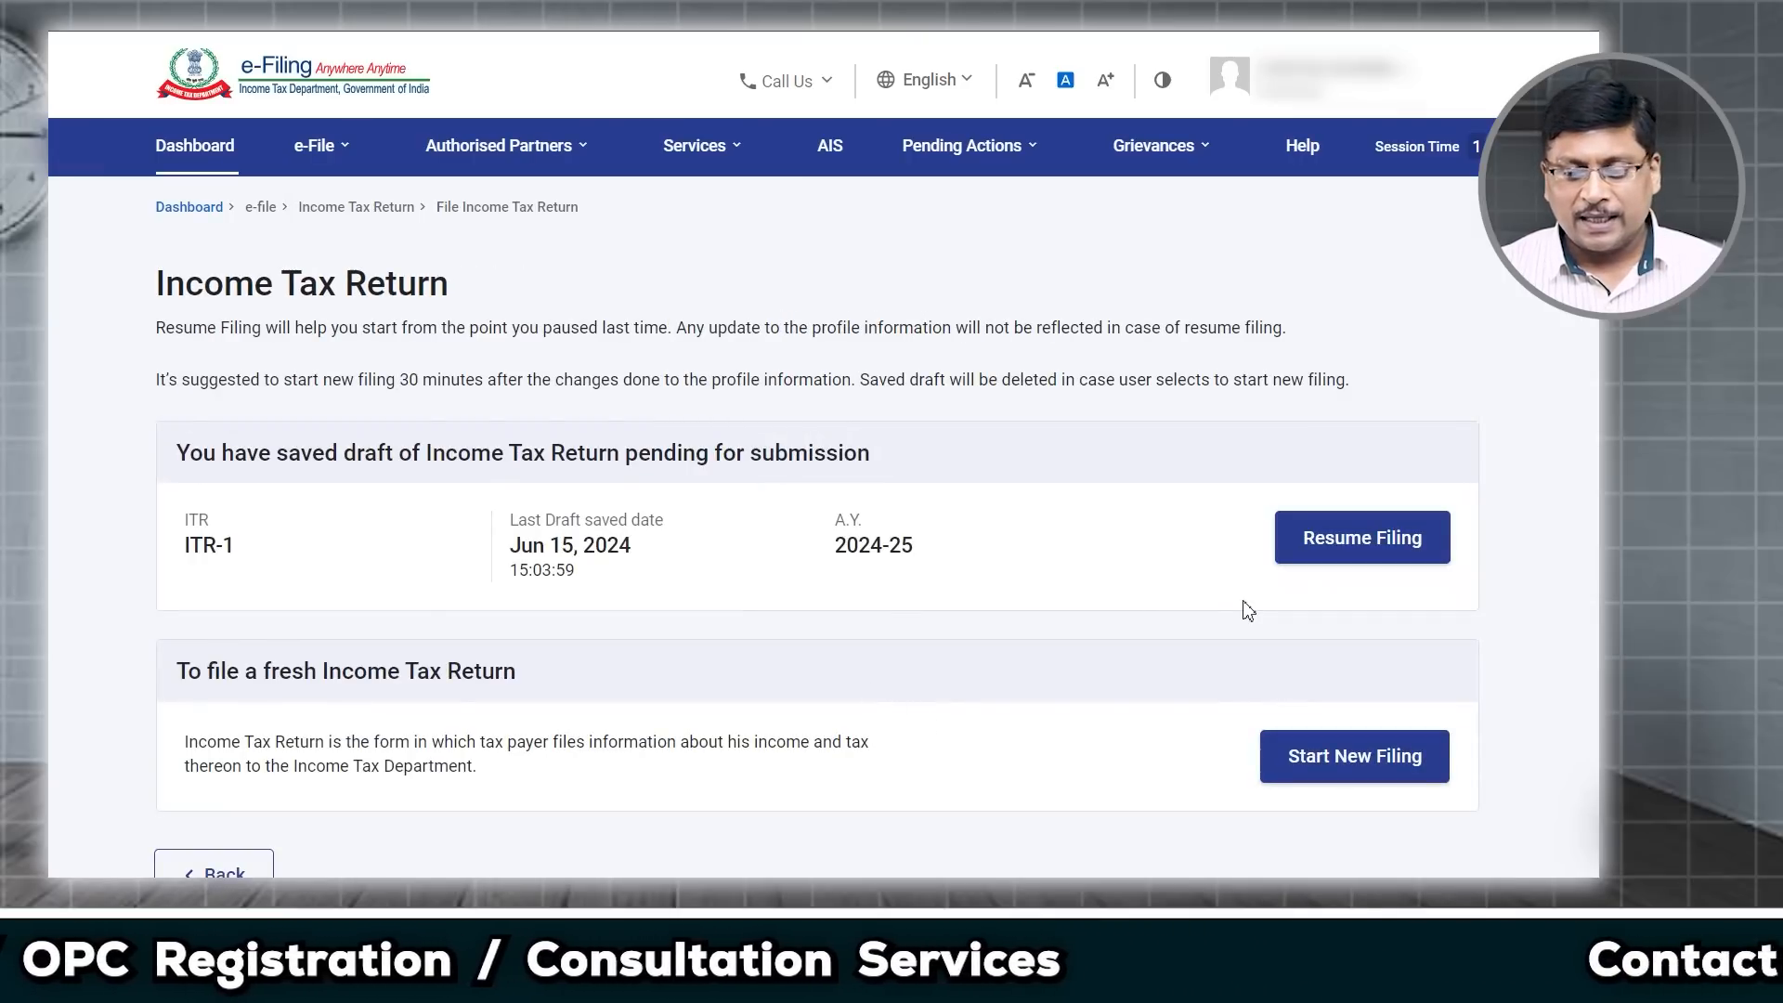
click(1373, 765)
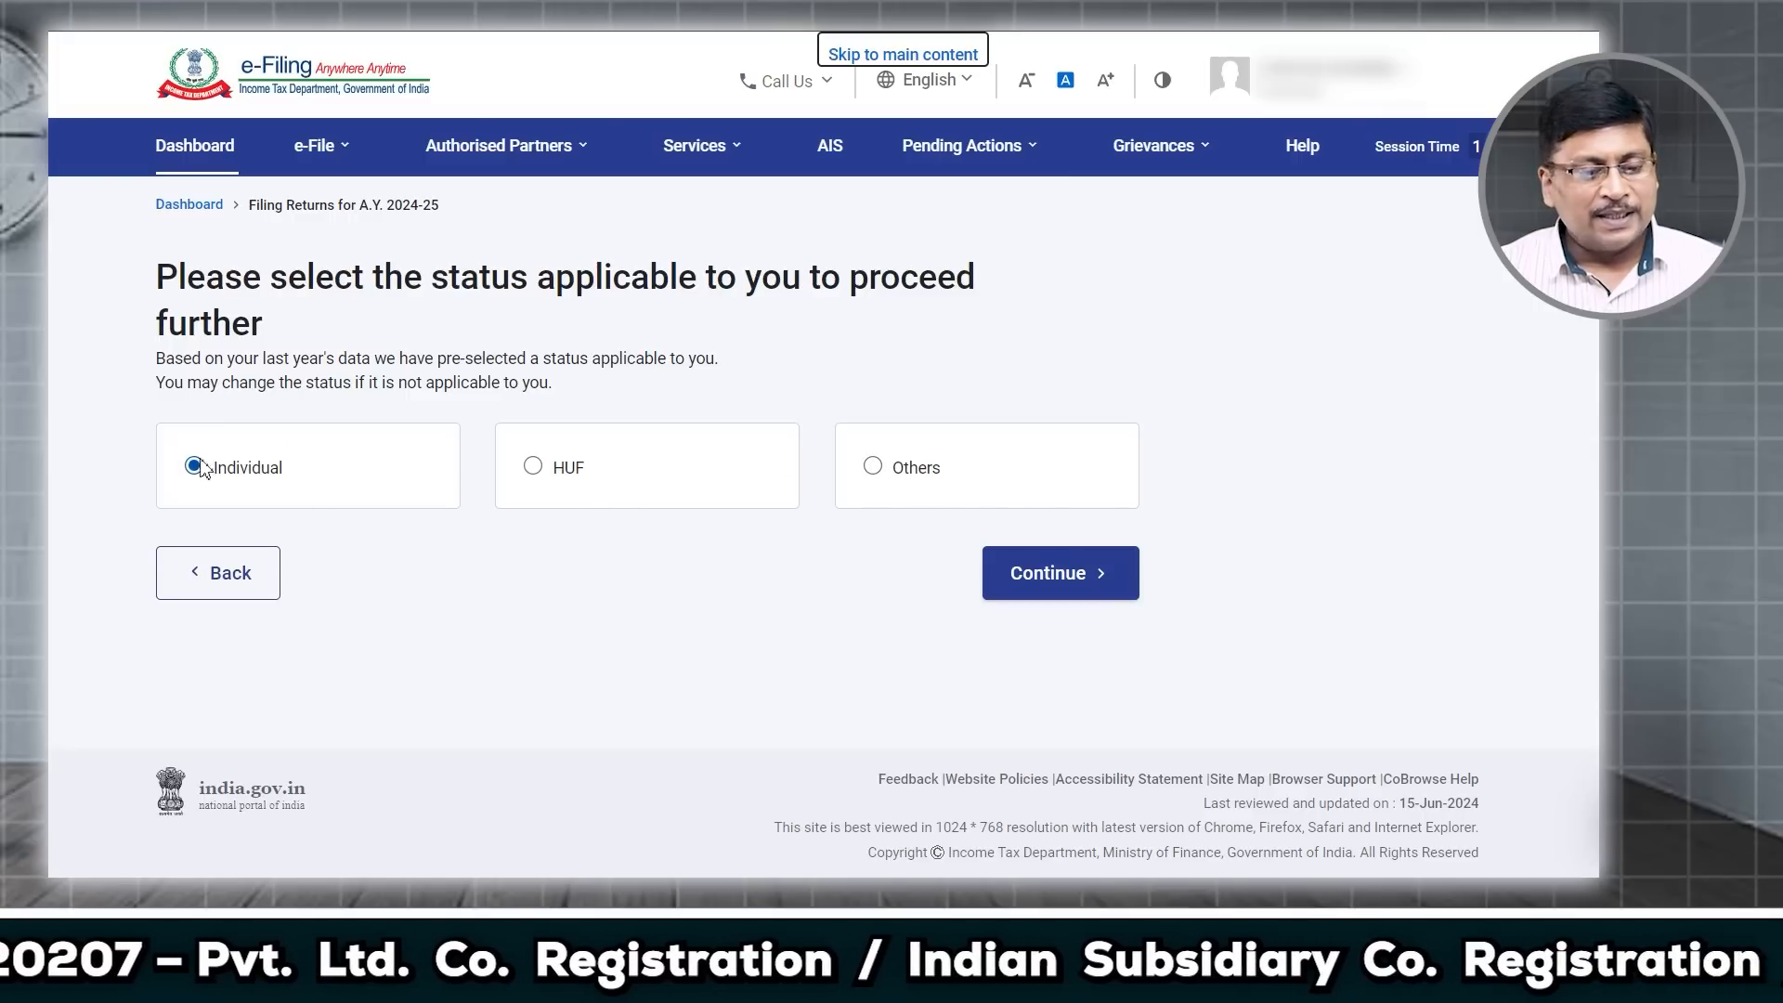
Step: Continue with Individual status, select the ITR-1 form and begin its filing steps
click(1076, 585)
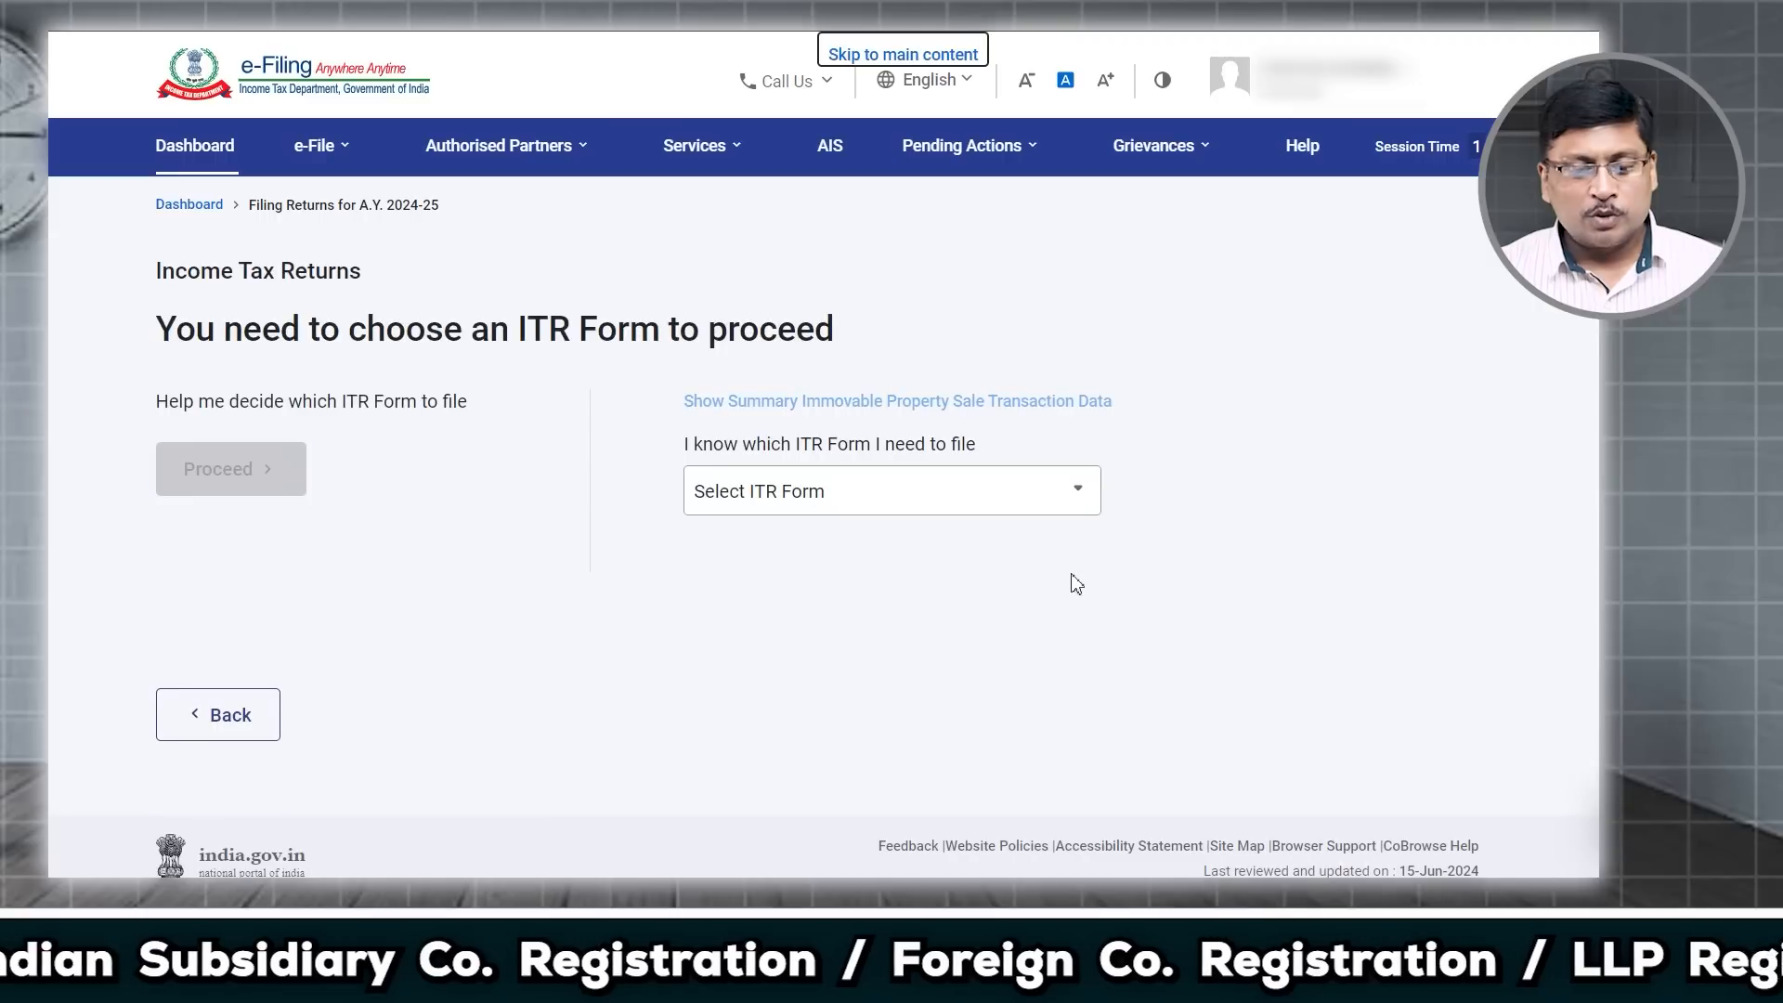
click(964, 506)
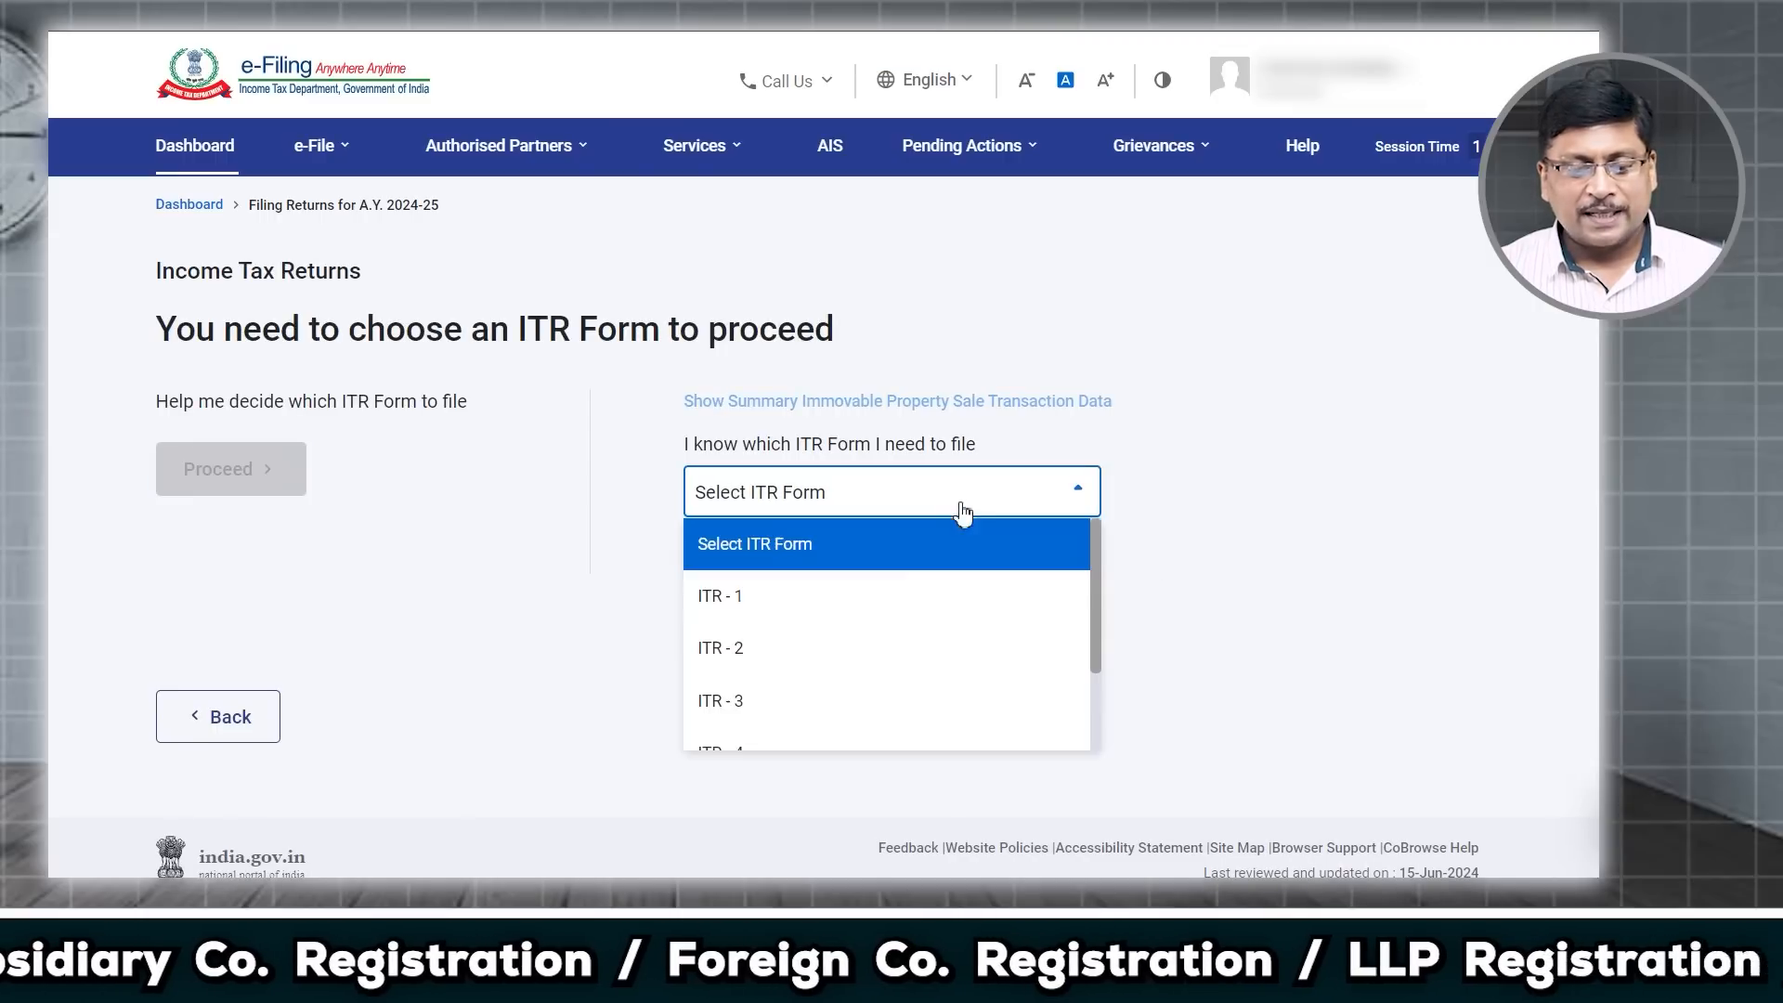
click(824, 601)
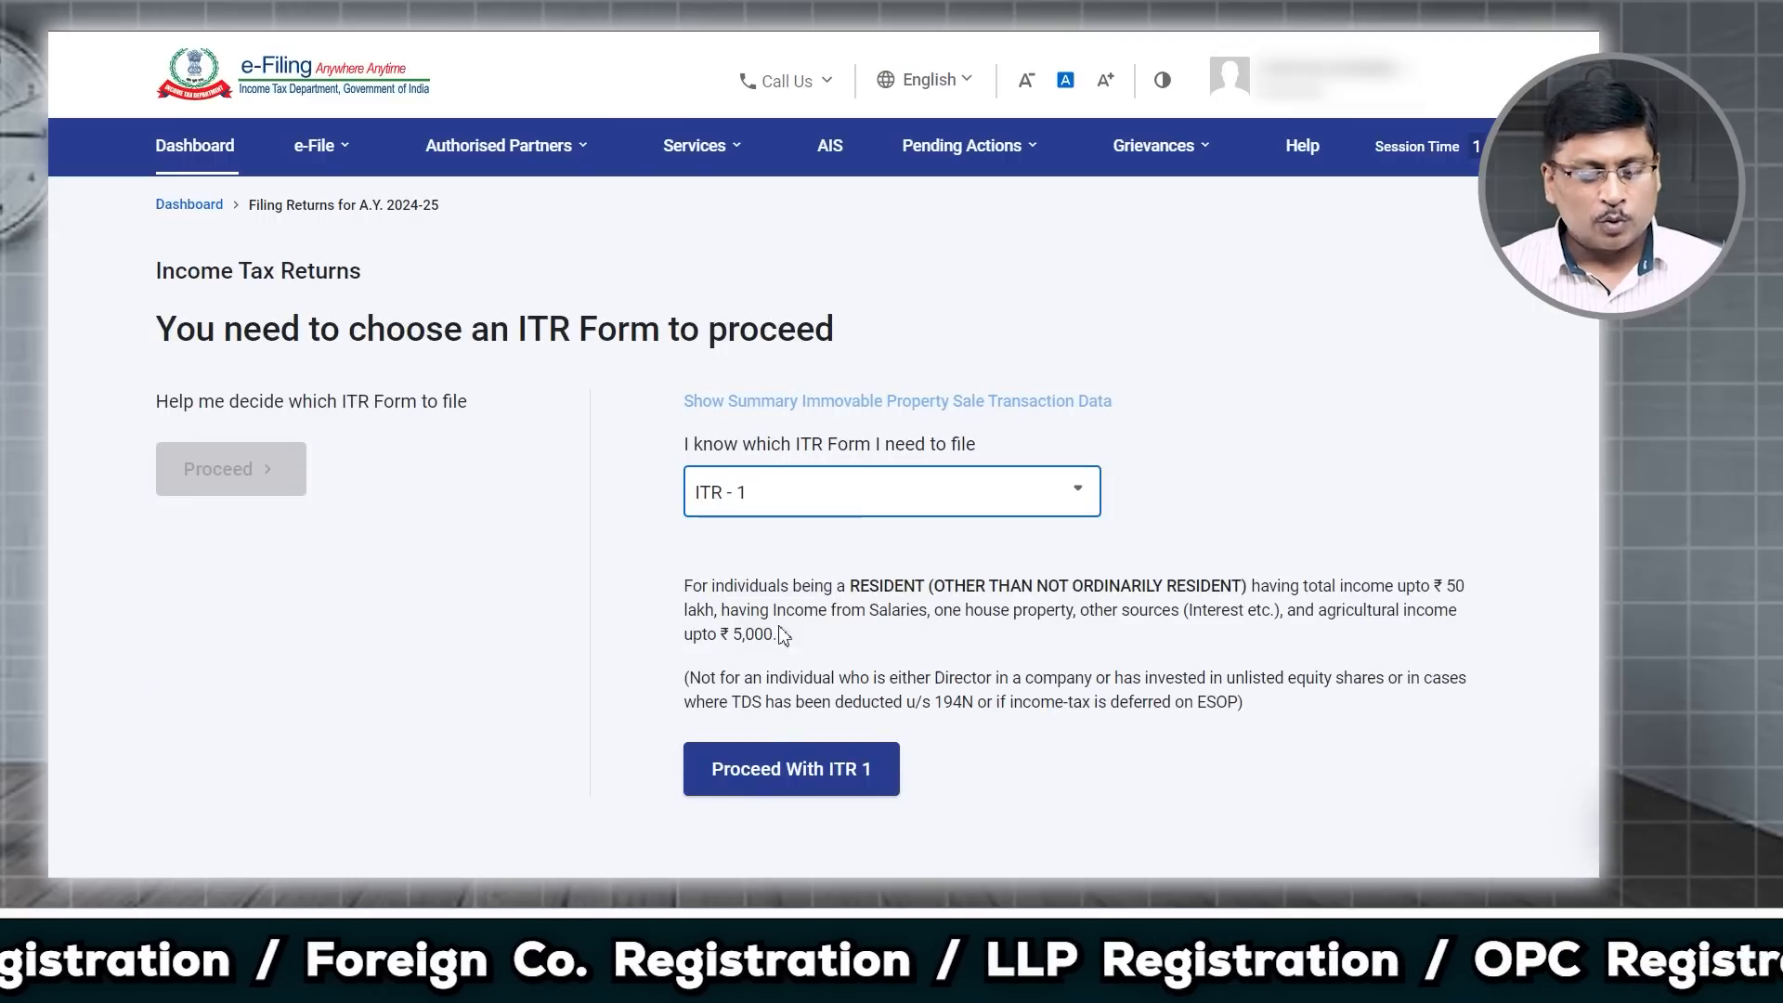
click(767, 771)
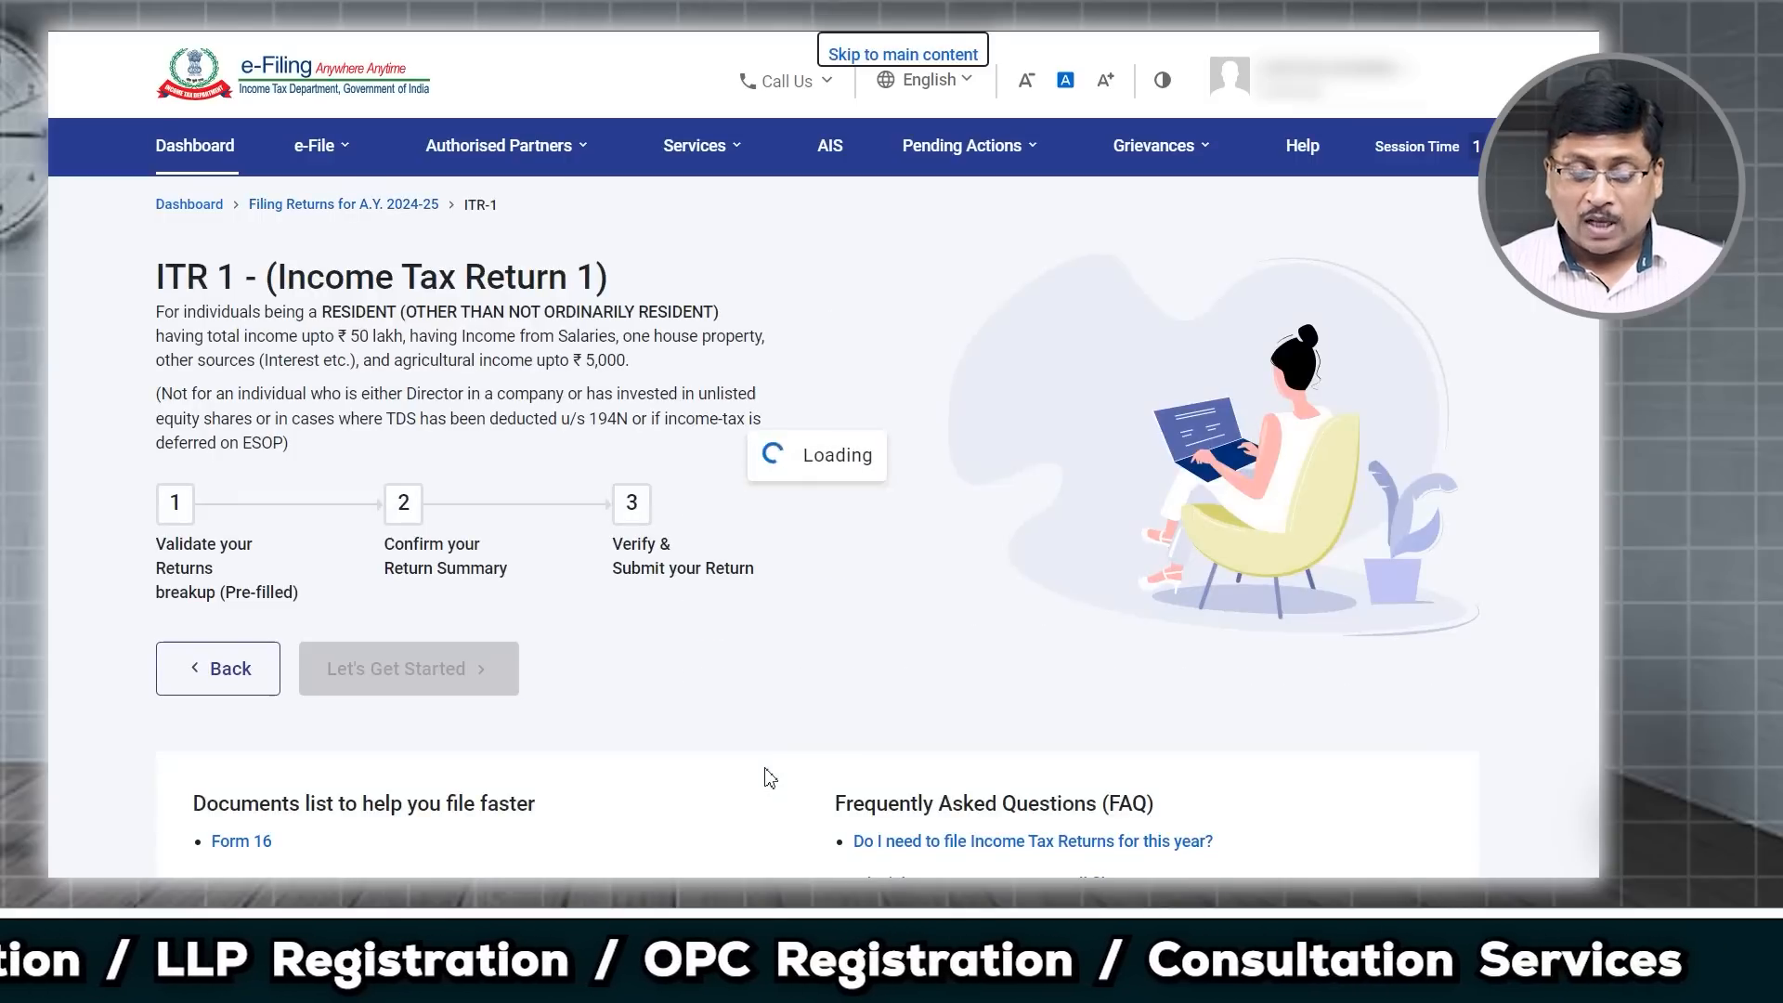
scroll(655, 645, down, 2)
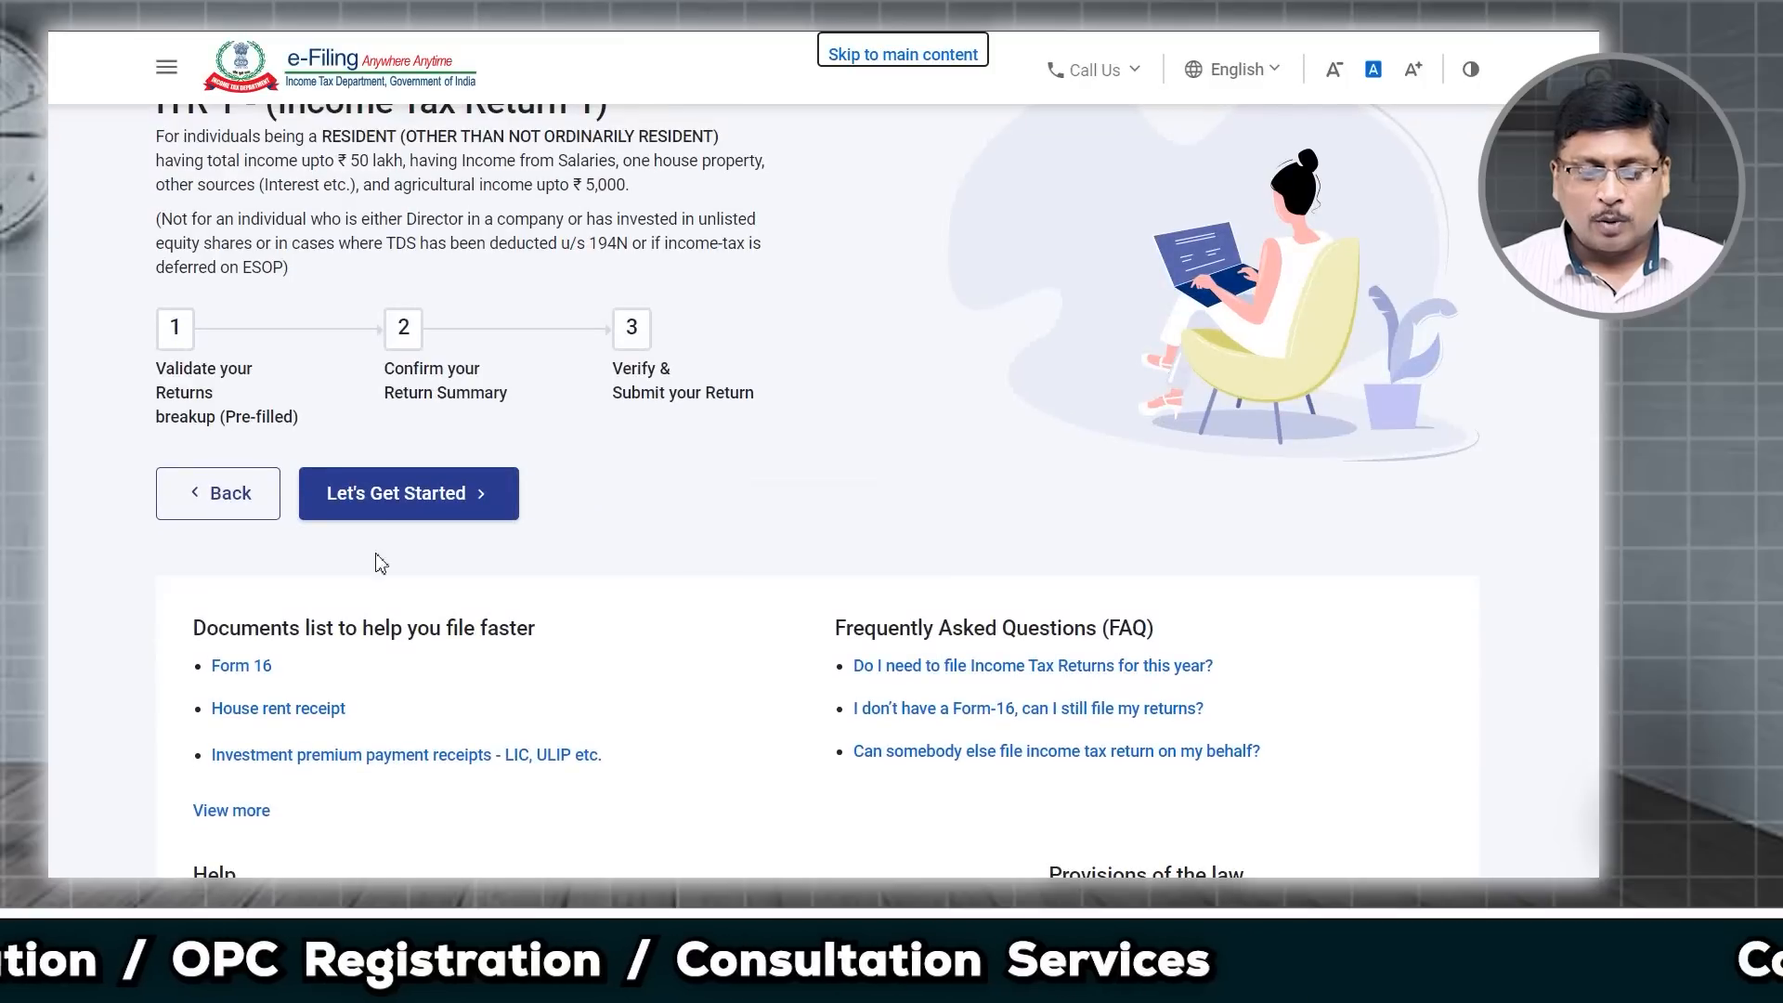
click(396, 506)
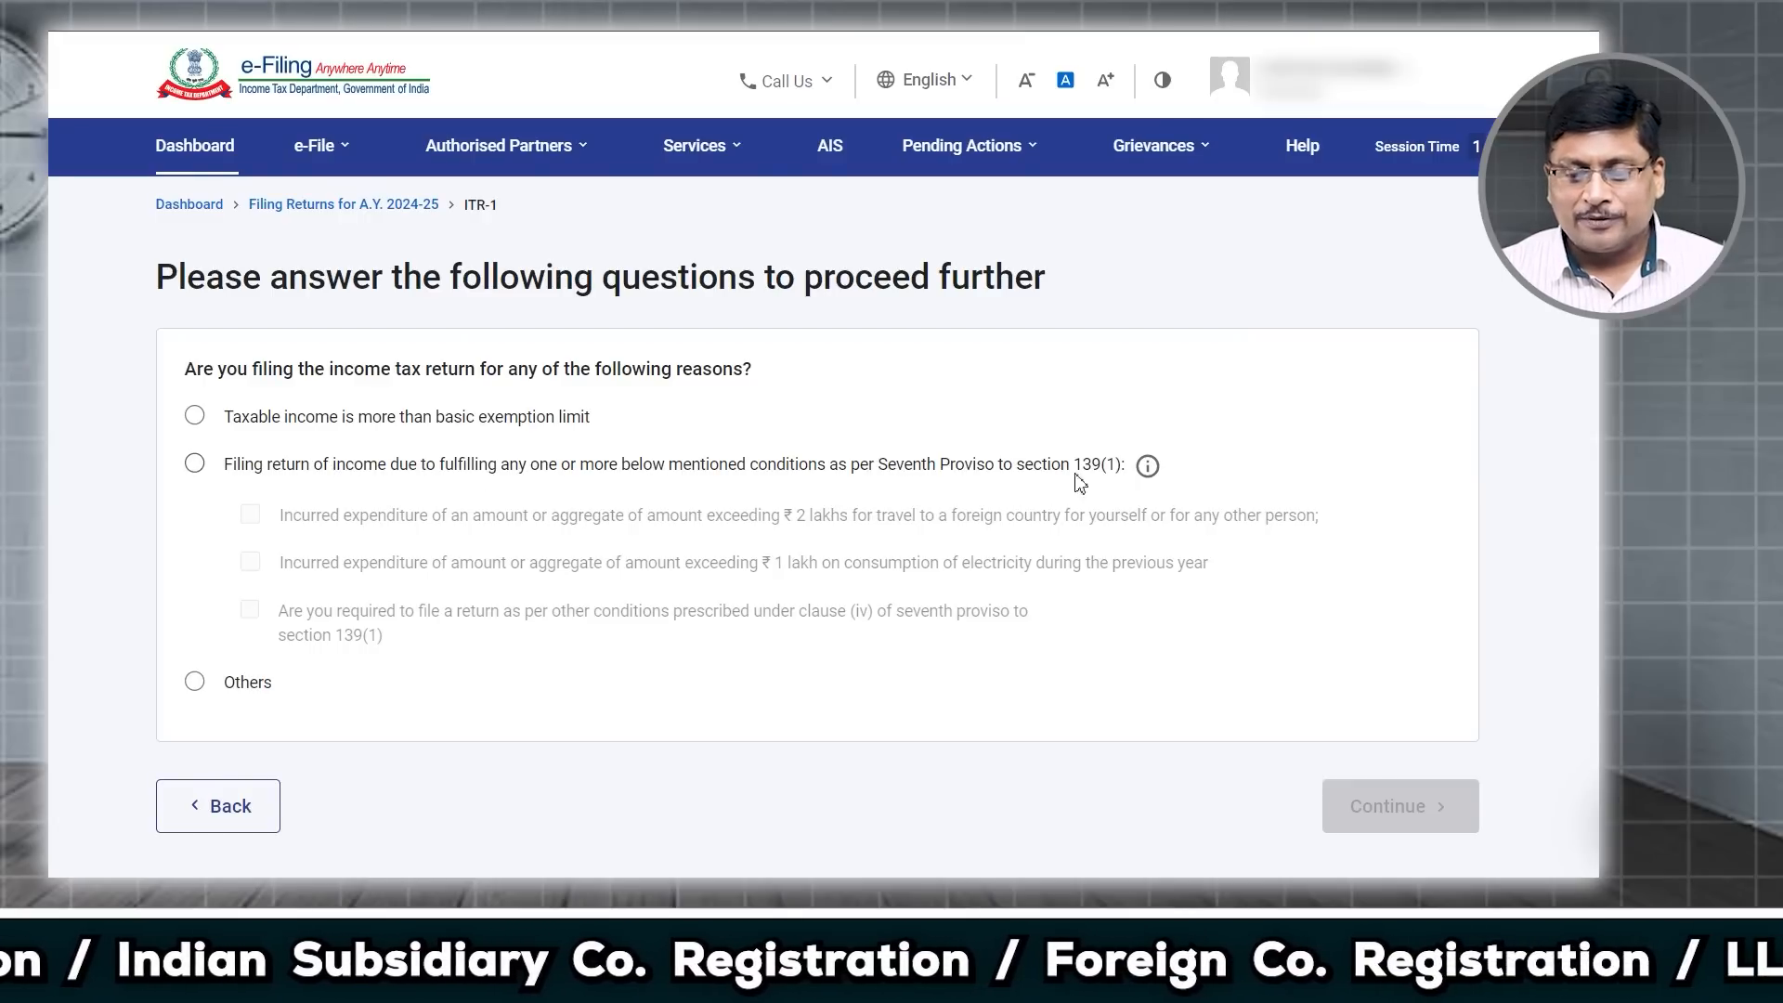
Step: Give 'taxable income is more than basic exemption limit' as the reason for filing
click(1047, 466)
drag(1046, 466, 1135, 466)
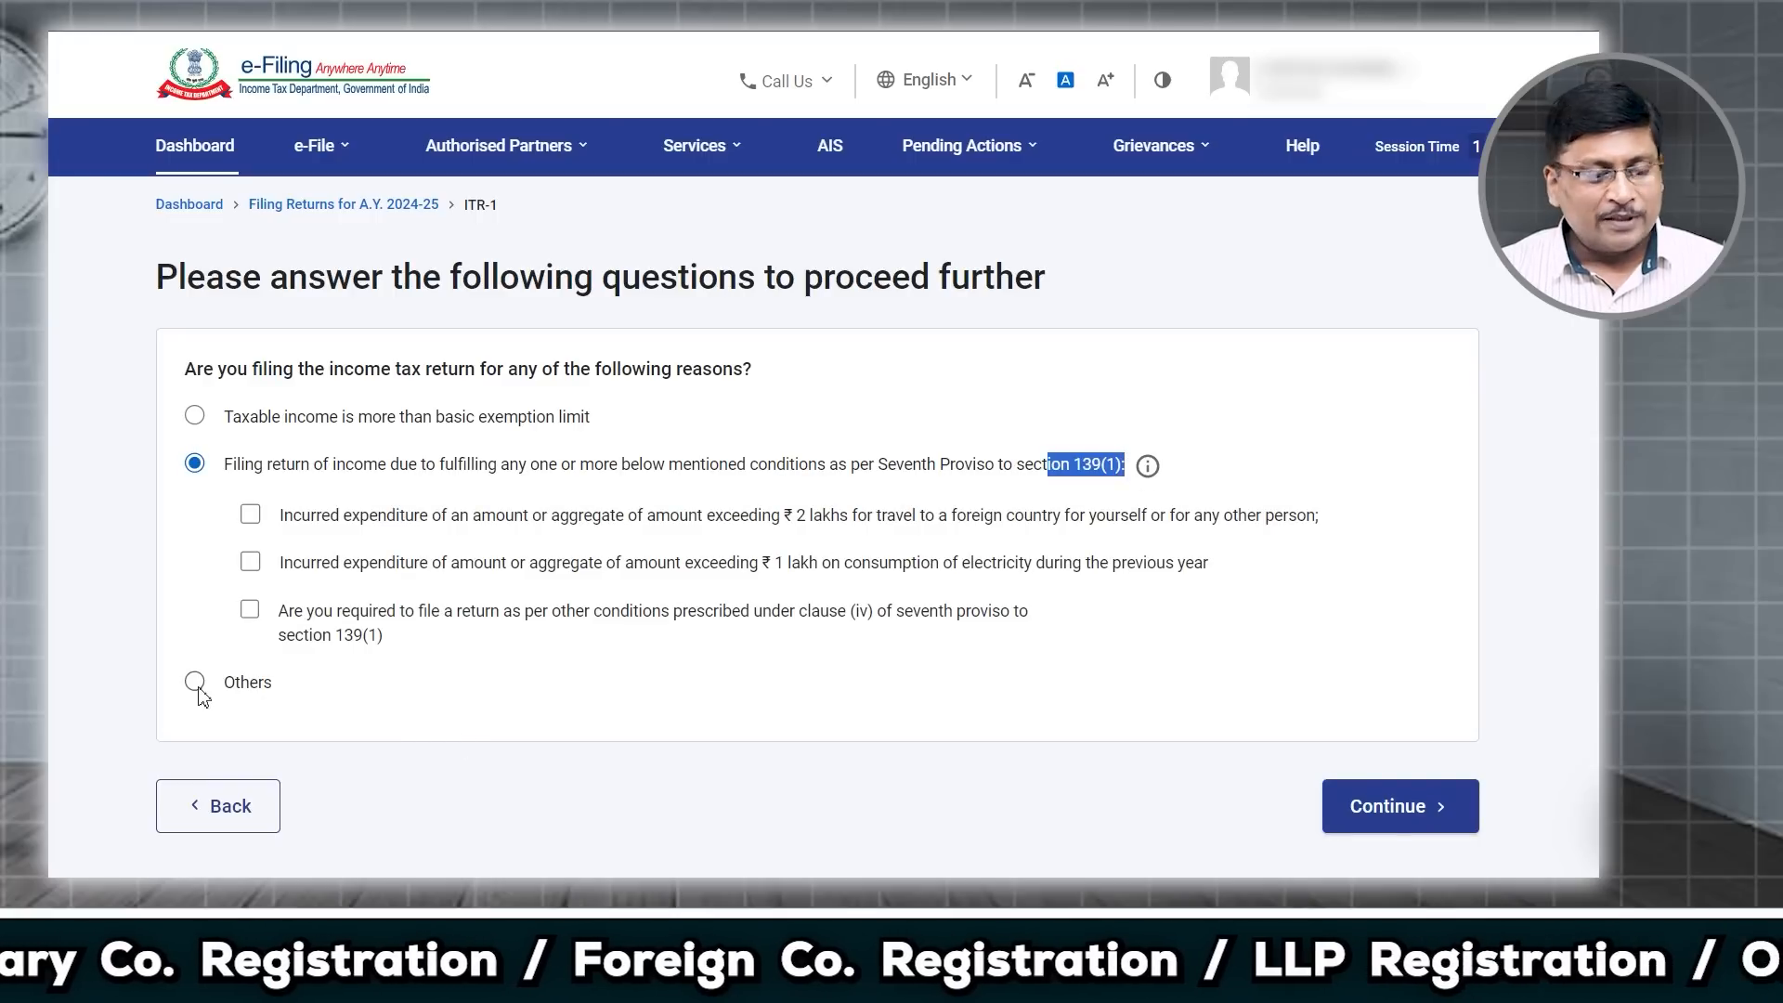
click(194, 420)
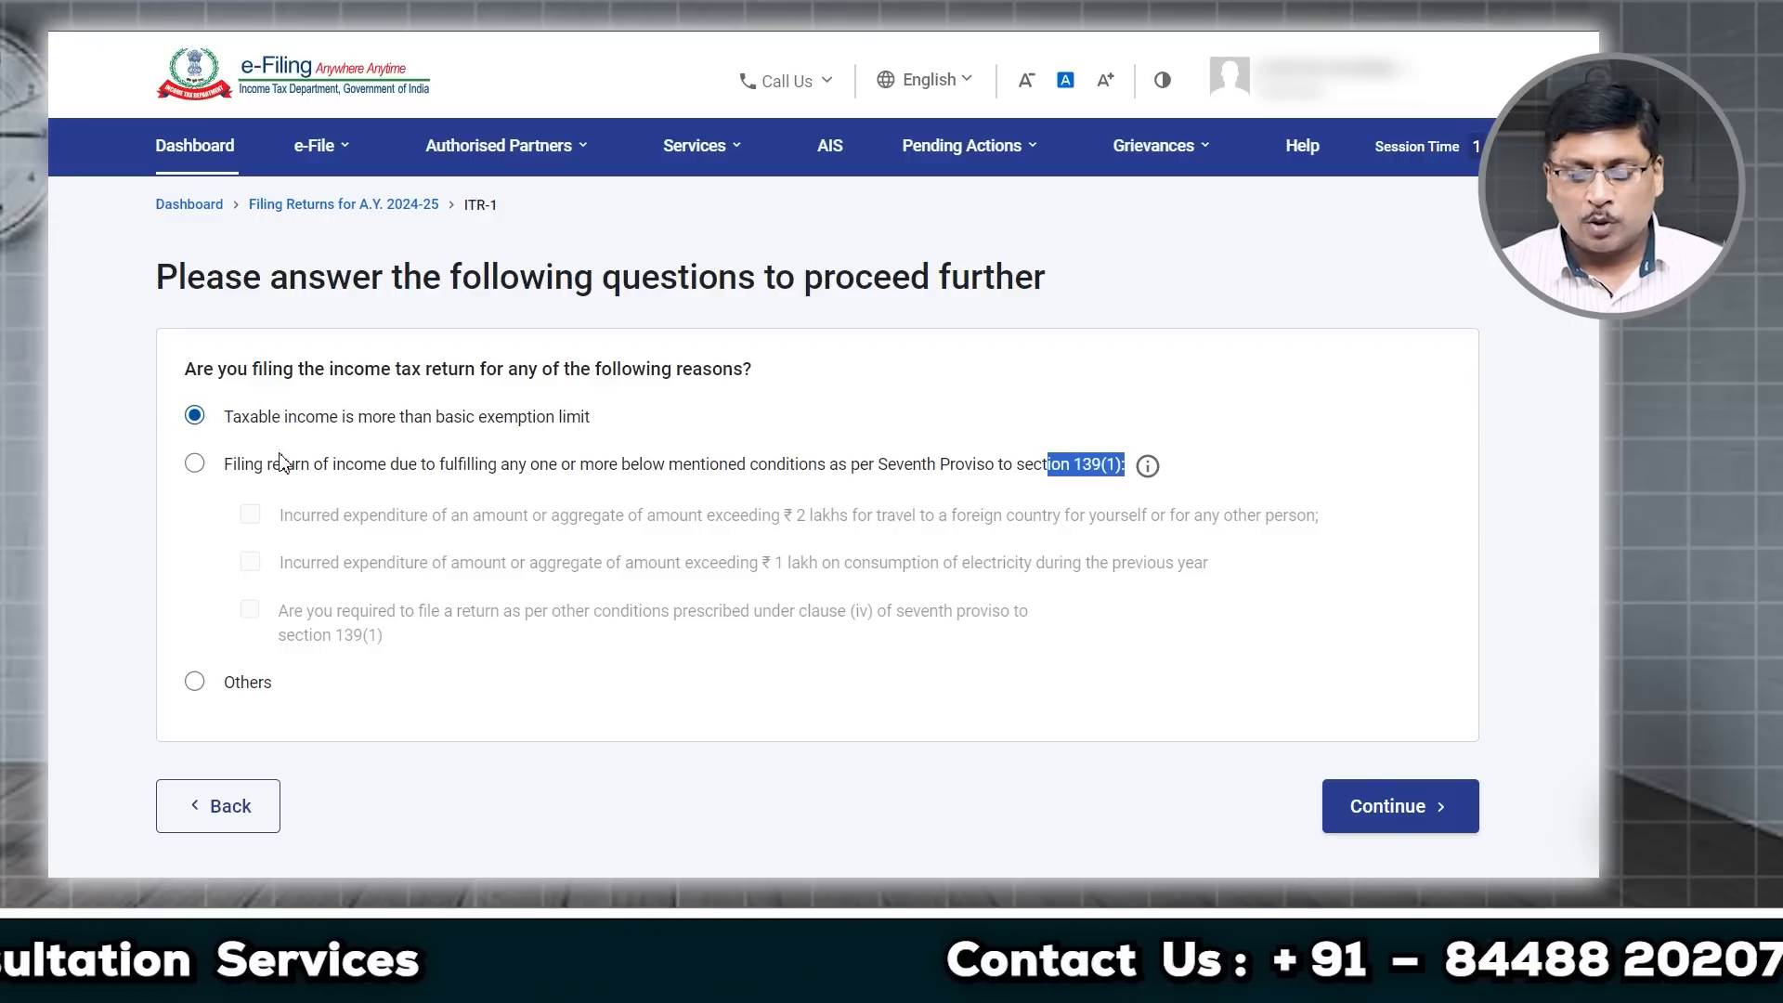
click(1418, 810)
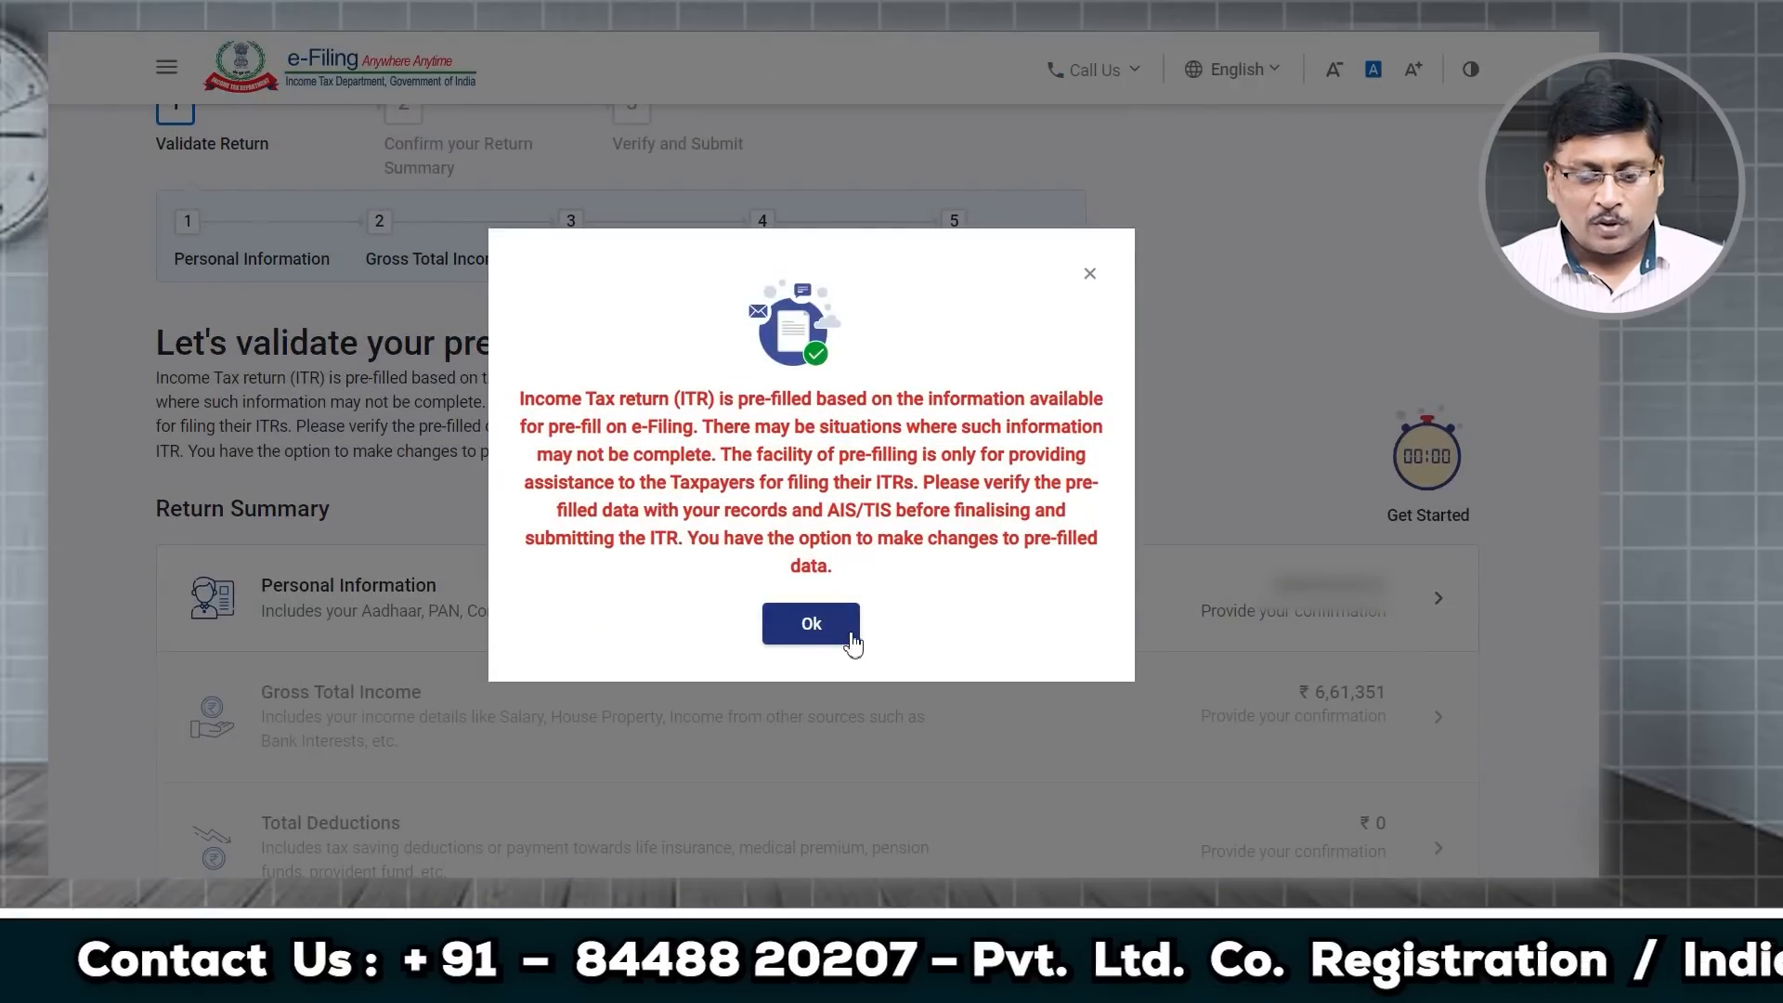
Step: Dismiss the pre-fill notice and review the Return Summary: income ₹6,61,351, liability ₹18,791
click(852, 639)
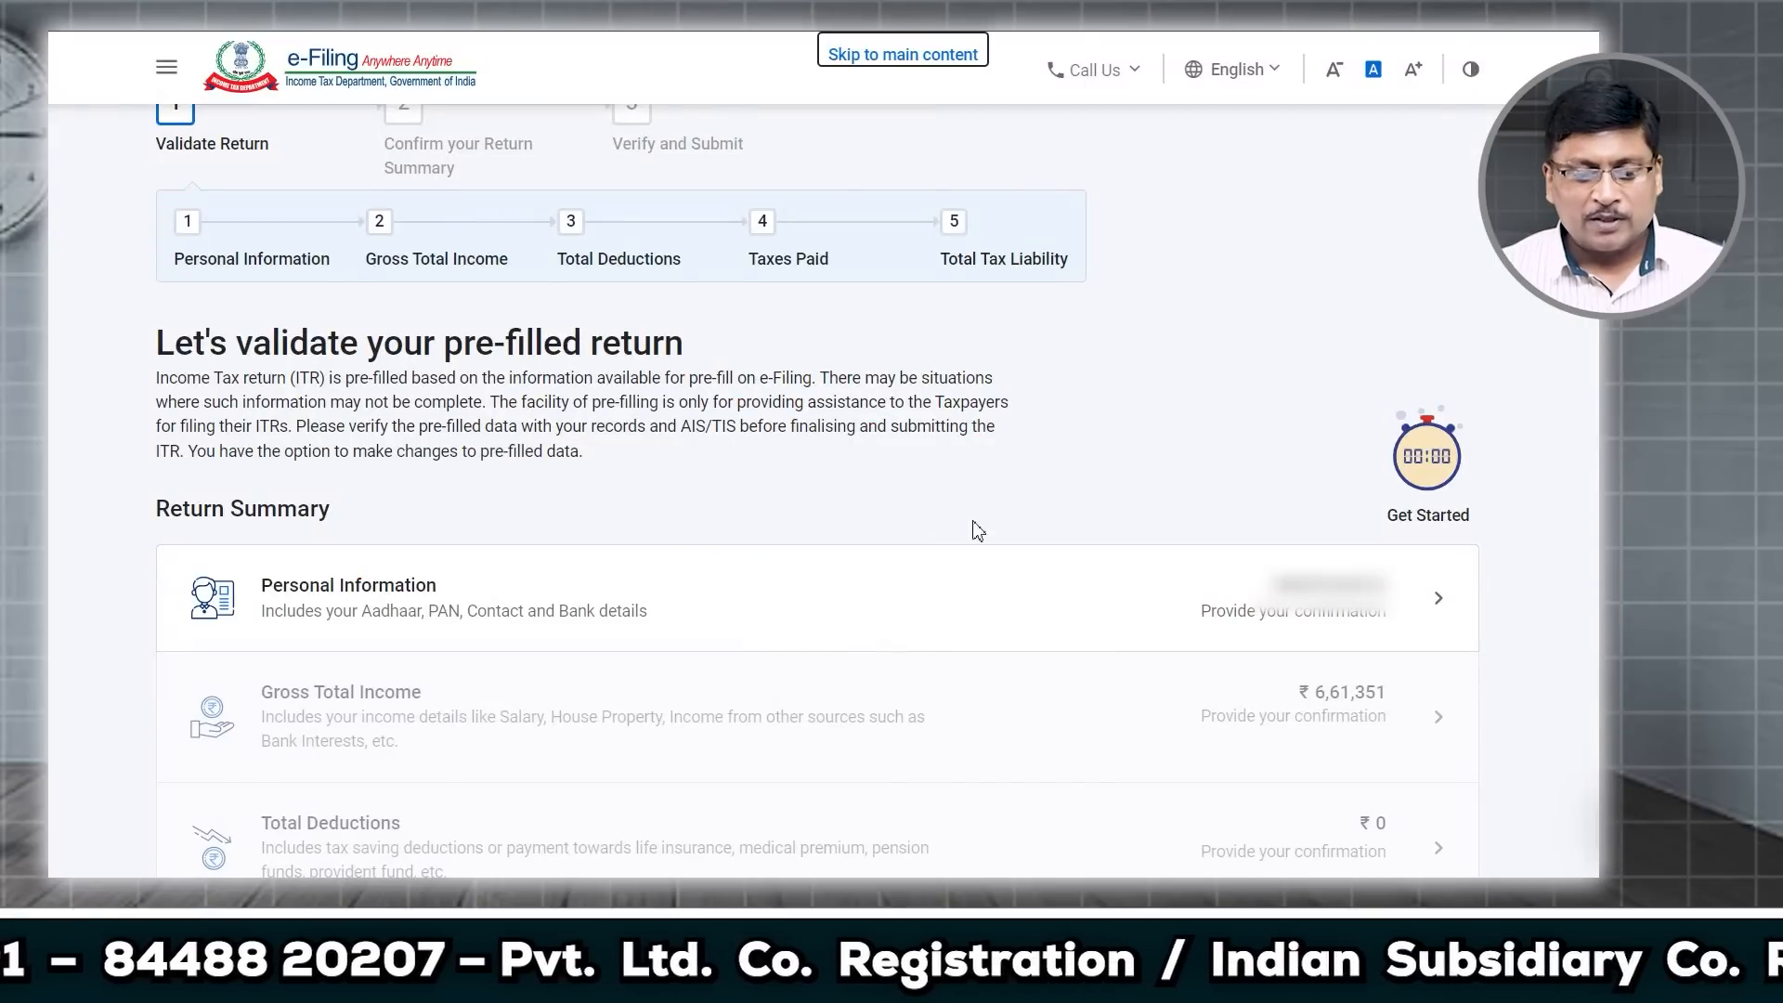
scroll(984, 534, down, 1)
scroll(928, 534, down, 2)
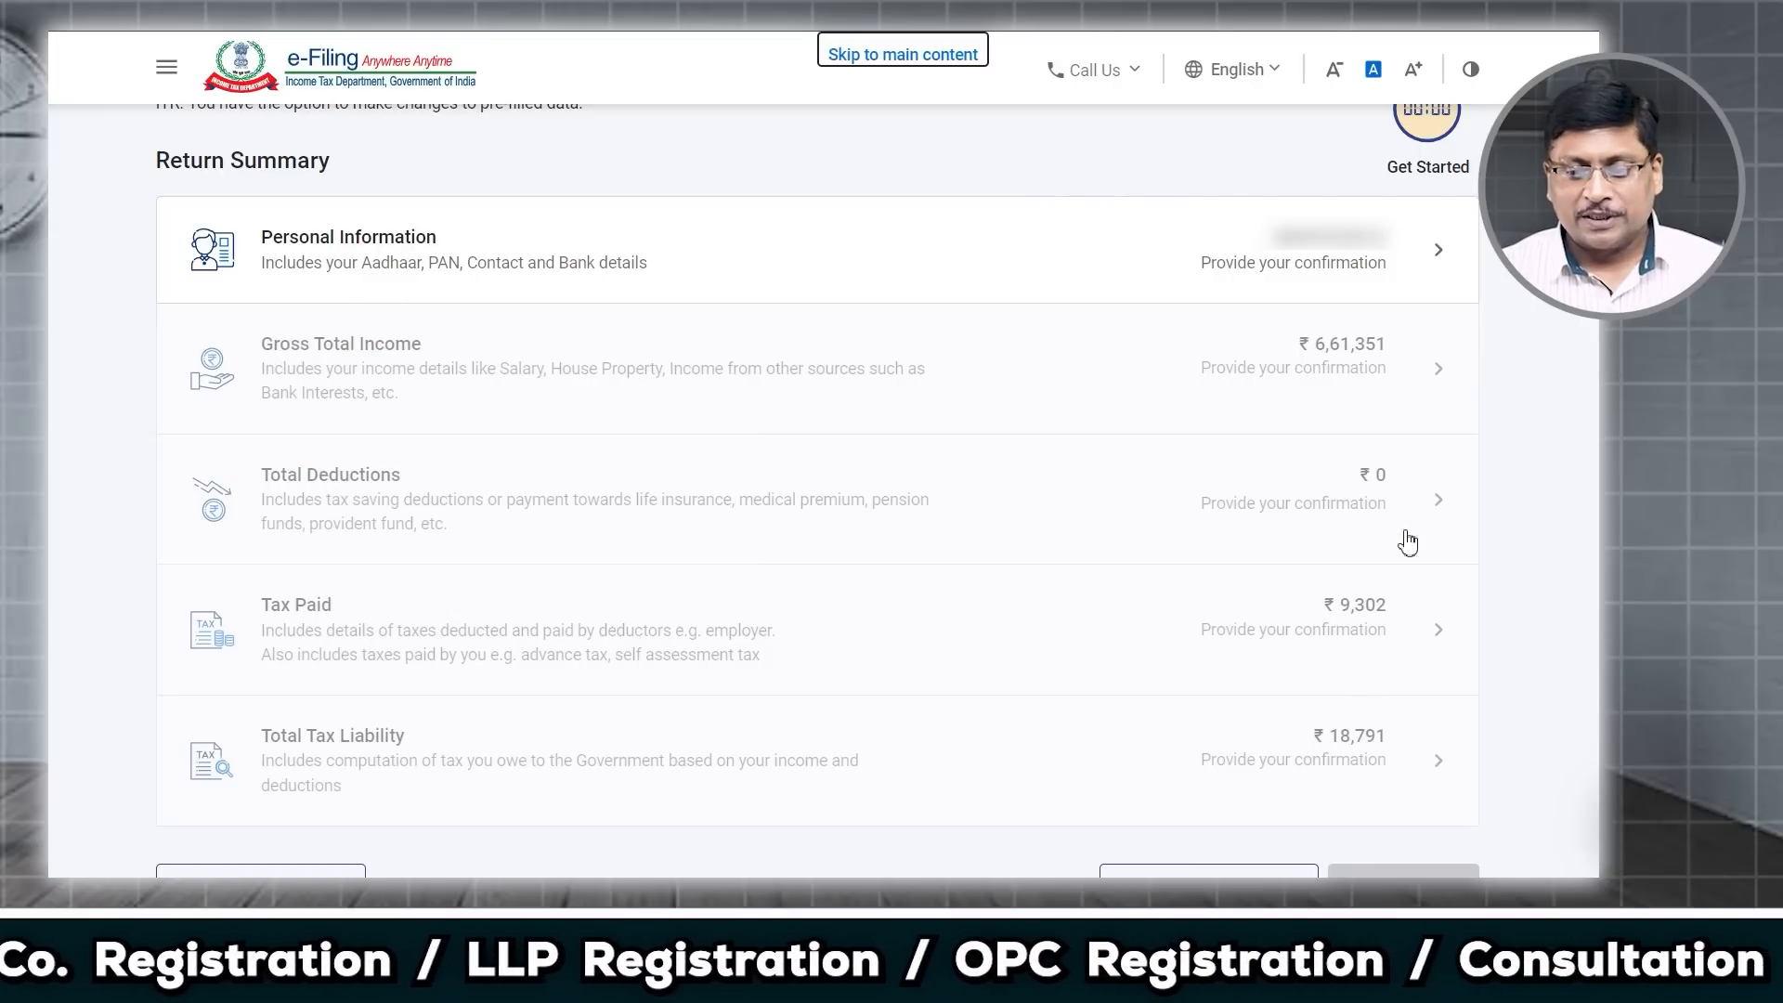
scroll(1402, 534, up, 2)
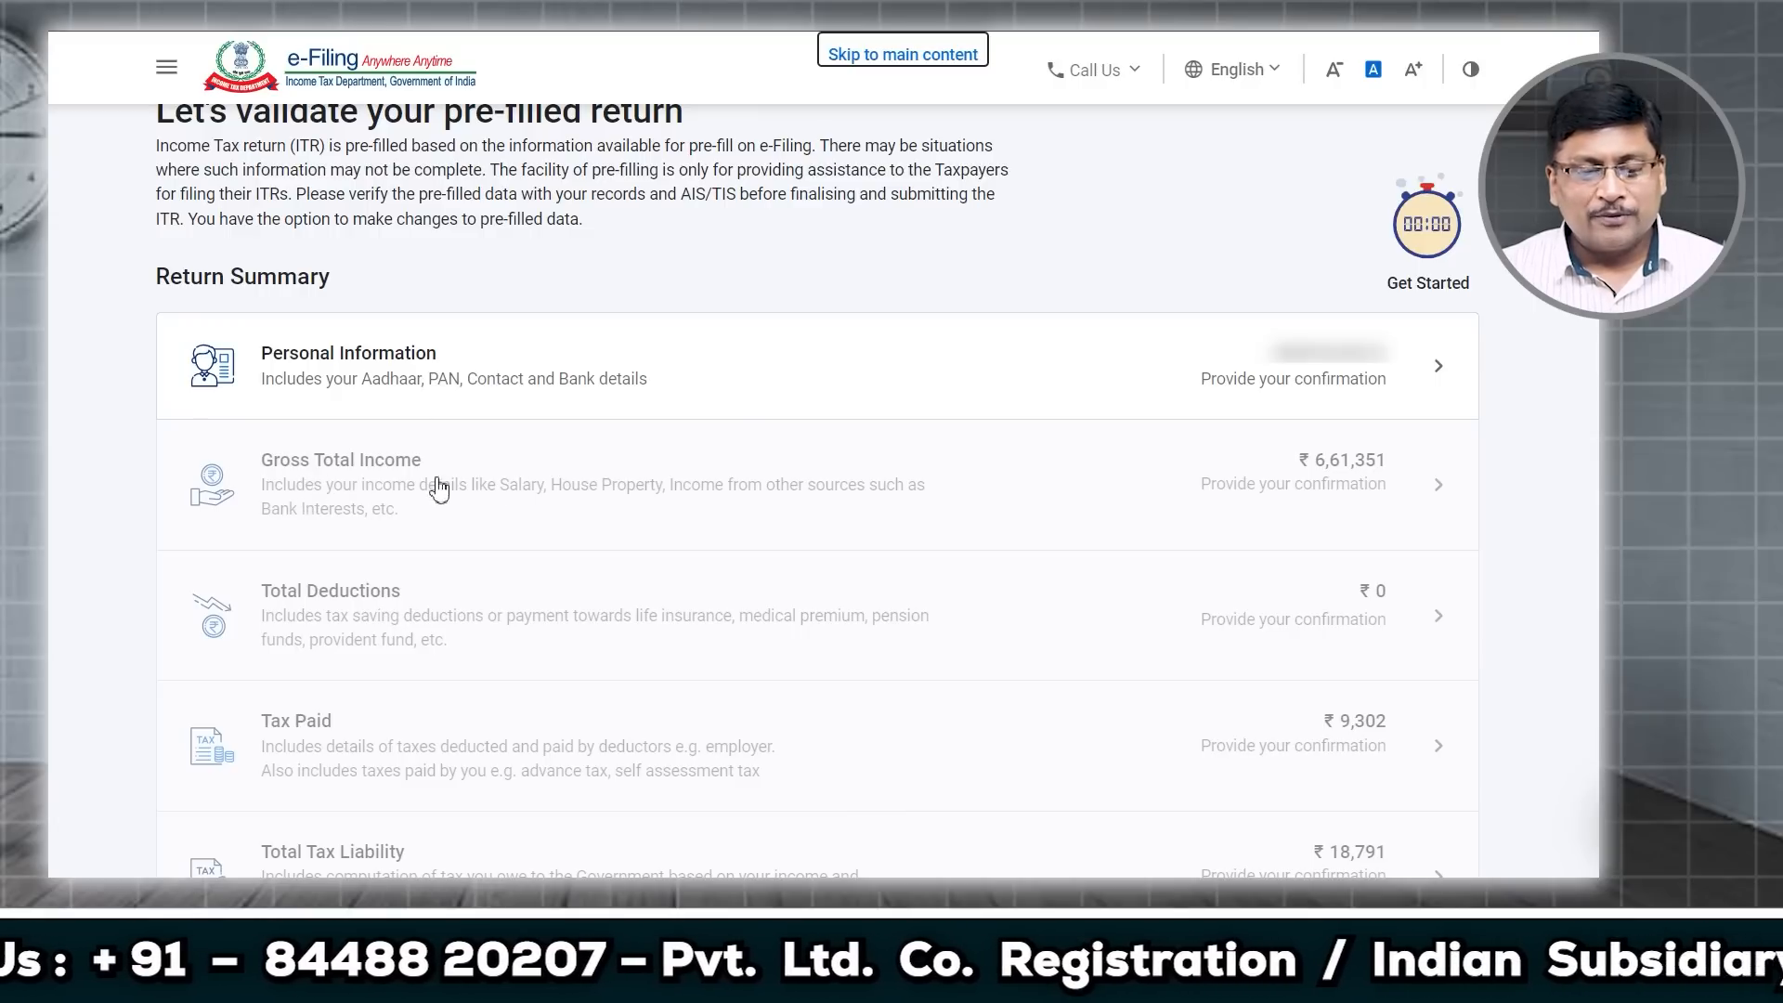
Step: Open Personal Information and check employment nature Others and filing under section 139(1)
click(1433, 383)
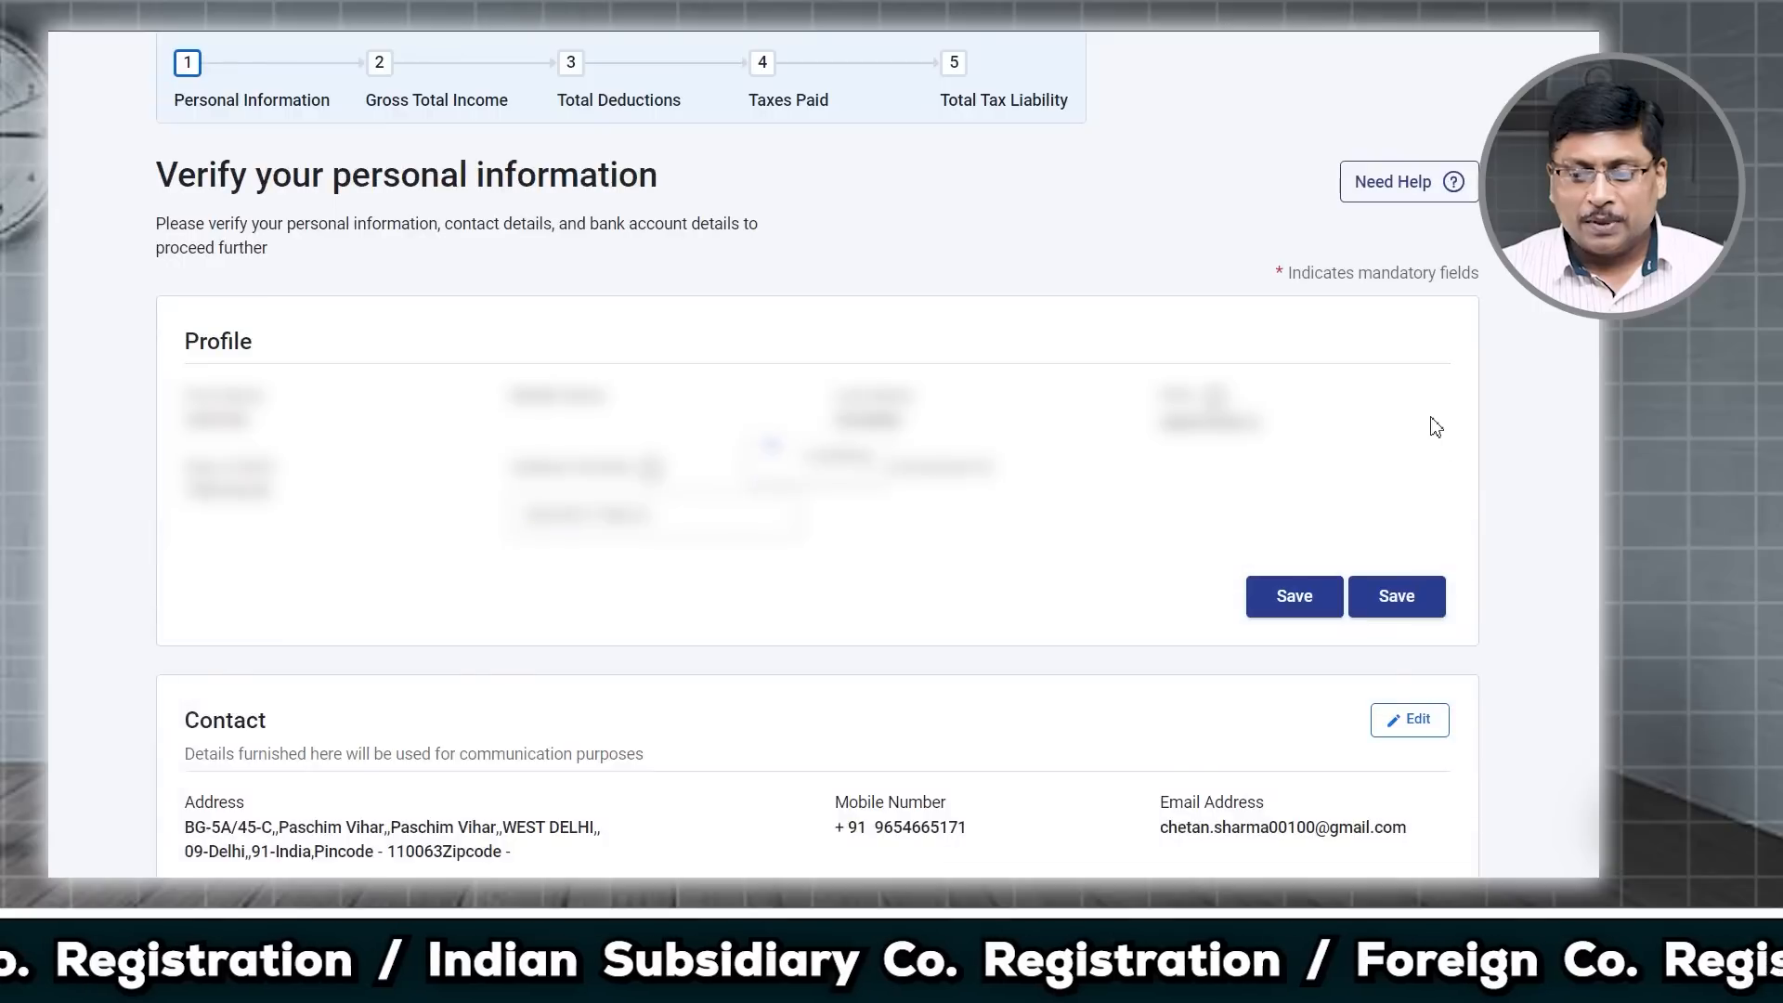
scroll(620, 423, down, 5)
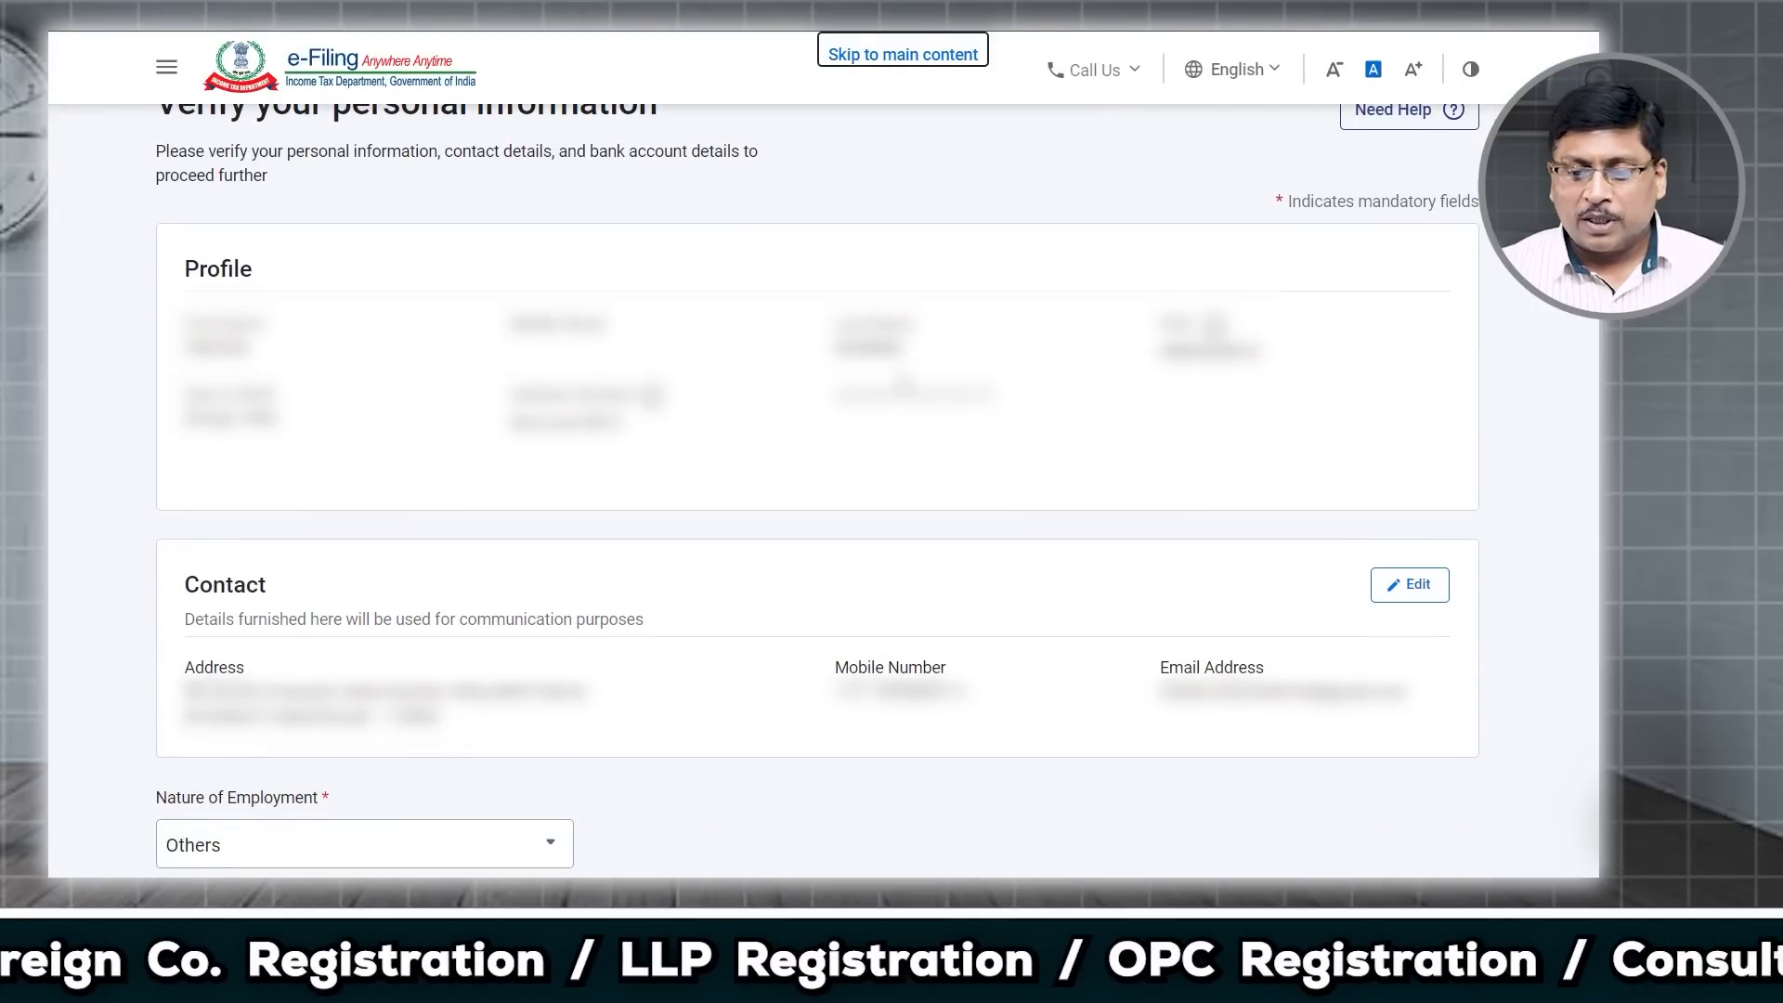
scroll(901, 437, down, 1)
scroll(901, 437, down, 2)
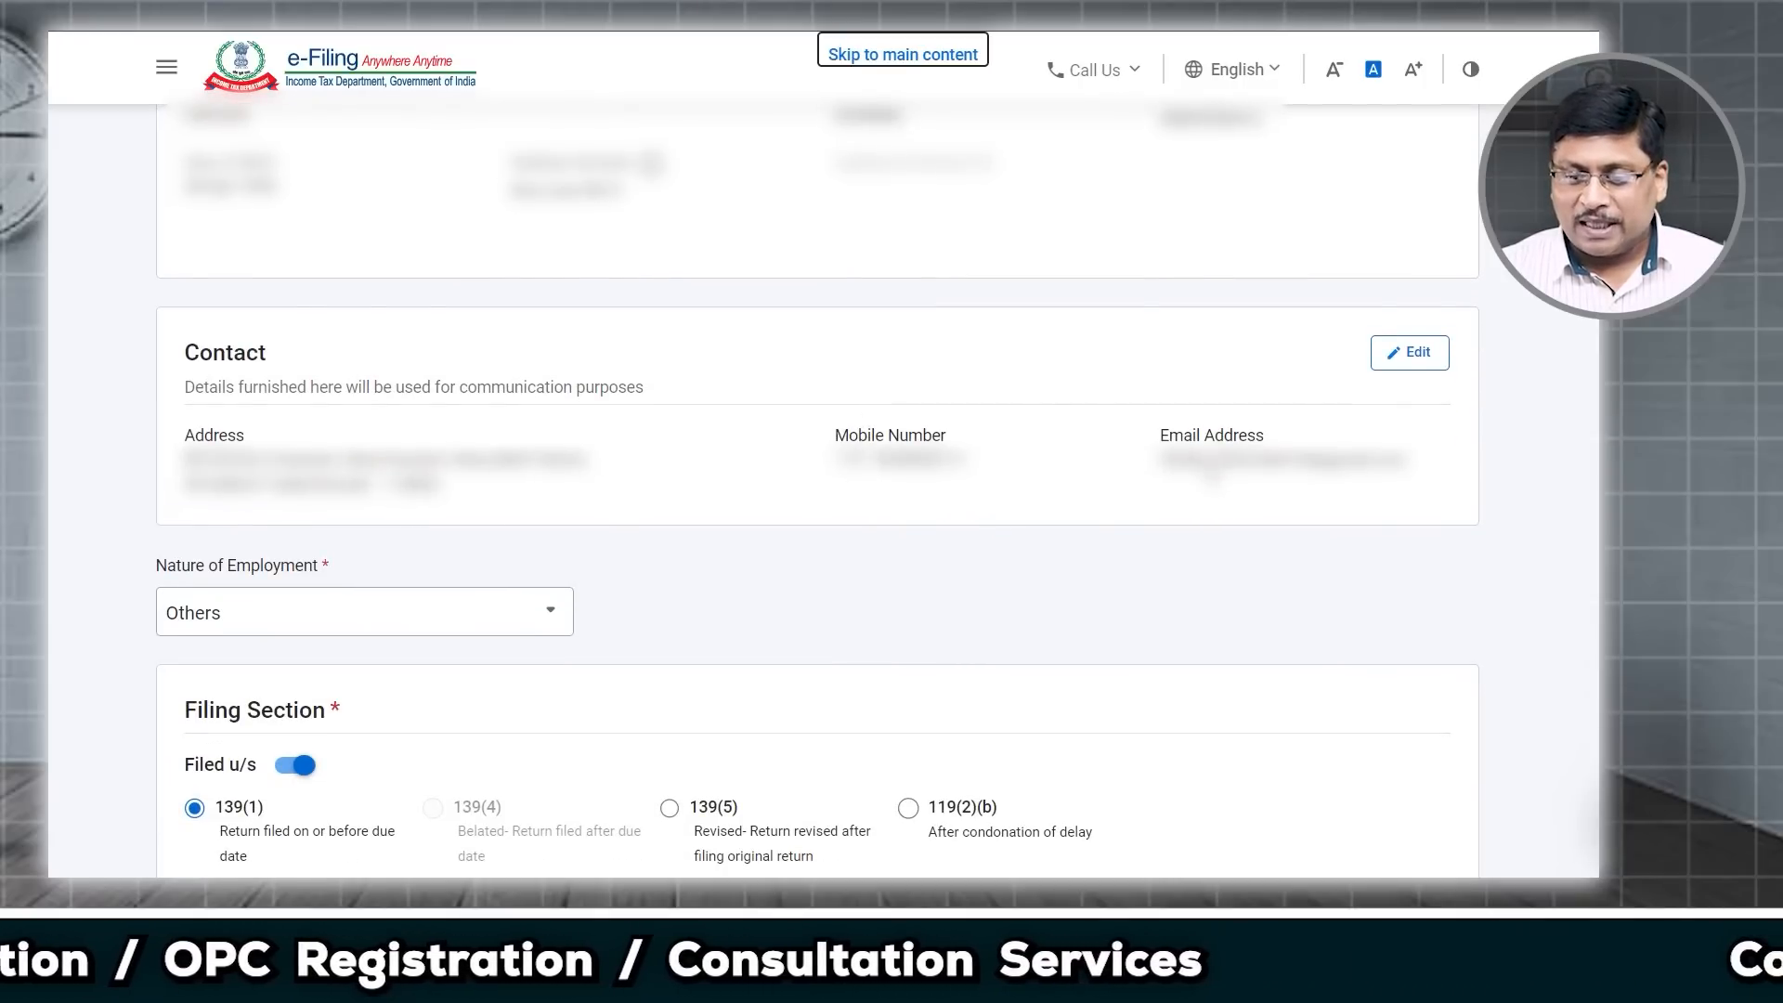
scroll(991, 477, up, 4)
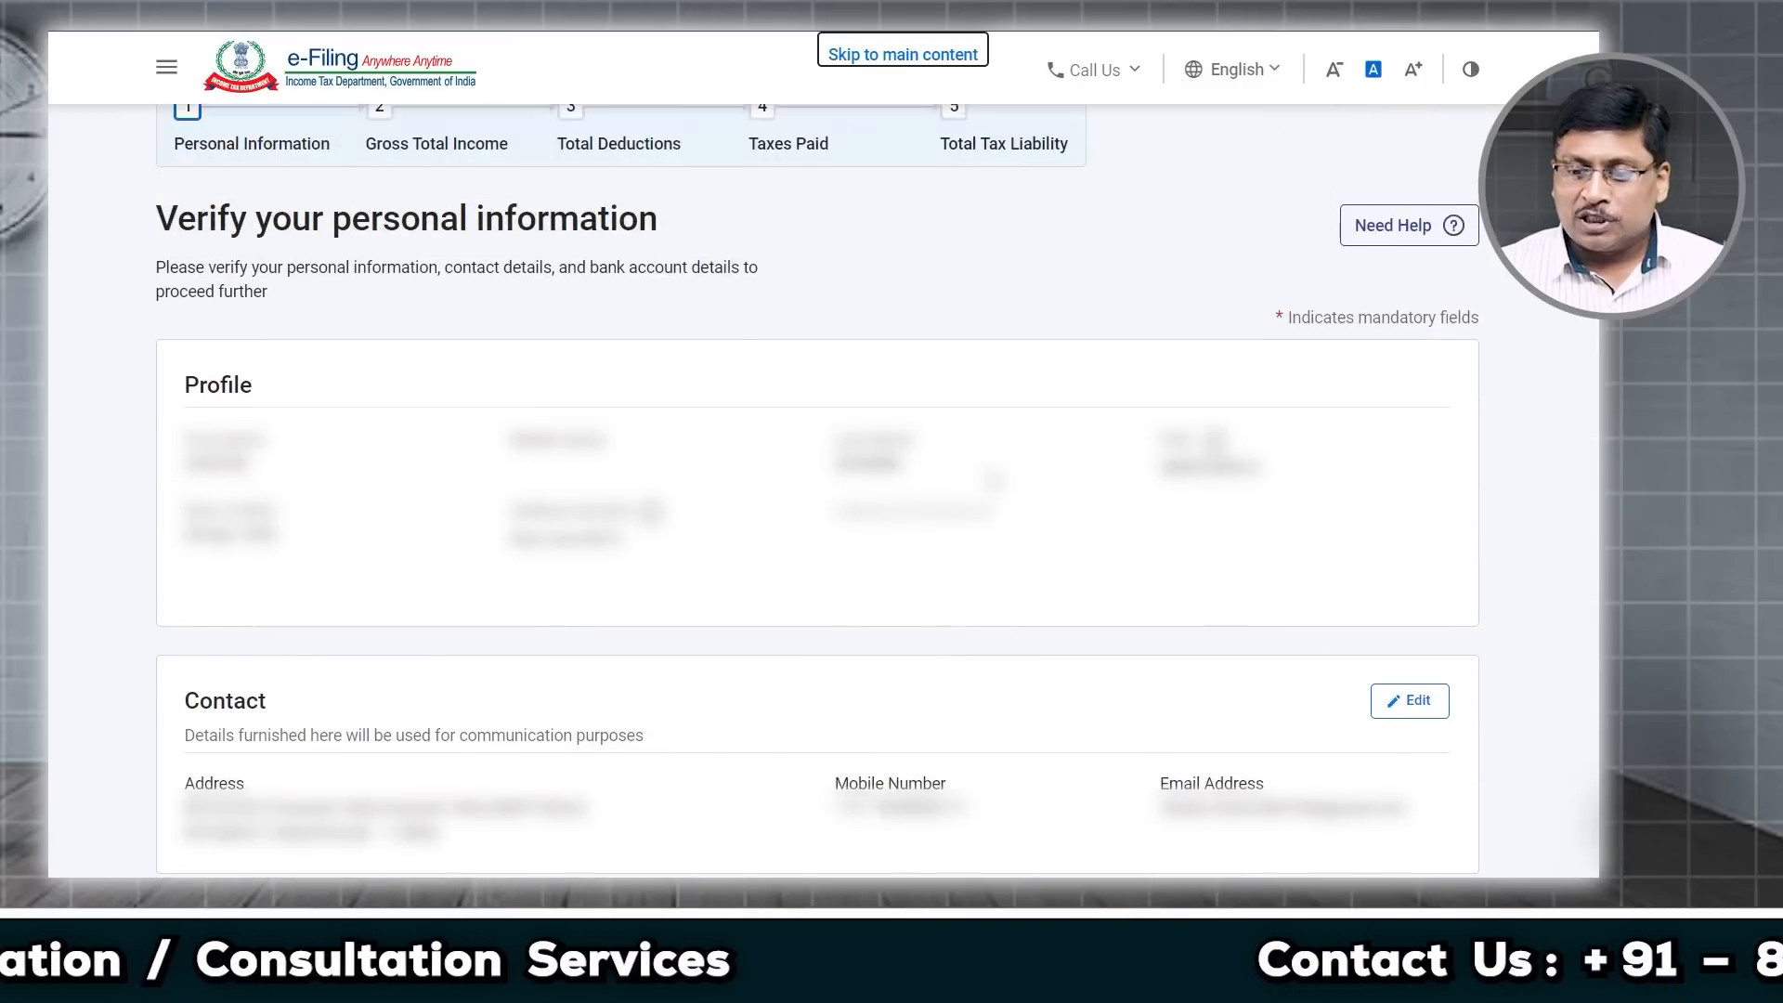
scroll(993, 480, down, 1)
scroll(994, 480, down, 1)
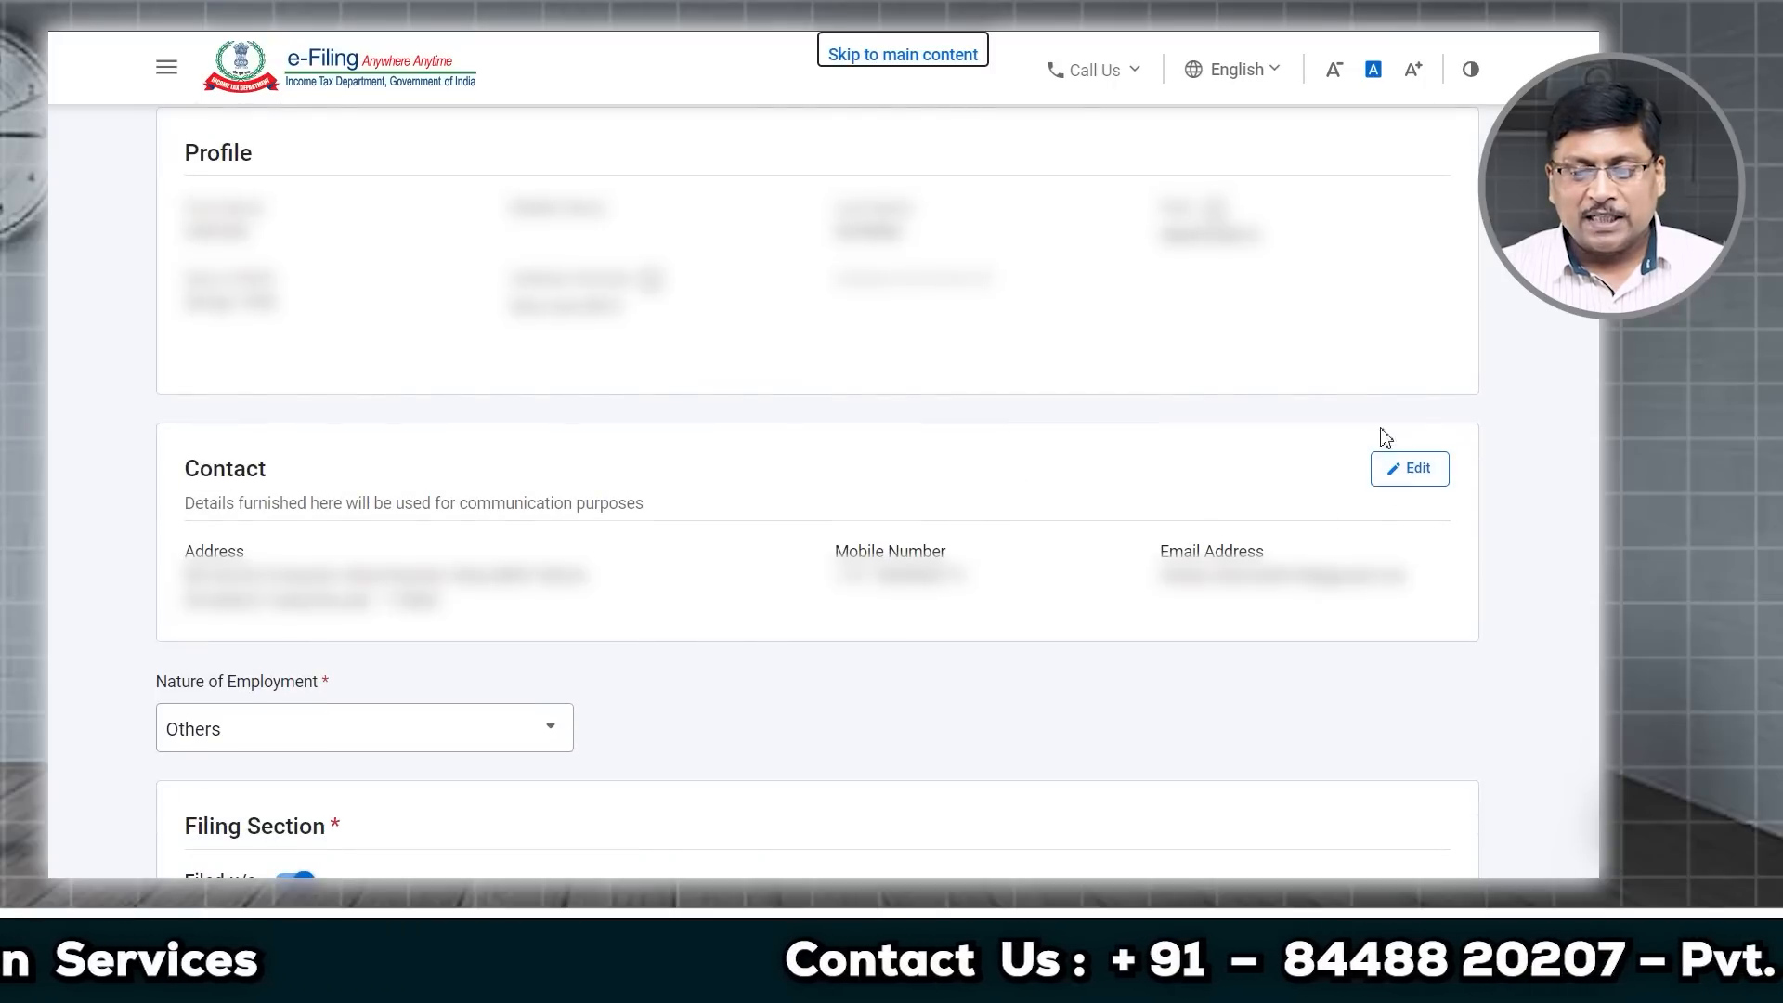
scroll(685, 529, down, 2)
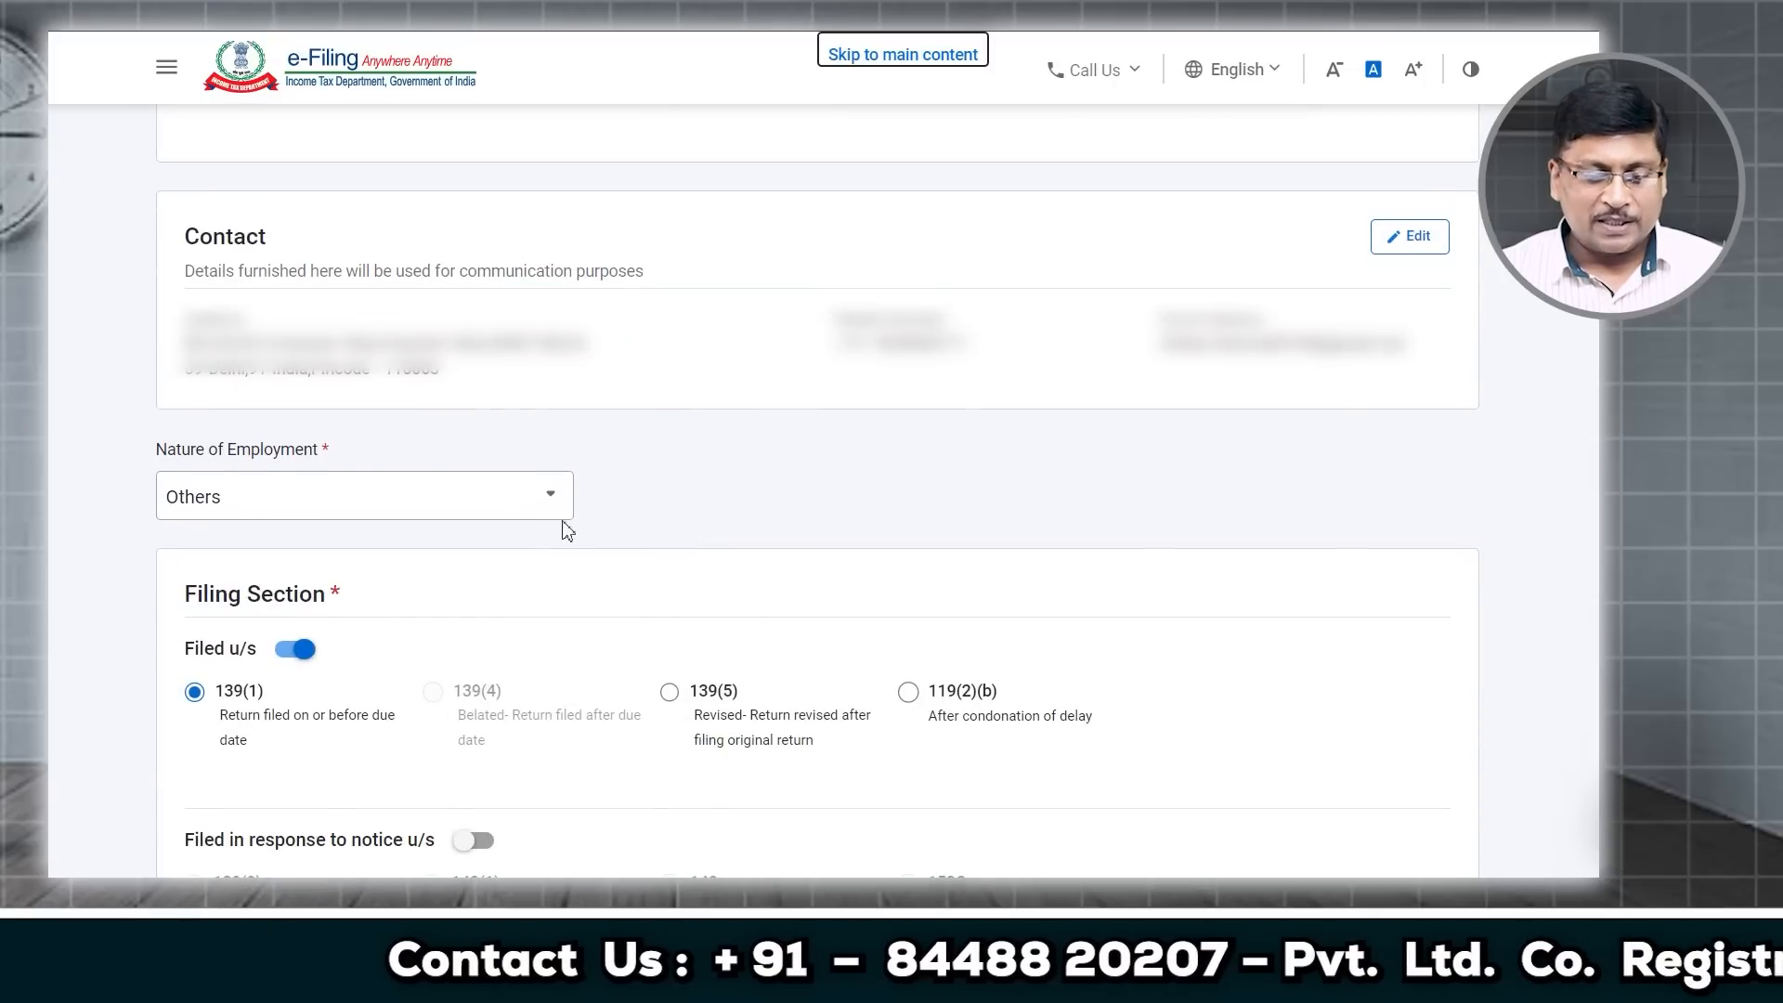
scroll(506, 525, down, 2)
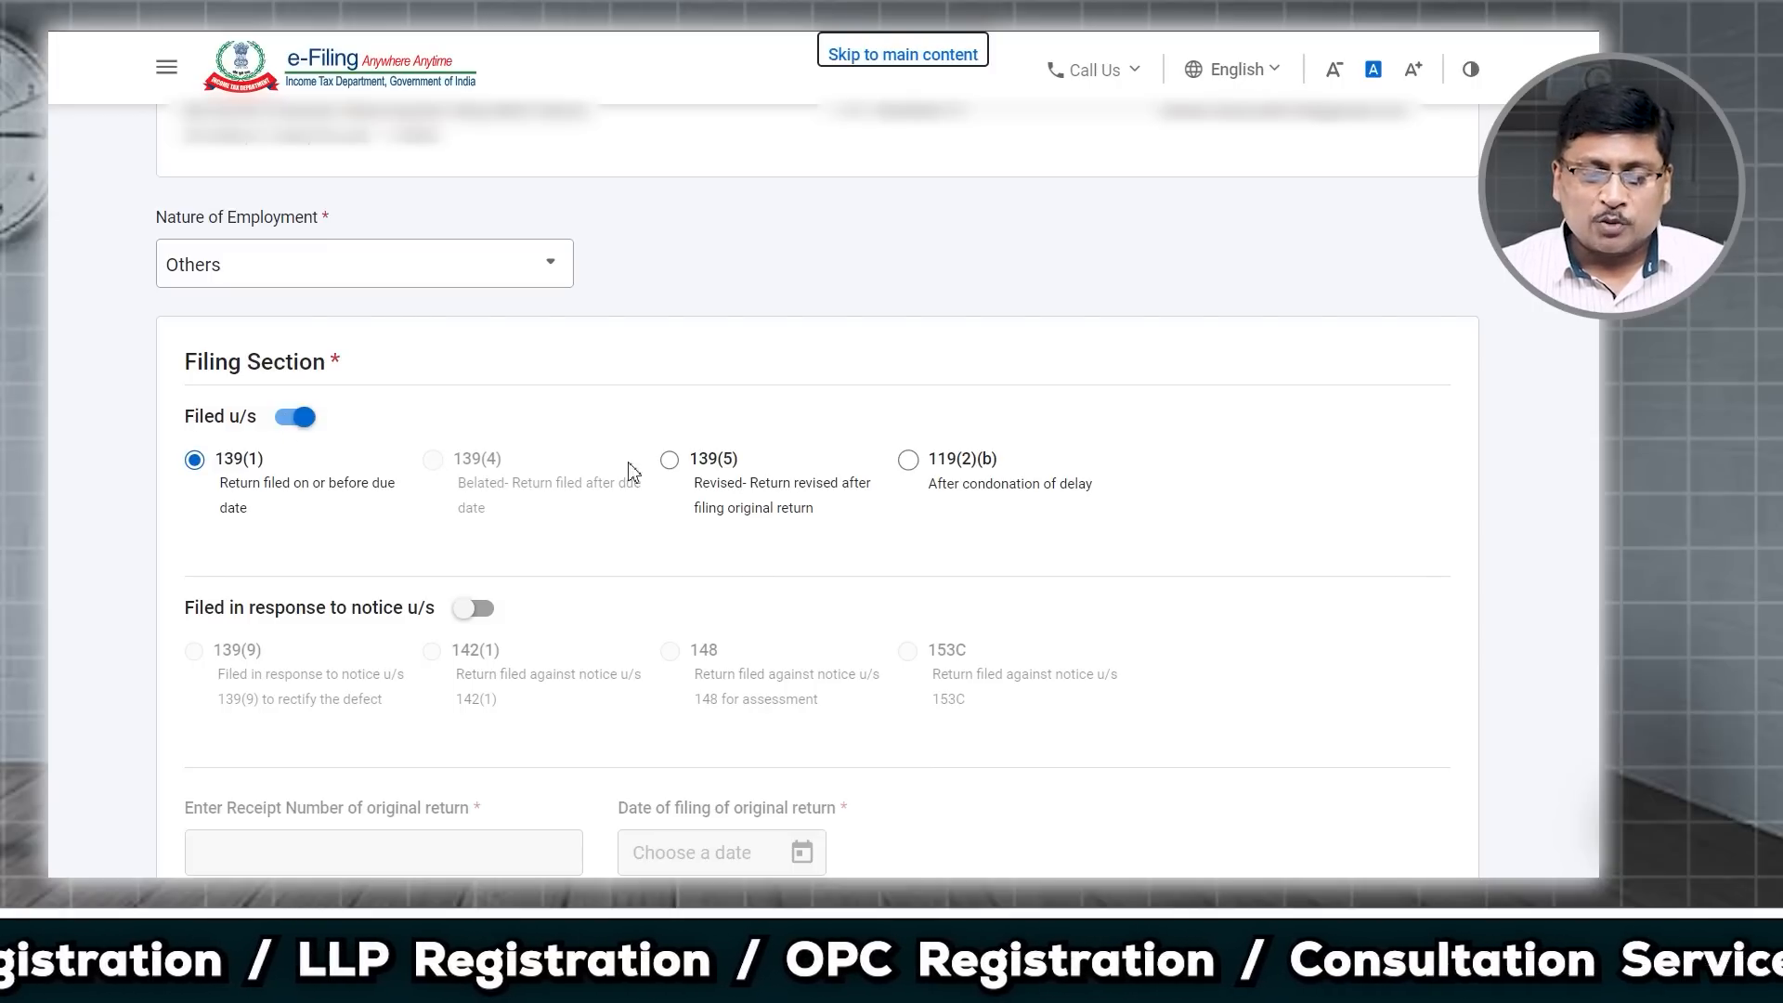
Step: Try the 139(5), 119(2)(b) and 142(1) notice options, then keep filing under section 139(1)
click(669, 461)
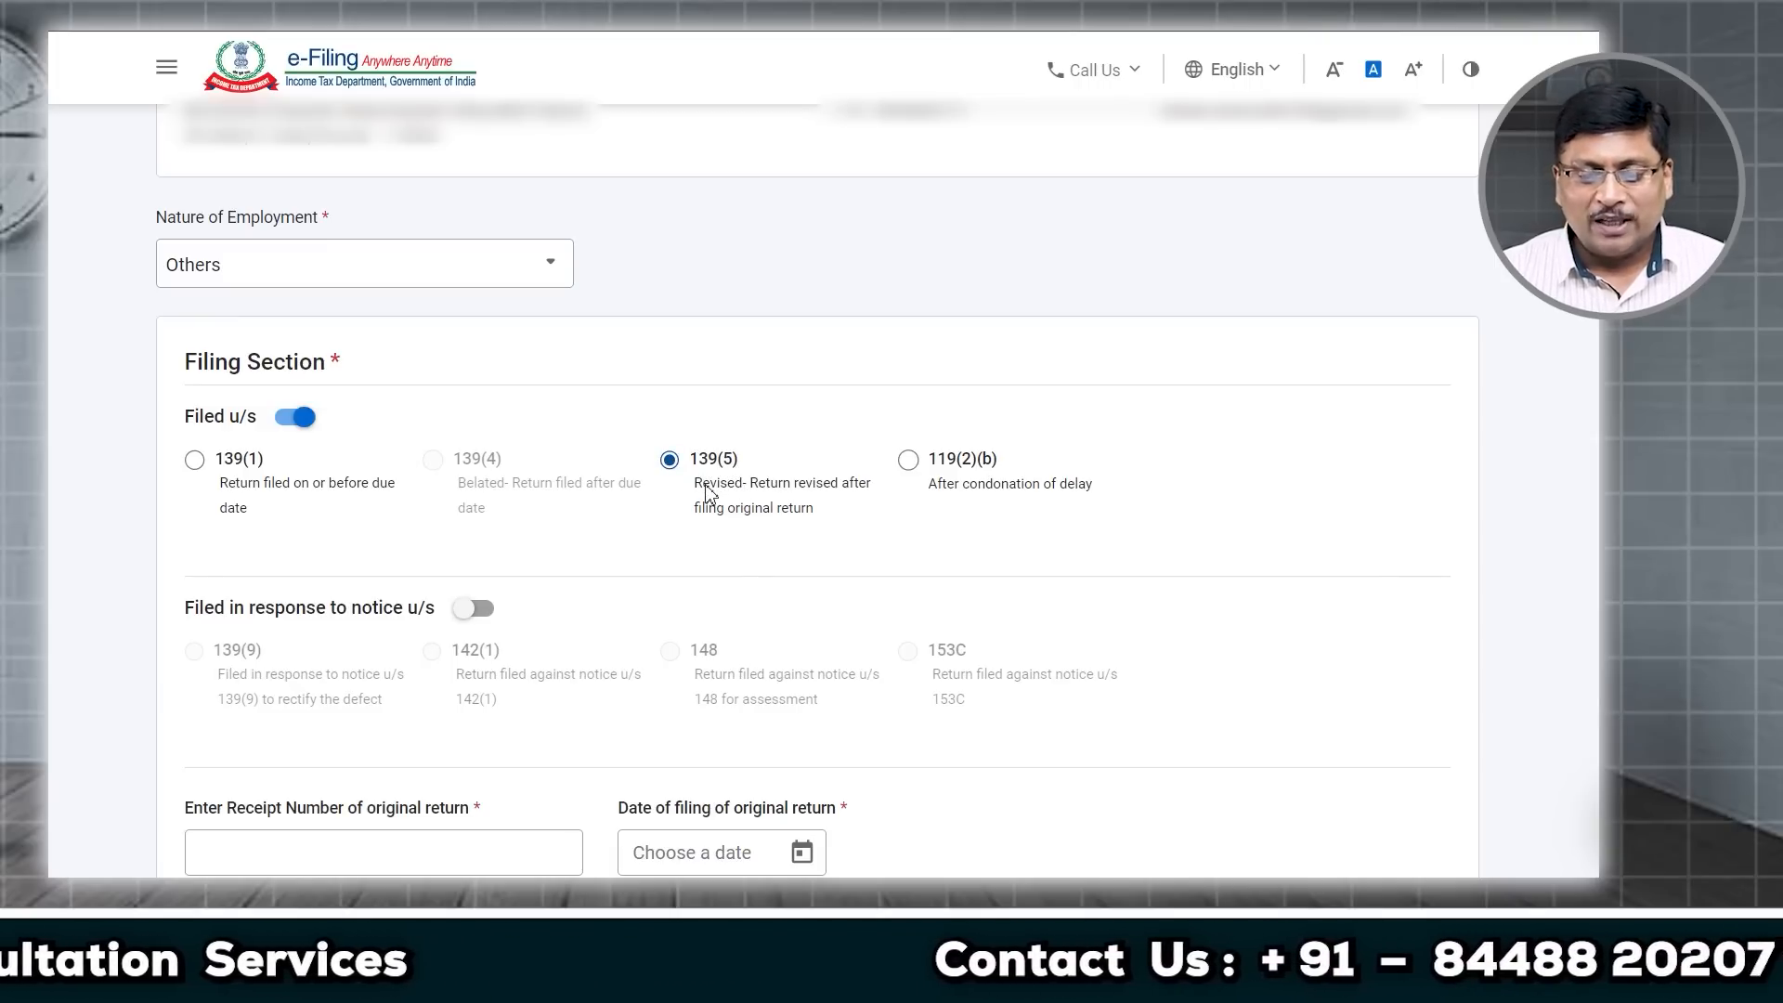
click(910, 460)
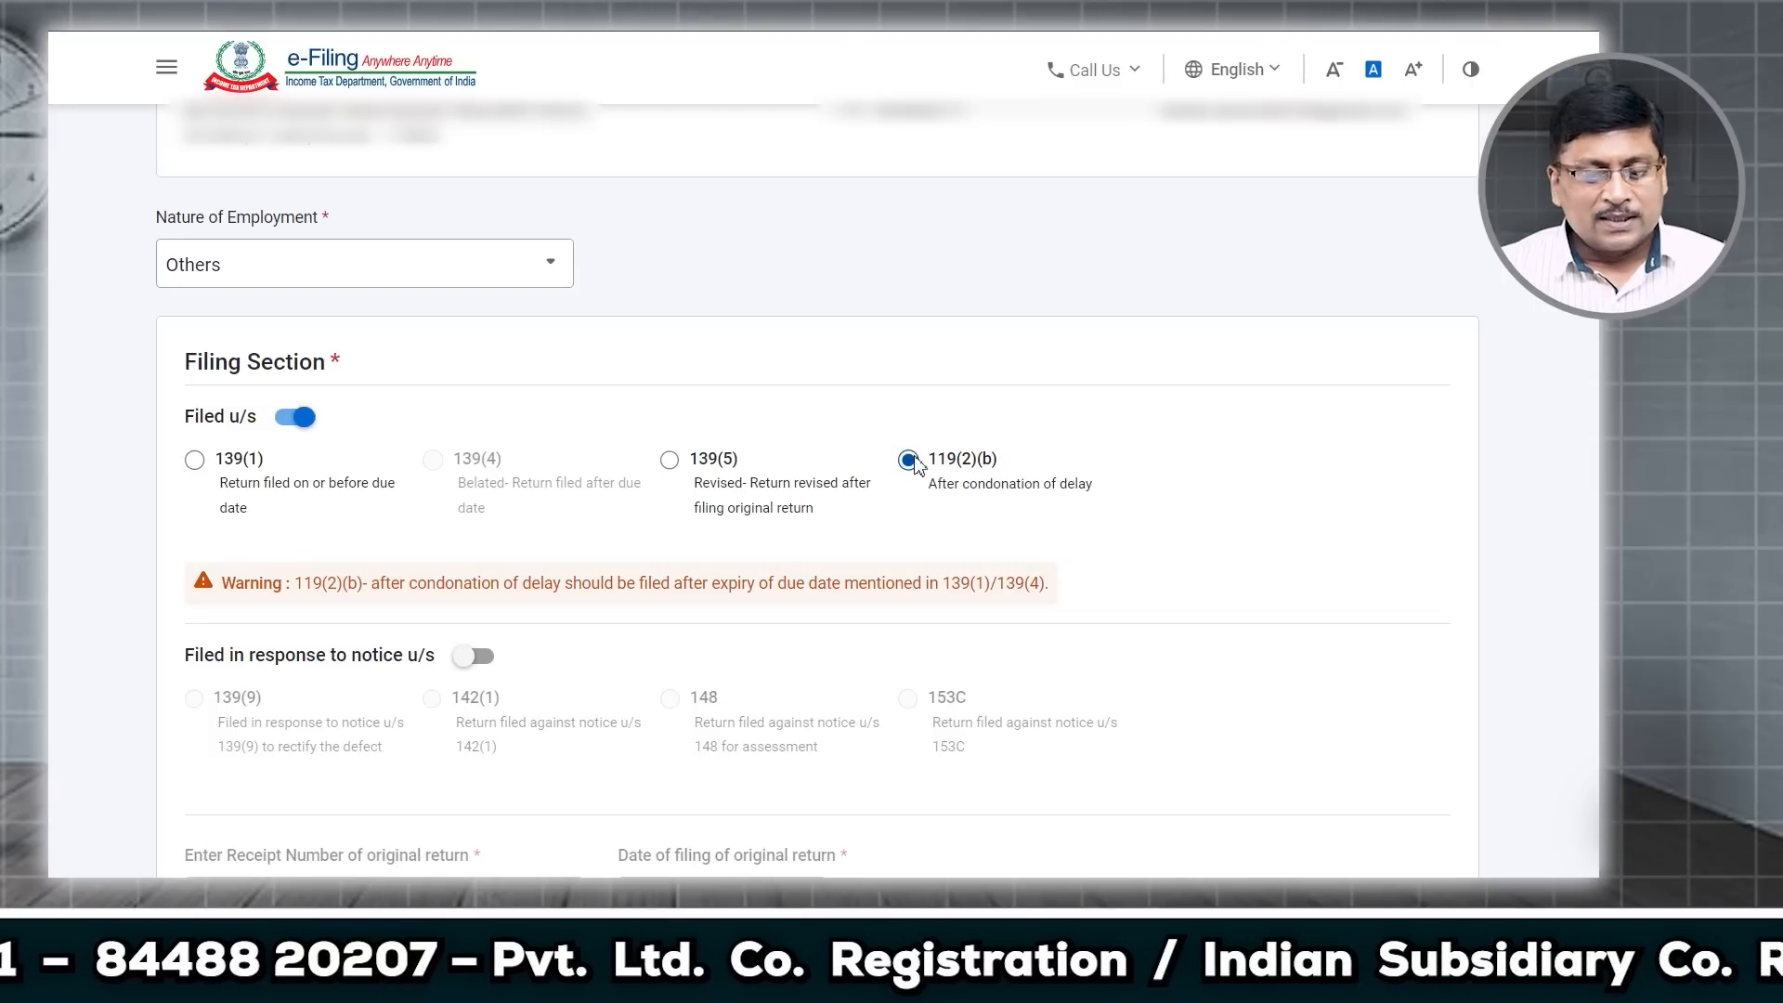
click(195, 462)
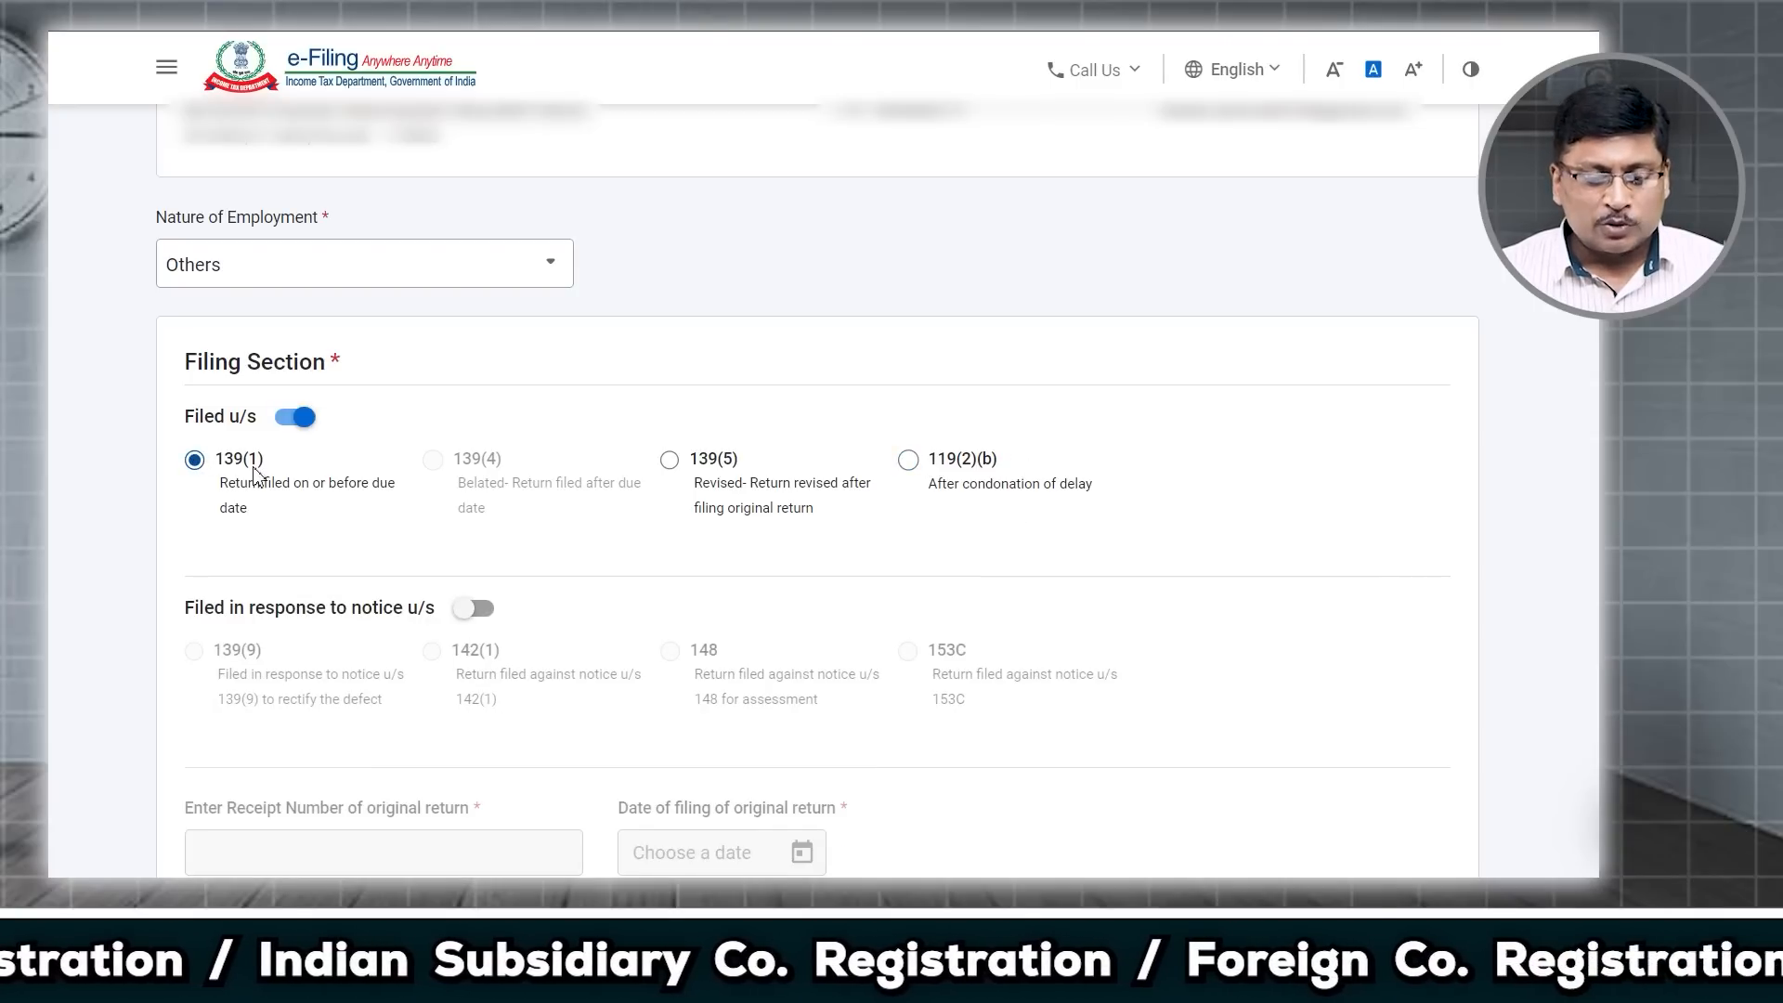
scroll(254, 476, down, 2)
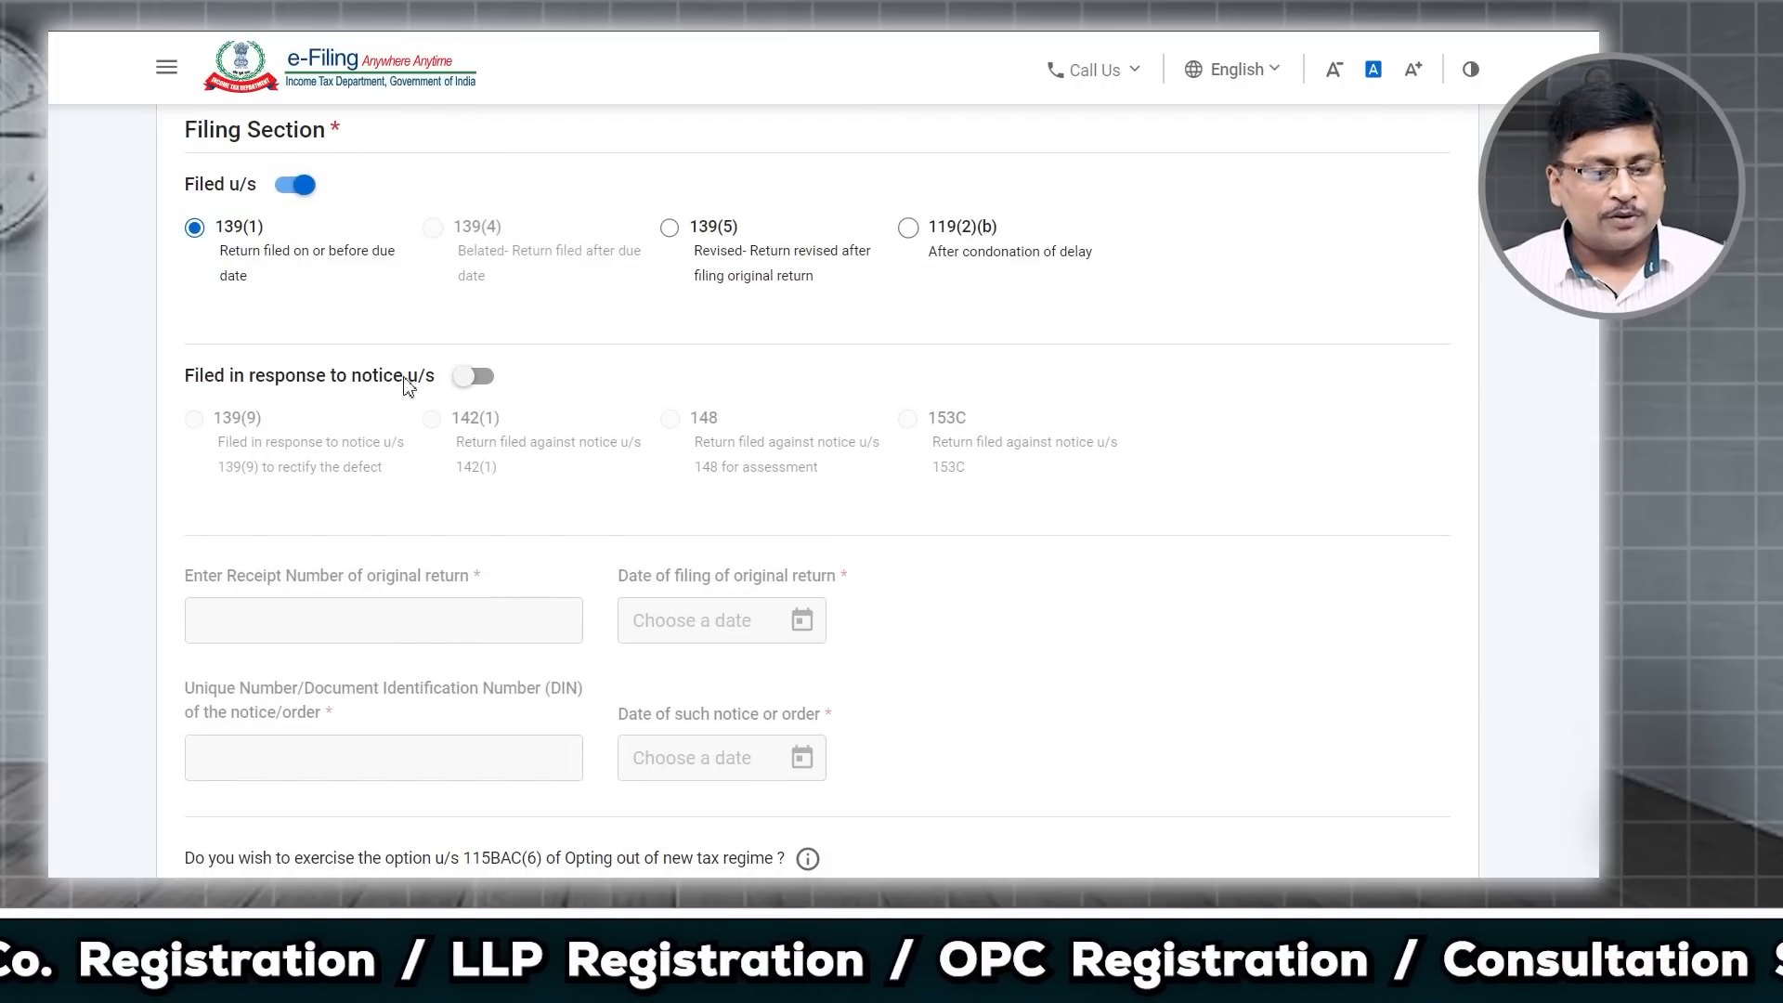
click(477, 378)
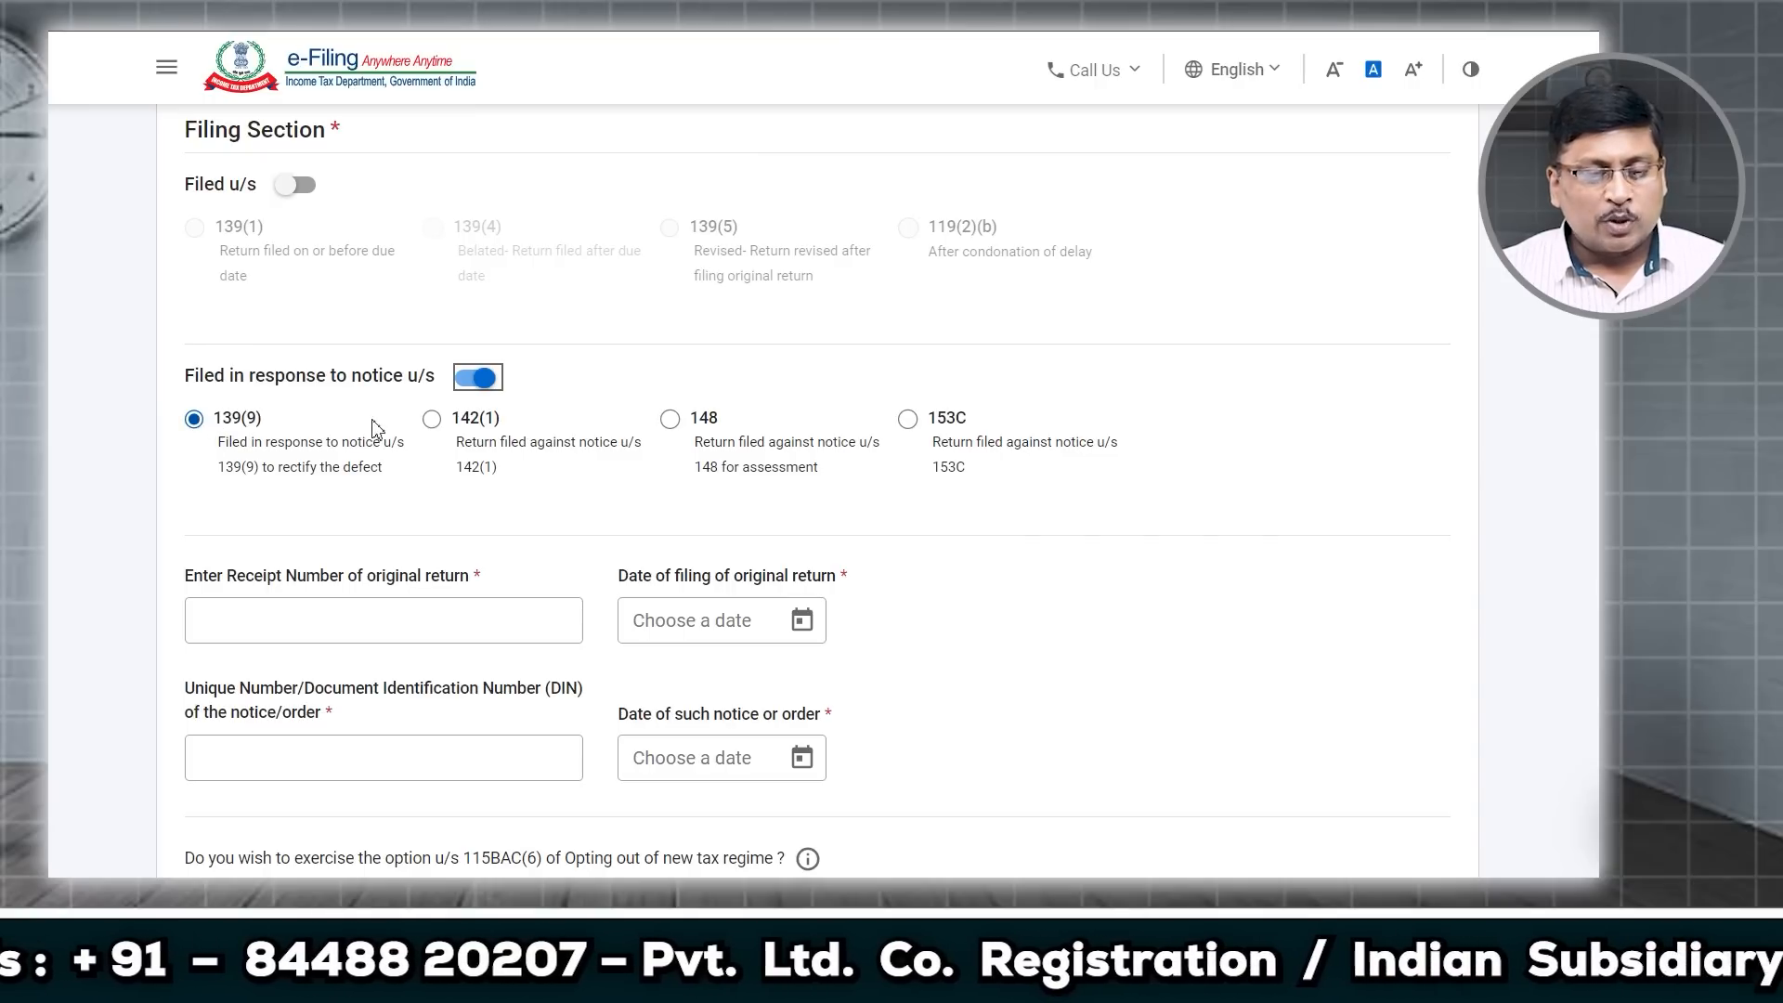
click(432, 420)
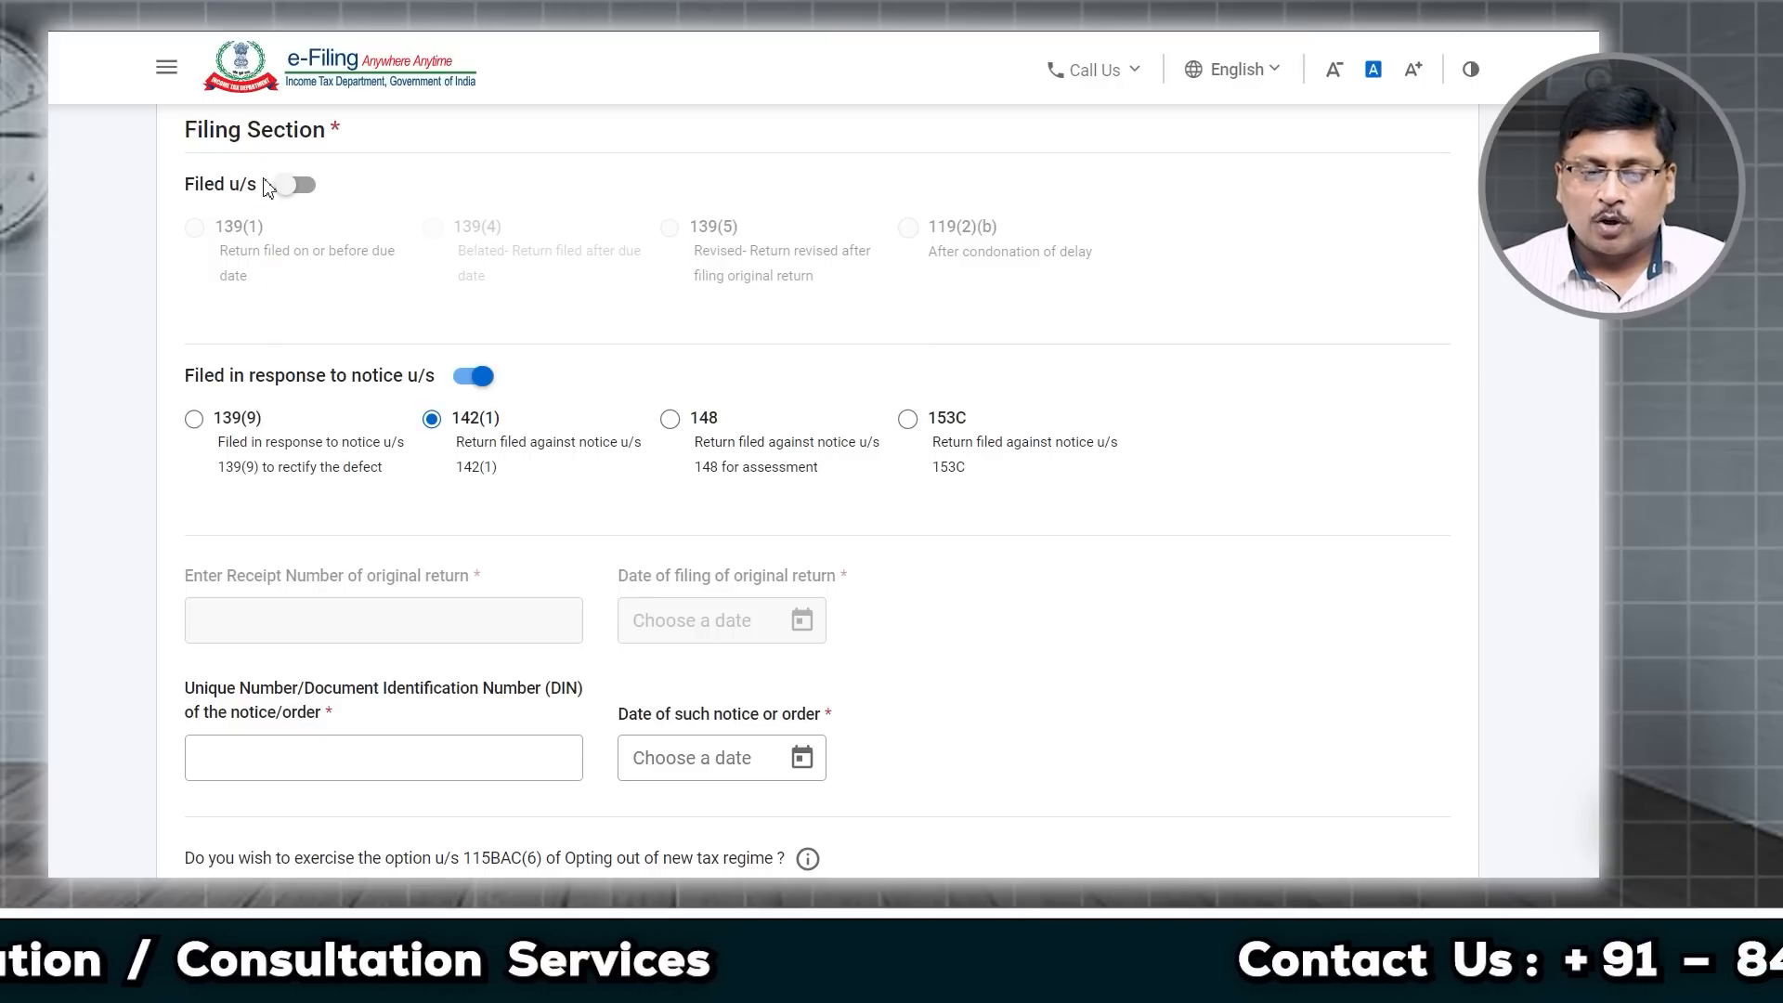
click(286, 189)
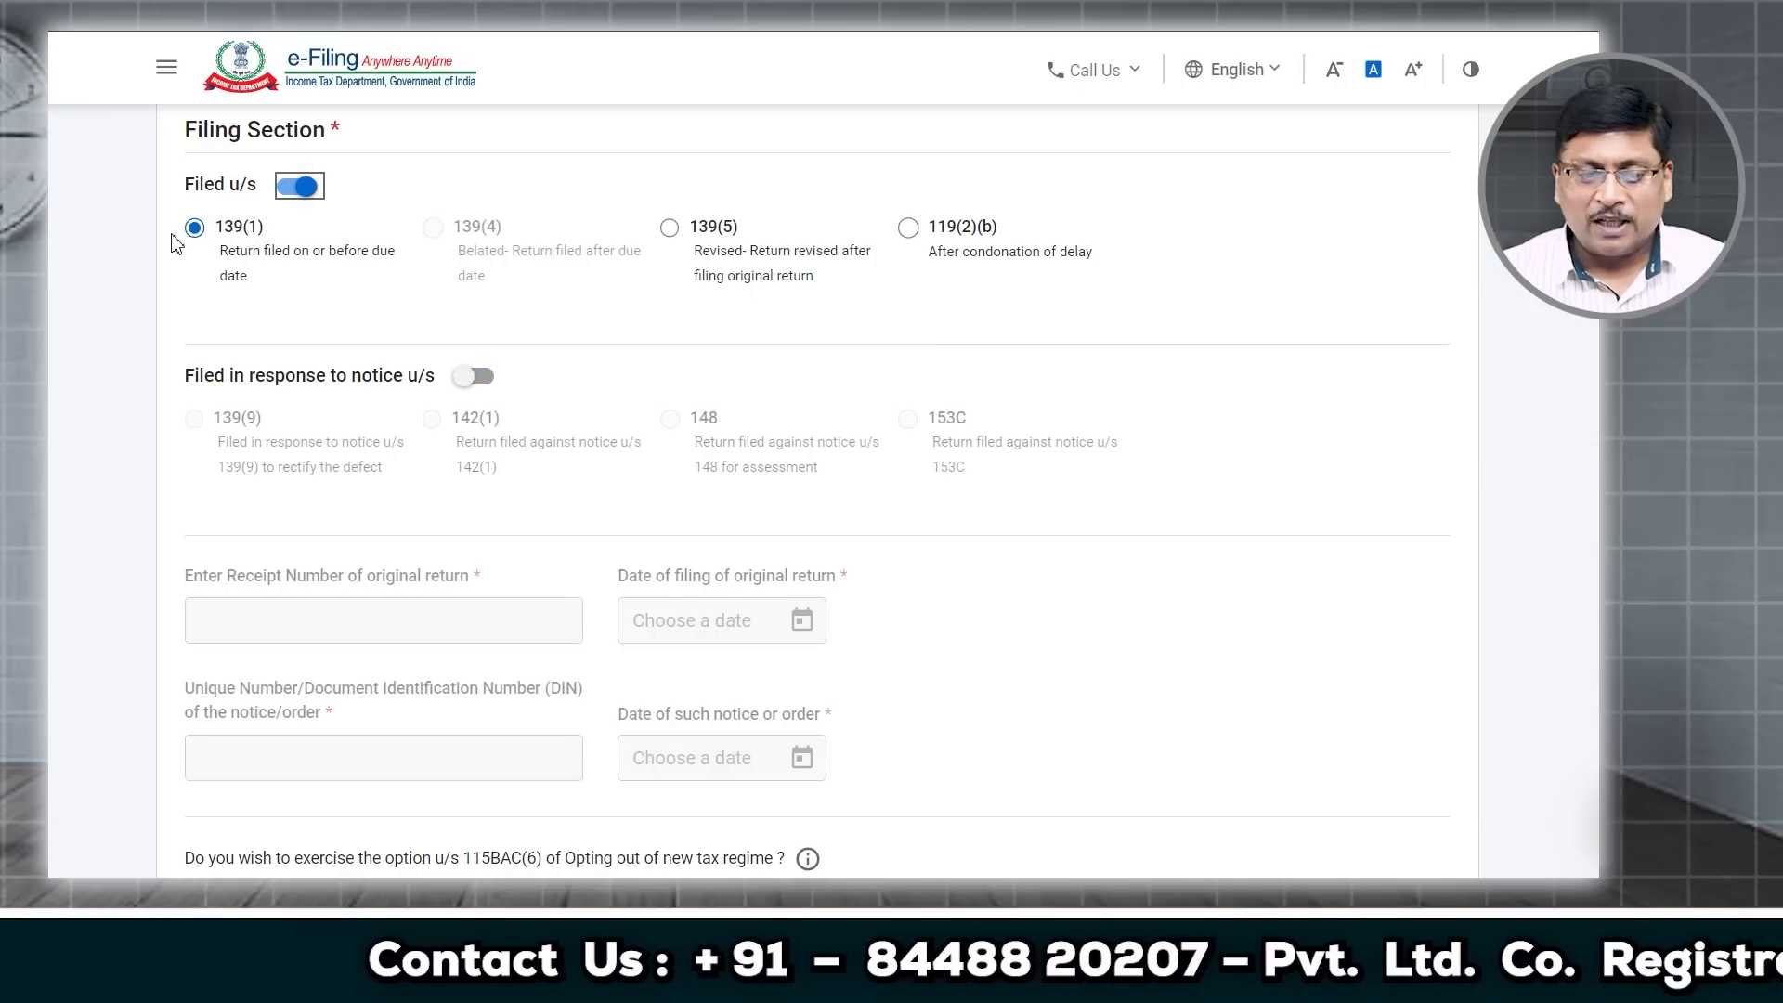
Step: Answer No to opting out of the new tax regime under 115BAC(6)
scroll(343, 350, down, 5)
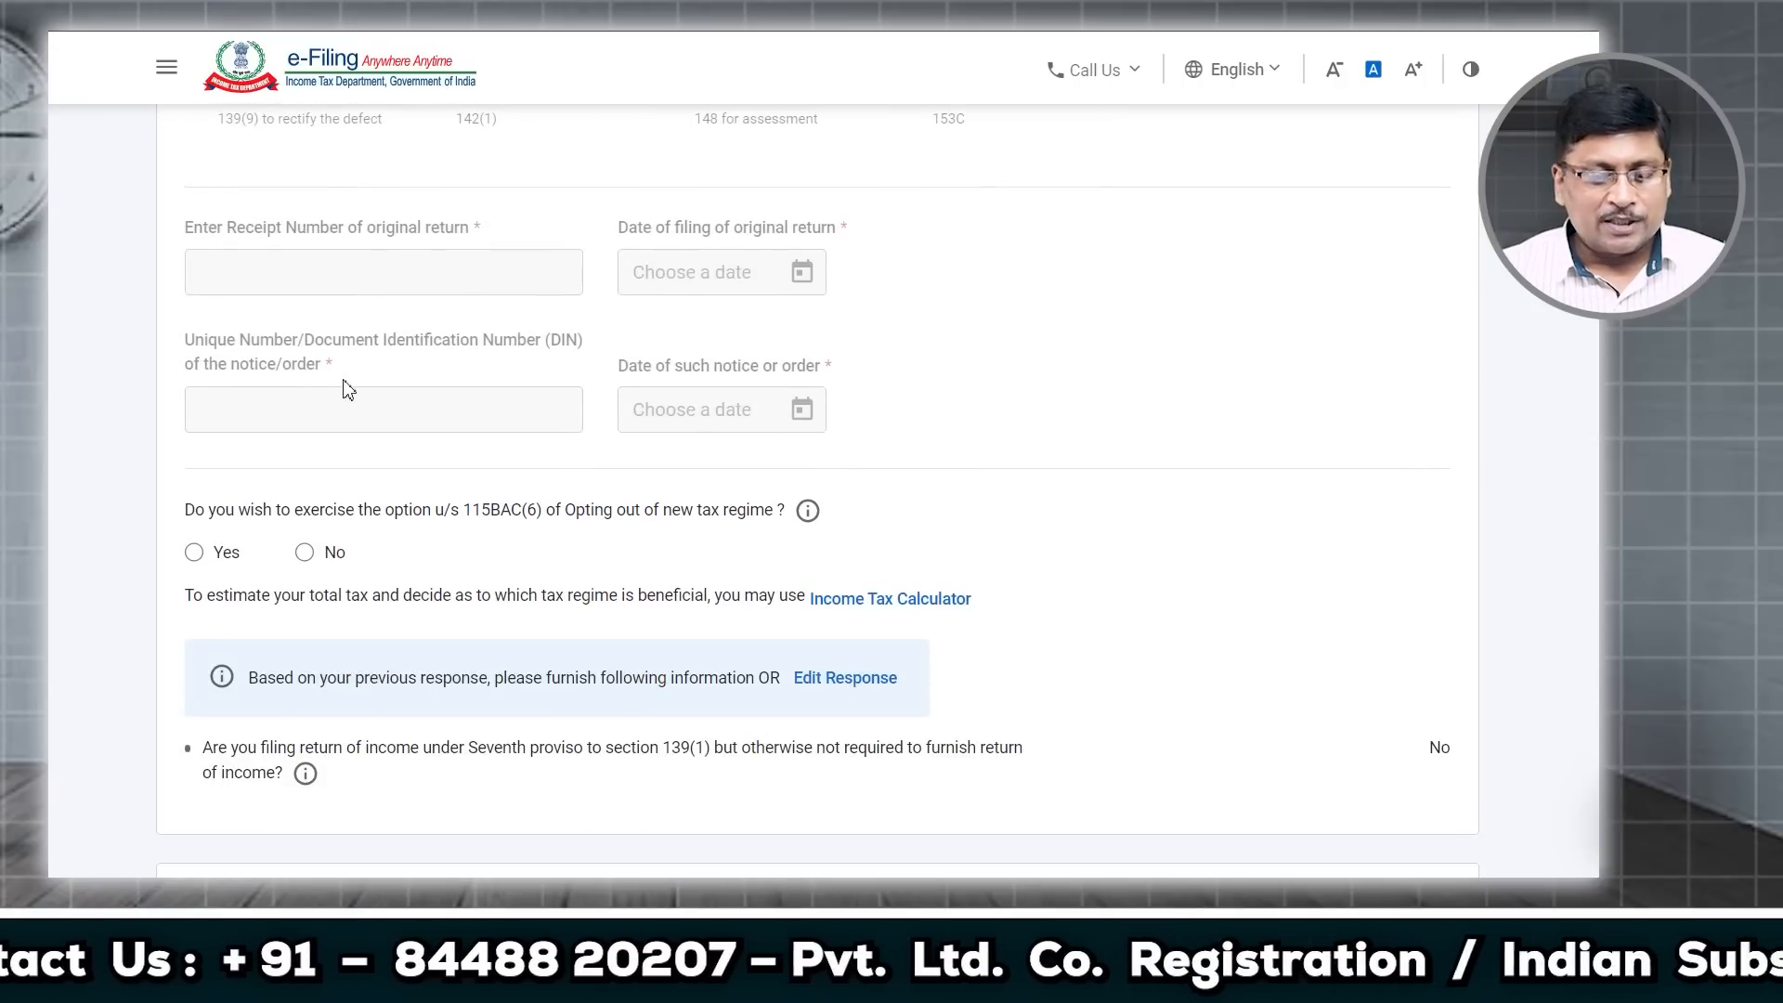
click(332, 436)
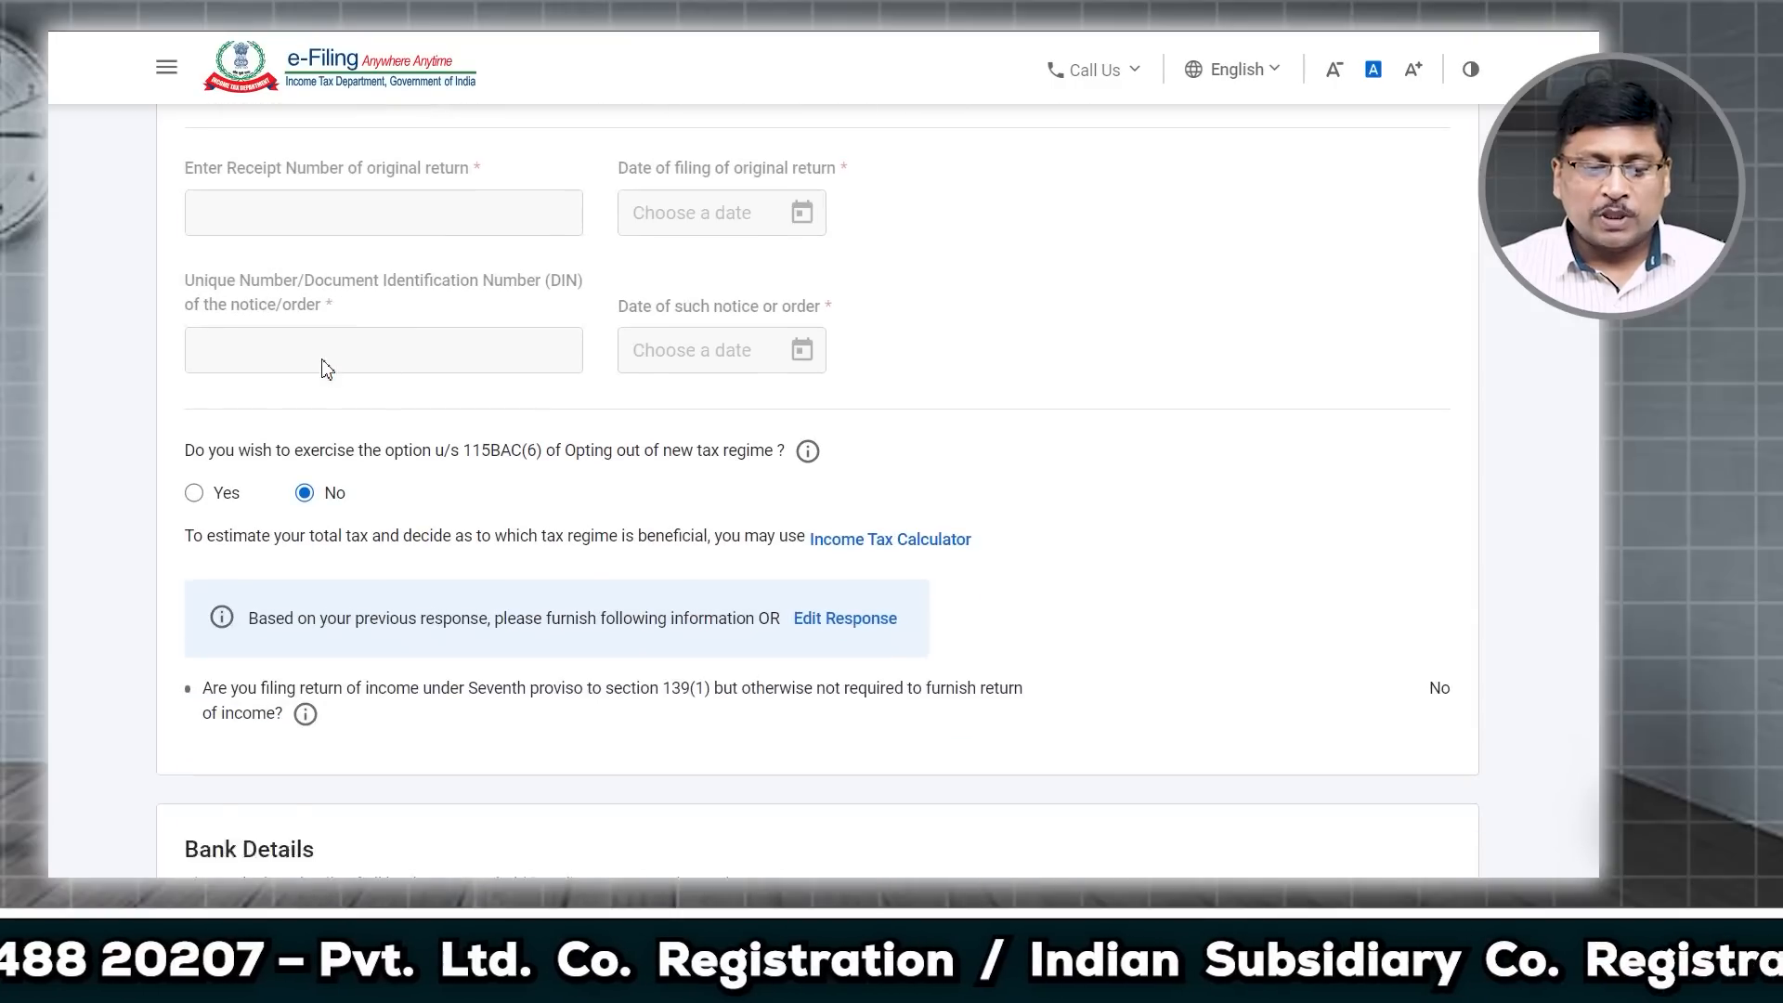
drag(193, 398, 453, 409)
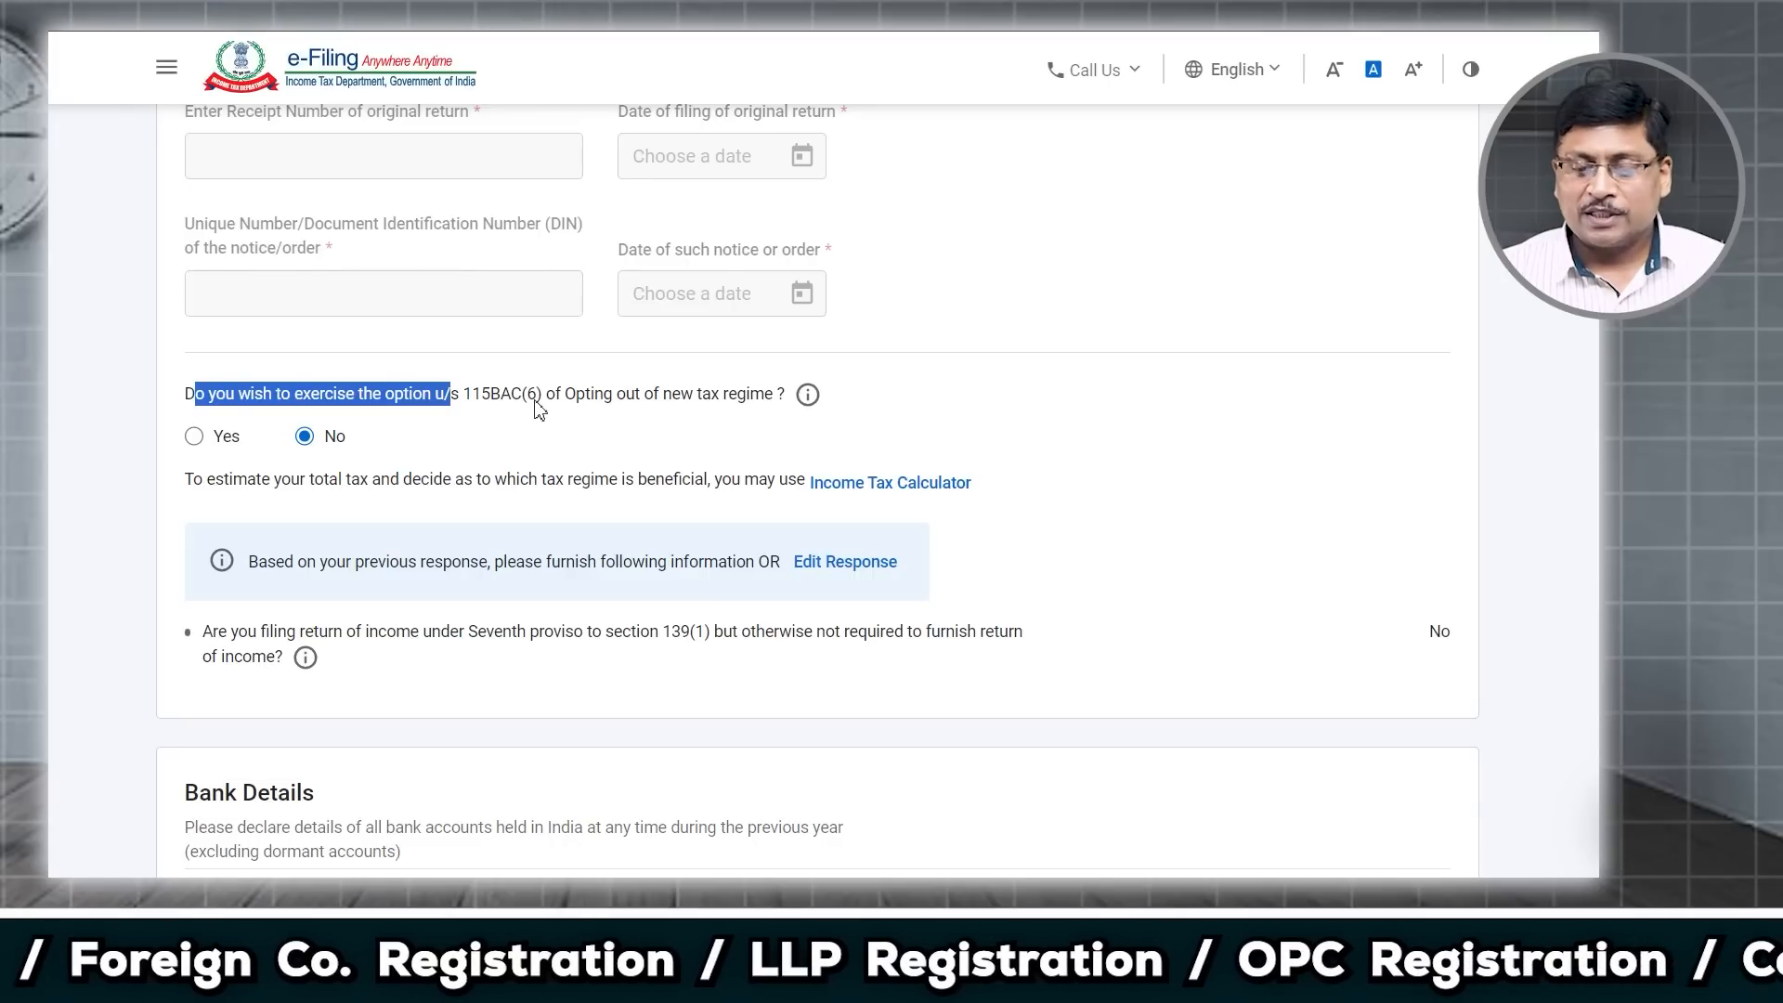
drag(575, 401, 780, 406)
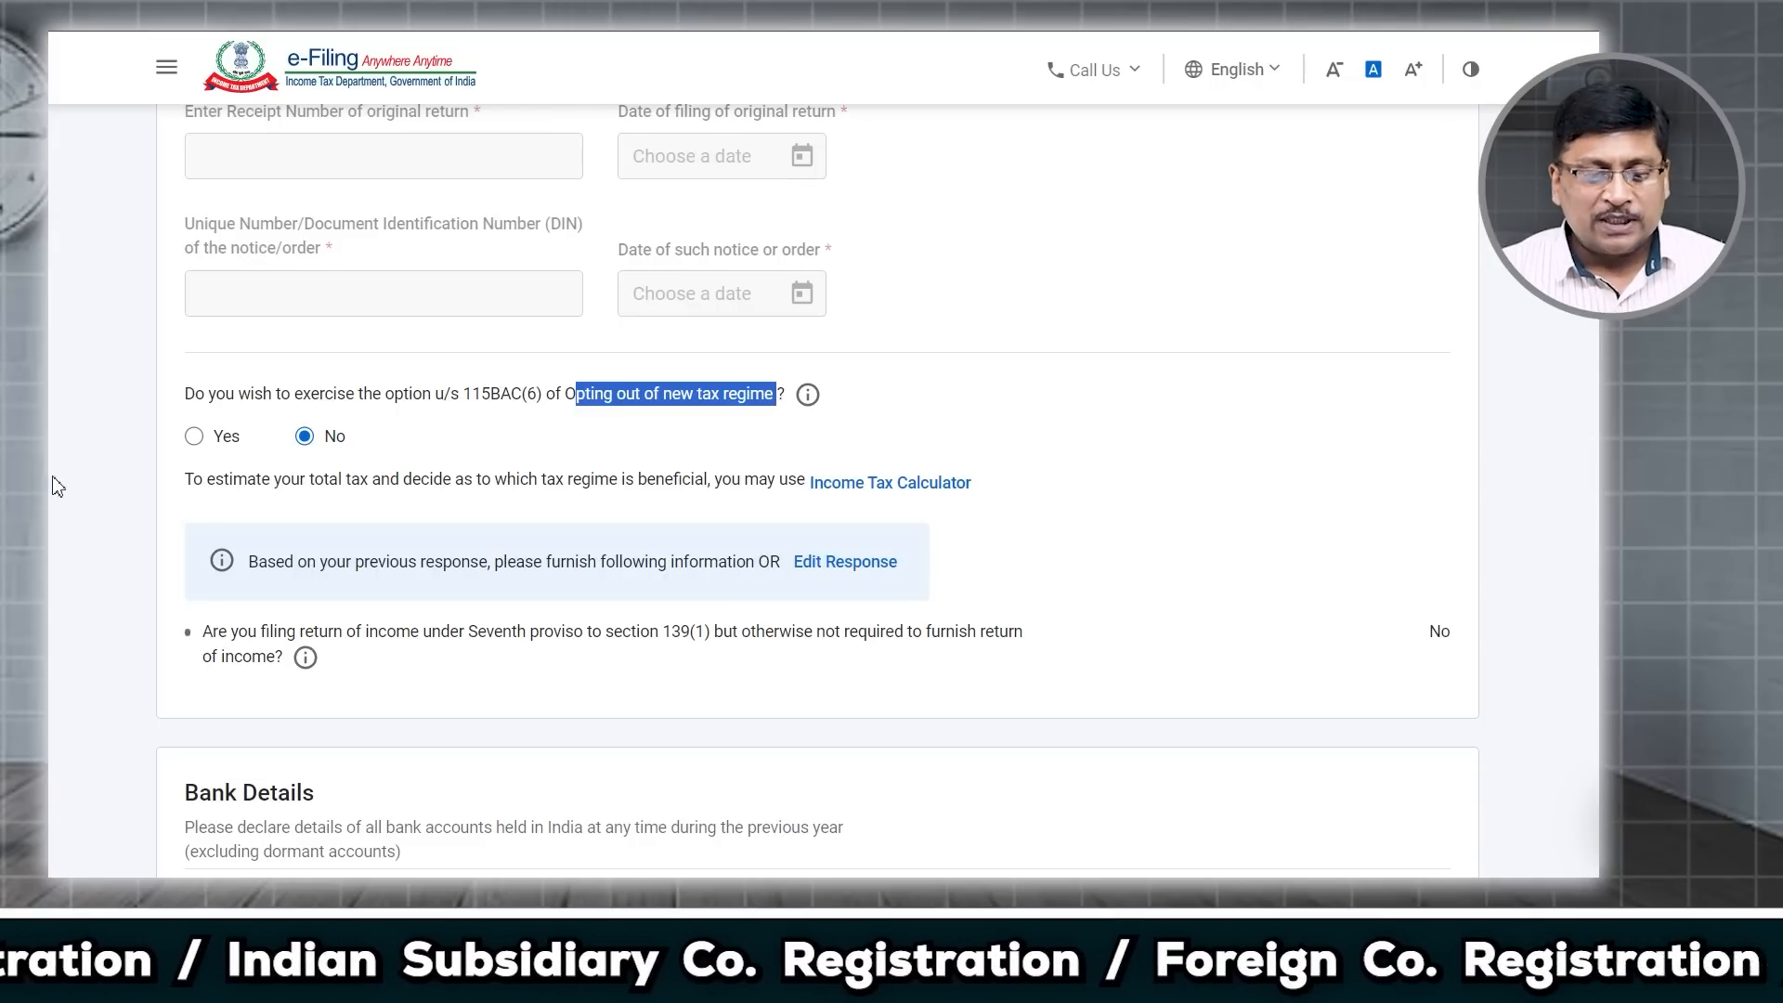
click(194, 436)
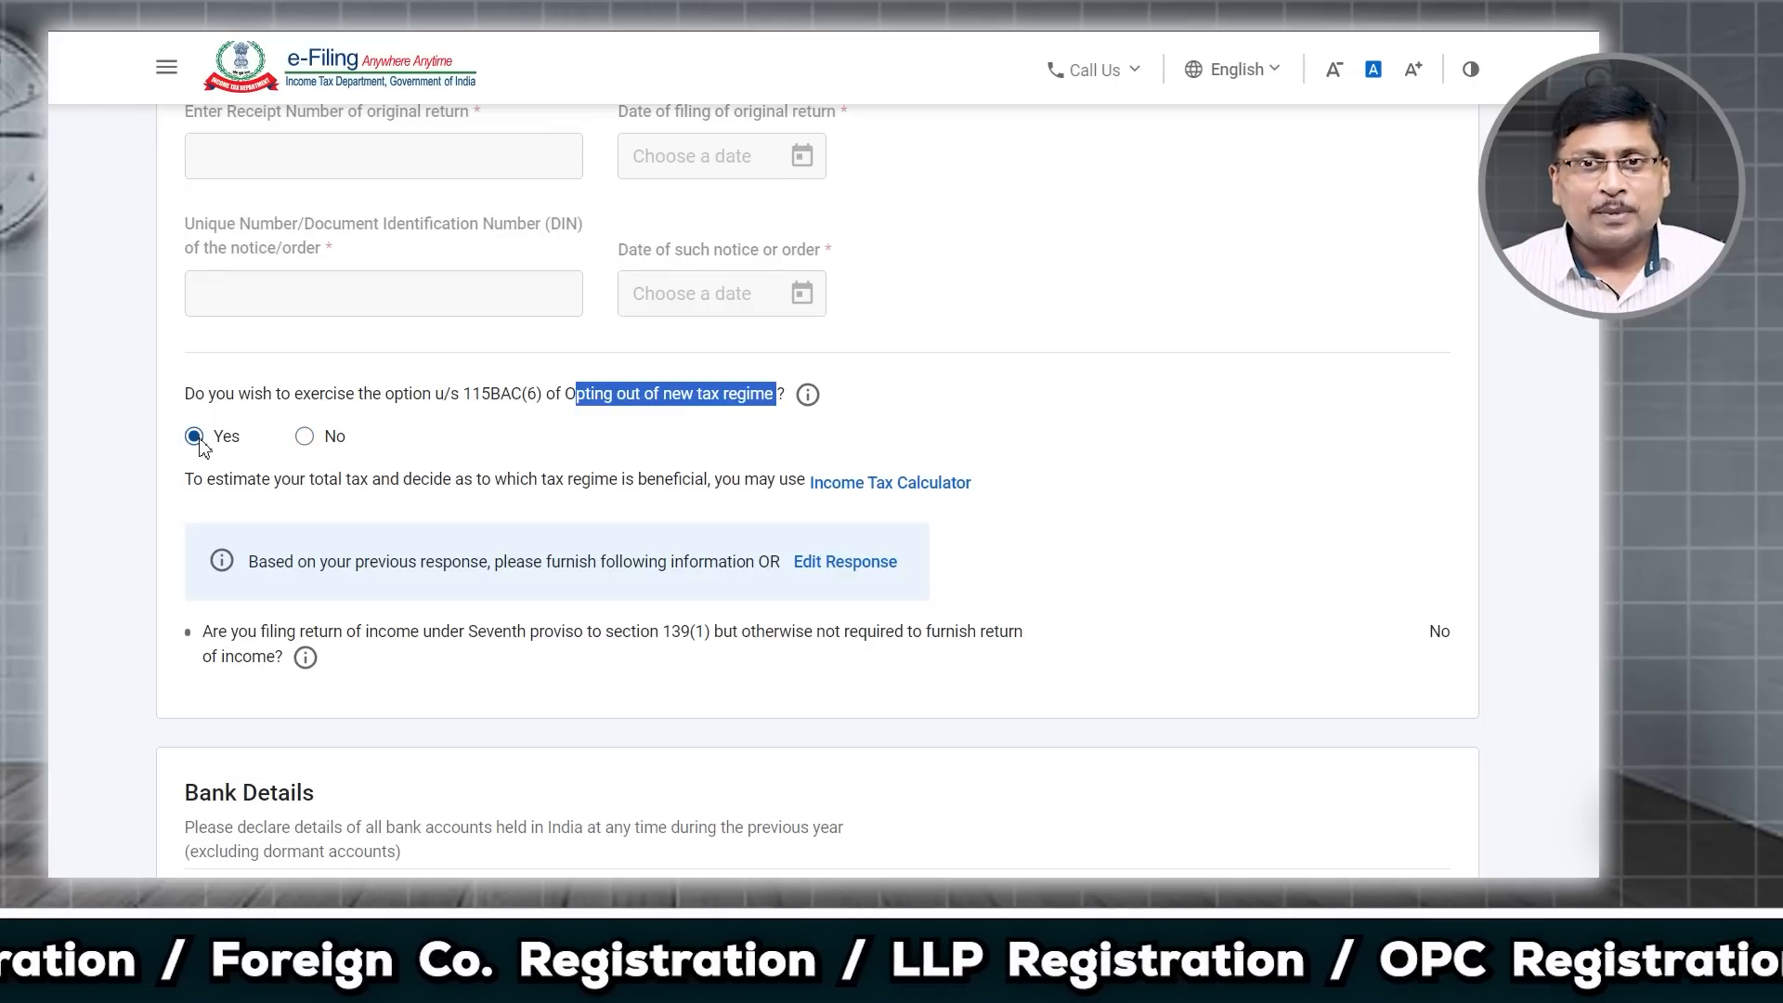
click(305, 438)
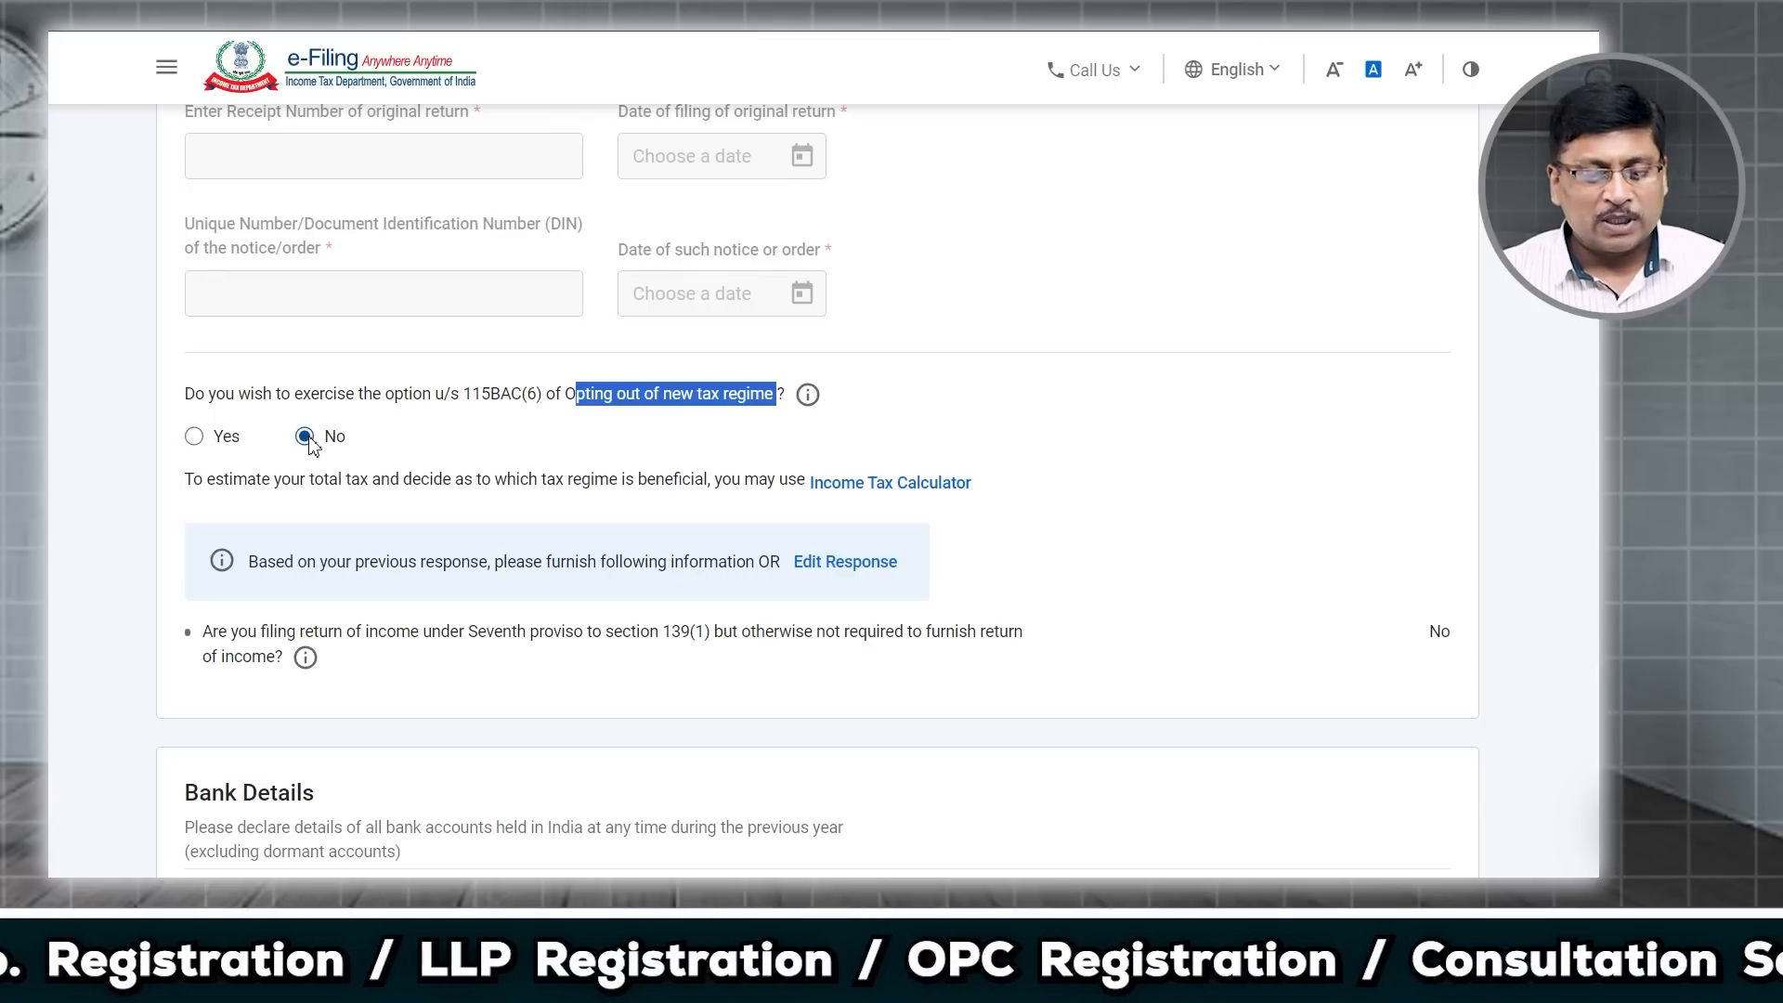
Step: Review Bank Details, which lists one prevalidated account as Validated
scroll(420, 492, down, 5)
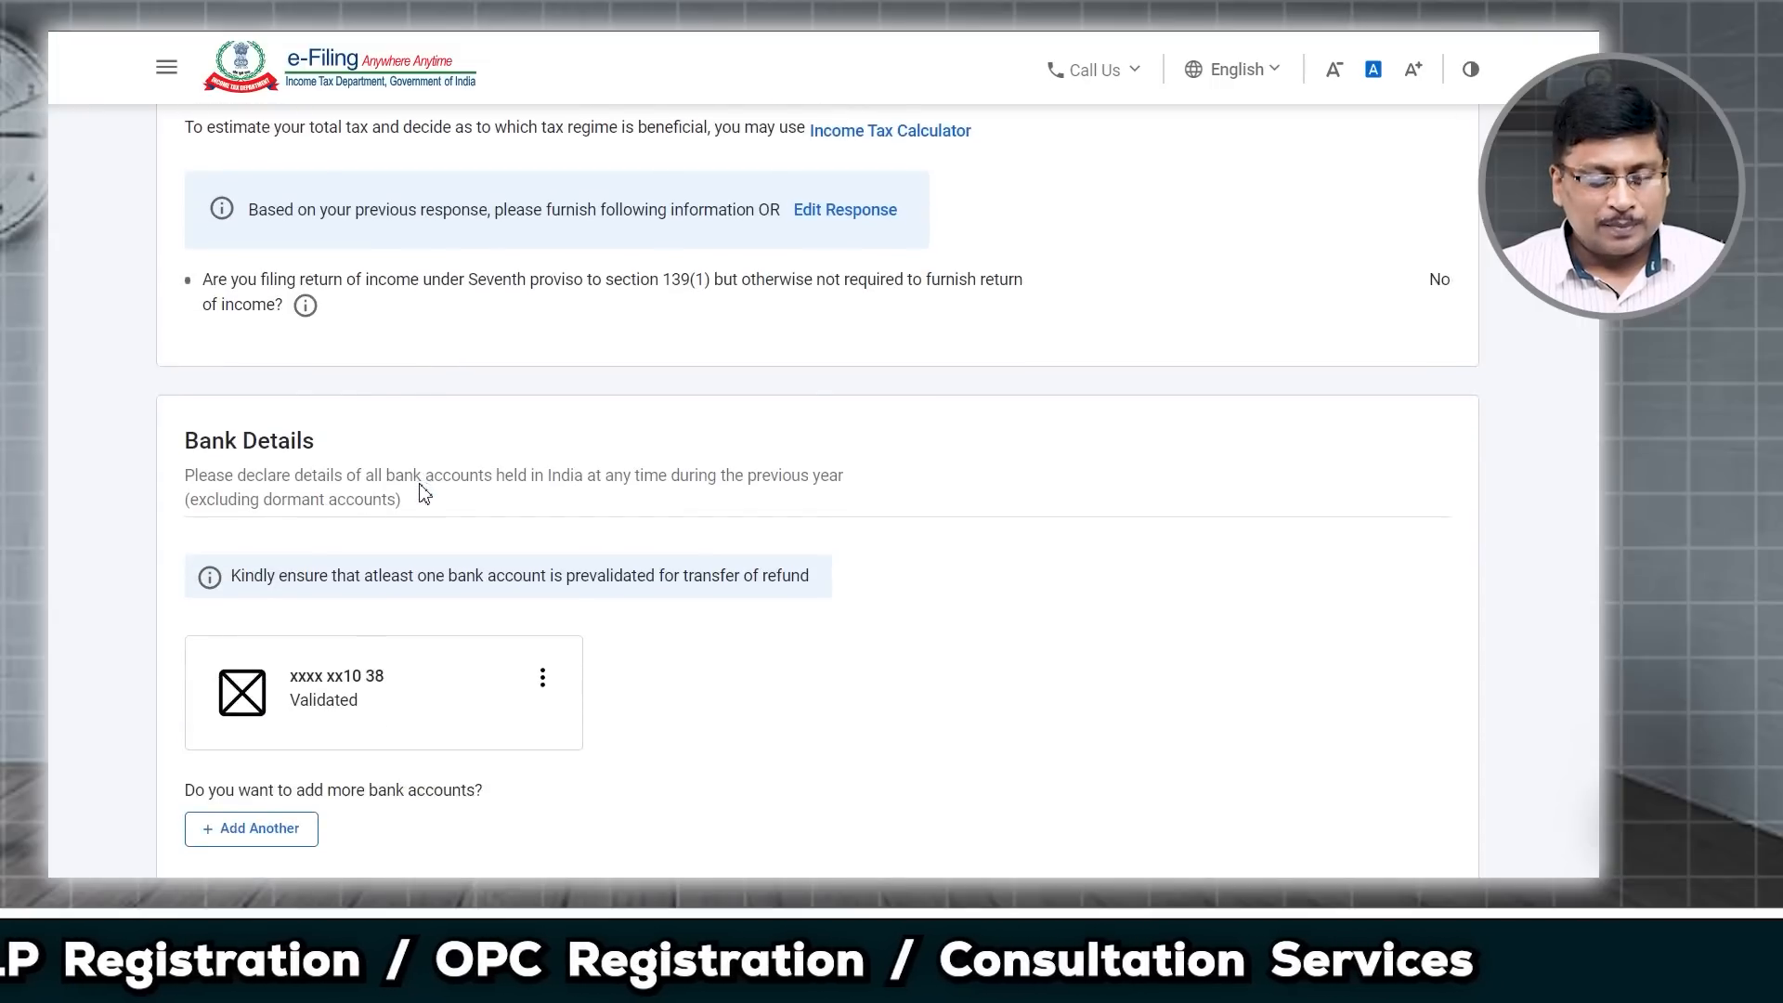
drag(207, 340, 339, 342)
scroll(309, 351, down, 3)
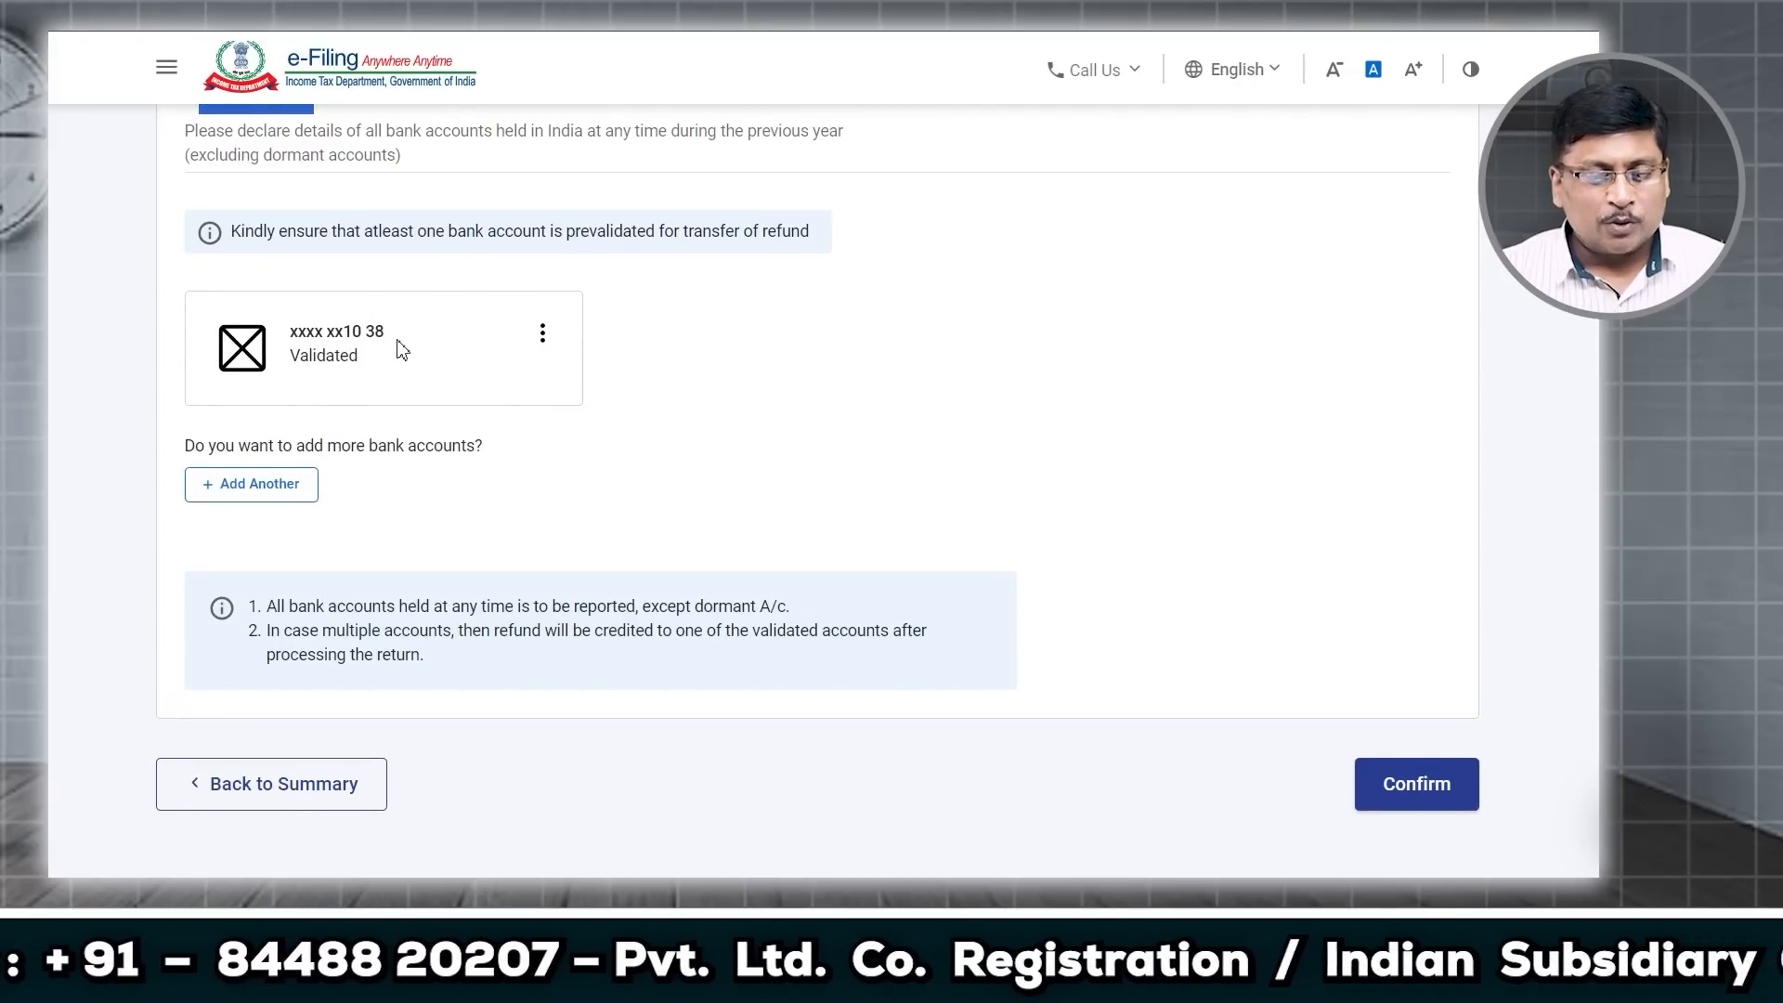
scroll(358, 295, up, 1)
scroll(367, 296, up, 1)
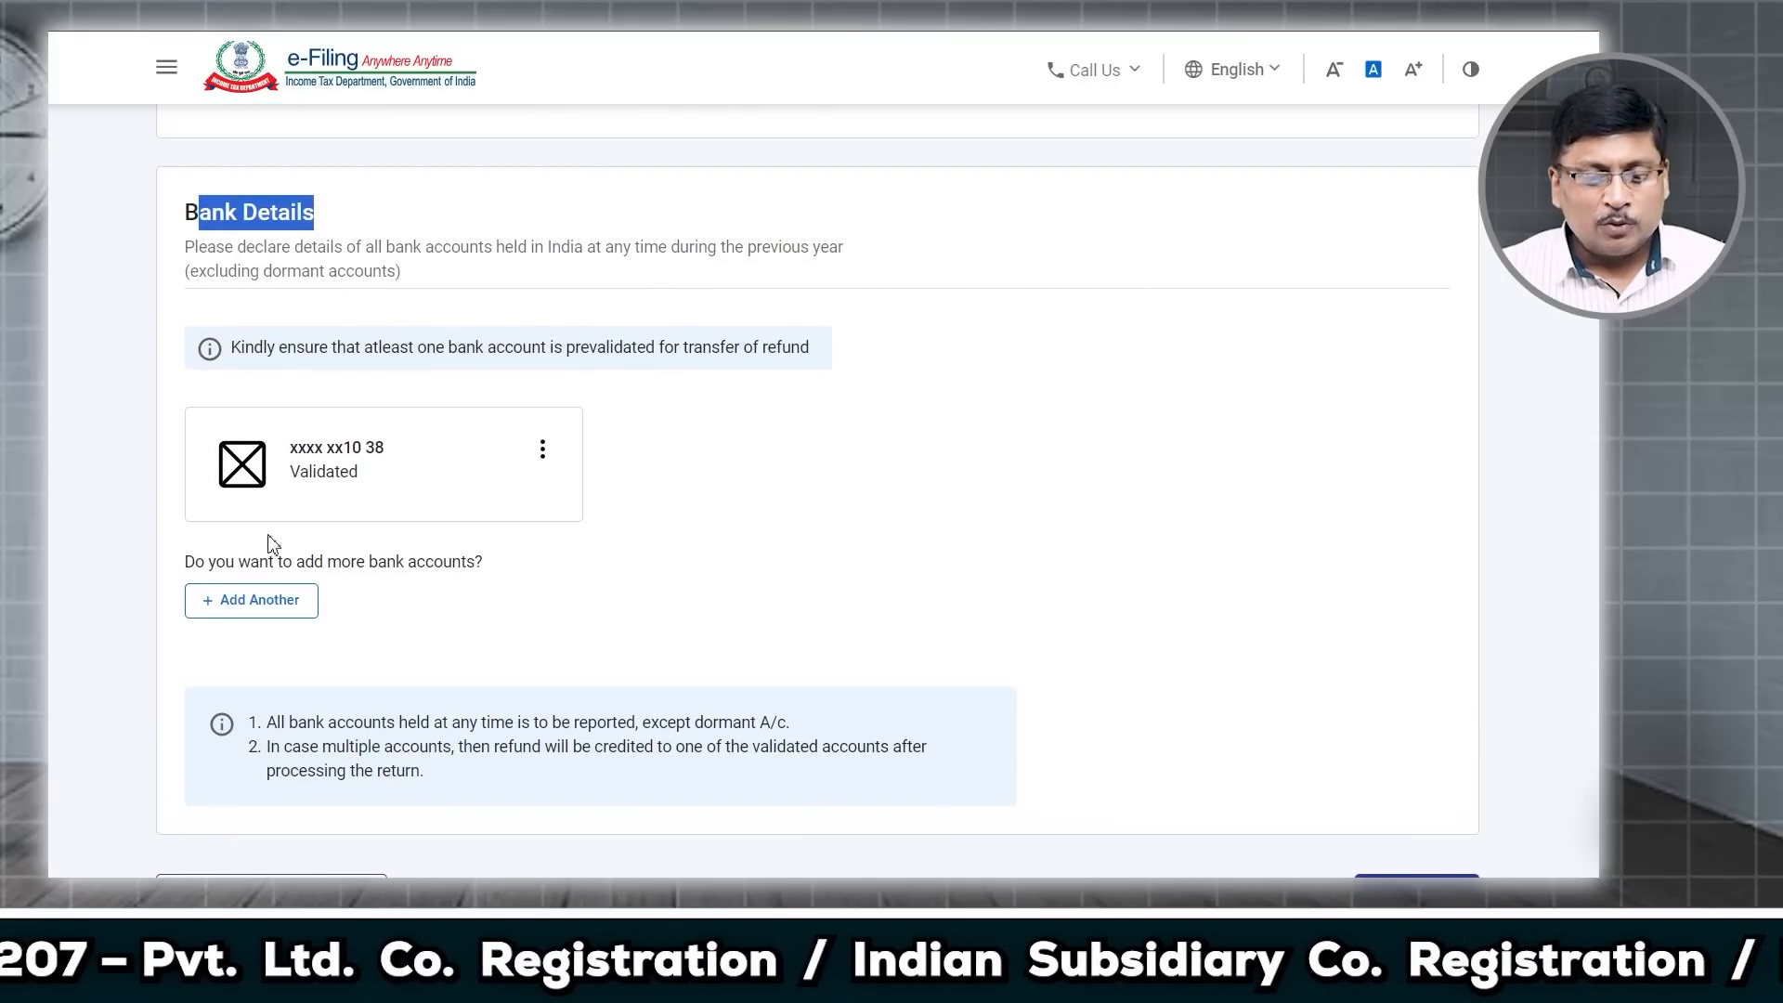
Step: Open the add-bank-account form, then back out without adding an account
click(275, 600)
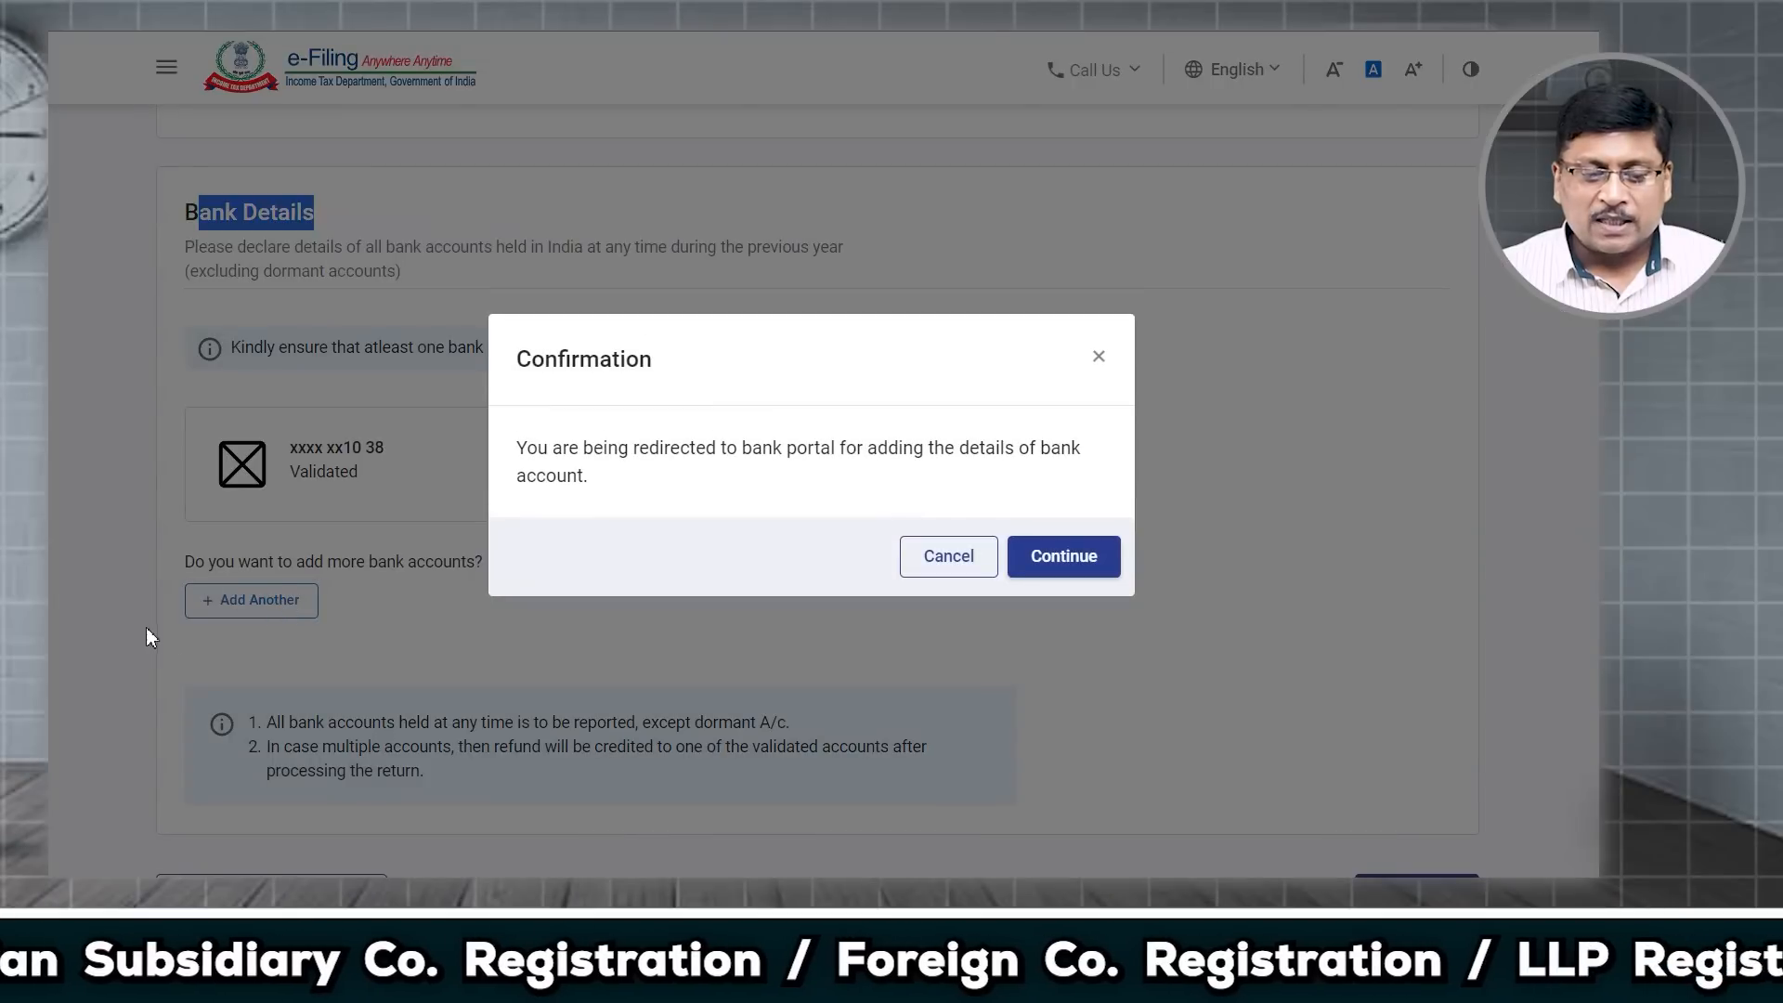
click(1062, 561)
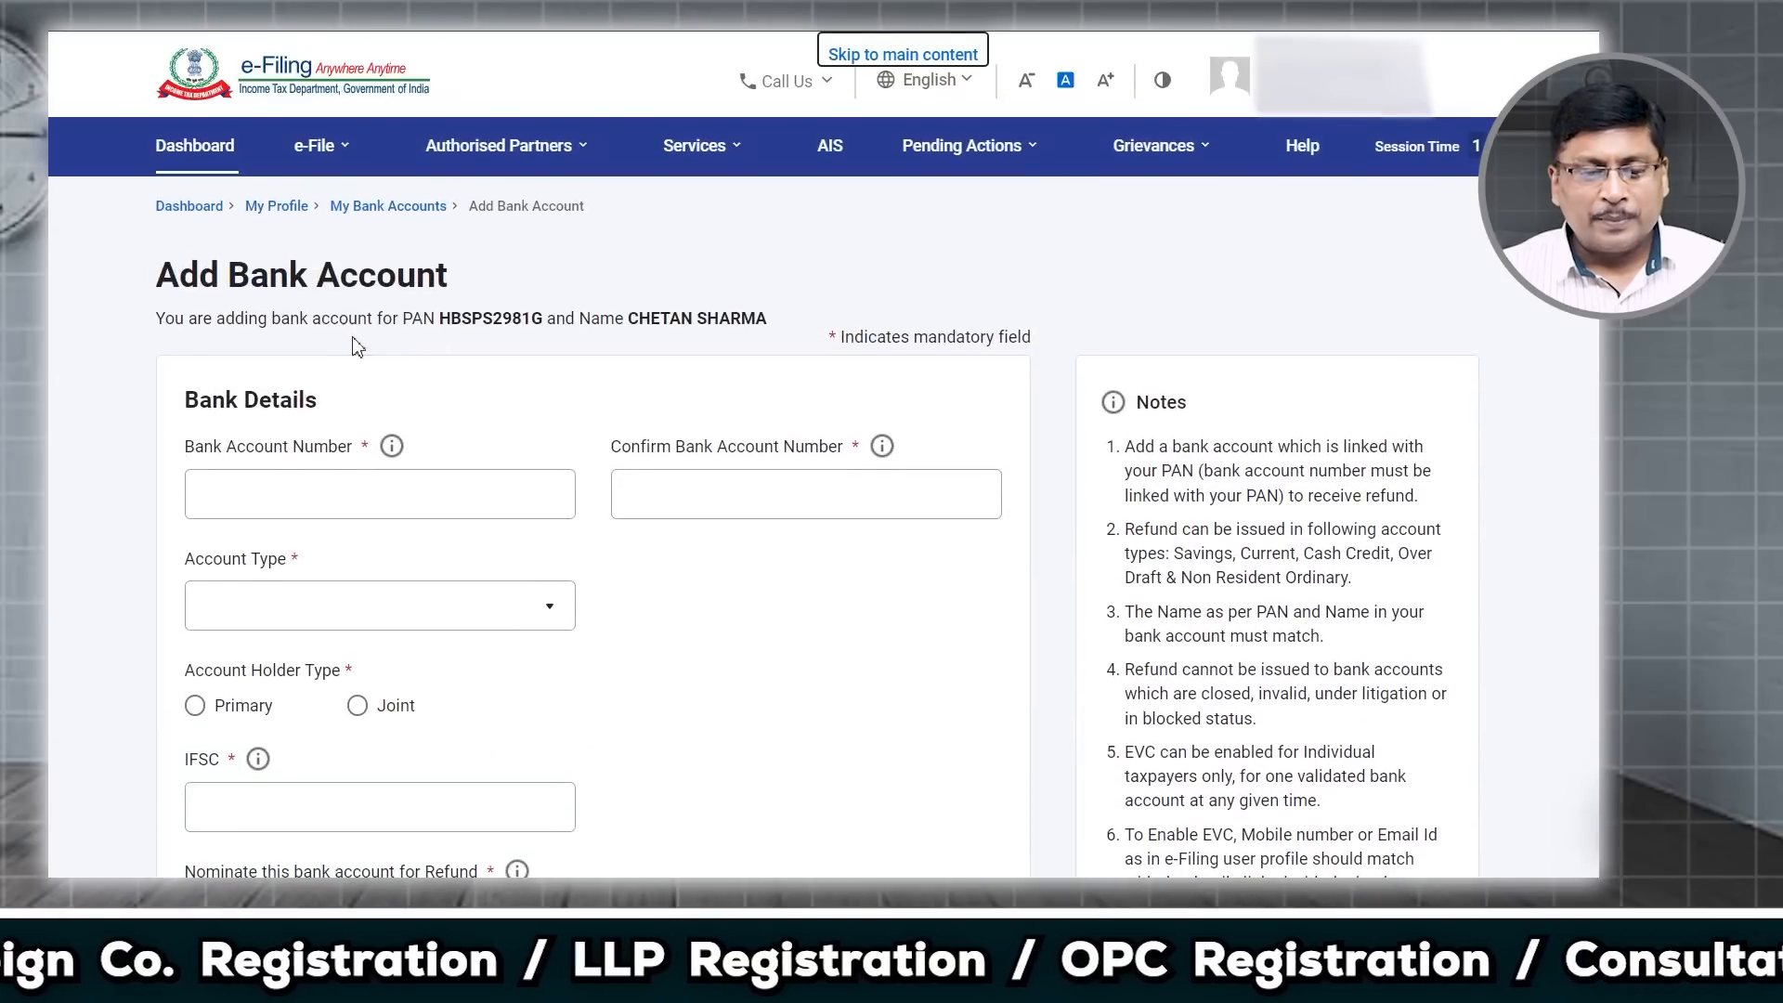
scroll(552, 553, down, 4)
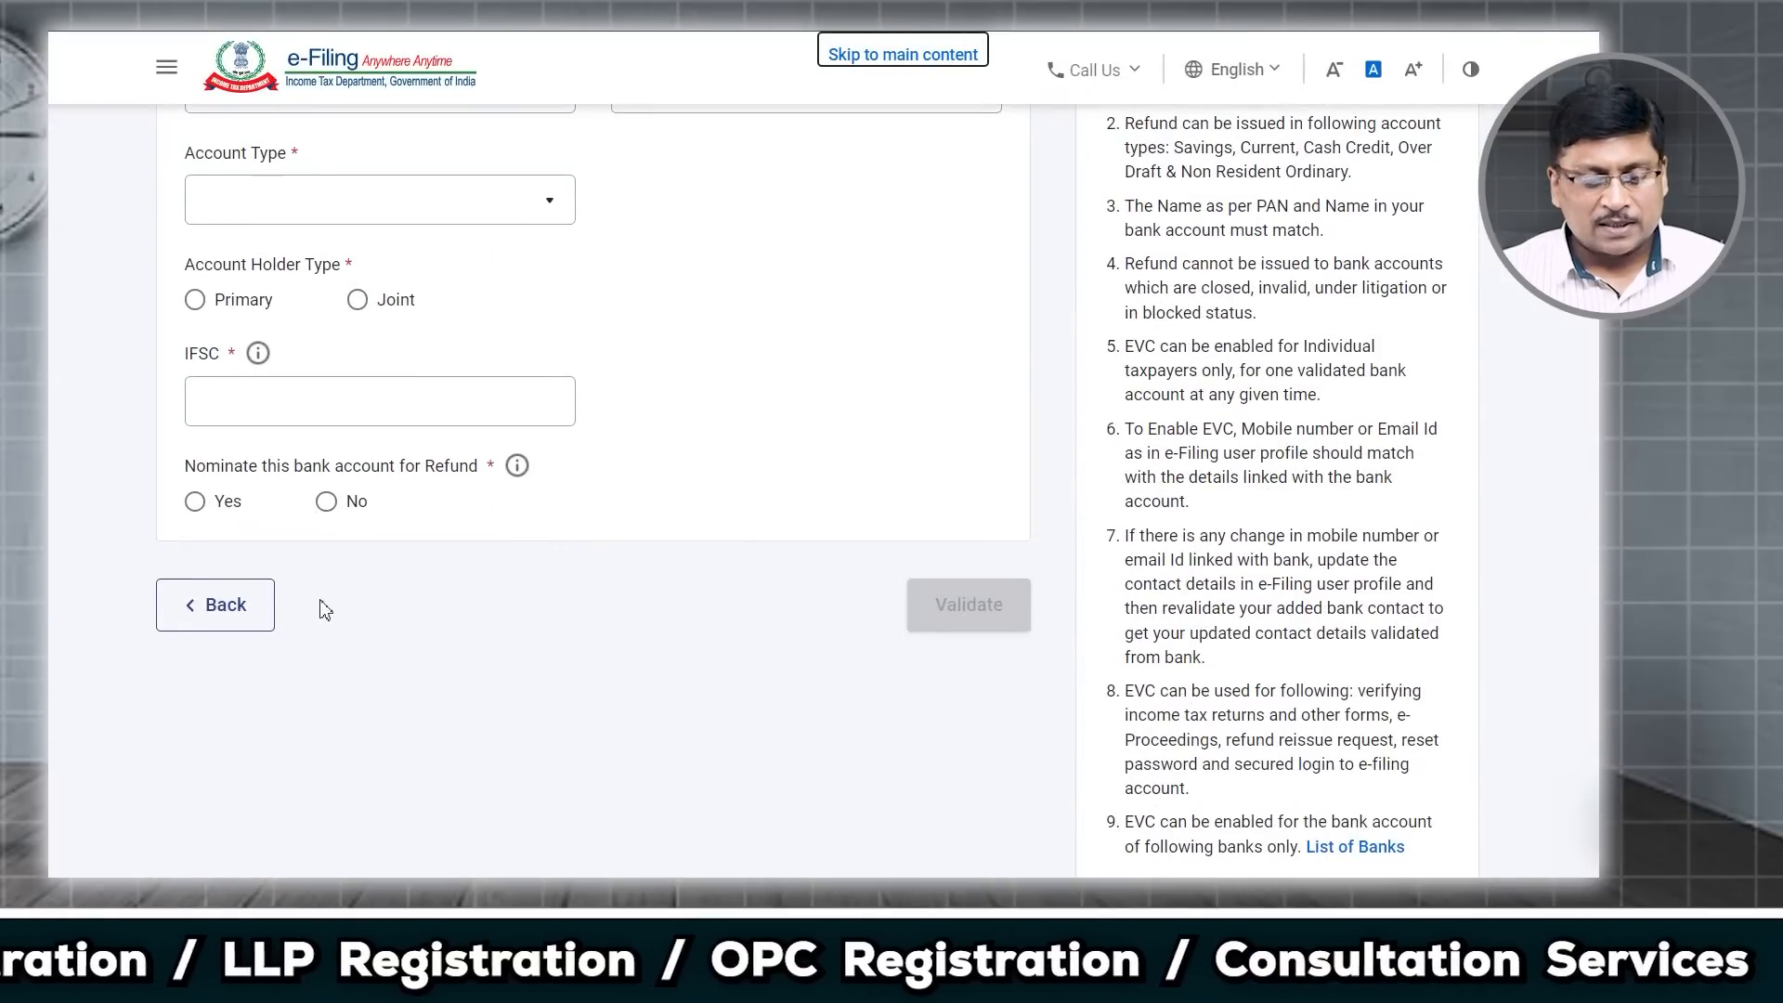
click(240, 622)
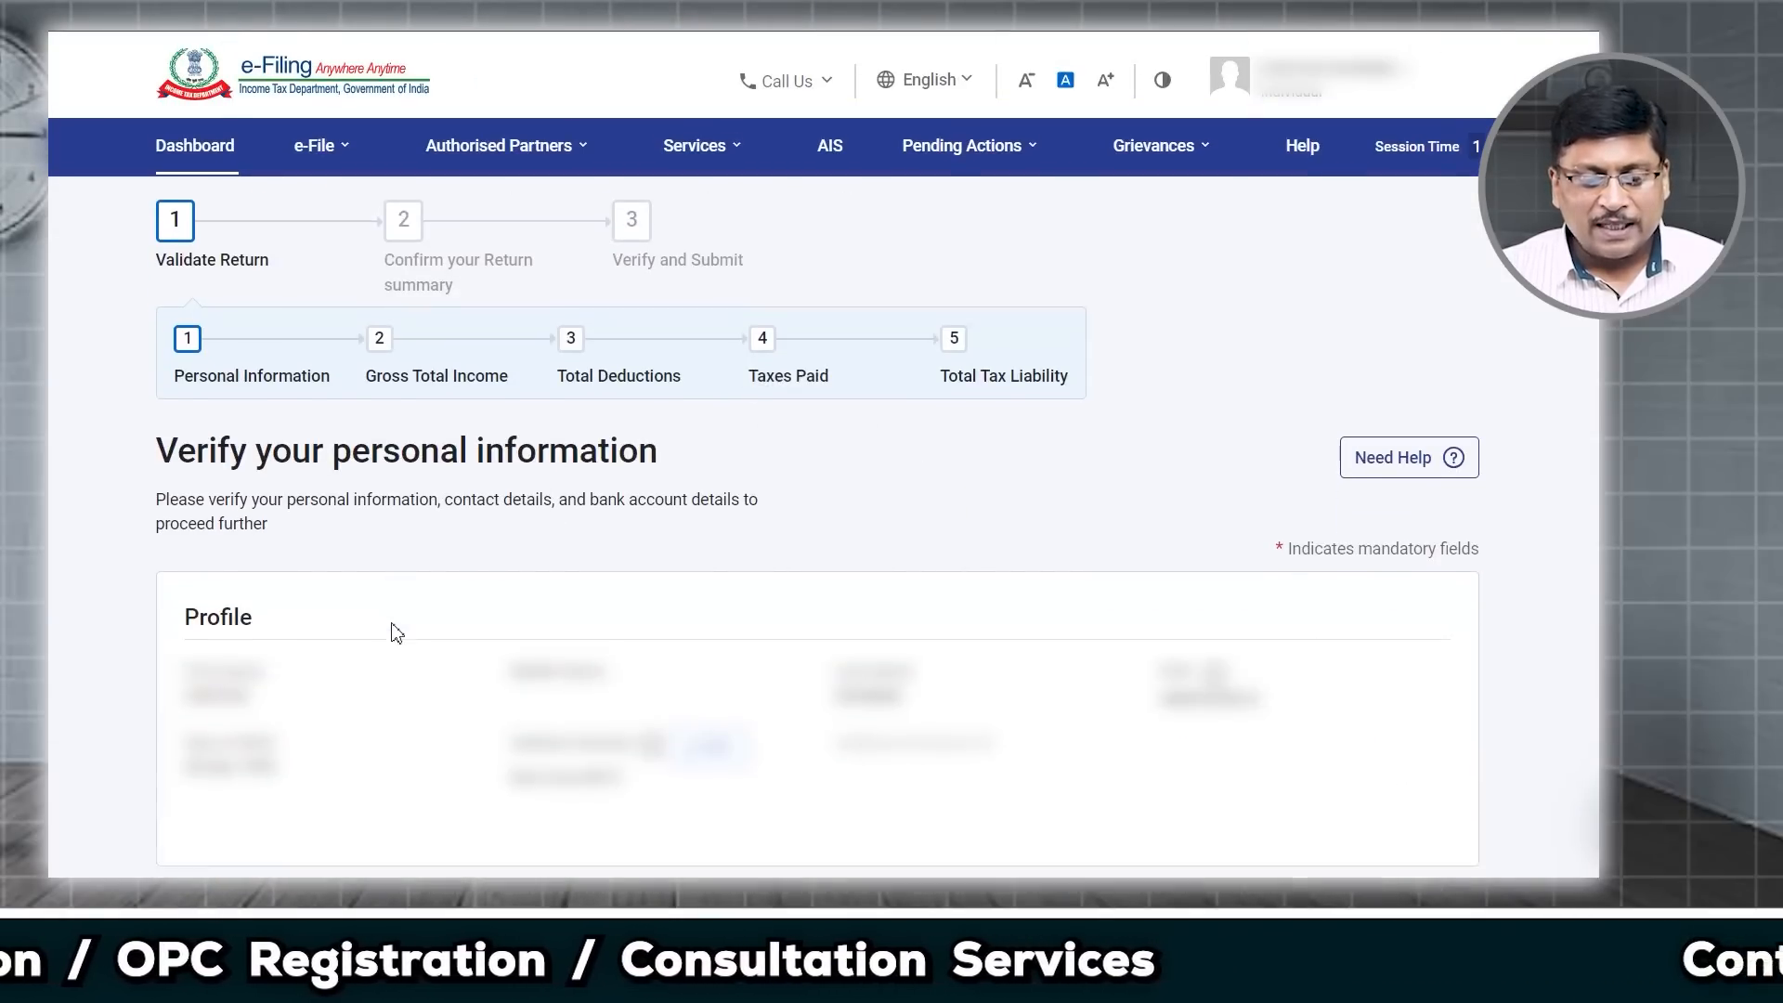
Step: Confirm the Personal Information section in the Return Summary
scroll(390, 629, down, 10)
scroll(391, 629, down, 10)
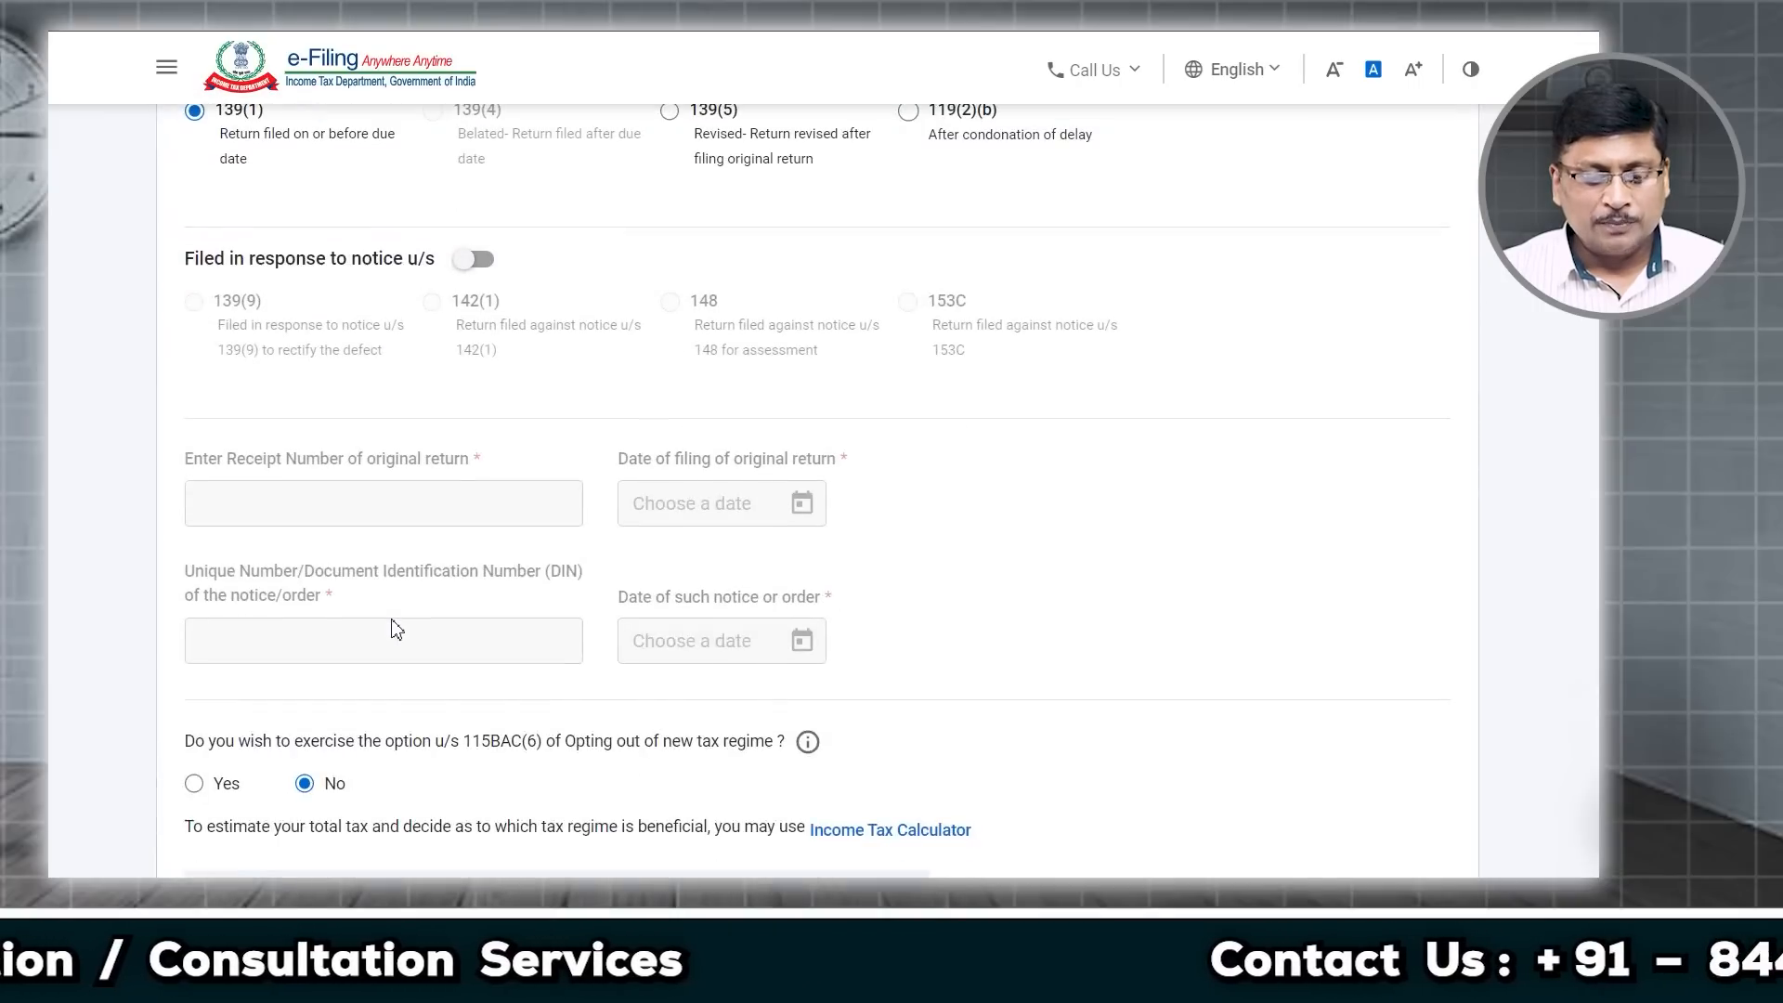
scroll(393, 628, down, 2)
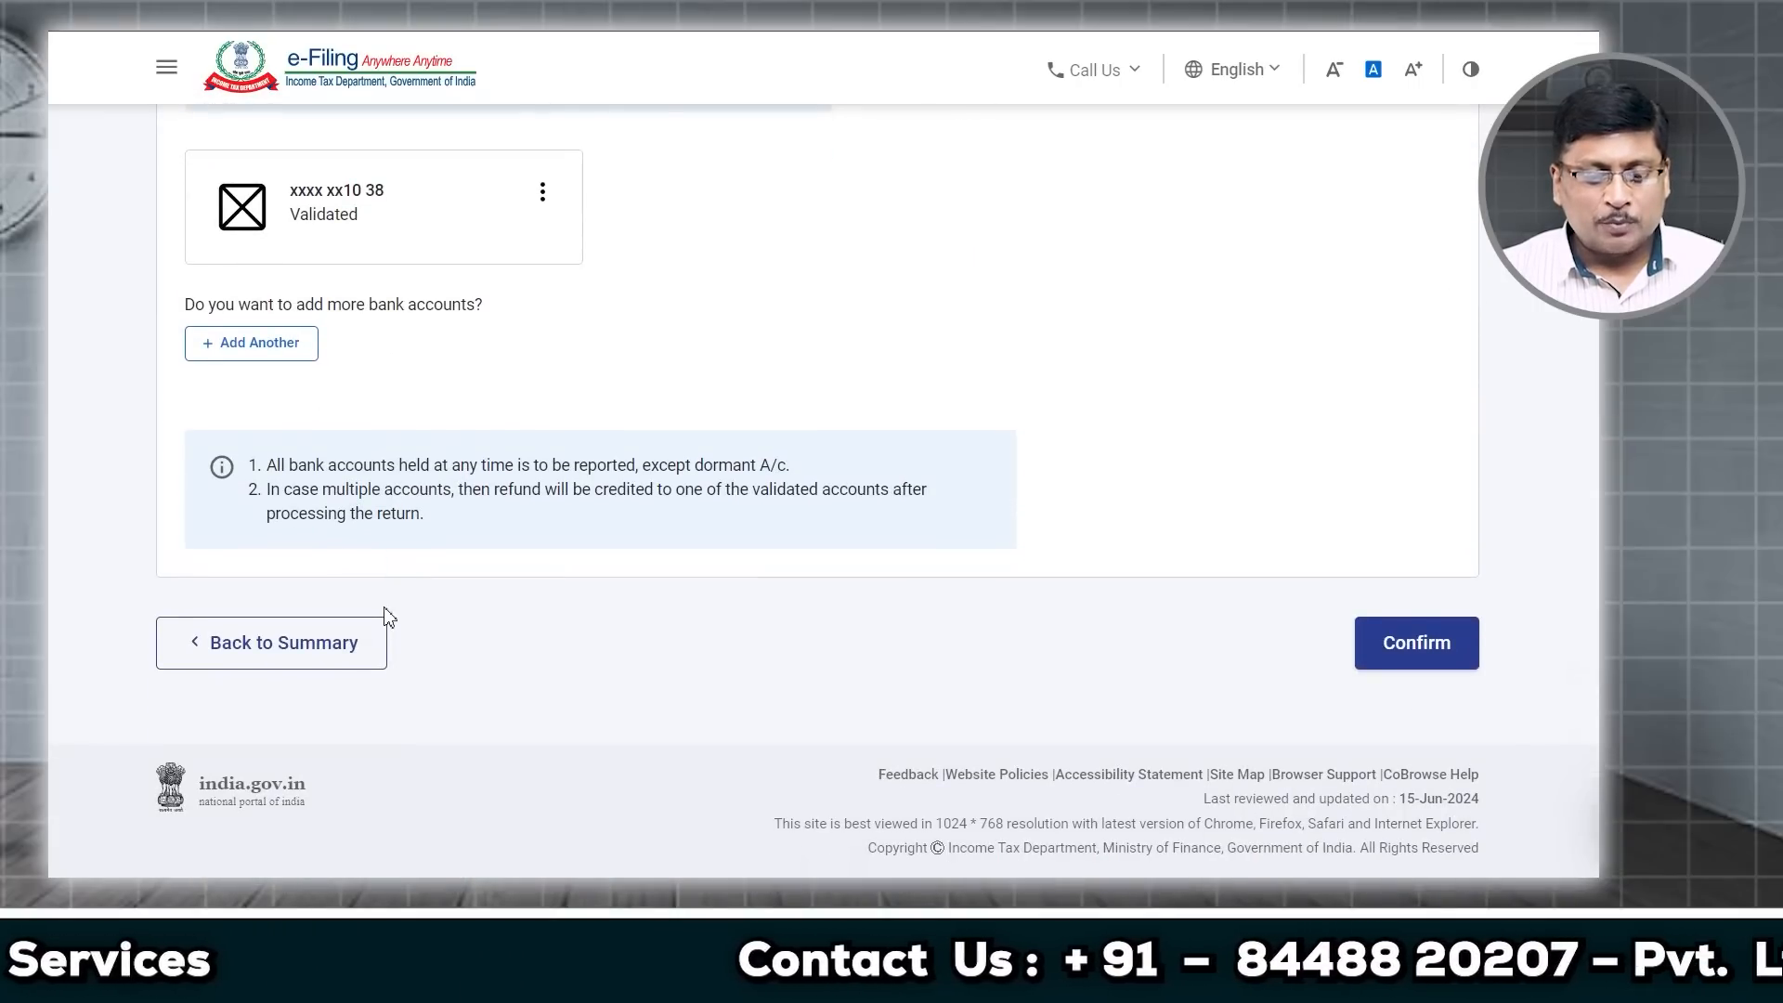
click(1417, 653)
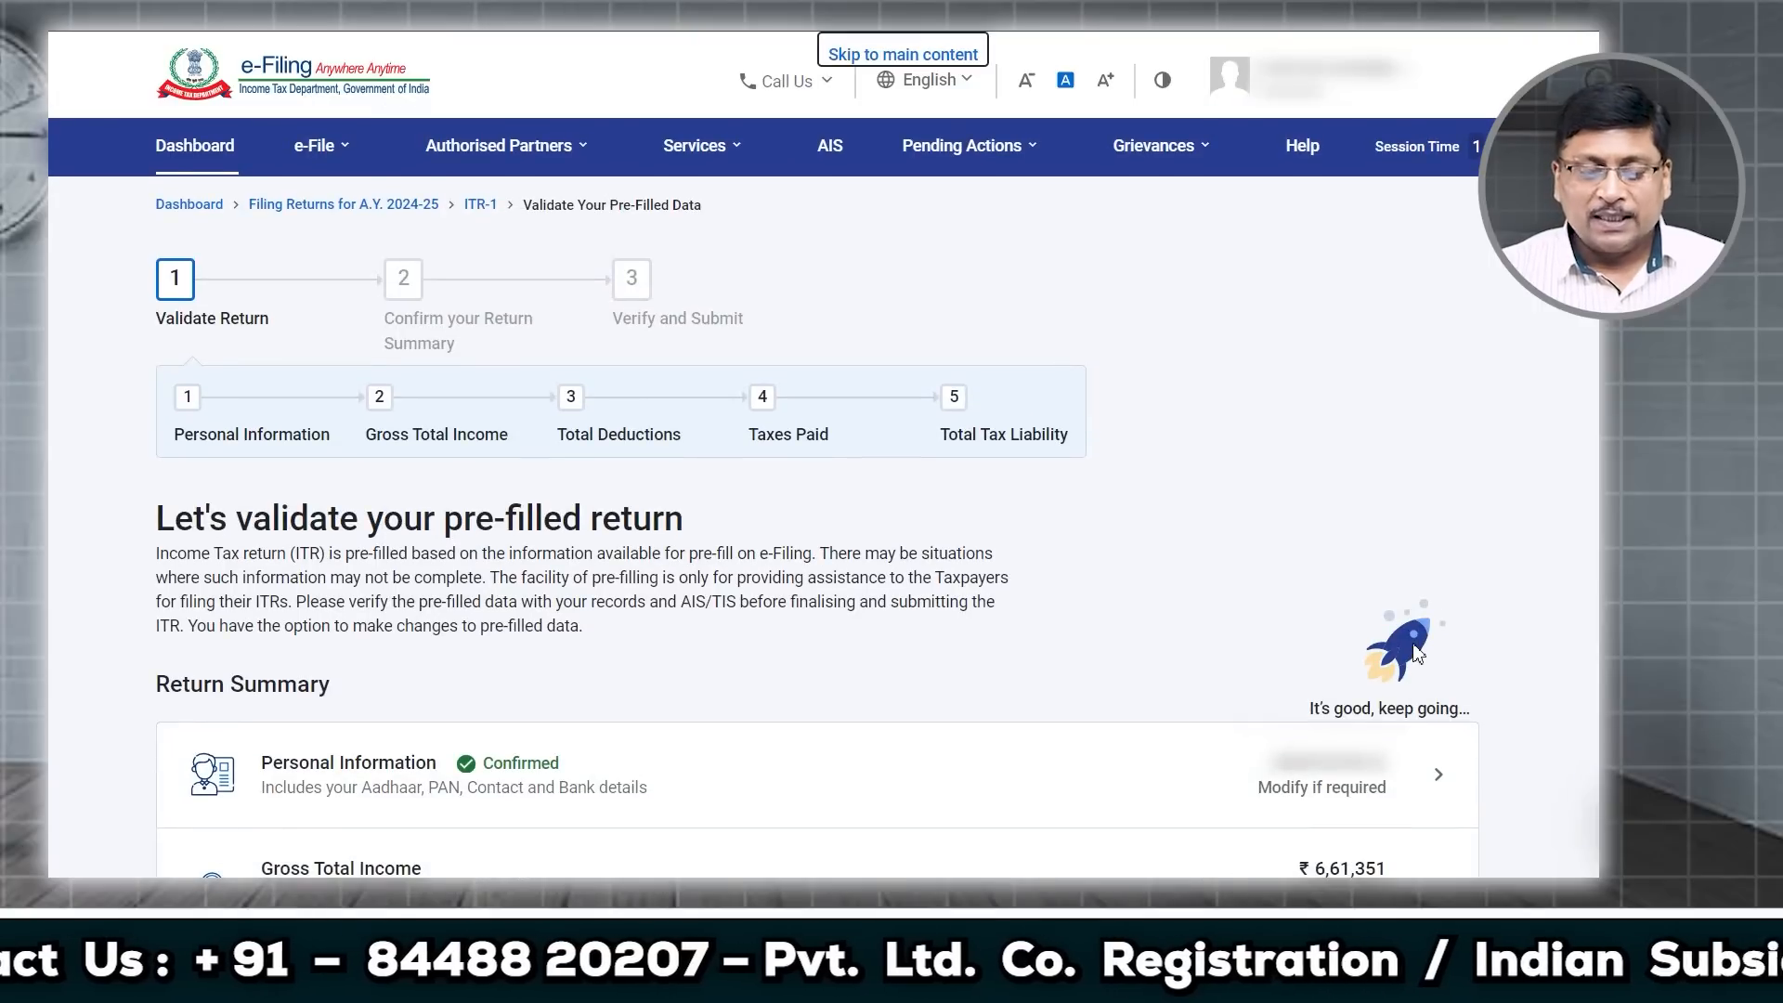
scroll(1417, 652, down, 3)
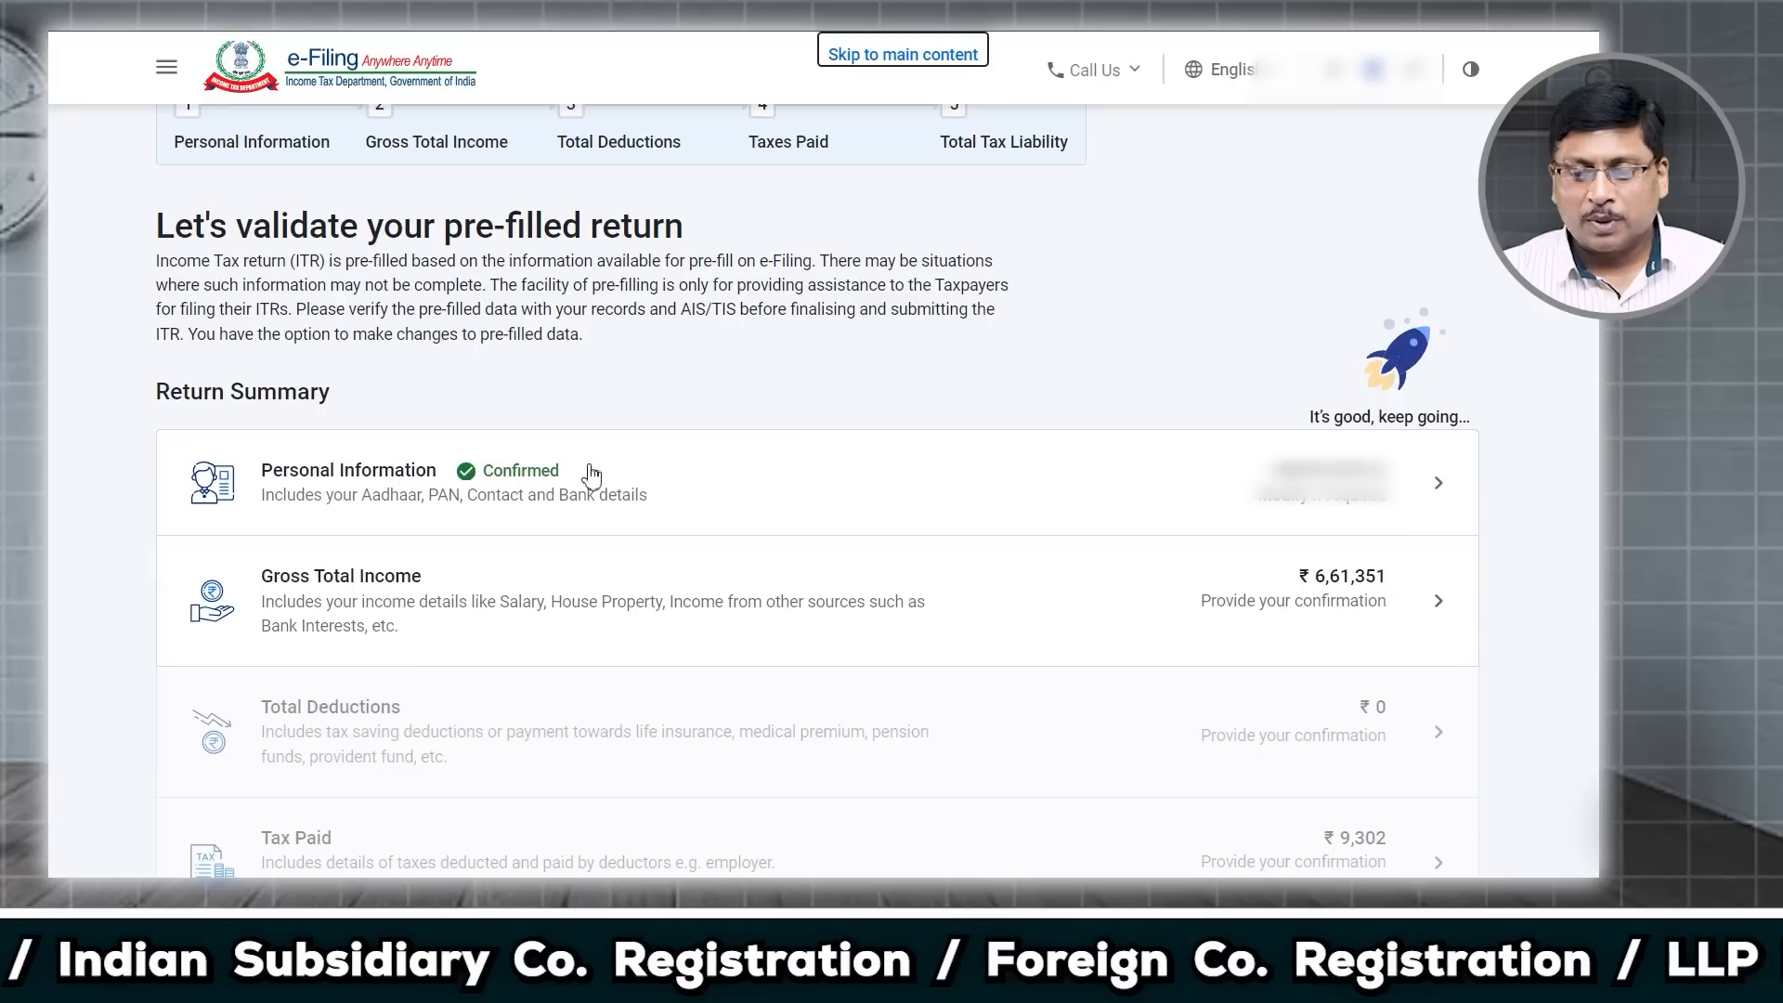
Step: Open Gross Total Income and read the travel cost and transport allowance exemption questions
click(1435, 613)
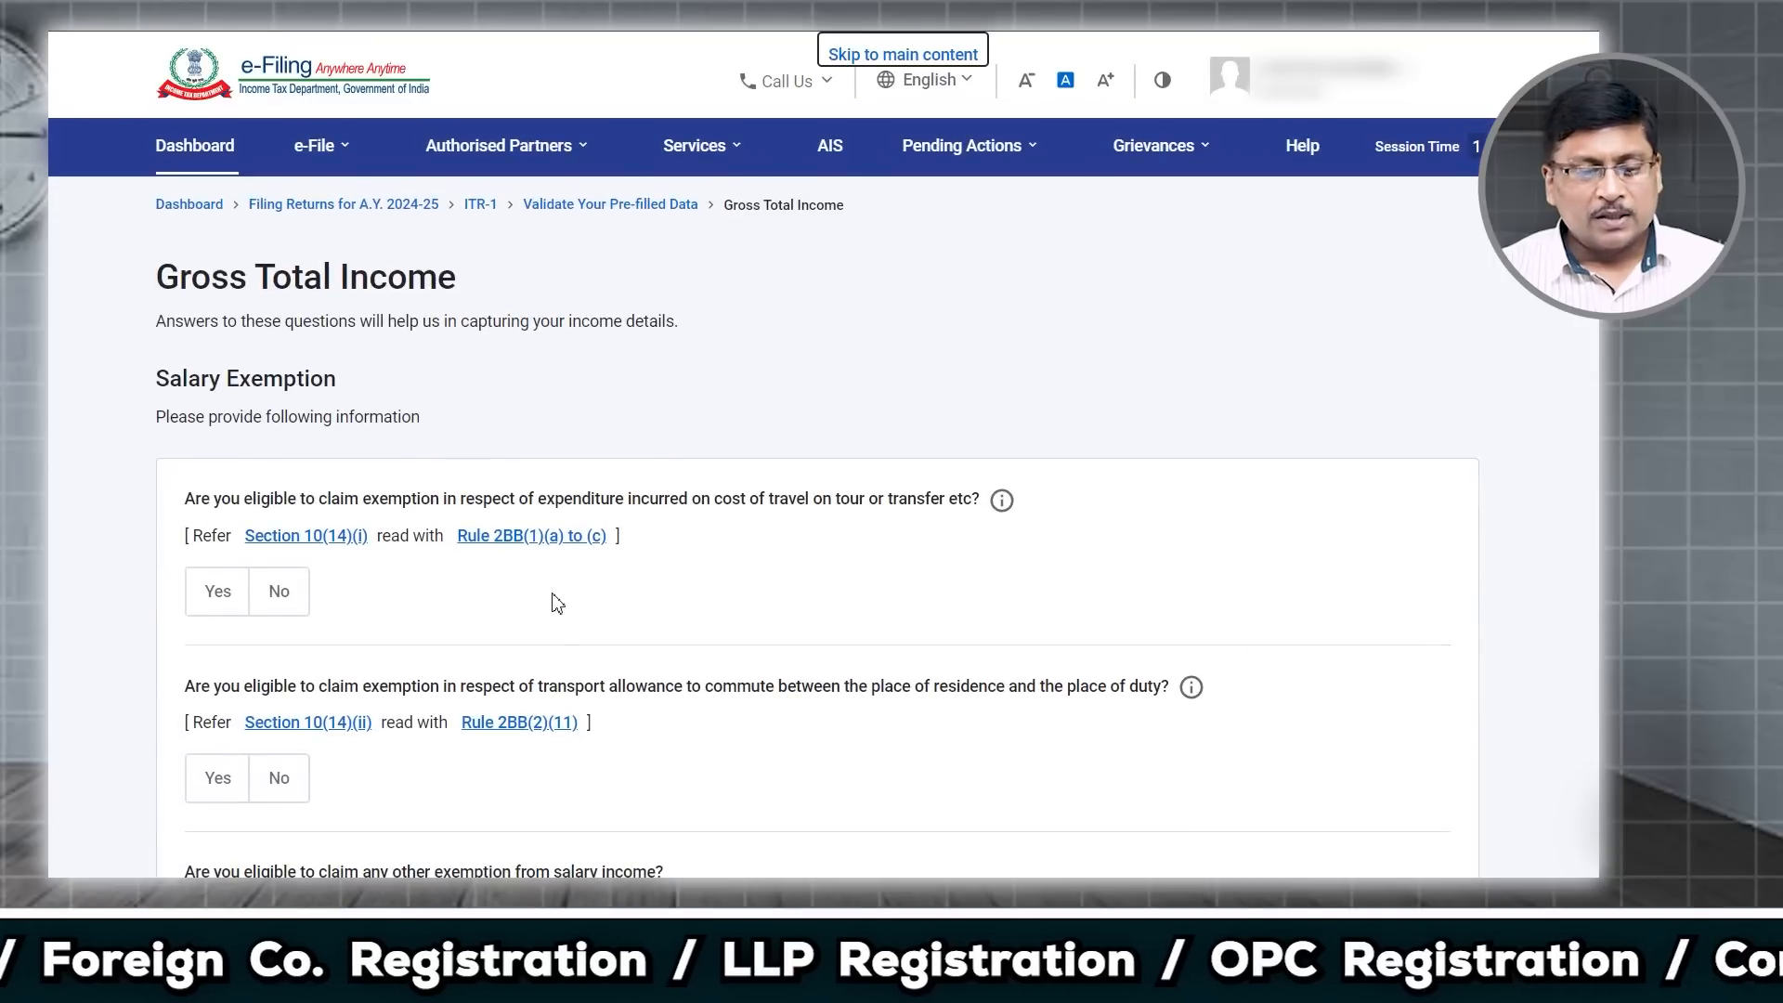
scroll(550, 597, down, 3)
drag(260, 214, 247, 214)
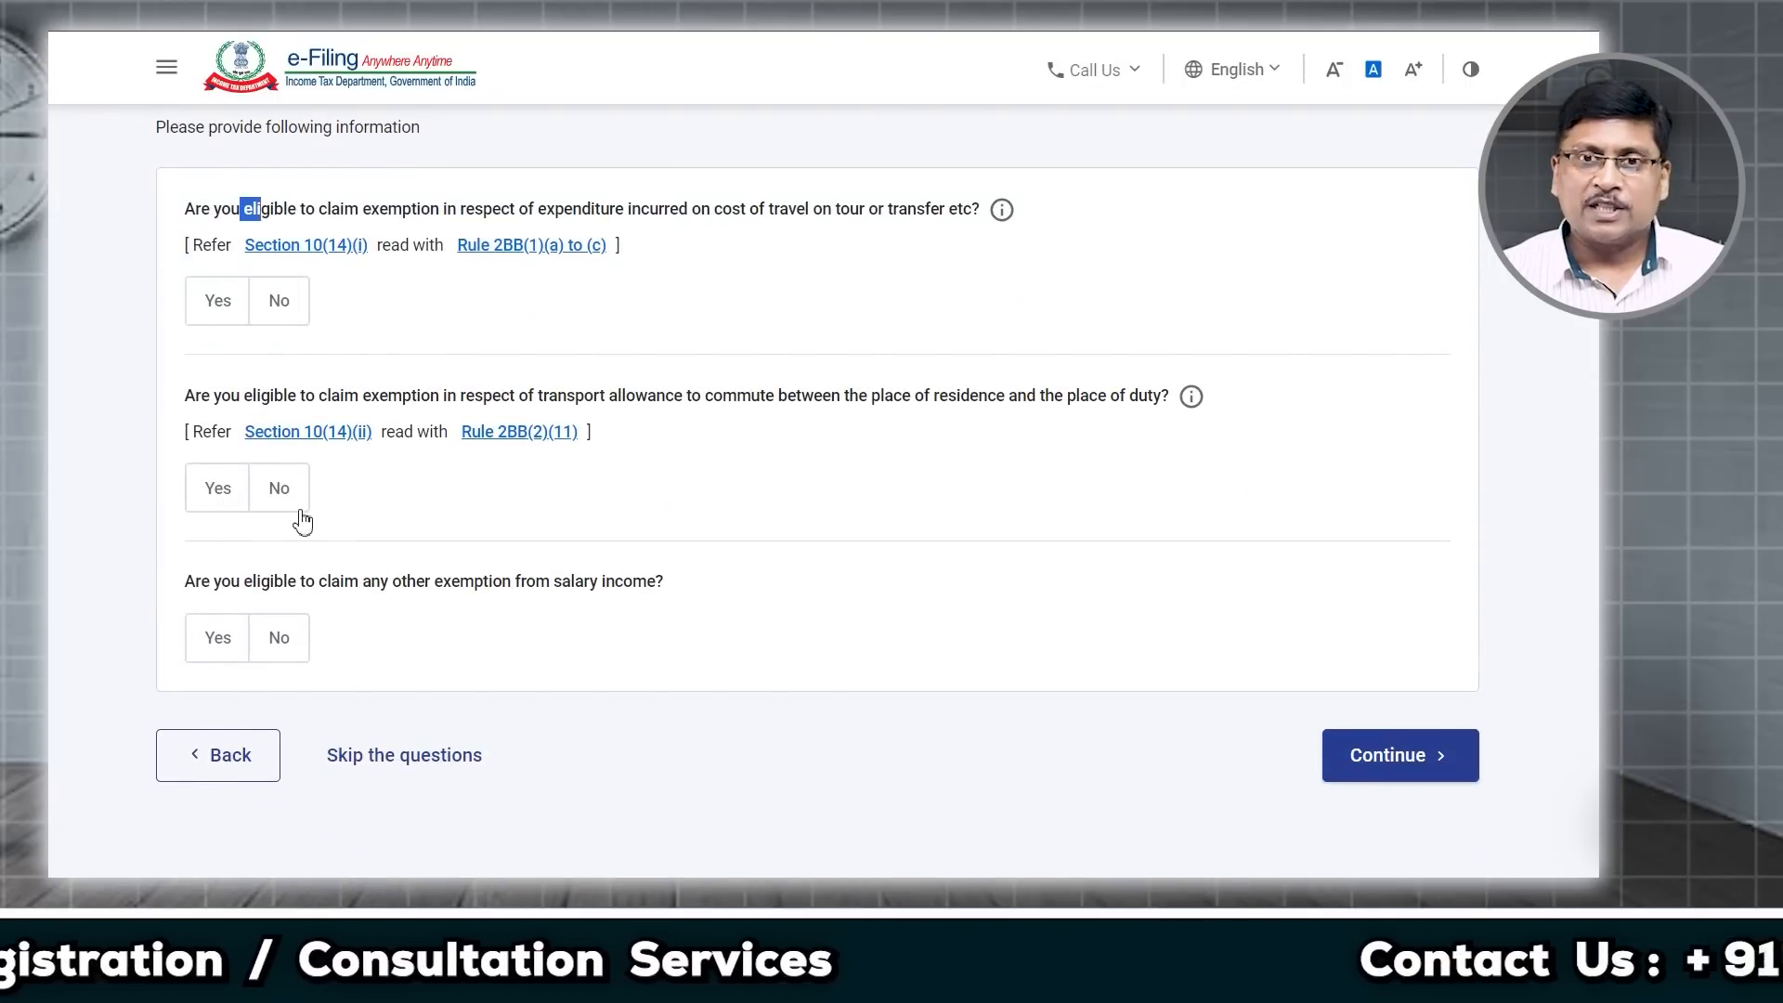
drag(623, 215, 966, 222)
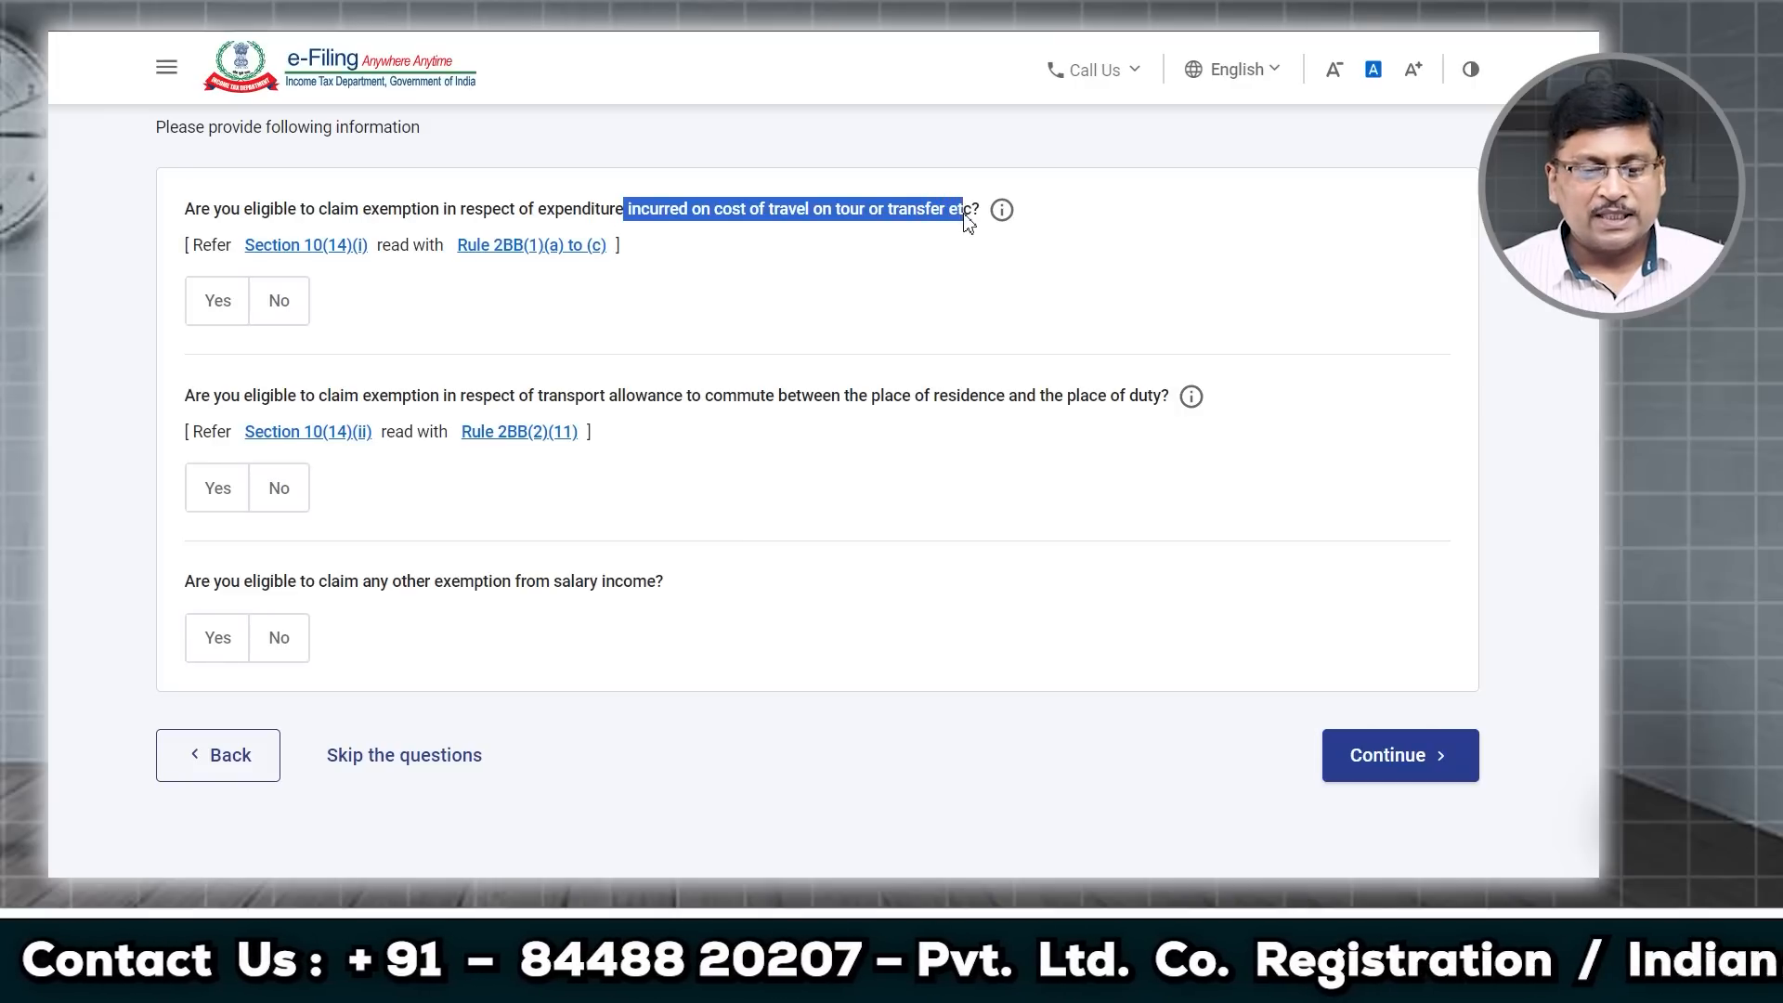
click(896, 216)
drag(631, 220, 927, 225)
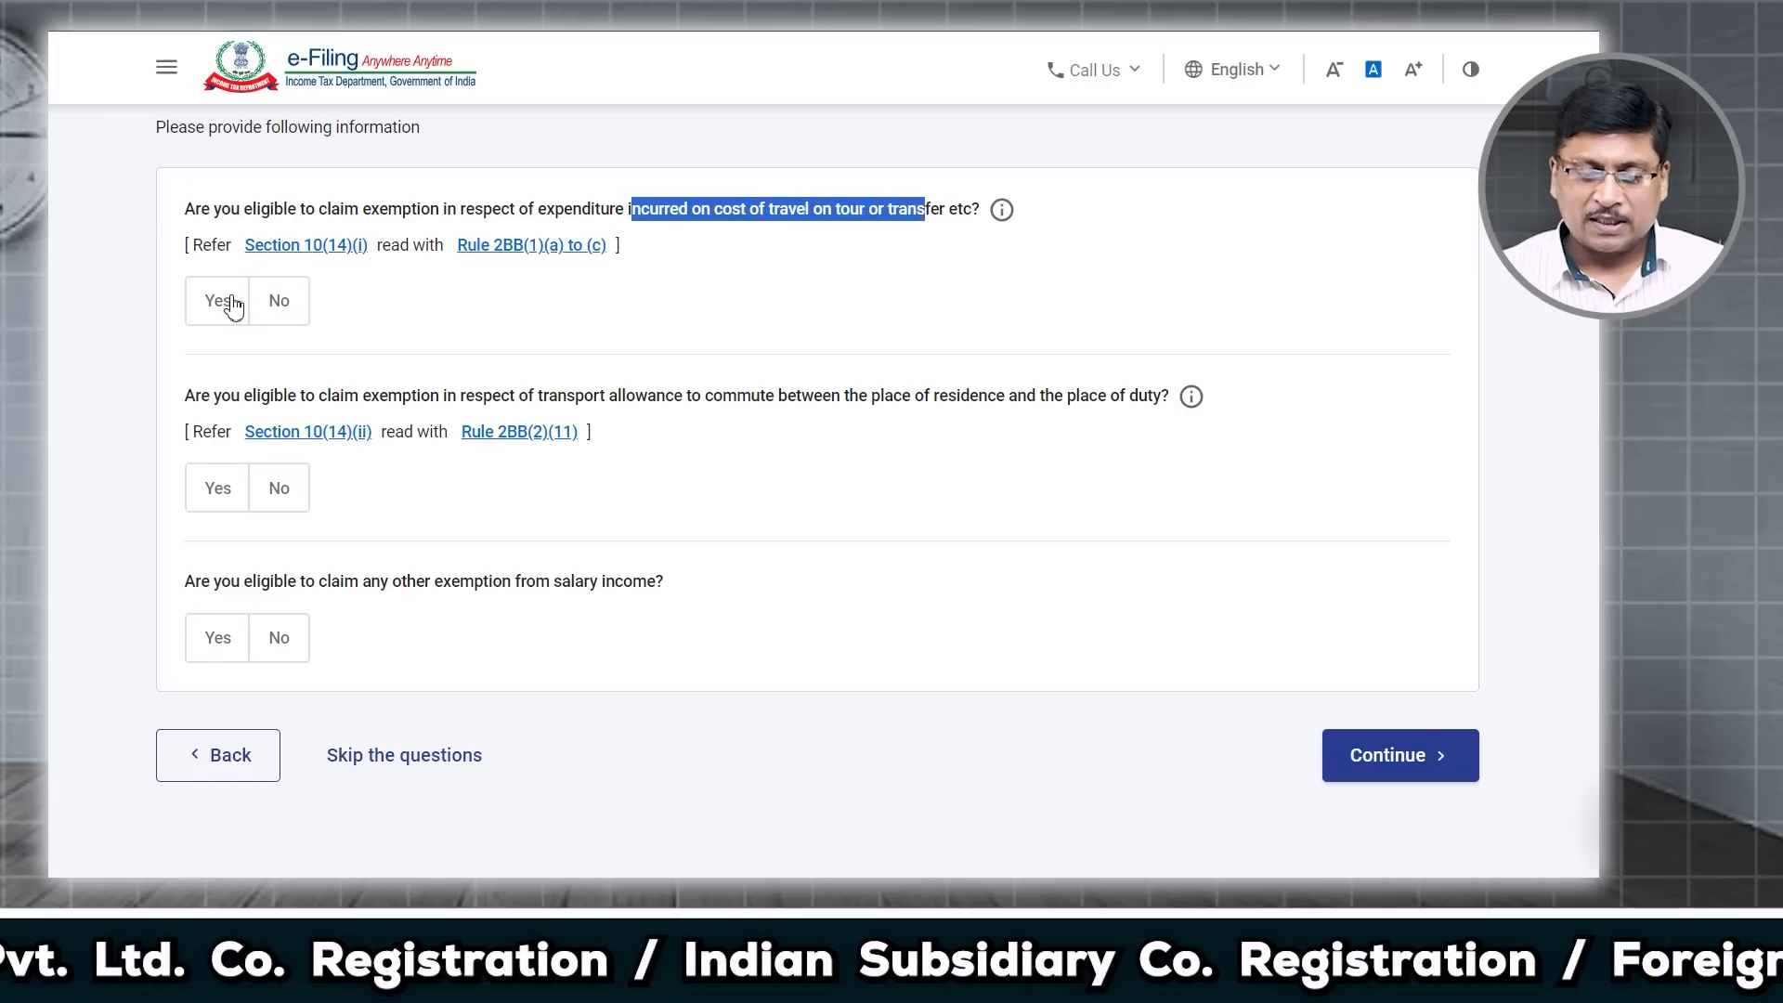
drag(290, 399, 1157, 414)
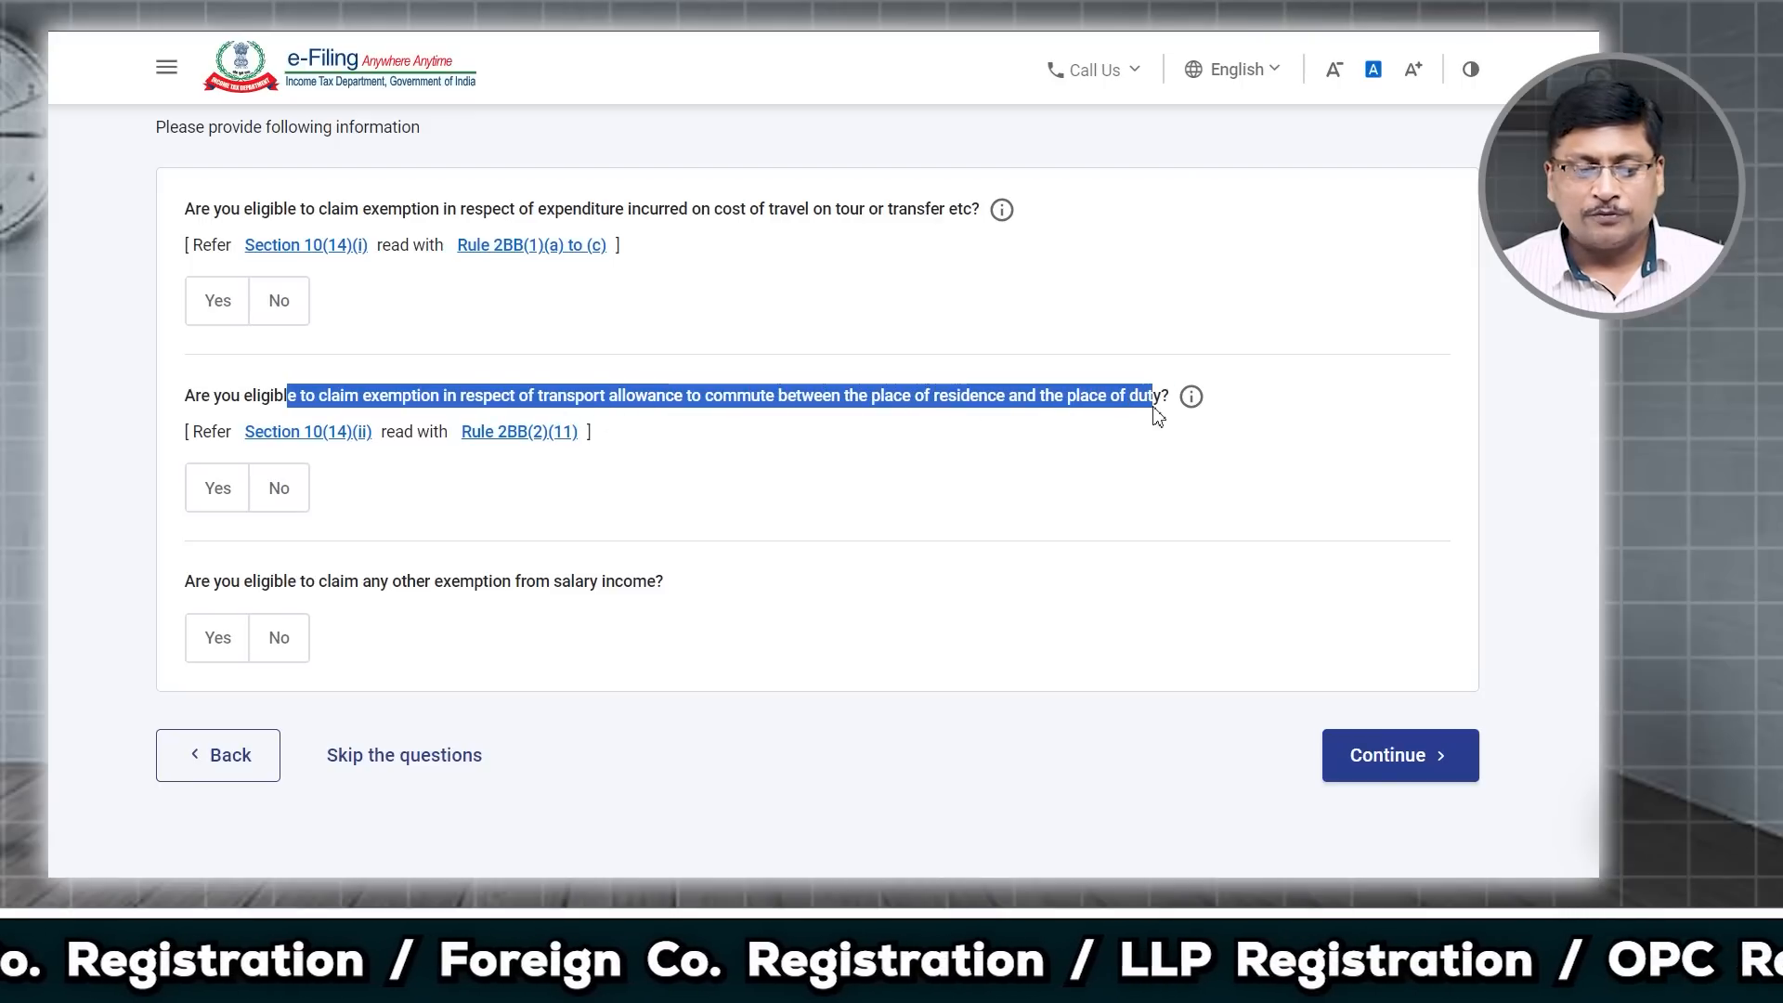
Step: Answer No to the travel cost, transport allowance and other salary exemption questions
click(225, 495)
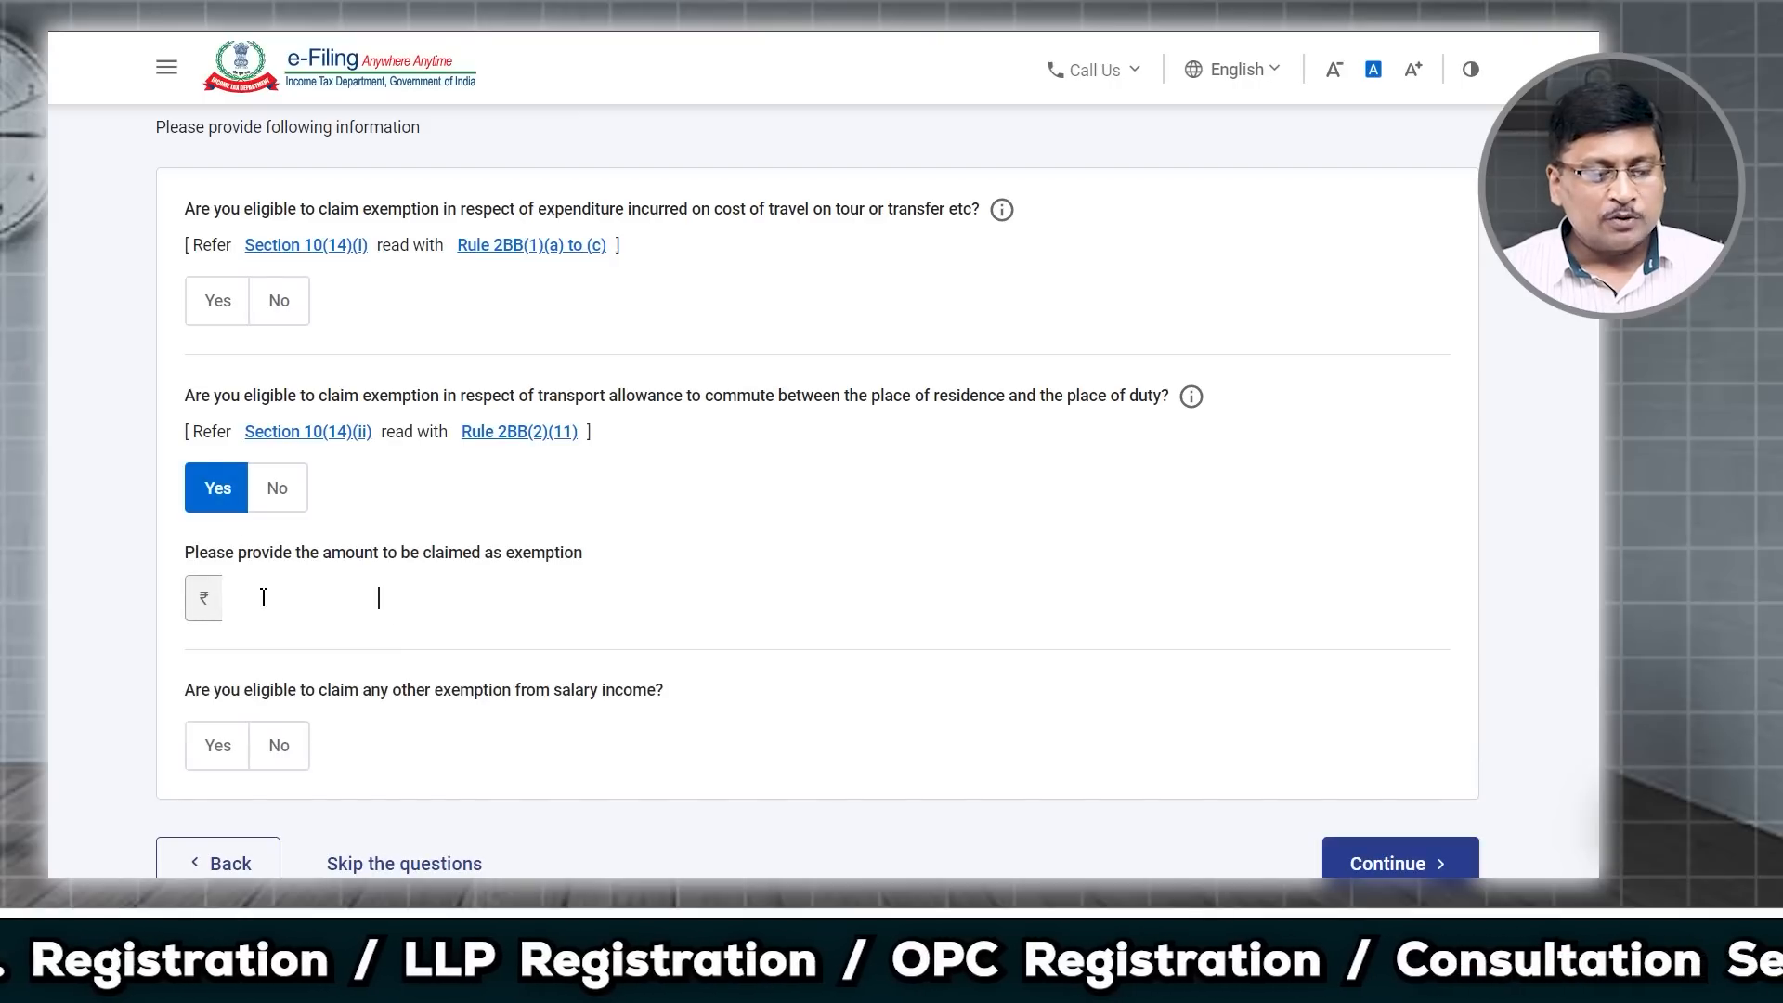
click(291, 491)
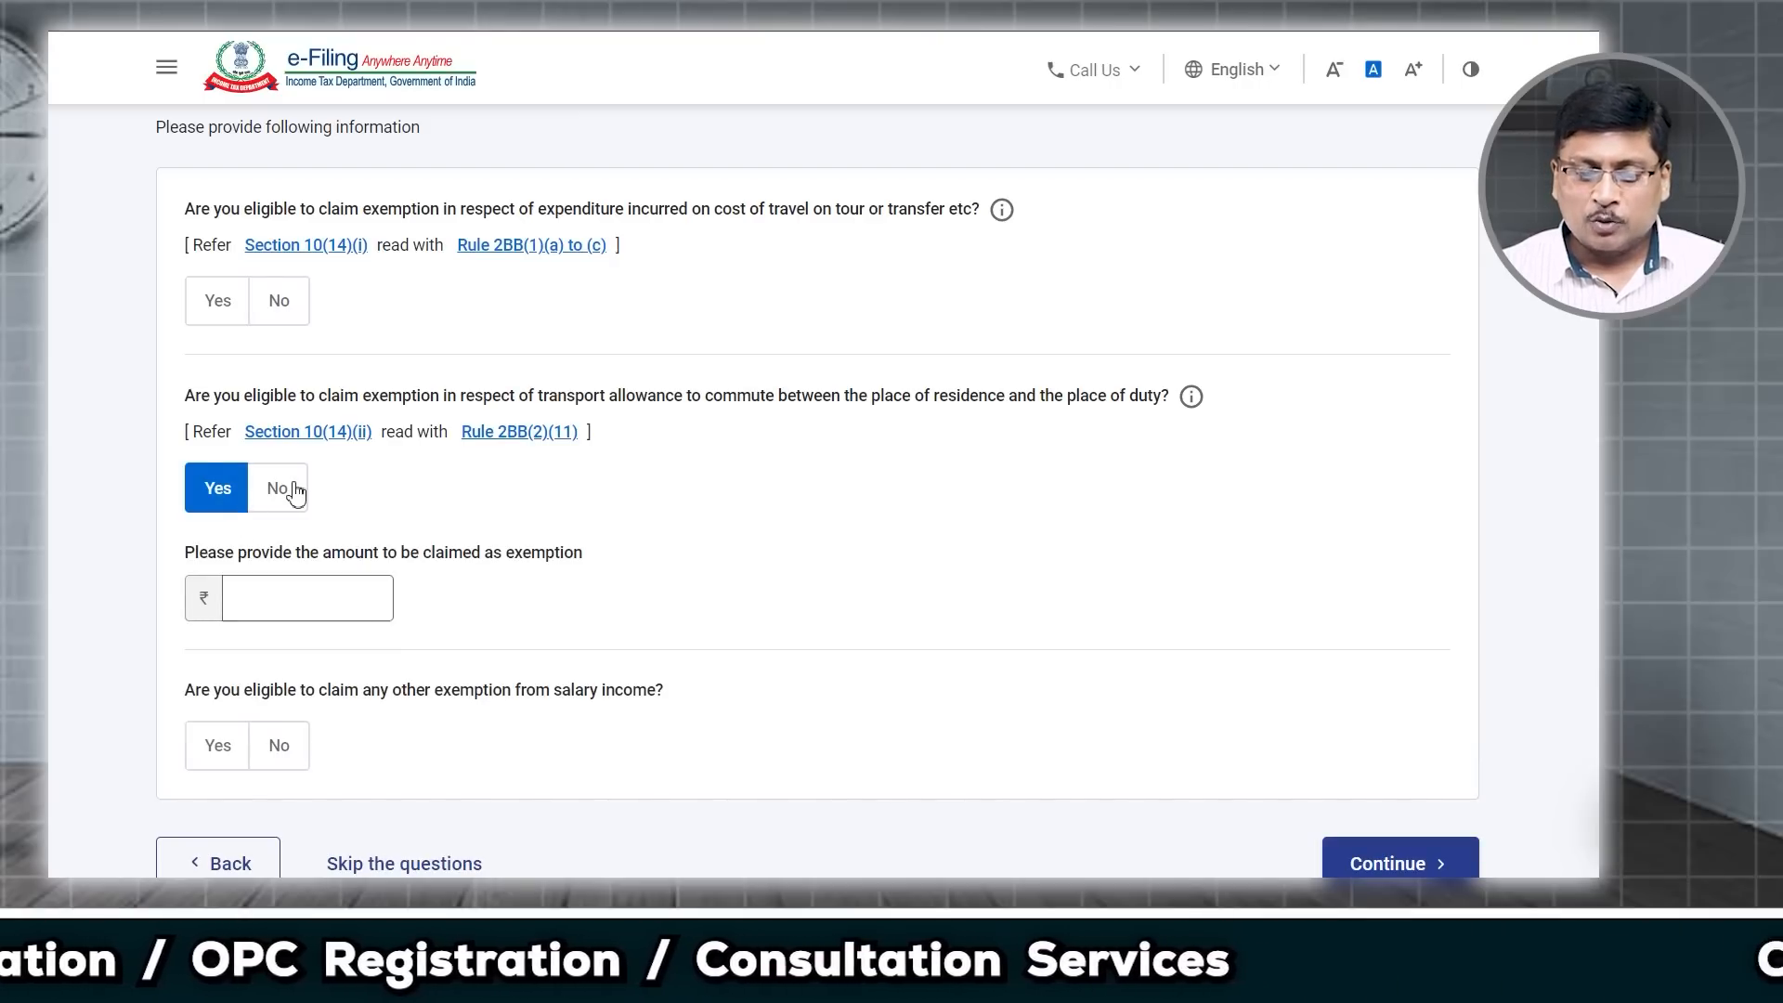
click(276, 308)
click(276, 637)
click(1382, 770)
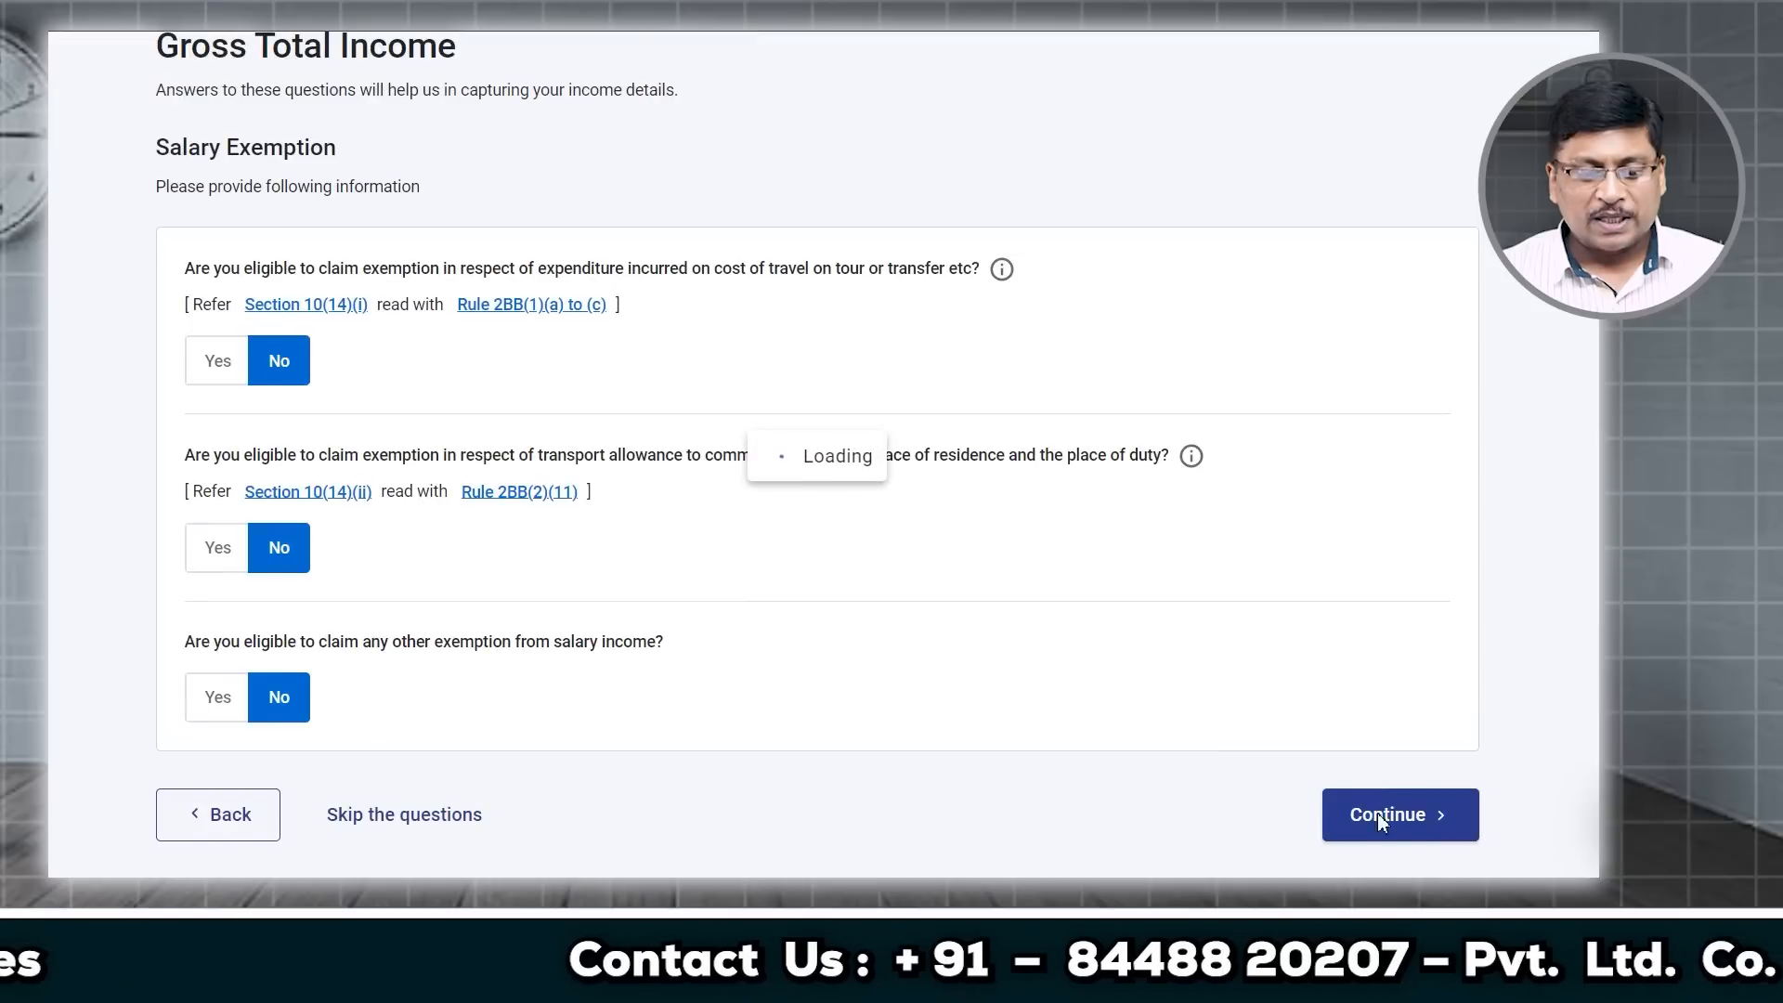
scroll(920, 570, down, 3)
scroll(919, 570, down, 3)
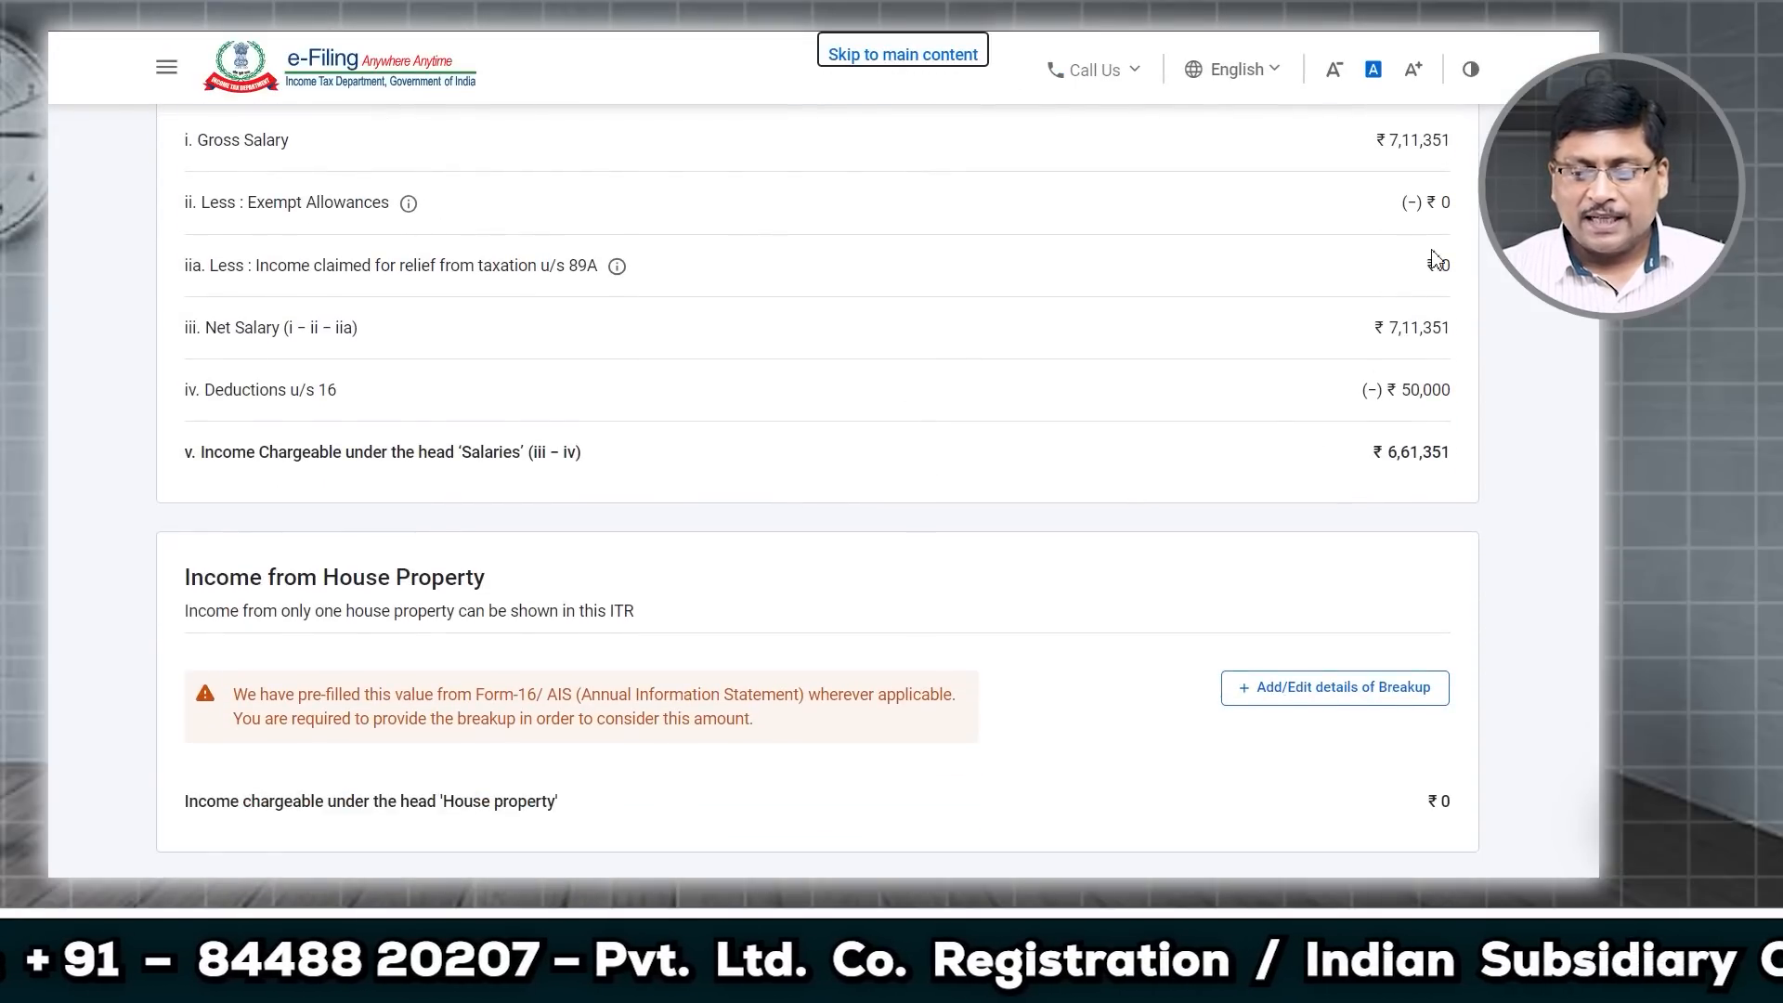
scroll(1407, 476, down, 1)
scroll(757, 569, up, 3)
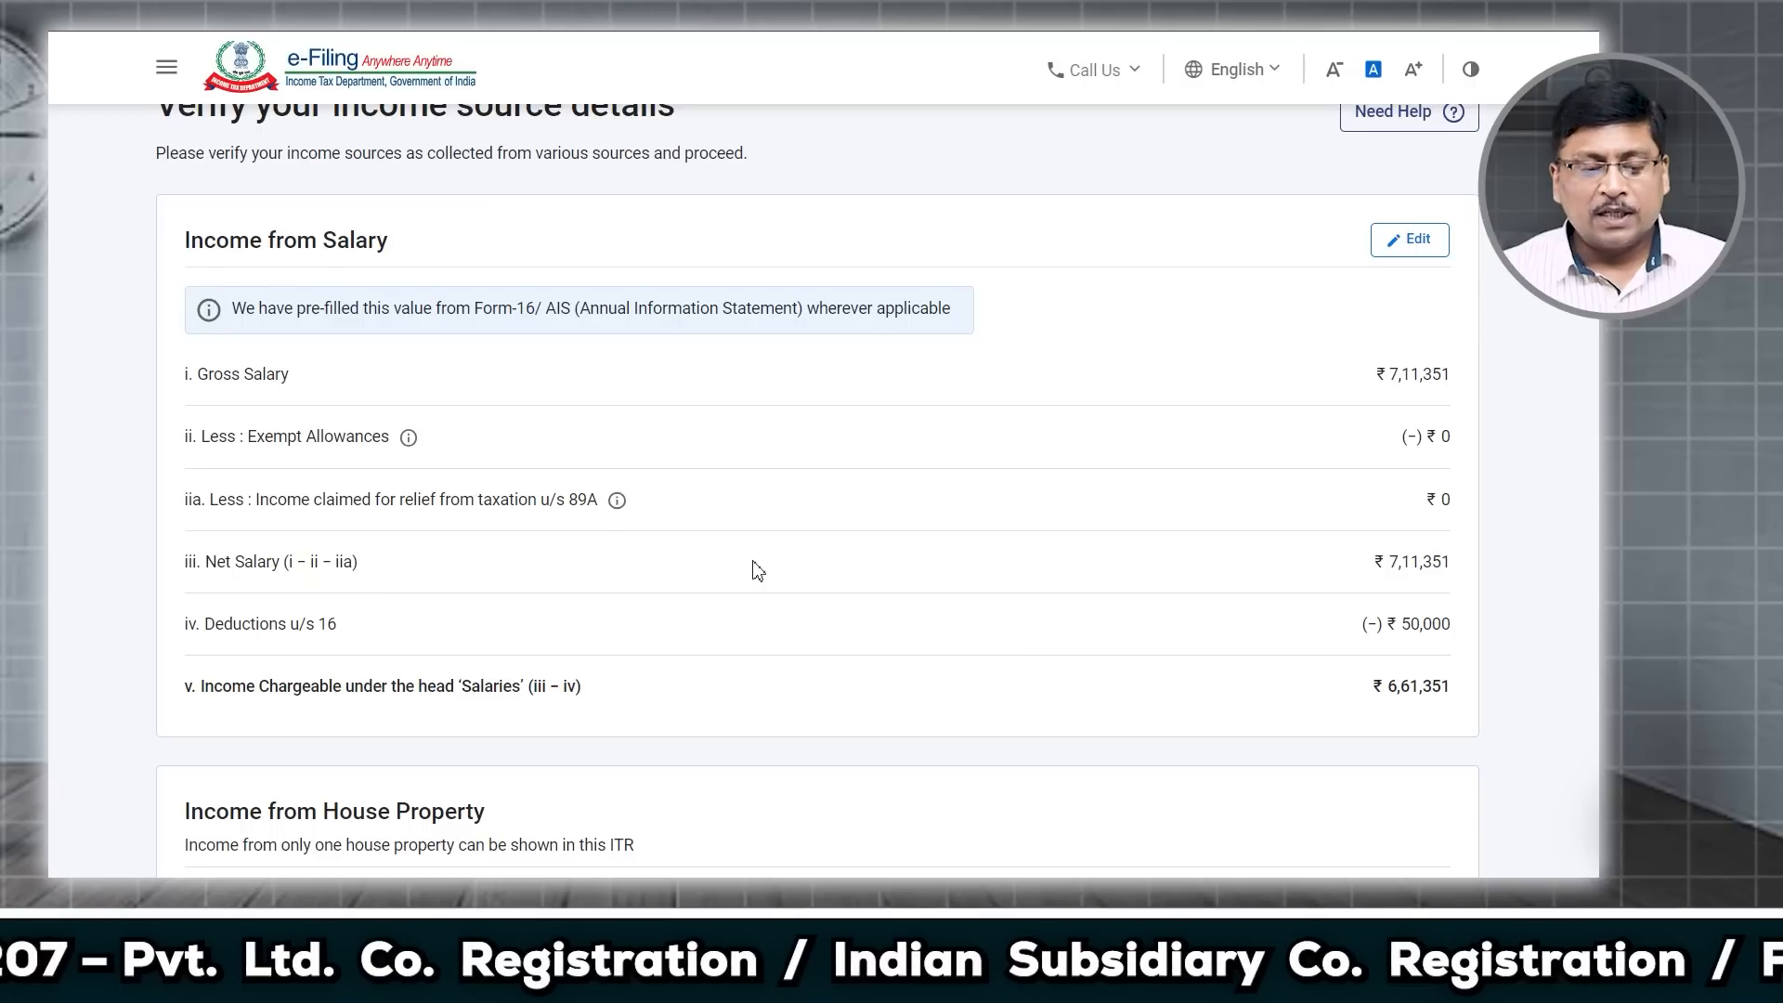
scroll(757, 570, down, 5)
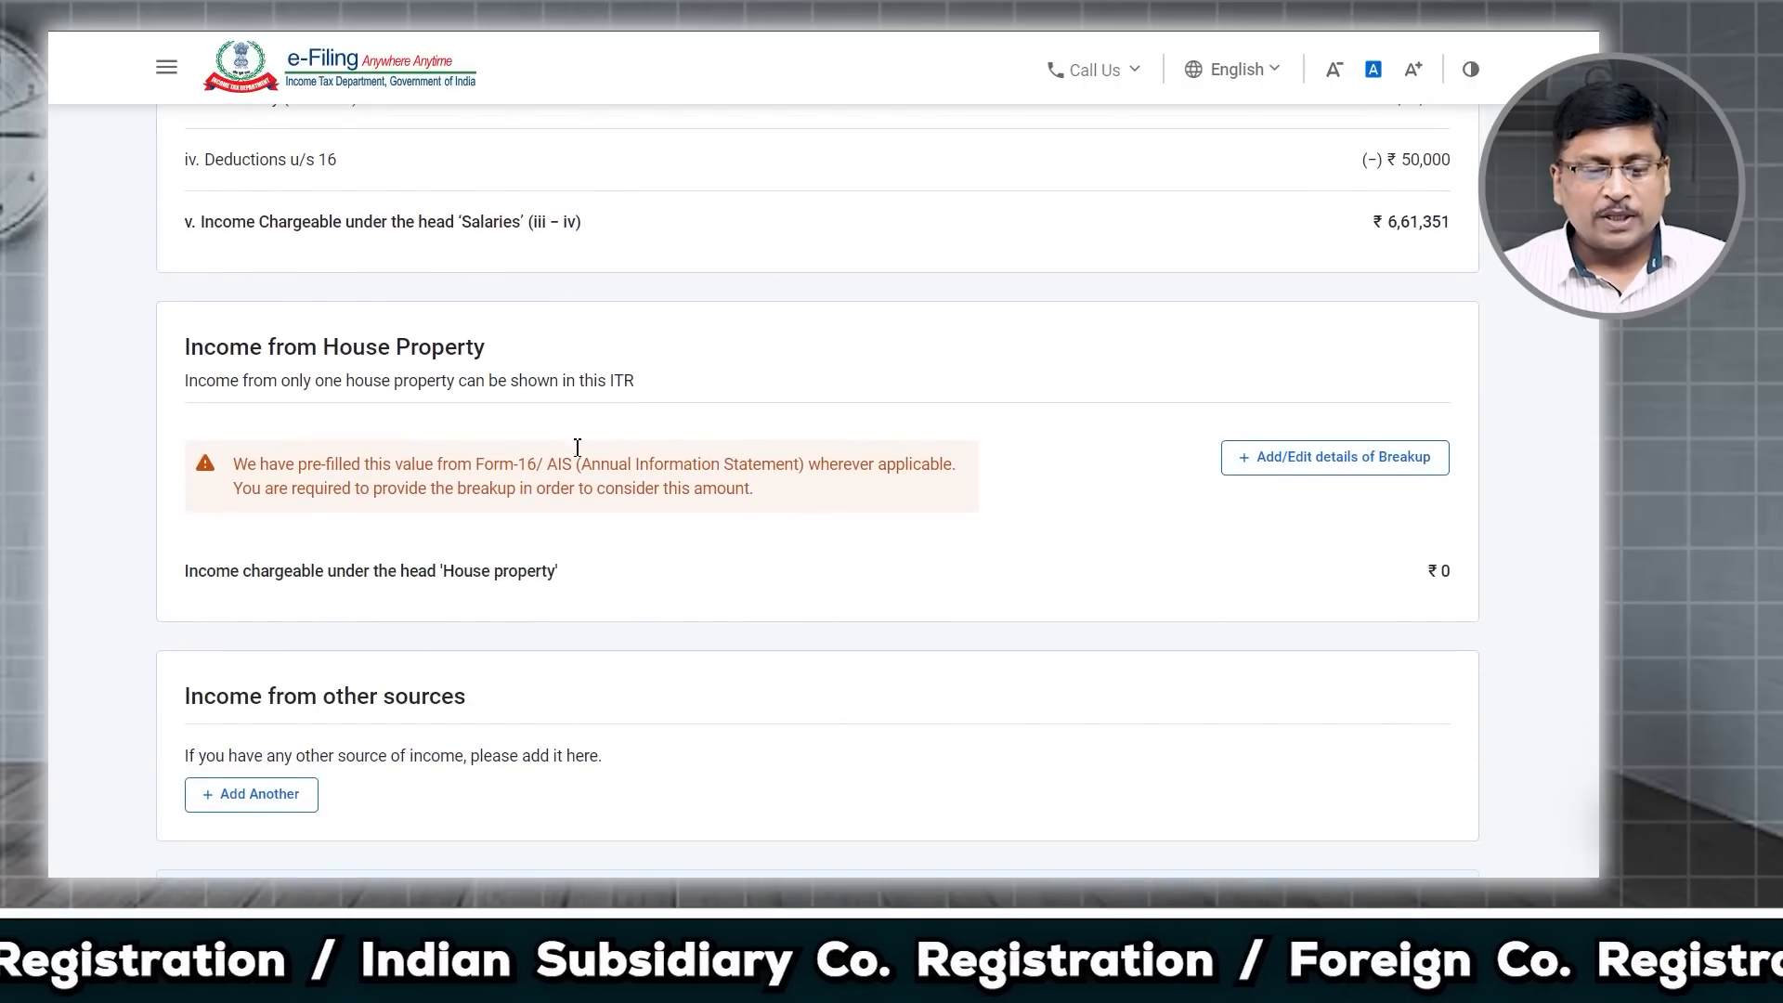
scroll(338, 390, down, 1)
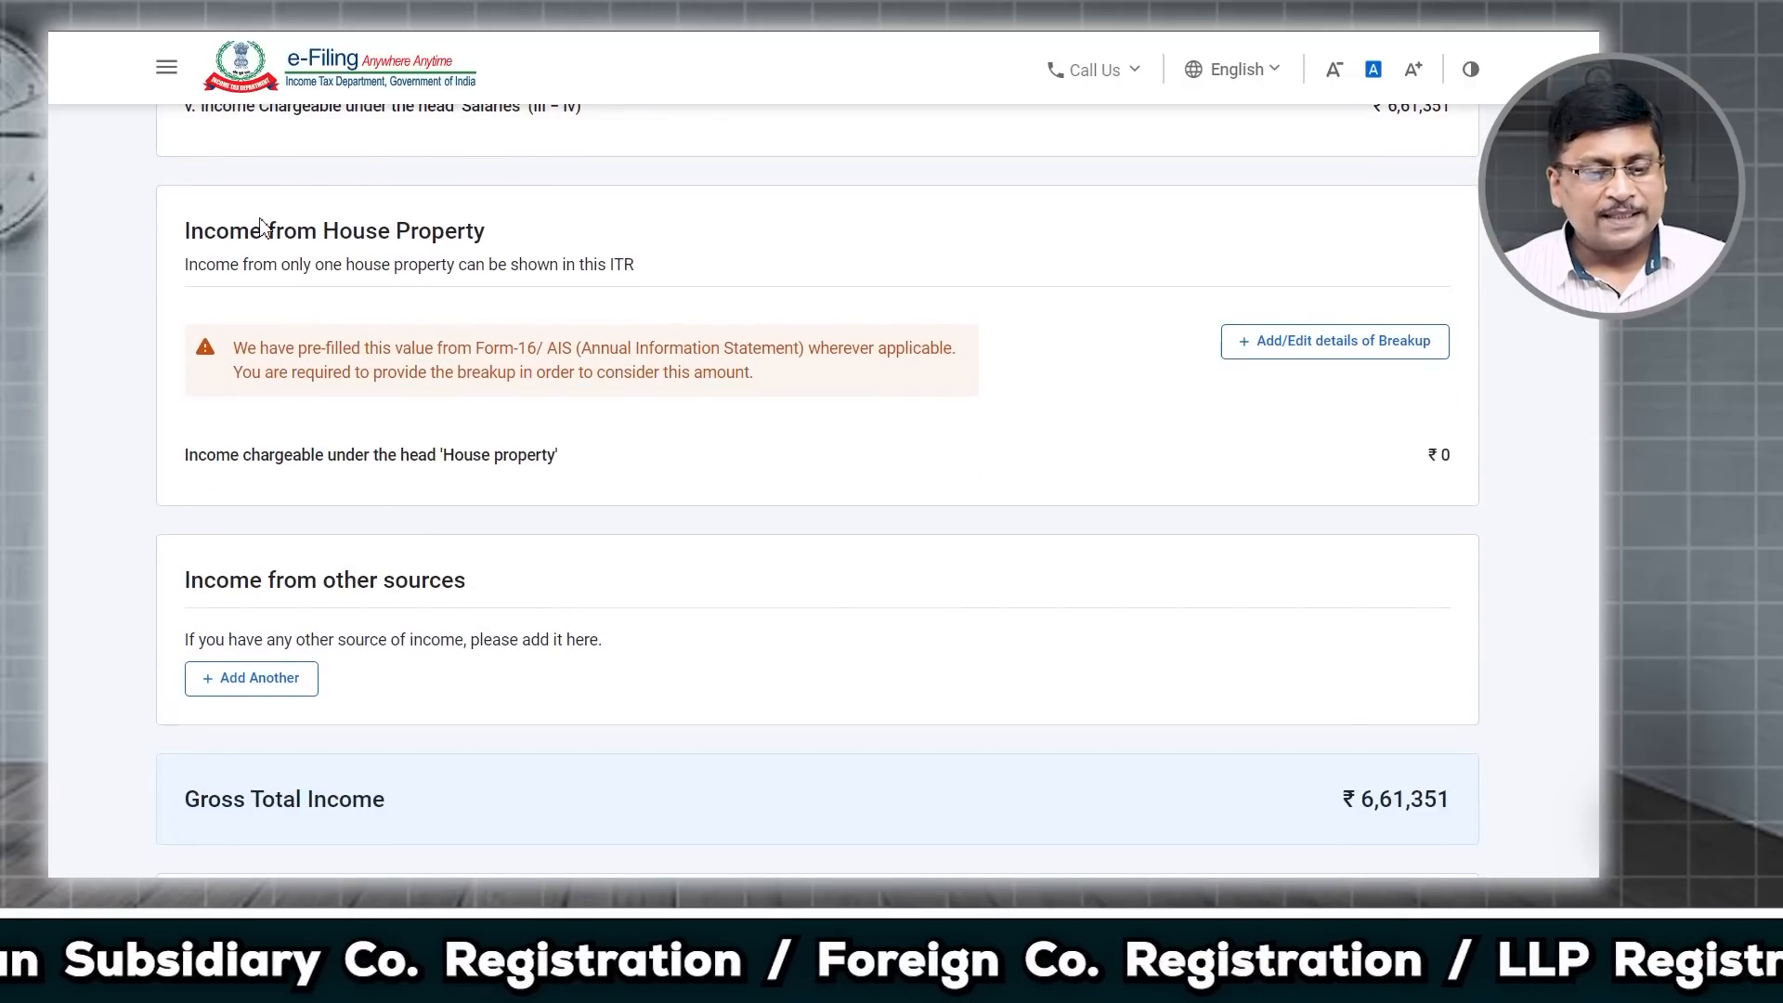
drag(262, 230, 483, 239)
drag(253, 584, 481, 610)
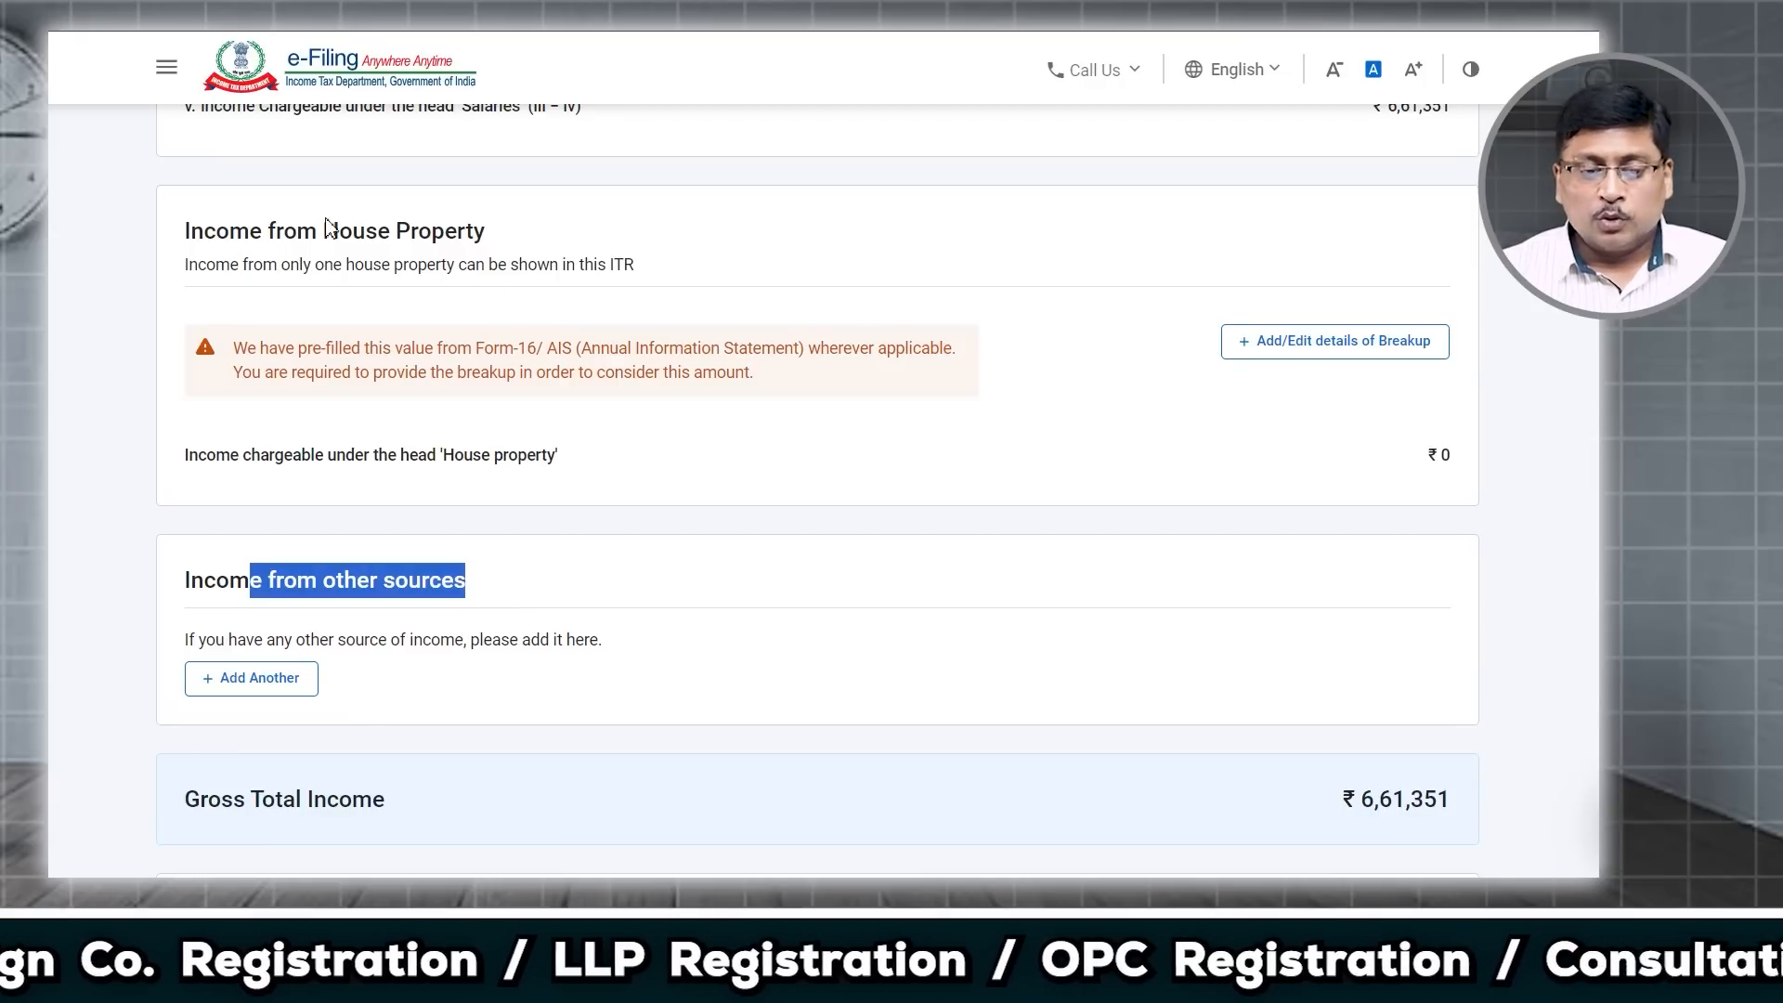
drag(324, 230, 540, 246)
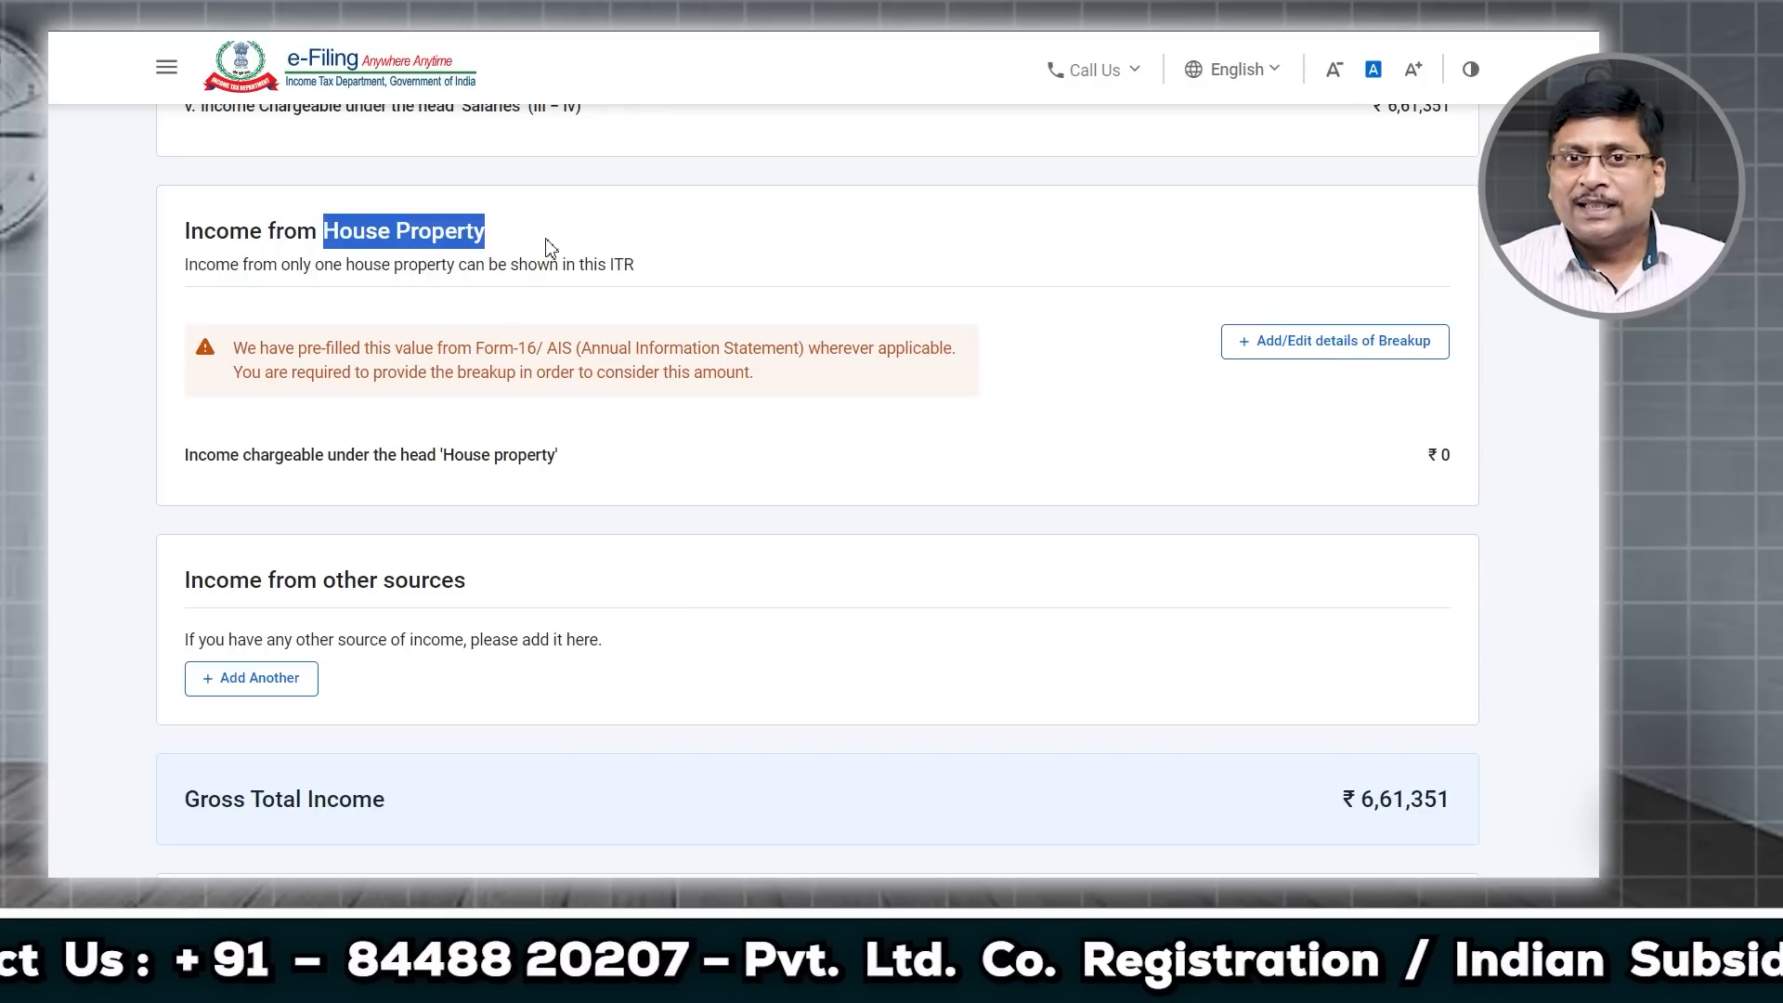
Step: Start a house property breakup entry with property type Self Occupied
click(1303, 350)
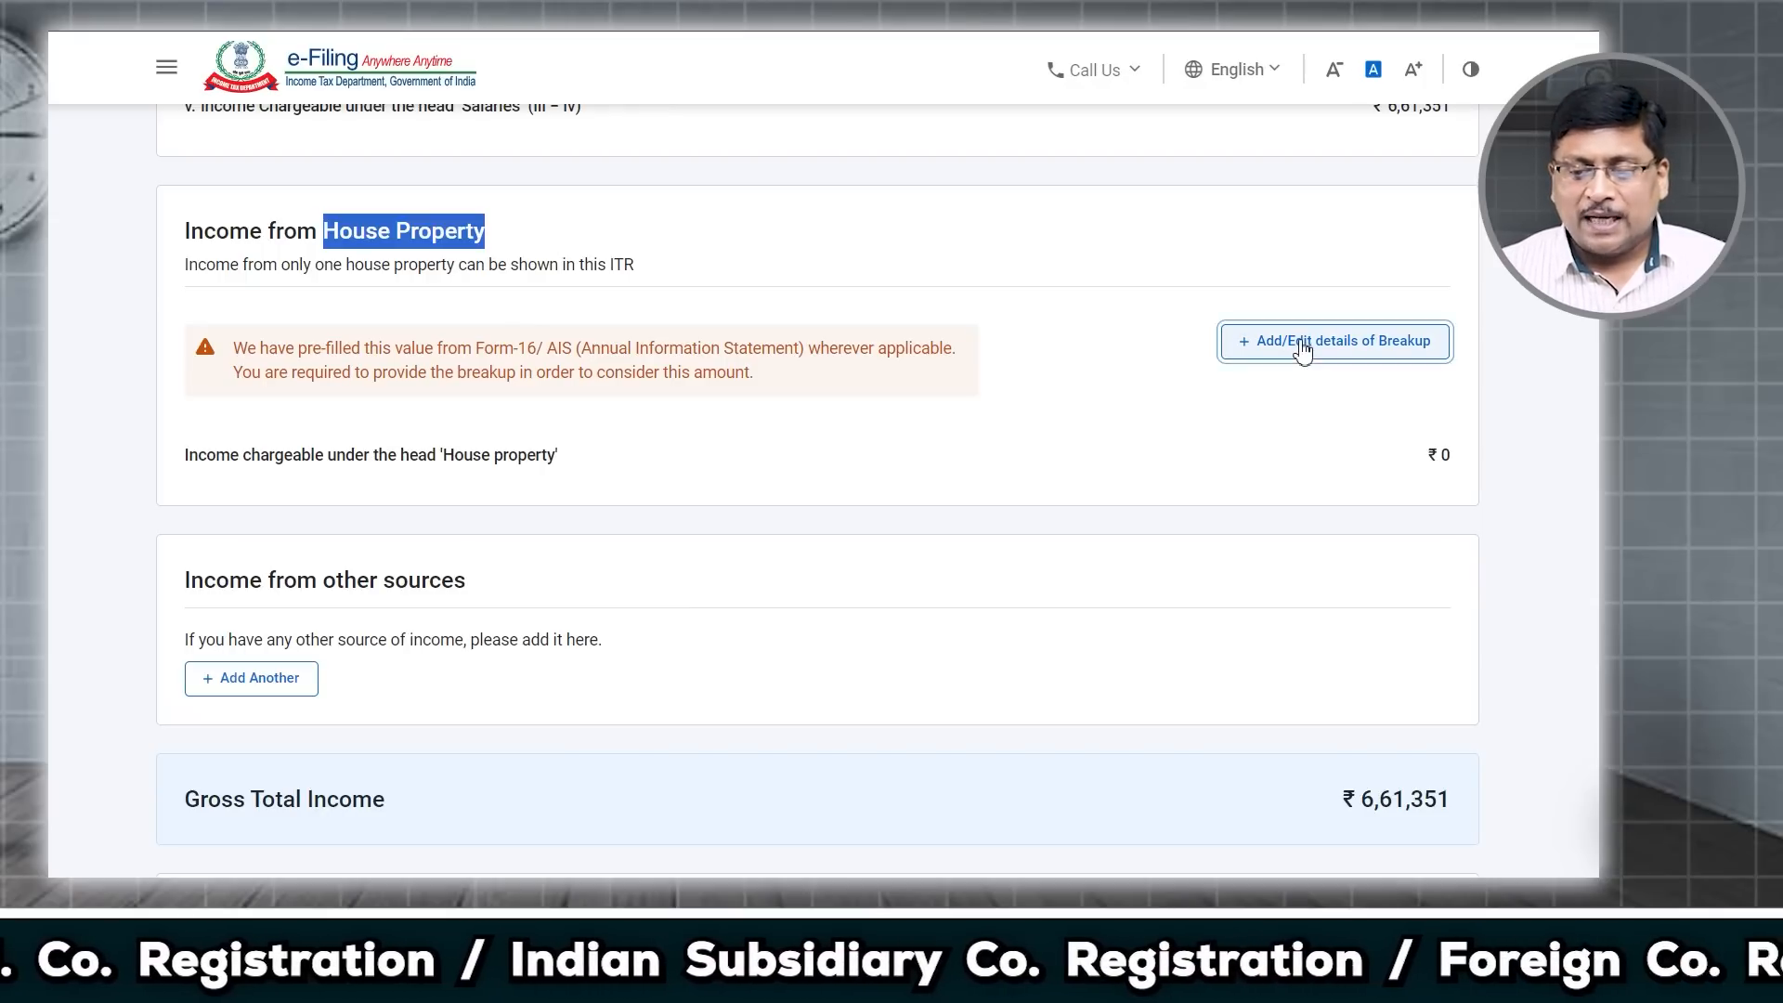
click(562, 568)
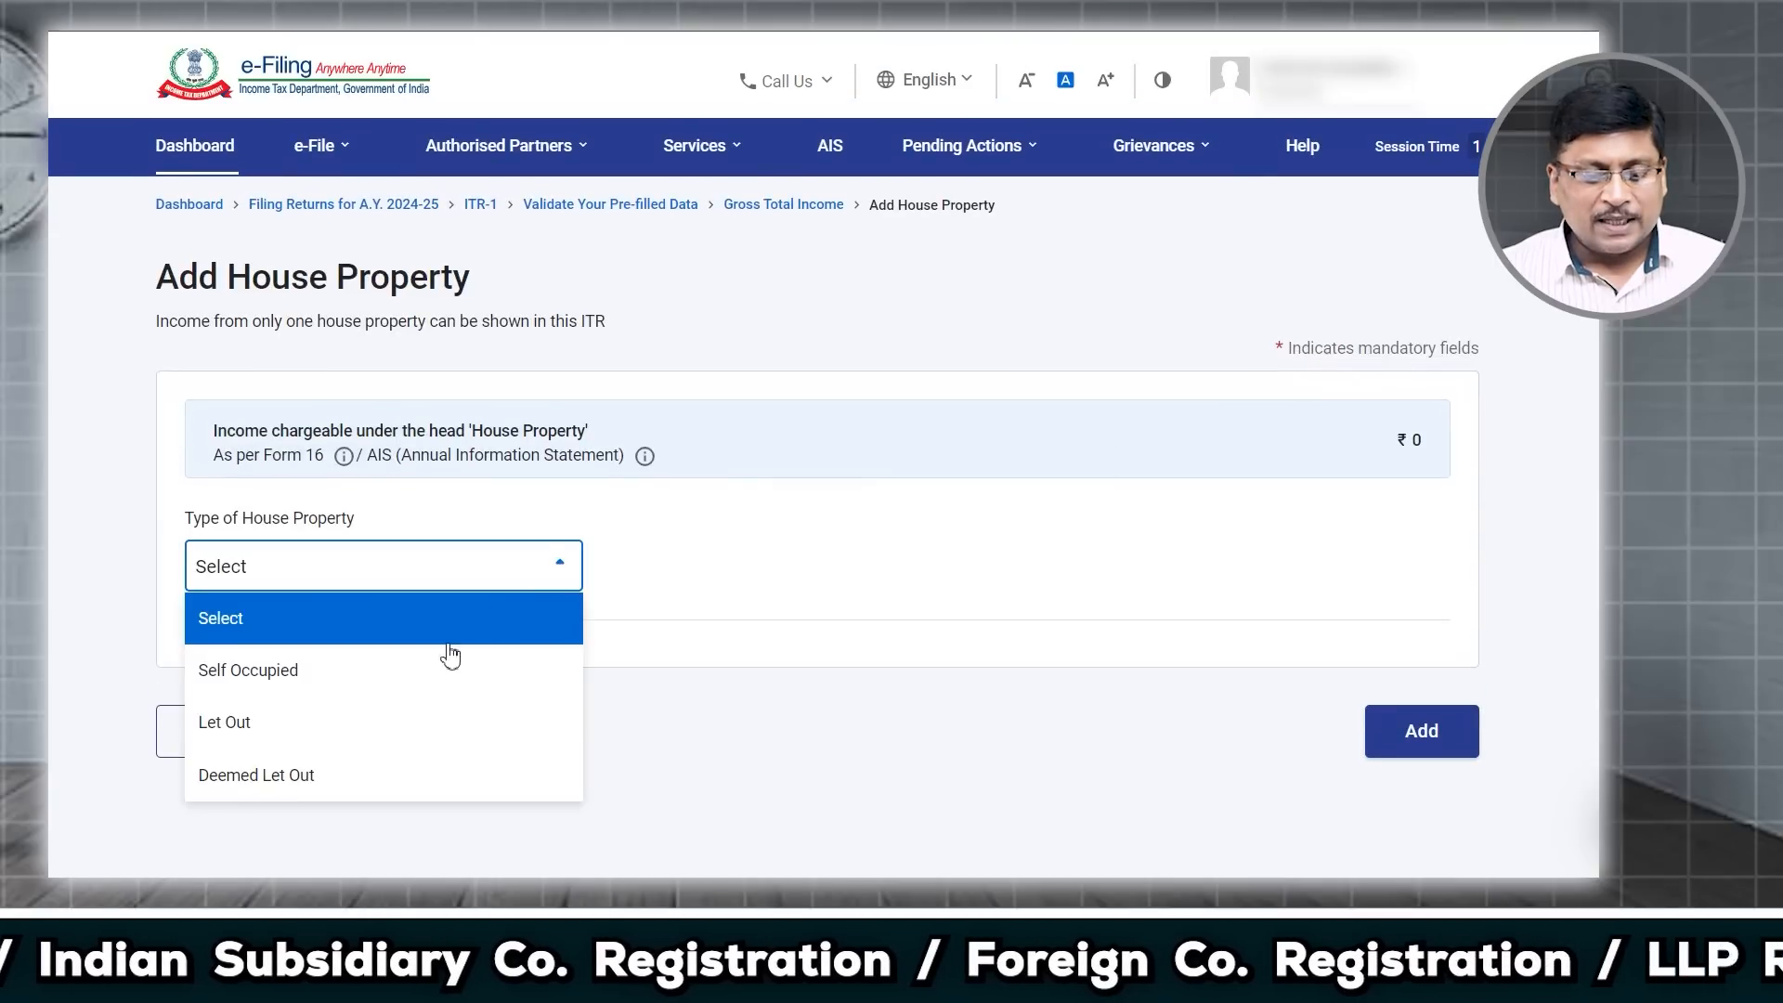
click(290, 682)
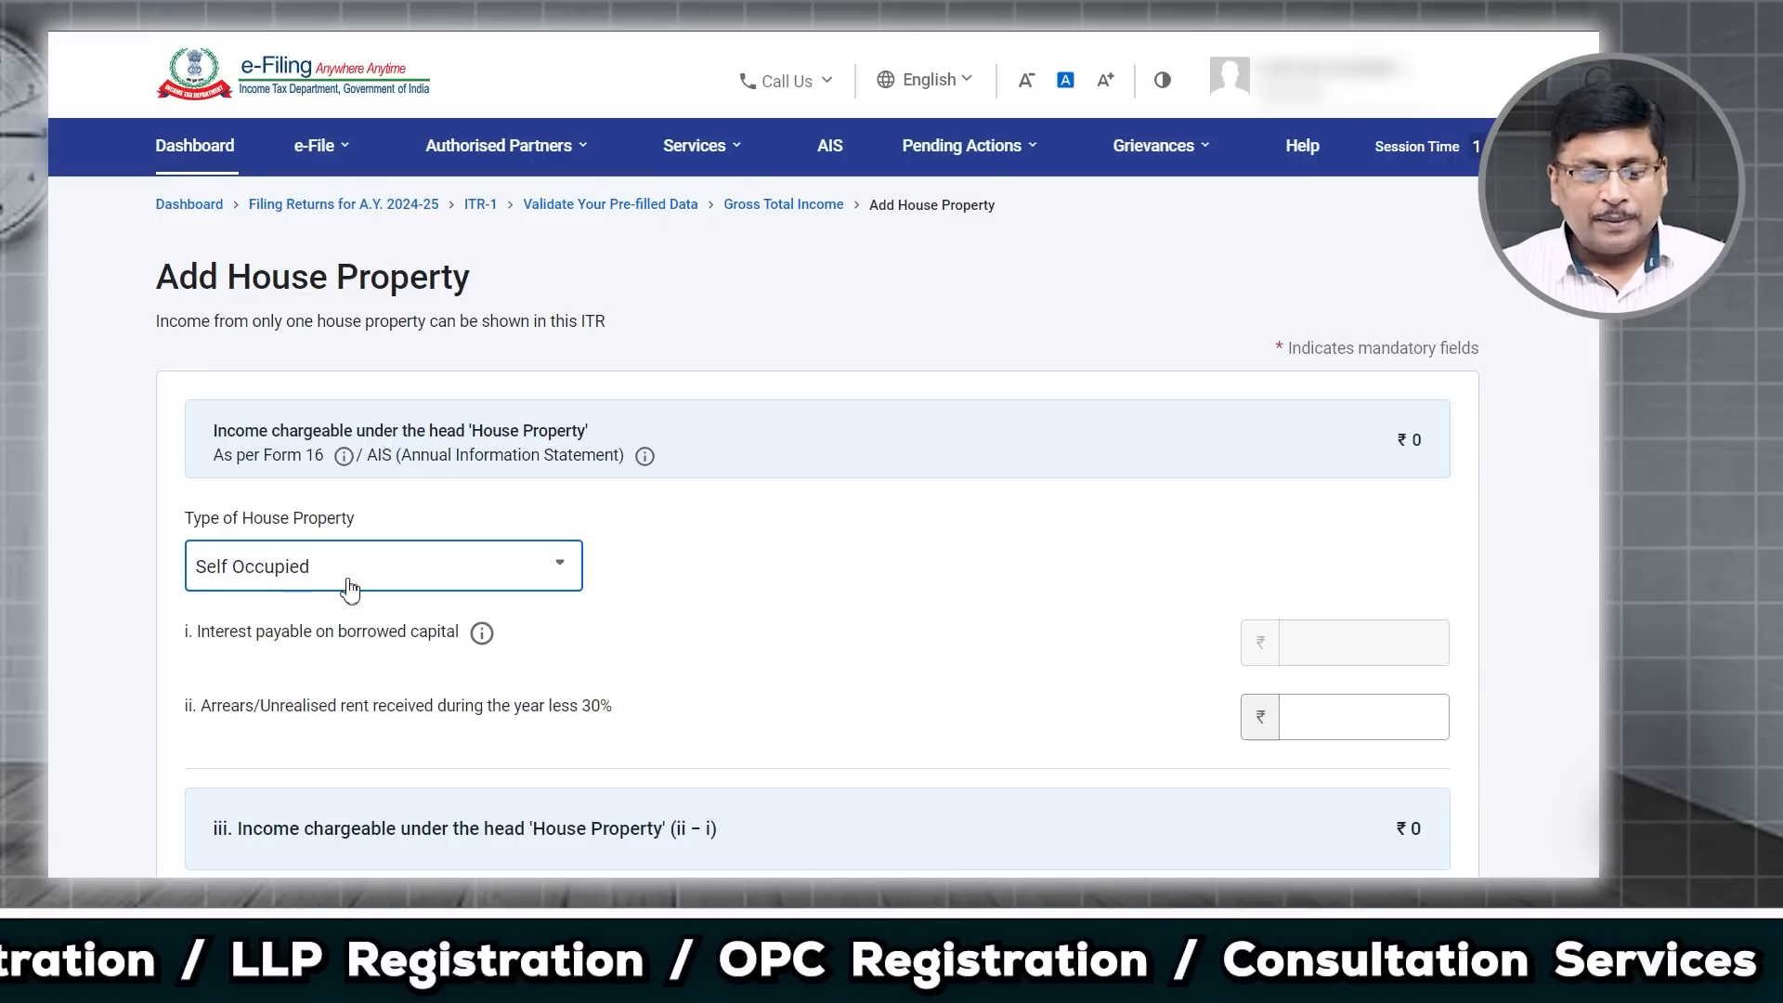
scroll(724, 601, down, 1)
scroll(724, 602, down, 3)
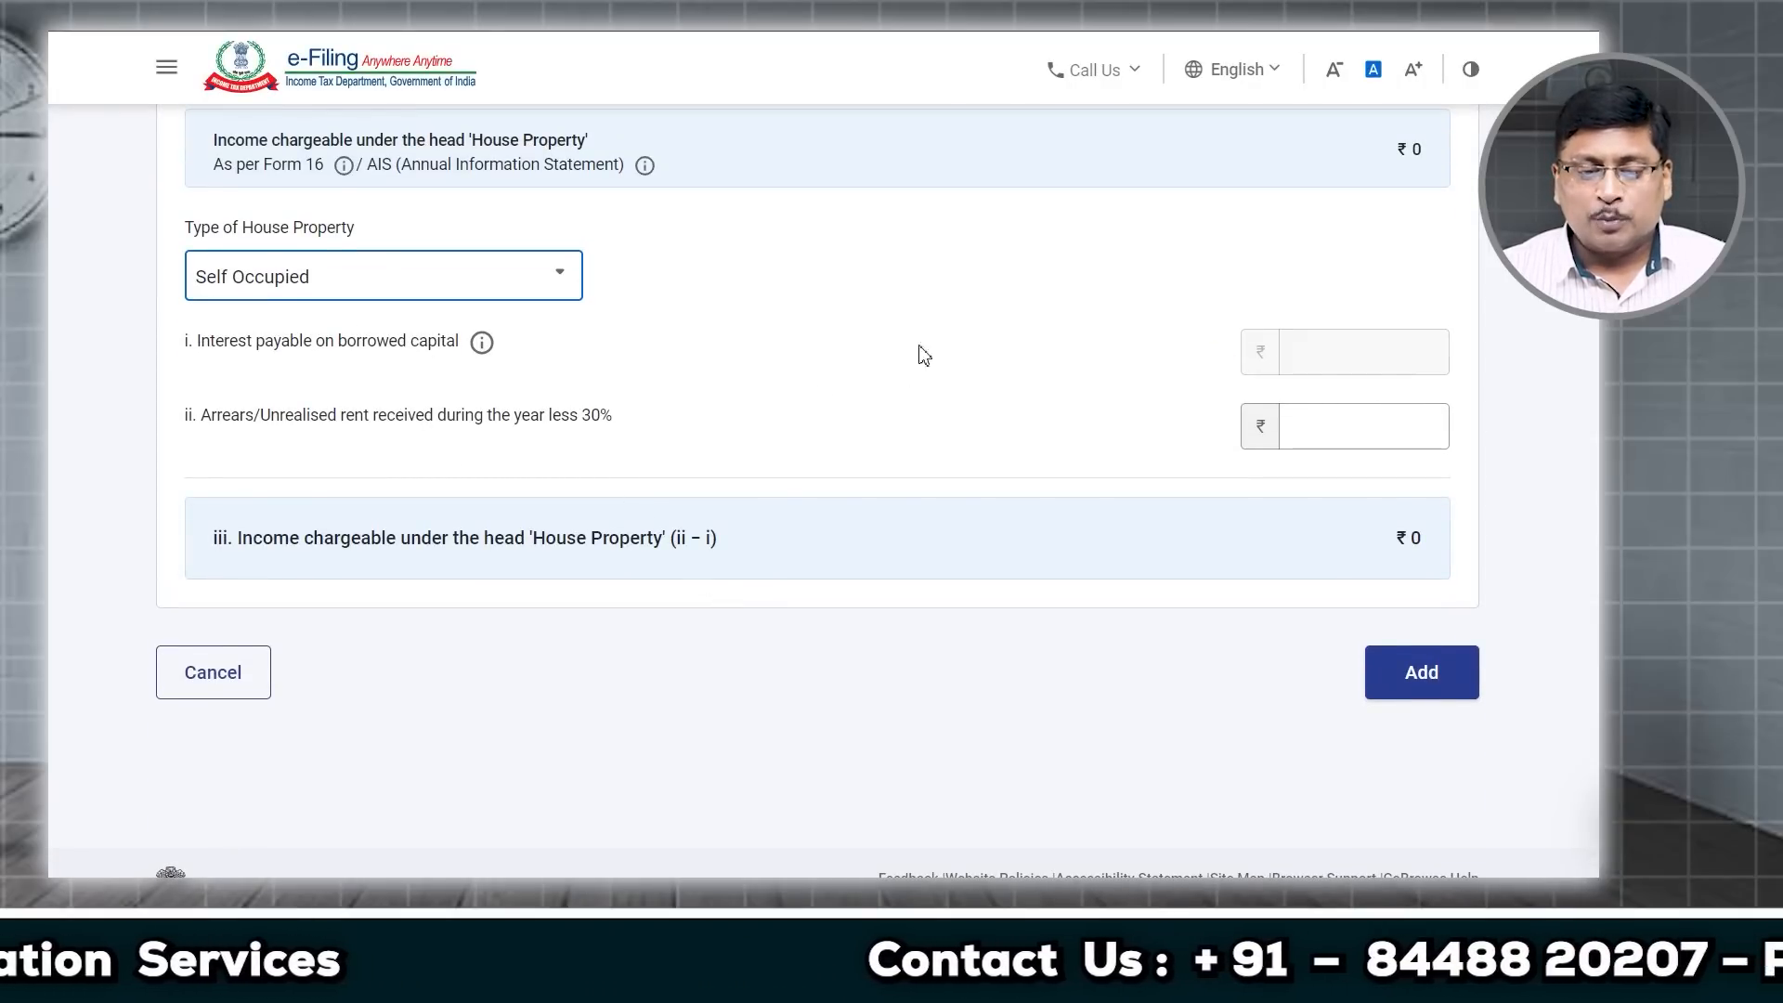
drag(256, 341, 501, 355)
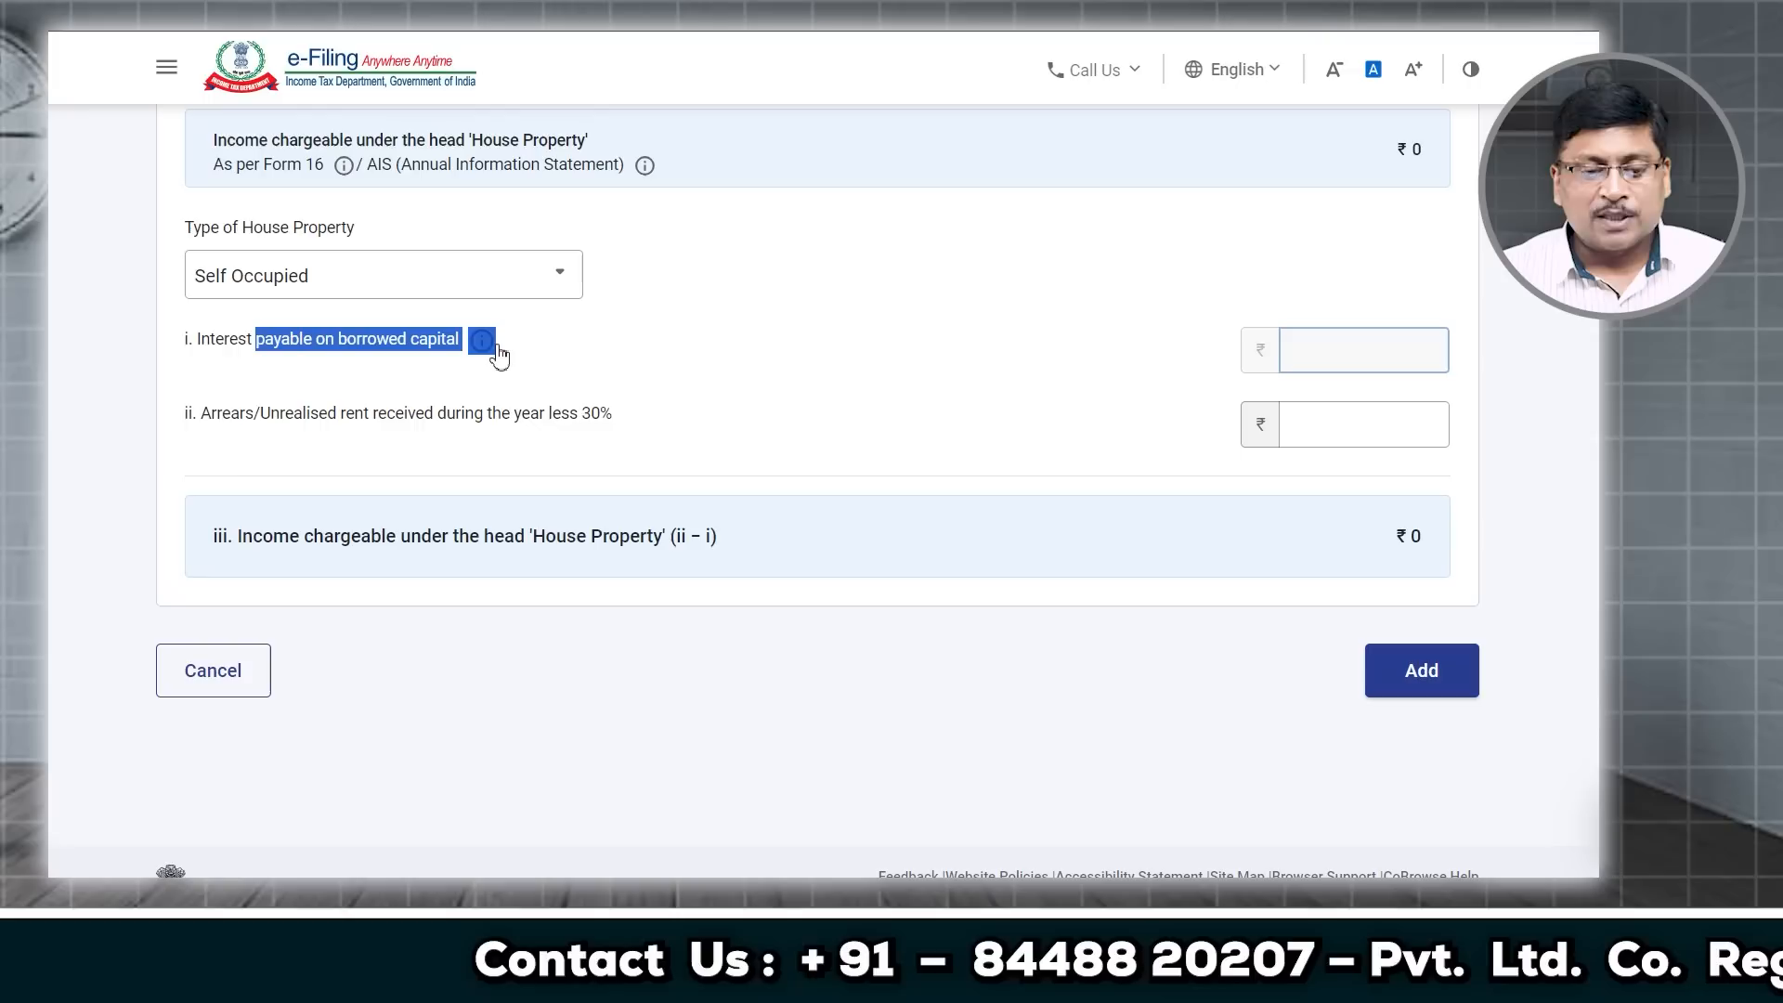
click(1363, 359)
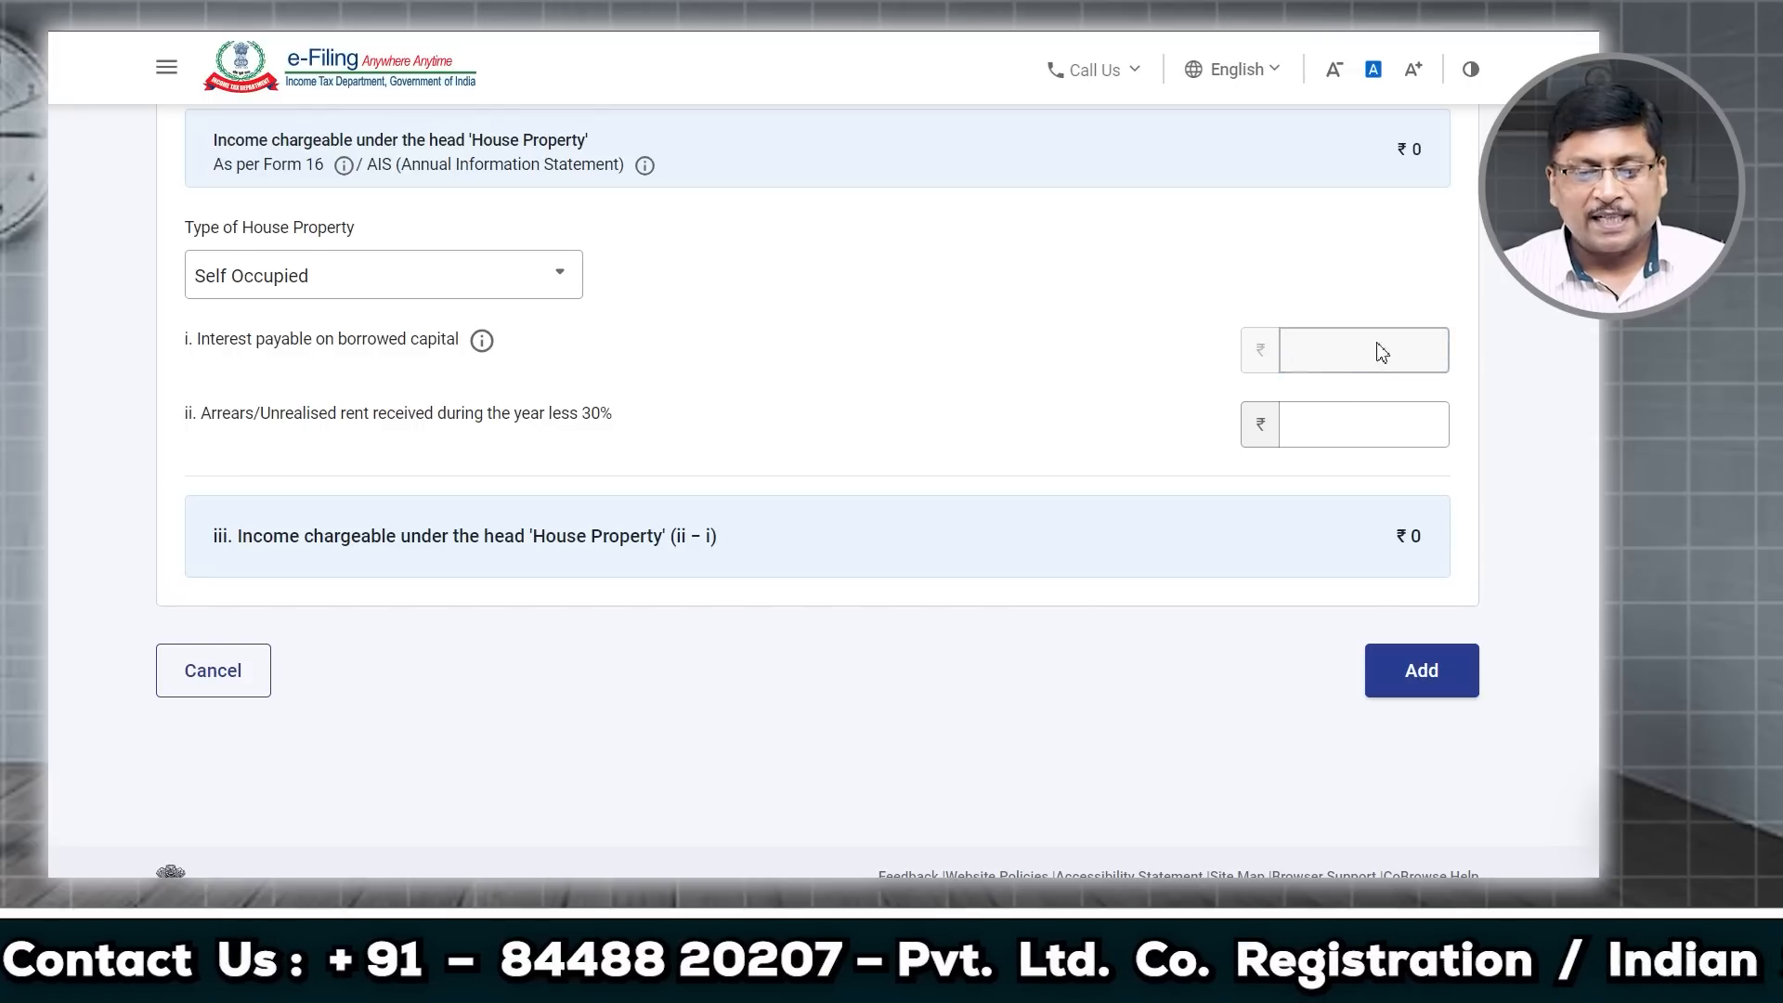
Step: Enter ₹15,000 as arrears/unrealised rent and add the Self Occupied property
click(1328, 435)
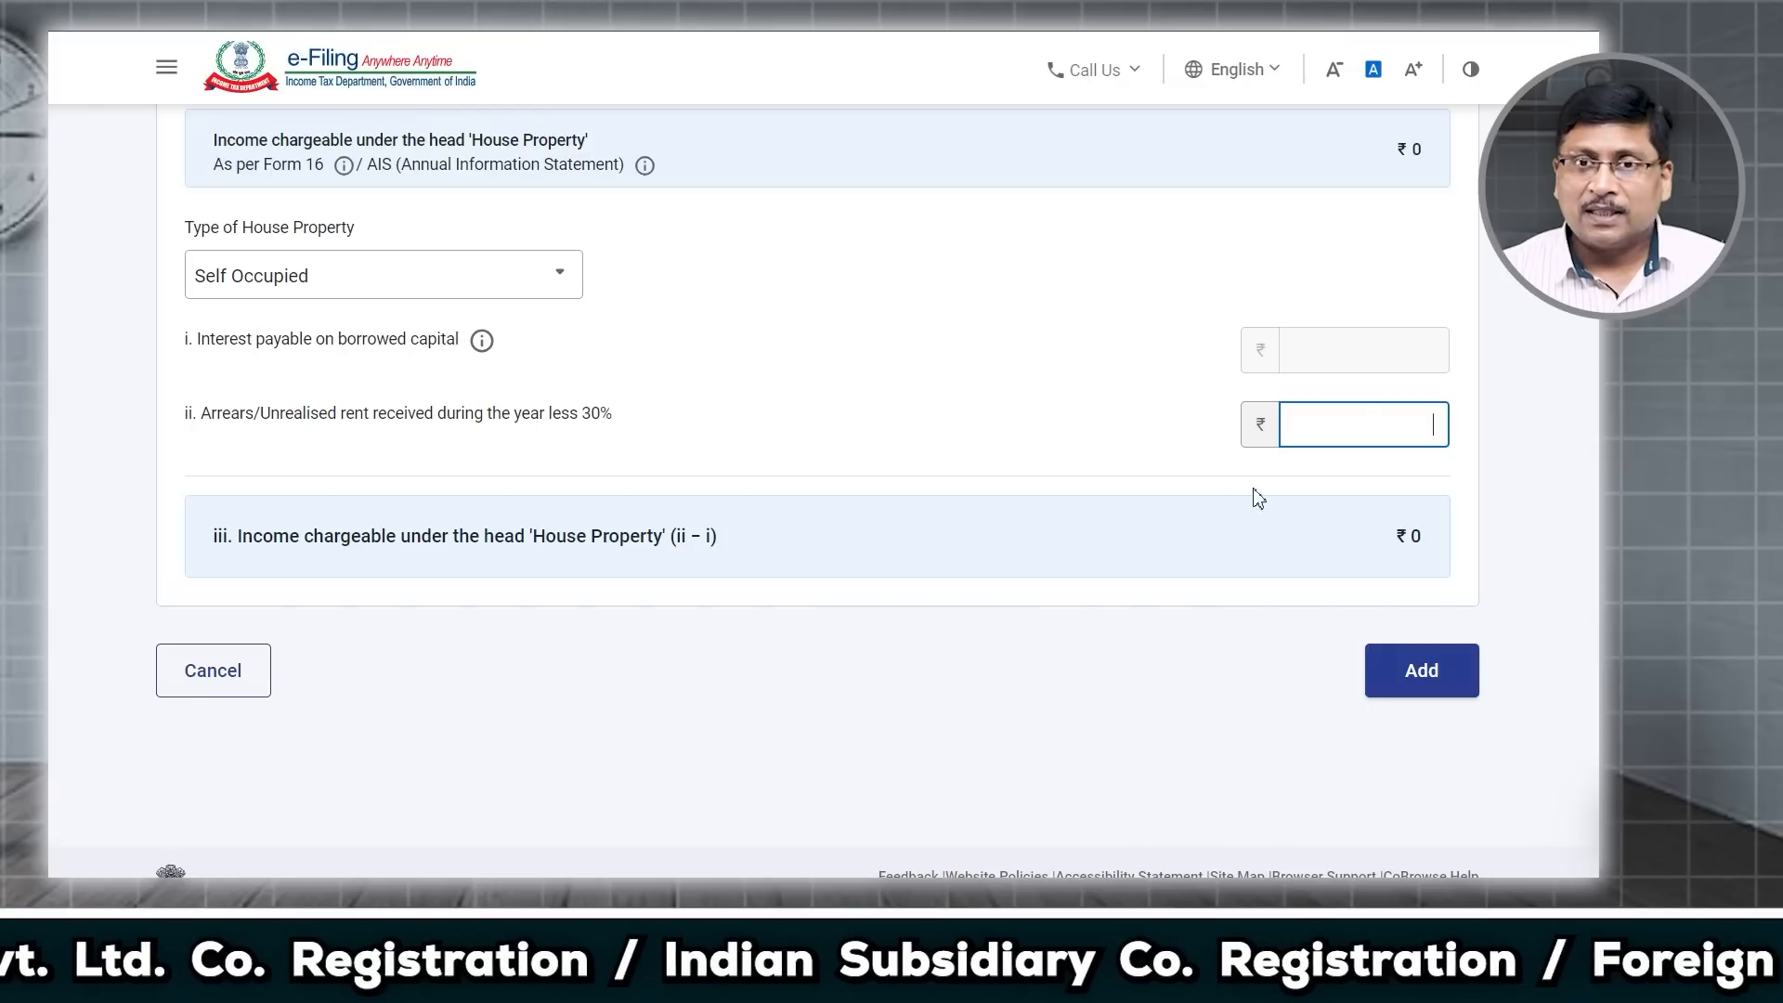
drag(240, 413, 525, 418)
click(1319, 431)
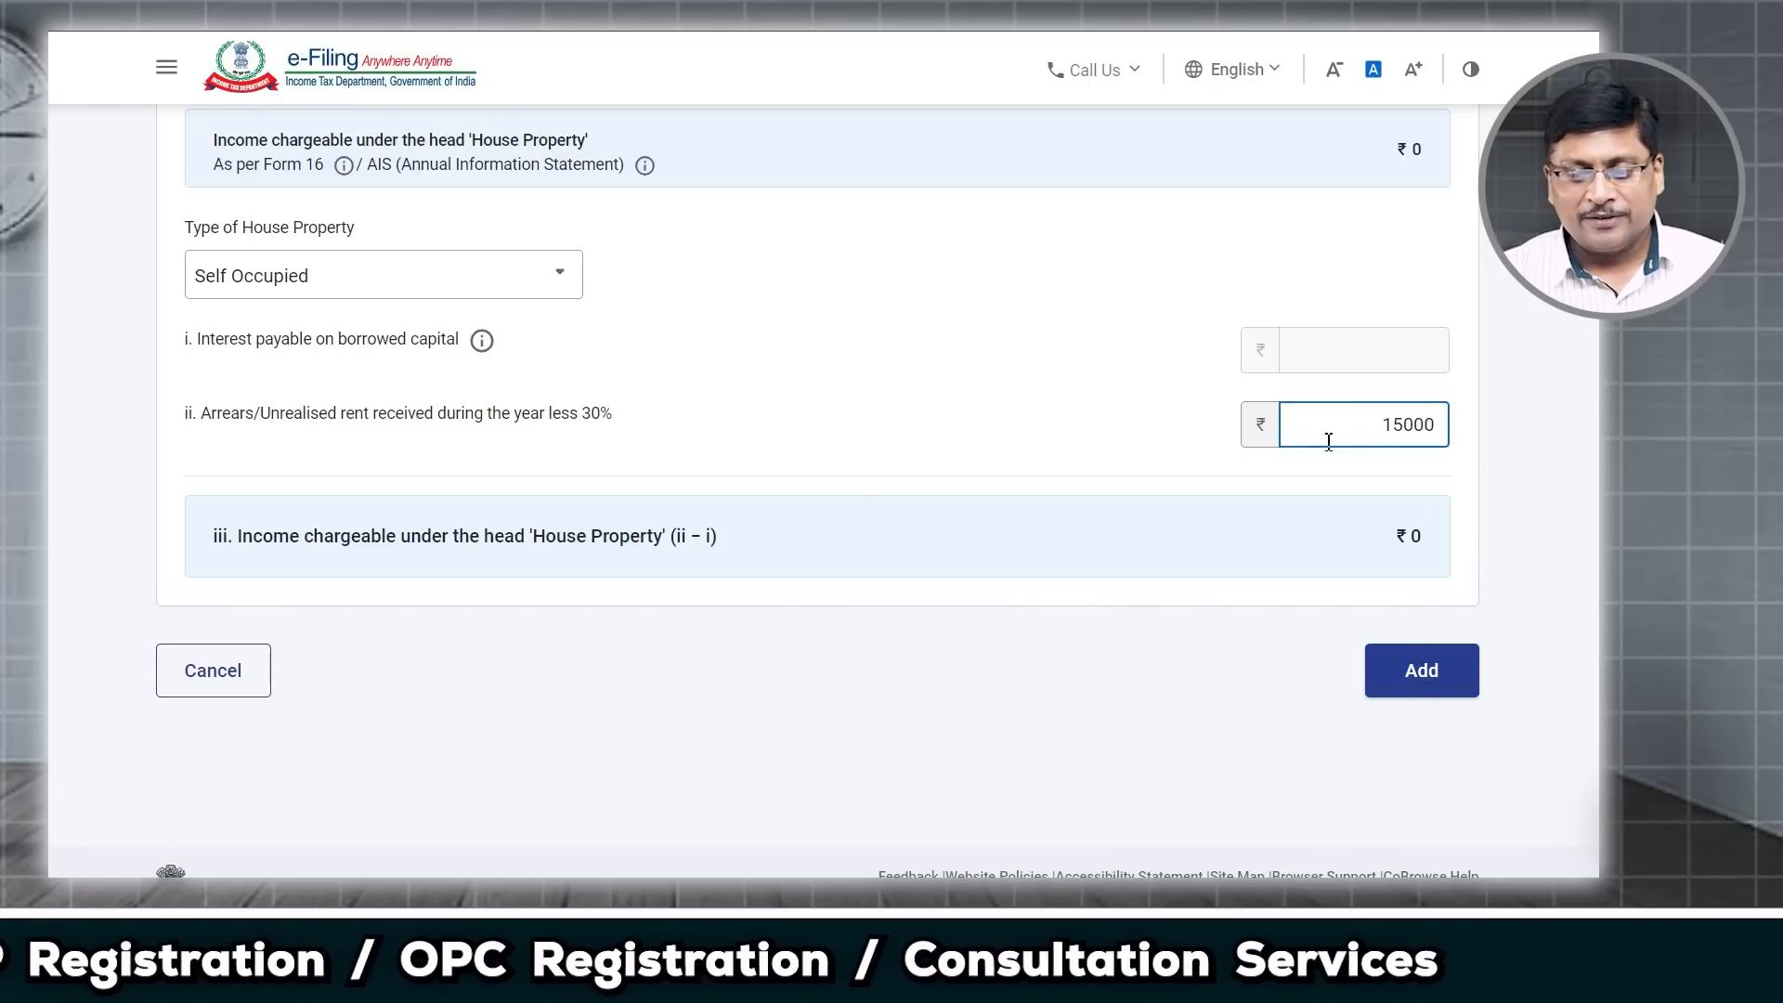
click(1431, 670)
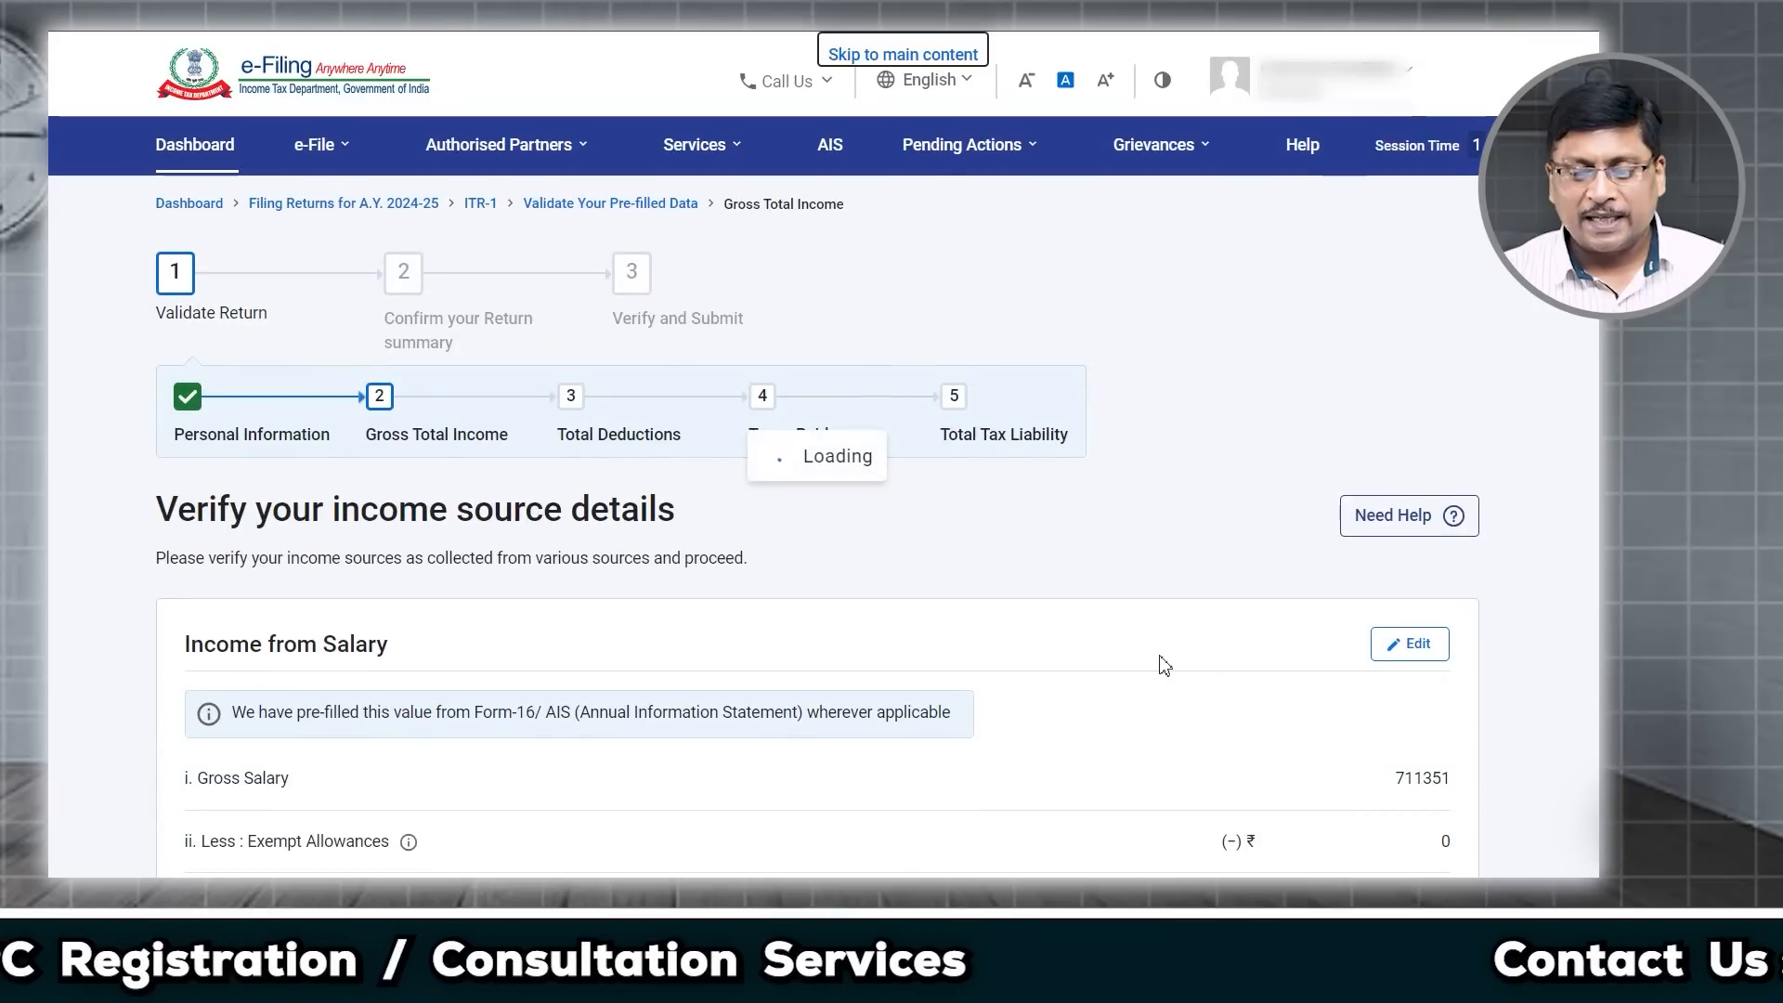
scroll(1161, 656, down, 7)
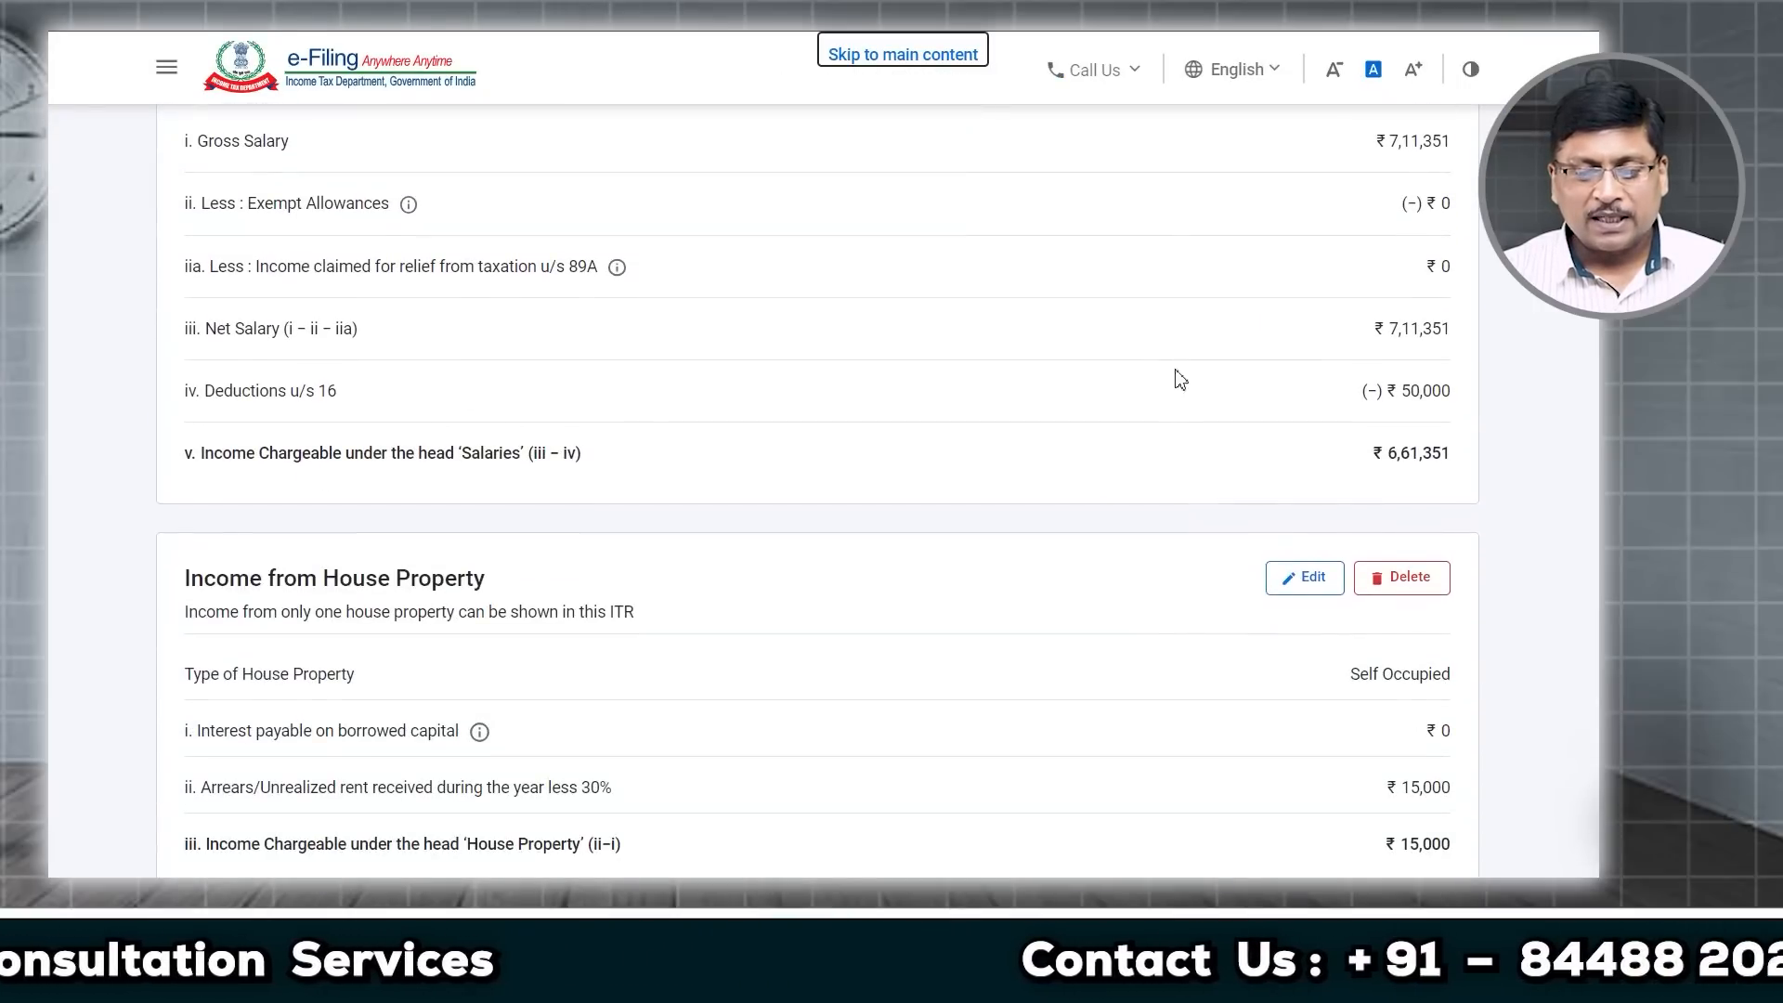
drag(1389, 456, 1467, 455)
scroll(1448, 465, down, 3)
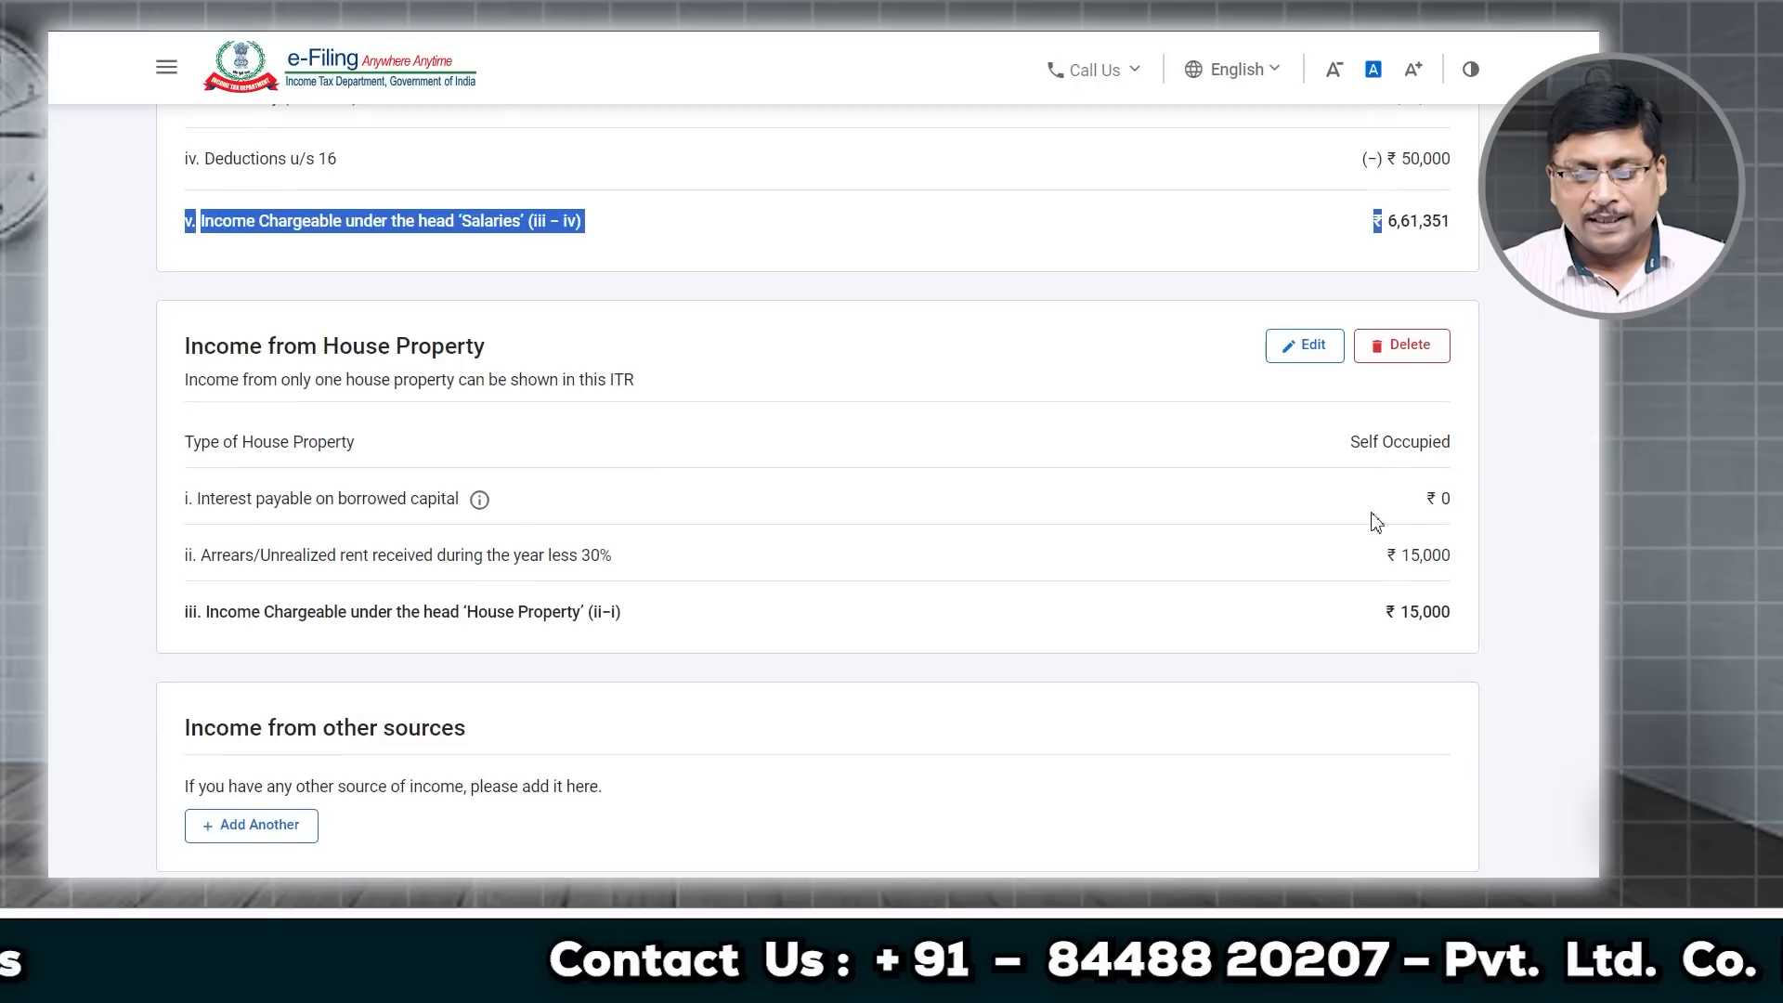
drag(1410, 610, 1440, 610)
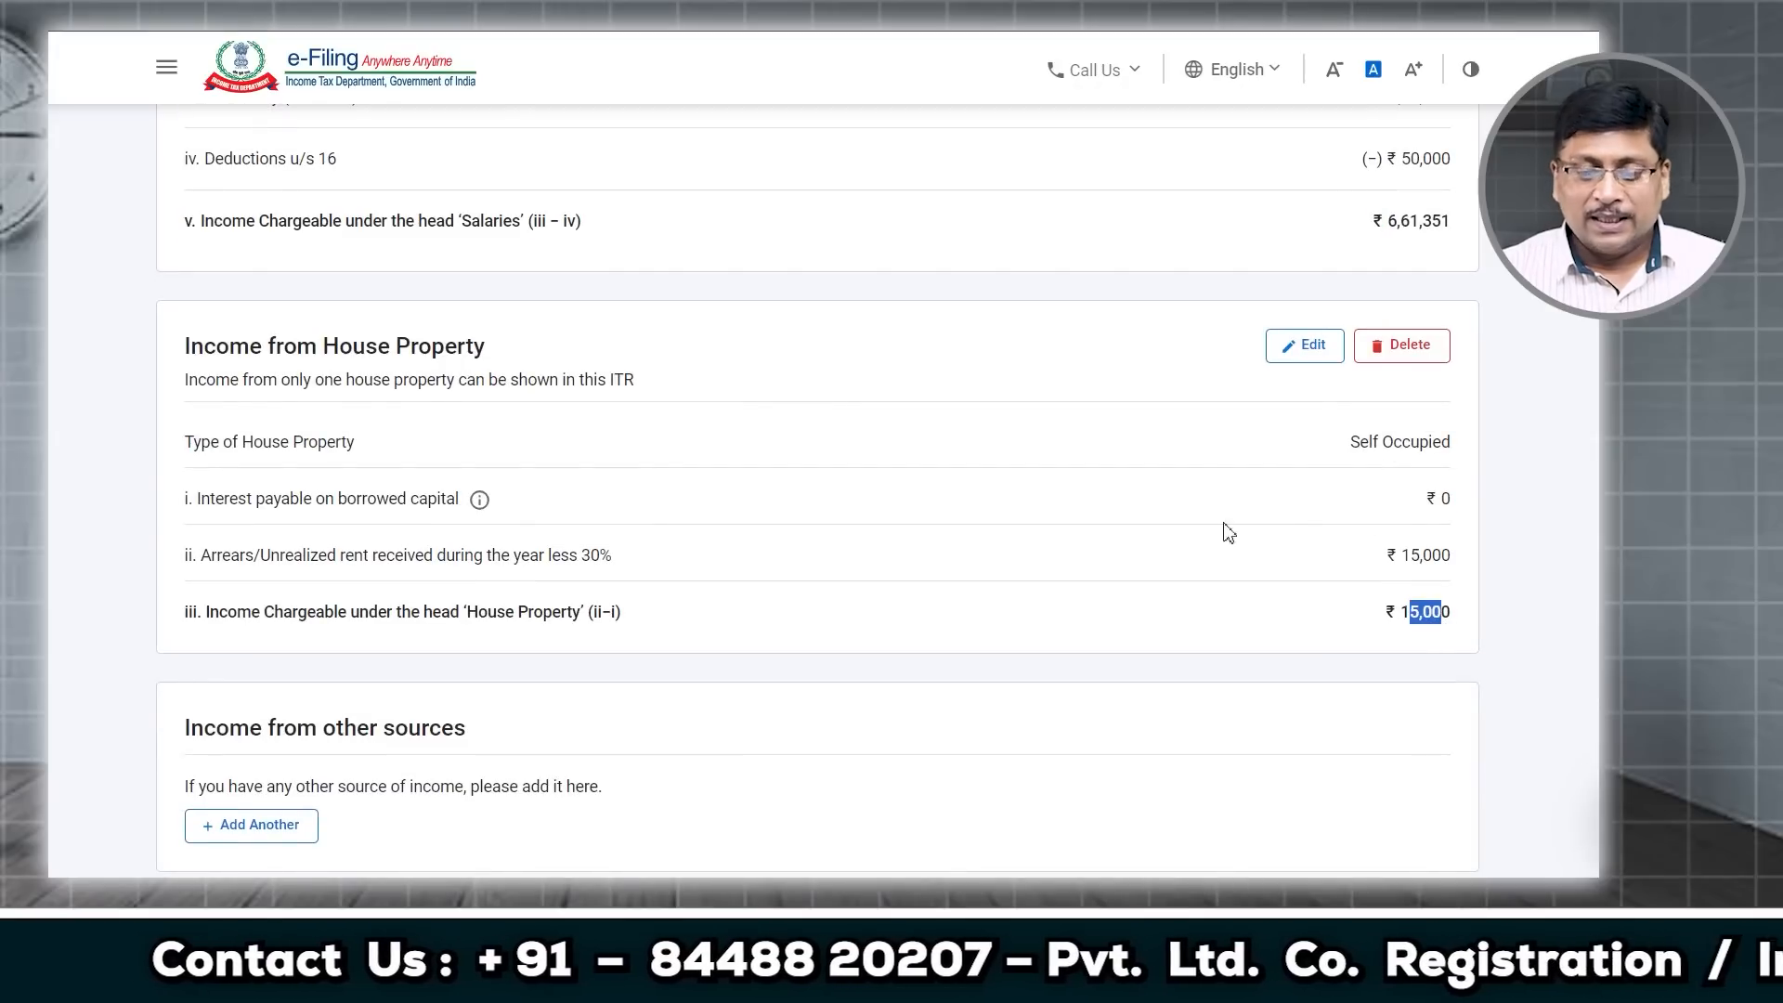
Step: Delete the Self Occupied entry and start a new breakup with type Let Out
click(1422, 363)
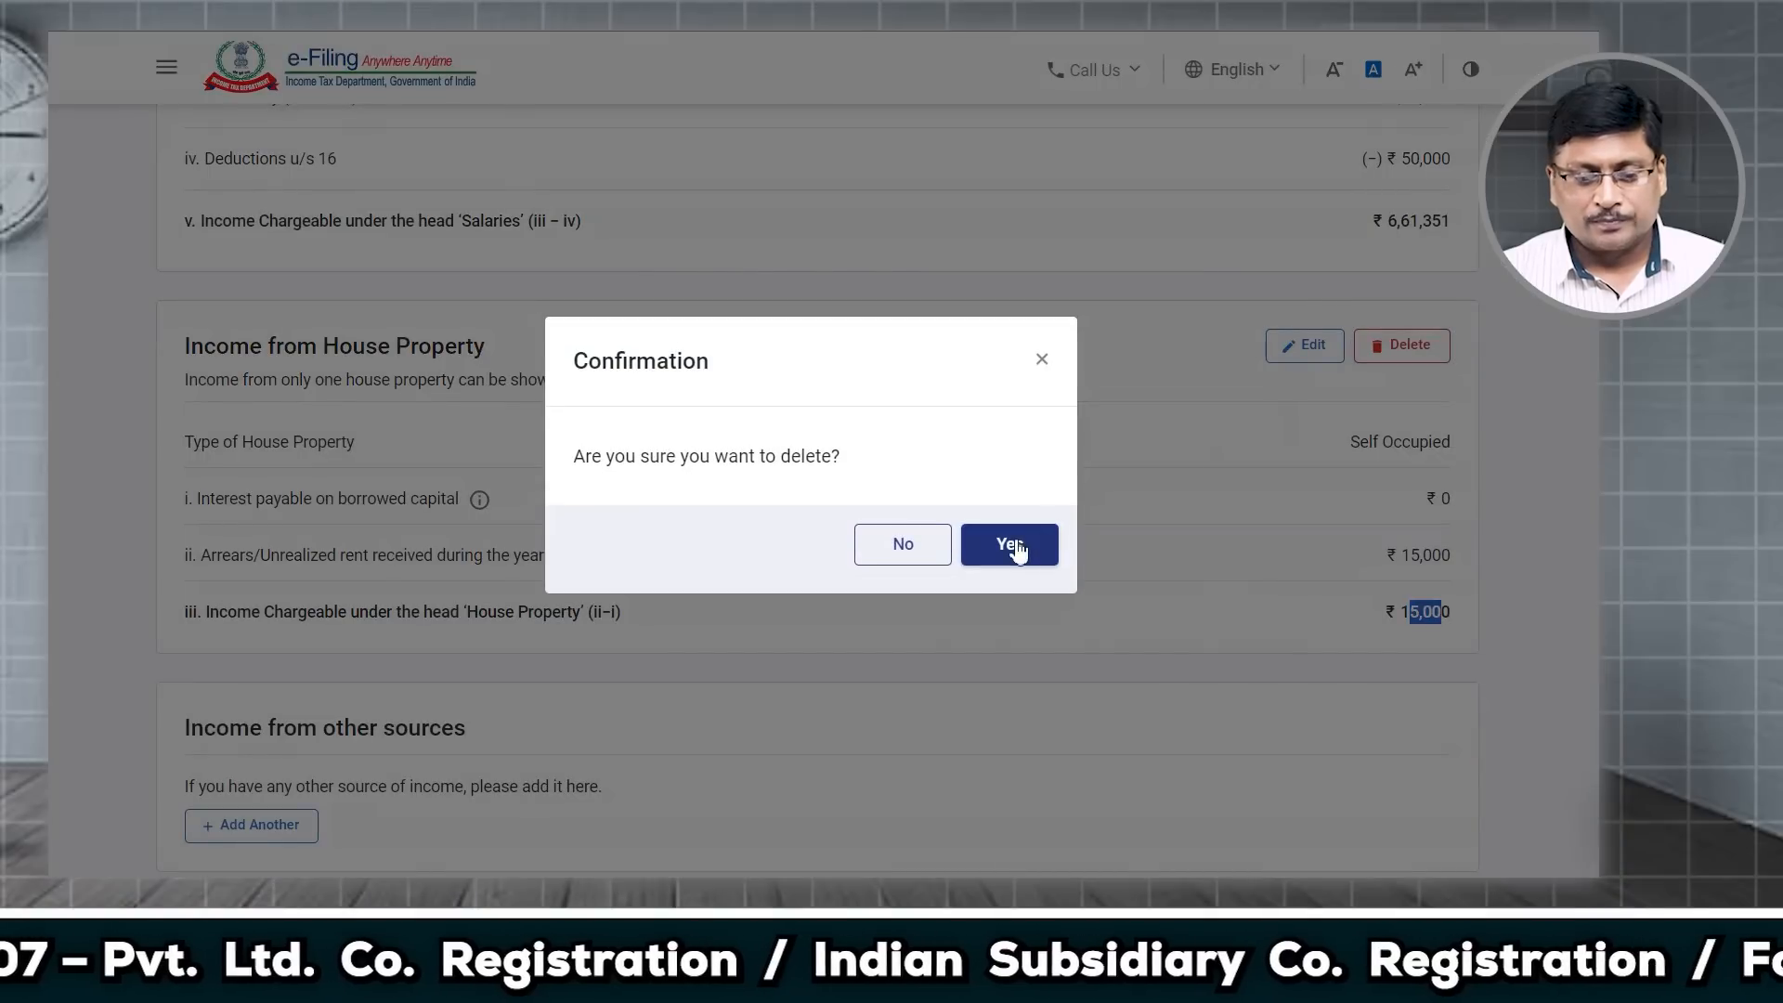
key(Return)
click(1285, 464)
click(270, 568)
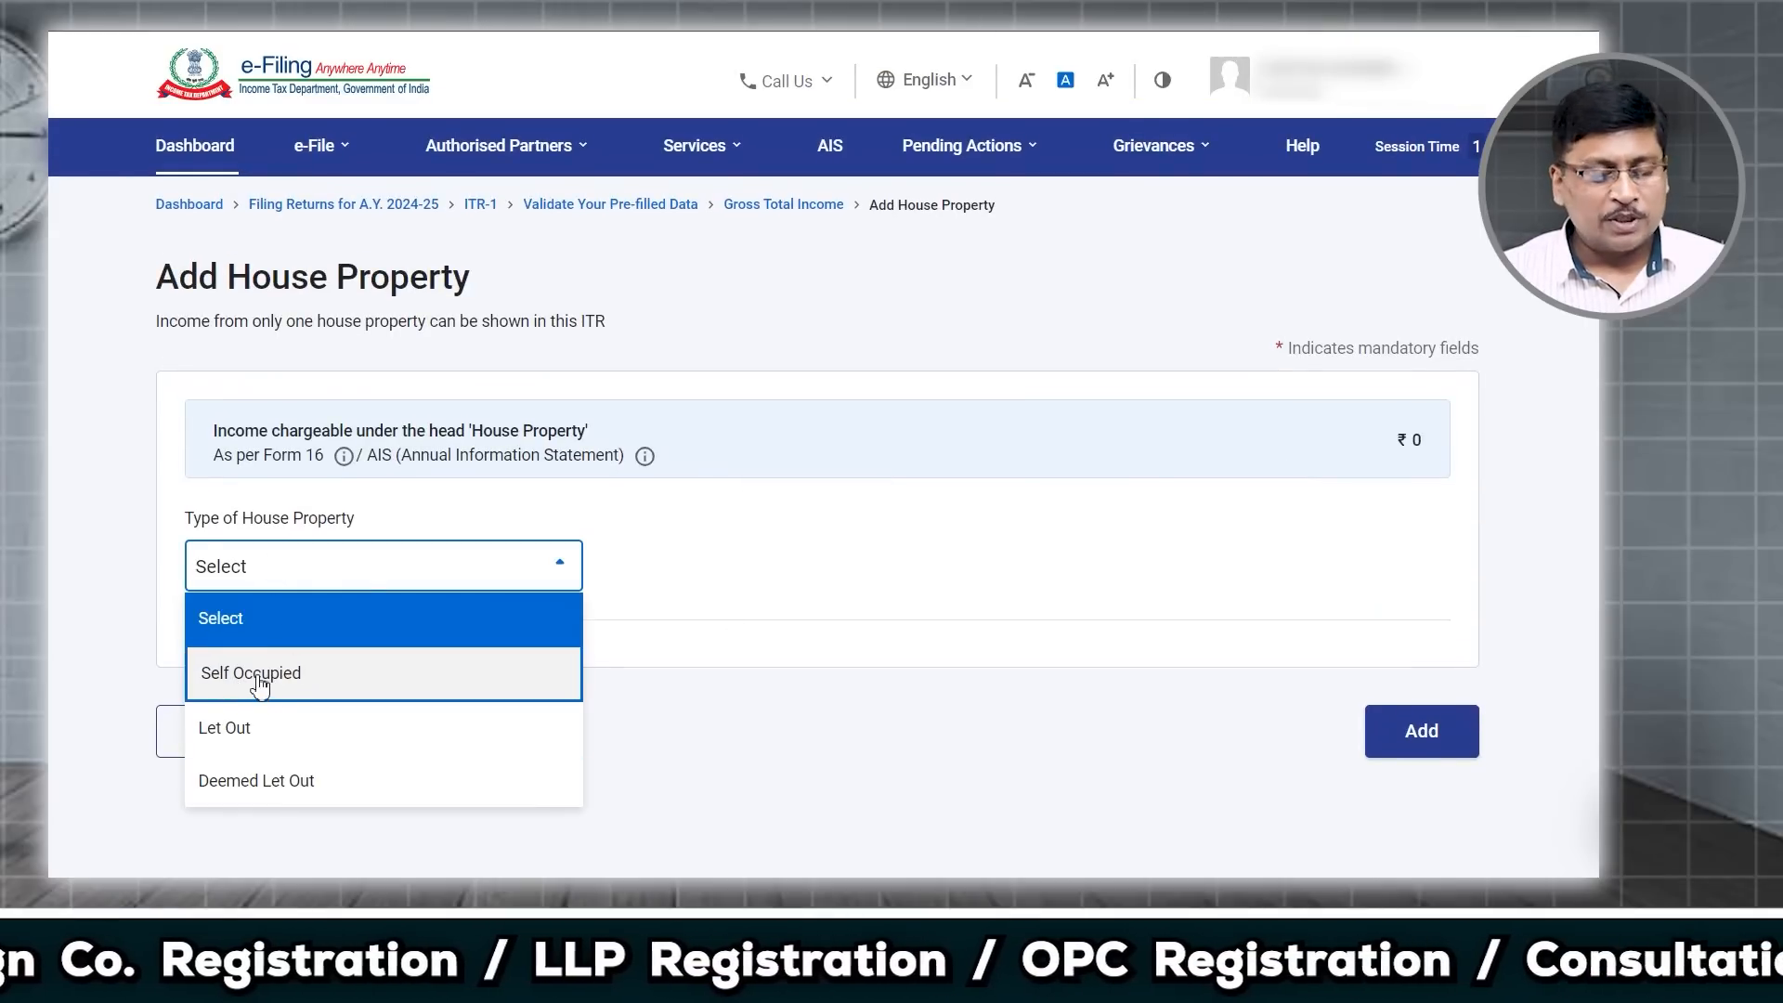
click(242, 734)
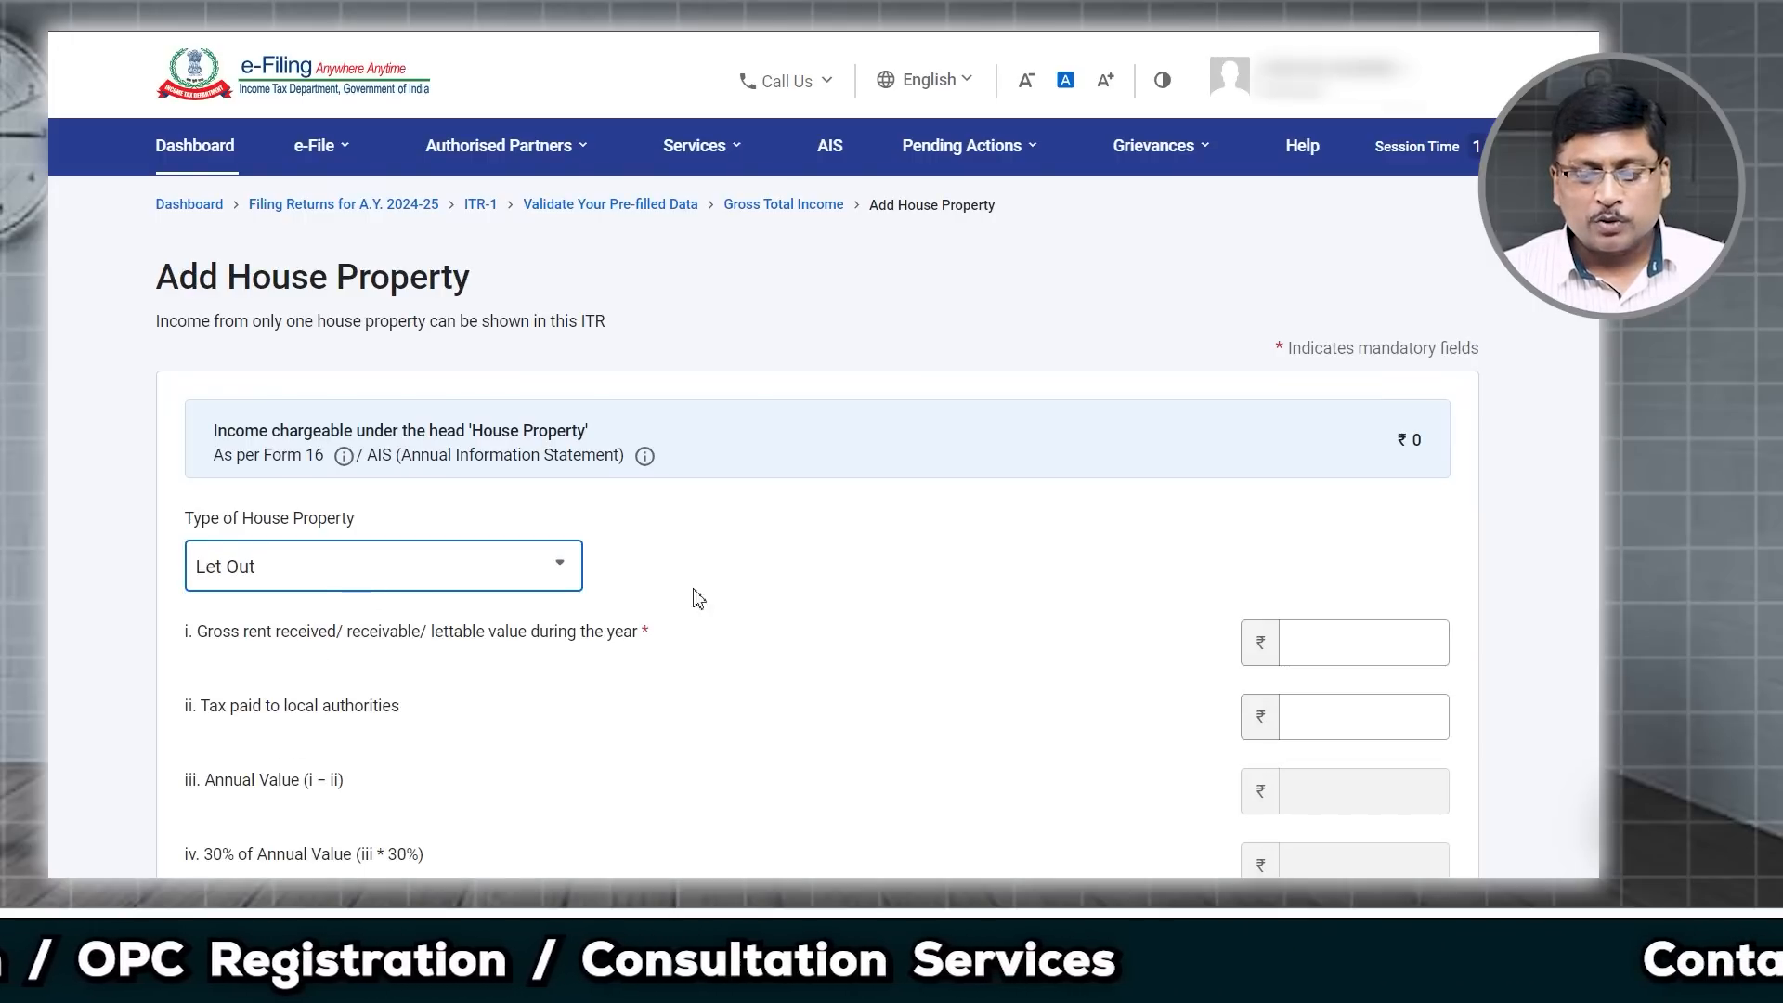
scroll(778, 601, down, 2)
scroll(778, 602, down, 1)
Step: Enter gross rent ₹1,50,000, local taxes ₹500 and interest ₹2,00,000, giving a ₹-95,350 loss
click(1352, 359)
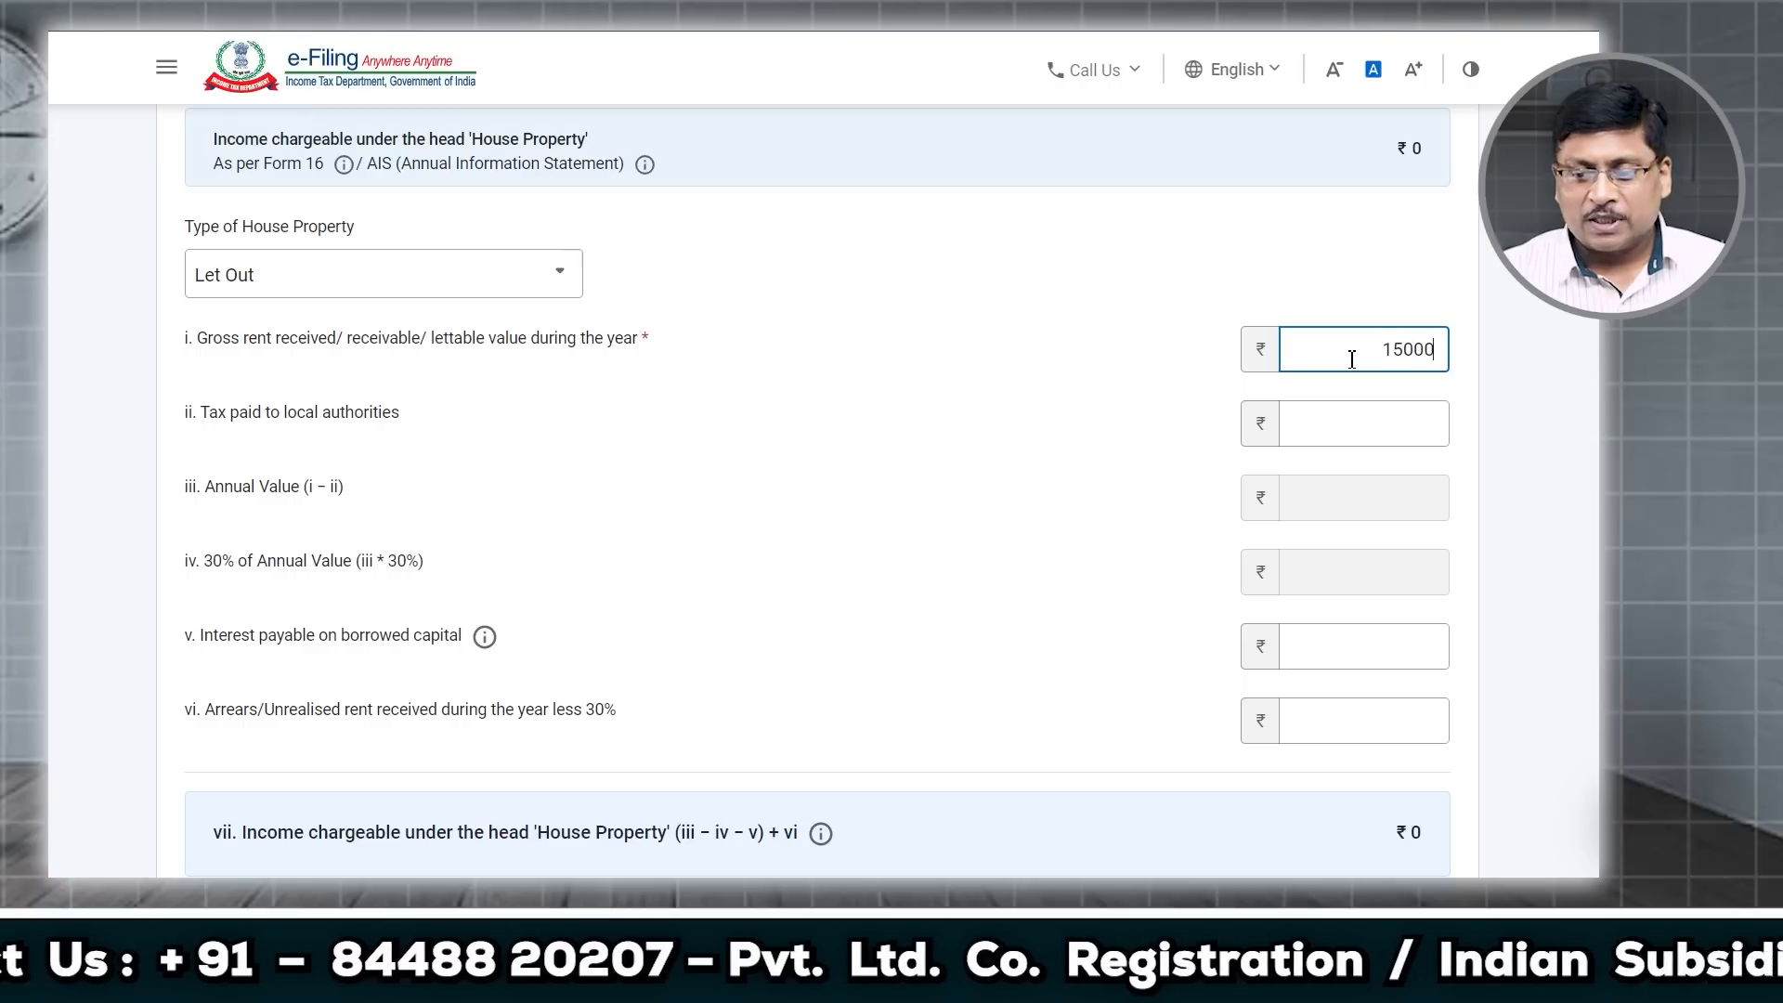
click(1365, 414)
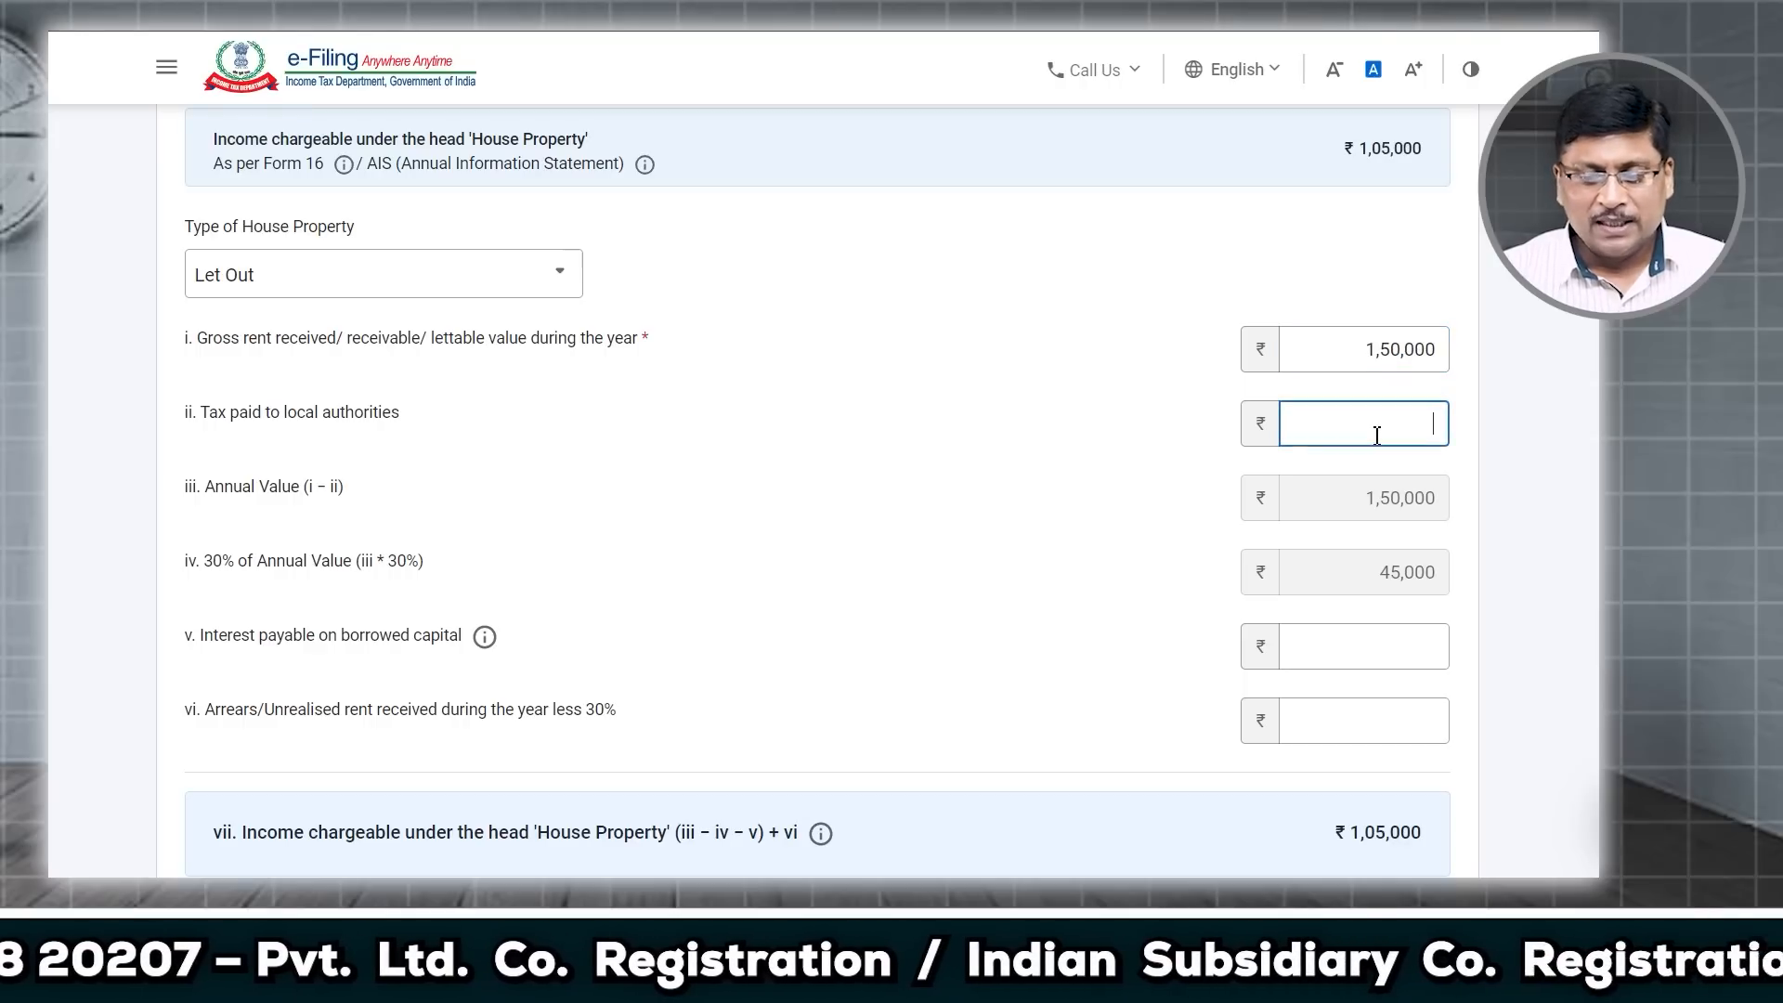
text(00)
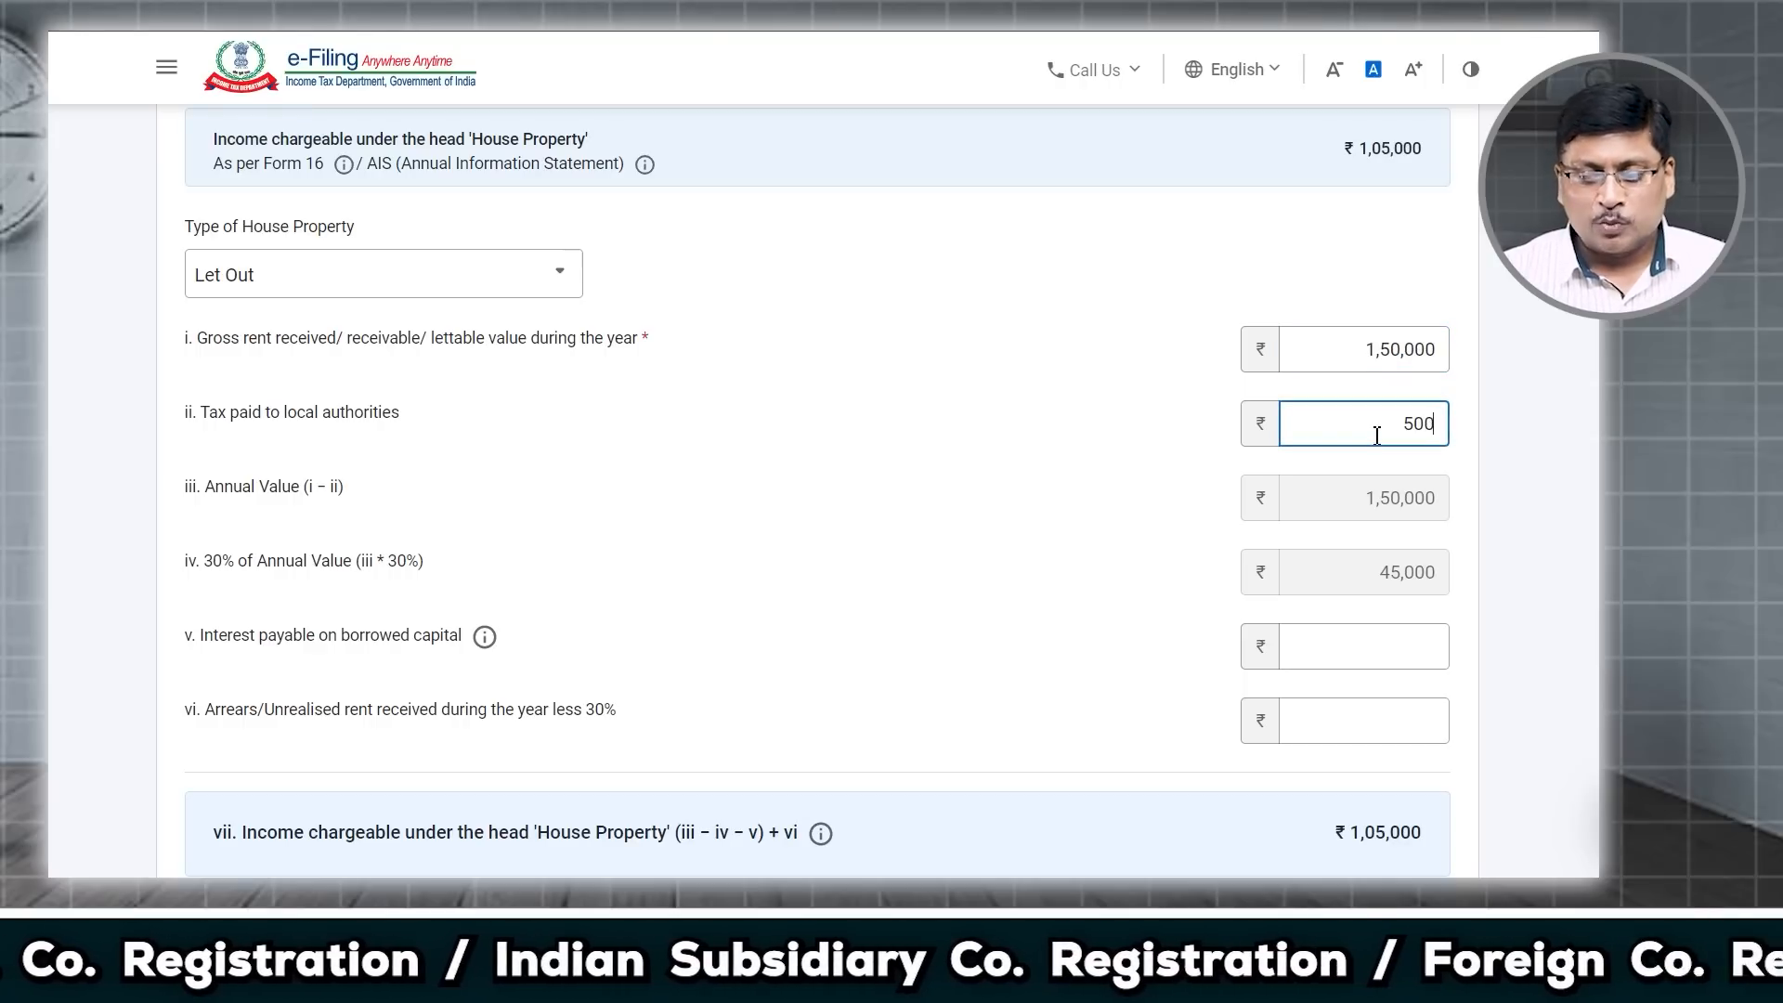
click(1339, 641)
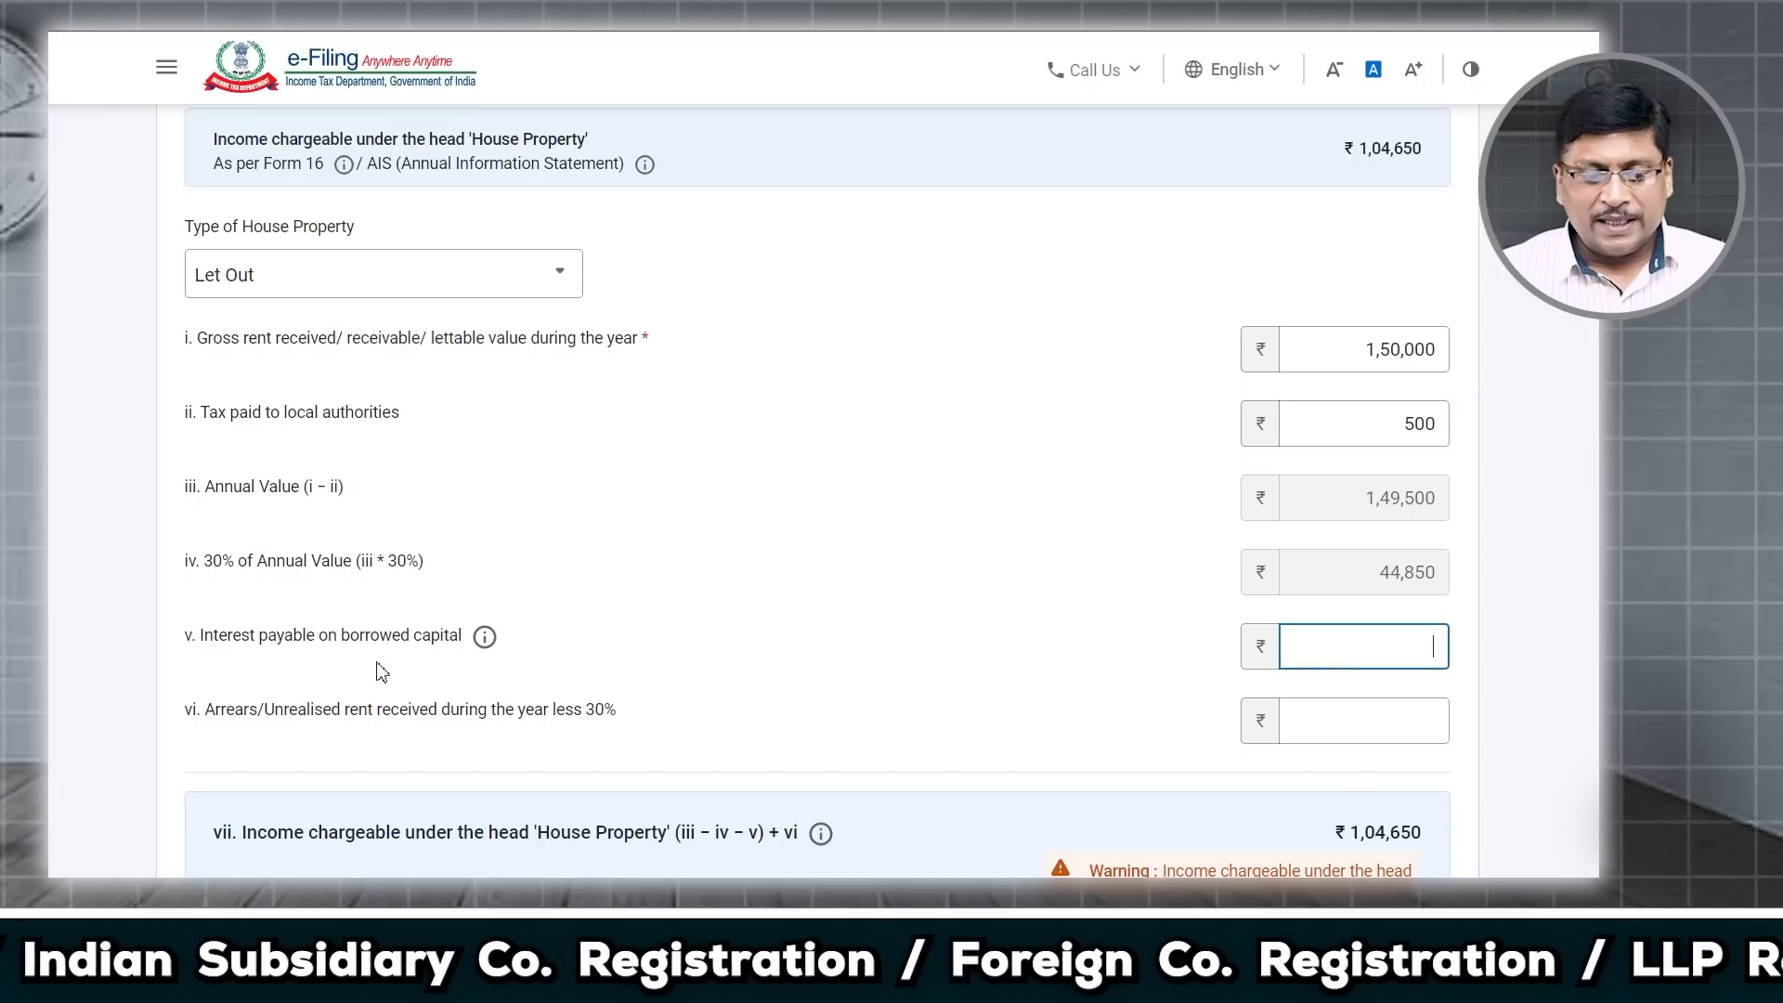
drag(226, 641, 457, 647)
click(1348, 649)
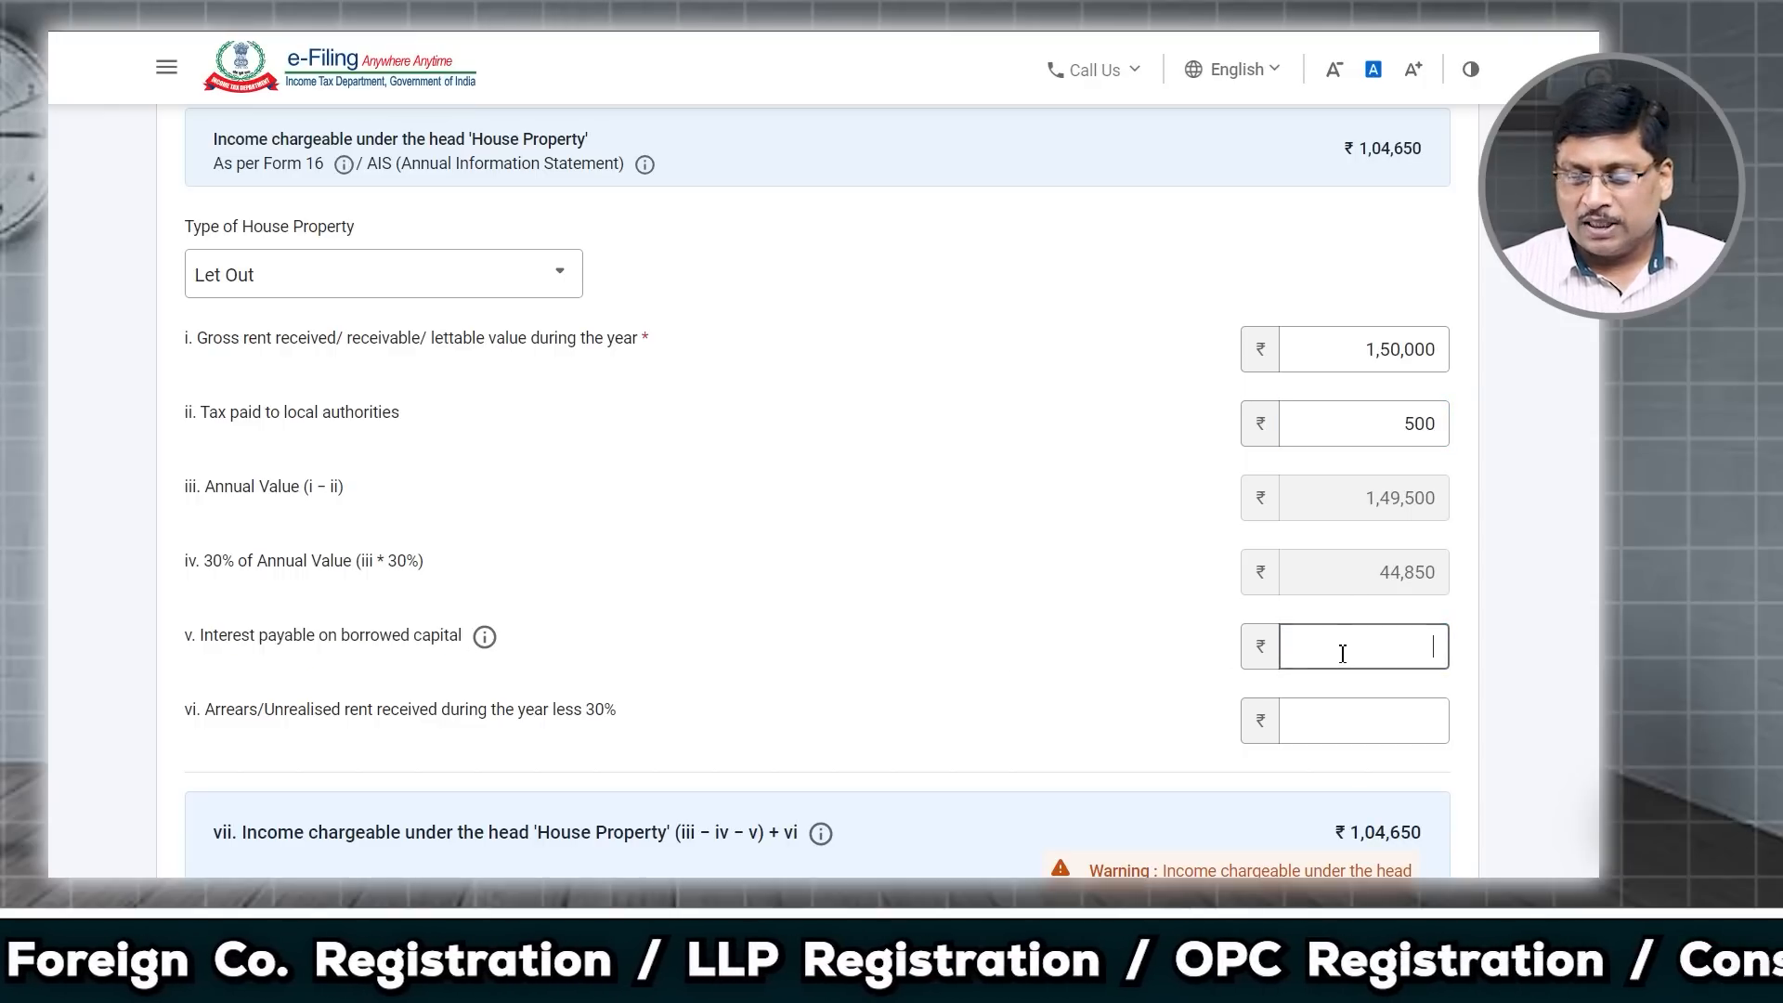
text(200000)
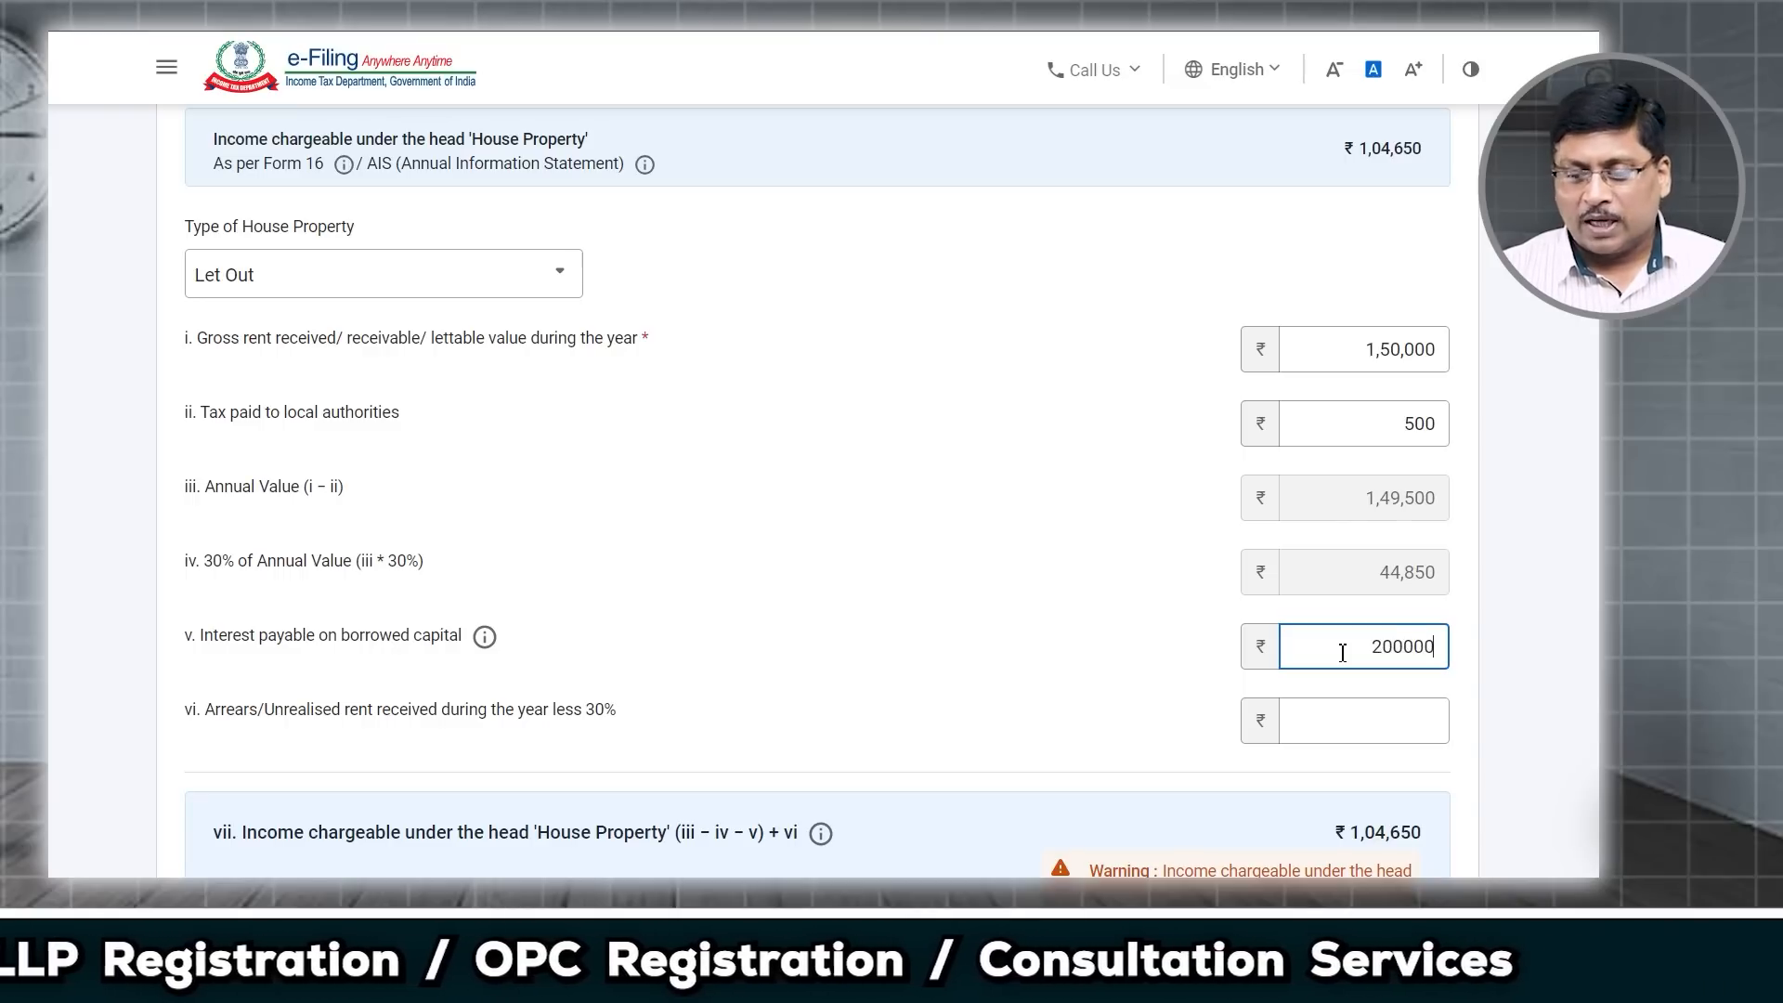
click(1349, 729)
drag(291, 713, 603, 715)
scroll(836, 668, down, 2)
scroll(928, 622, down, 1)
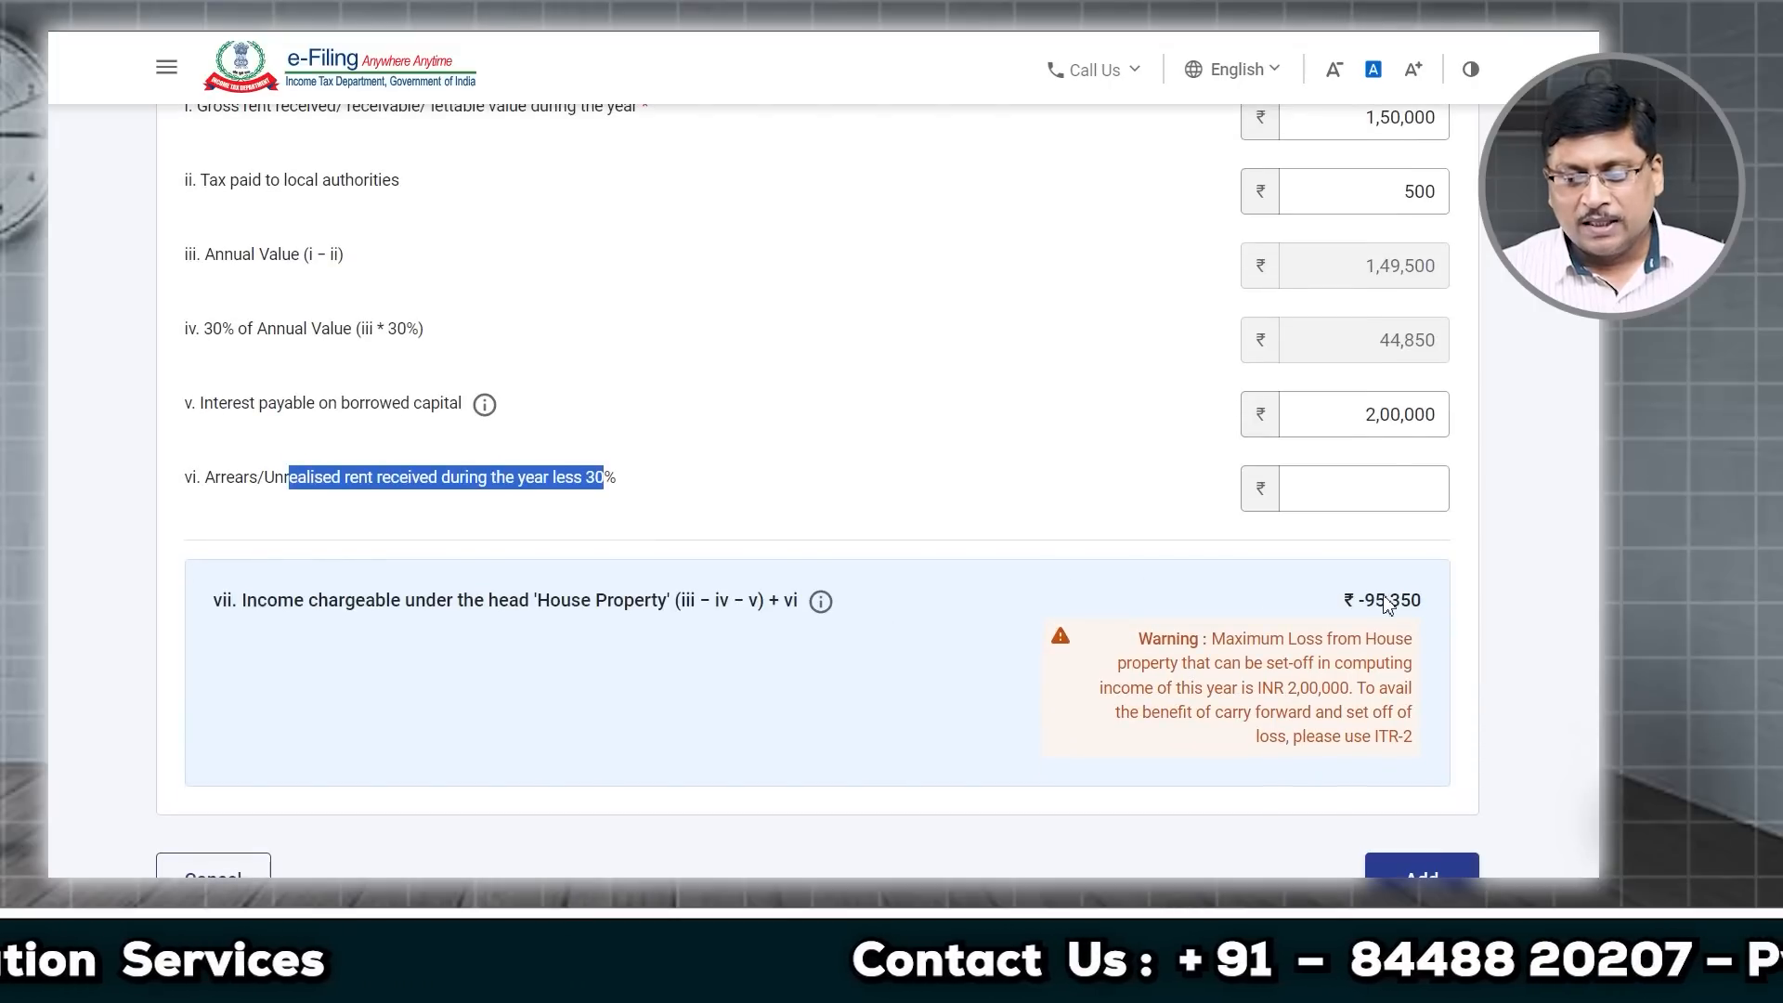
click(1365, 608)
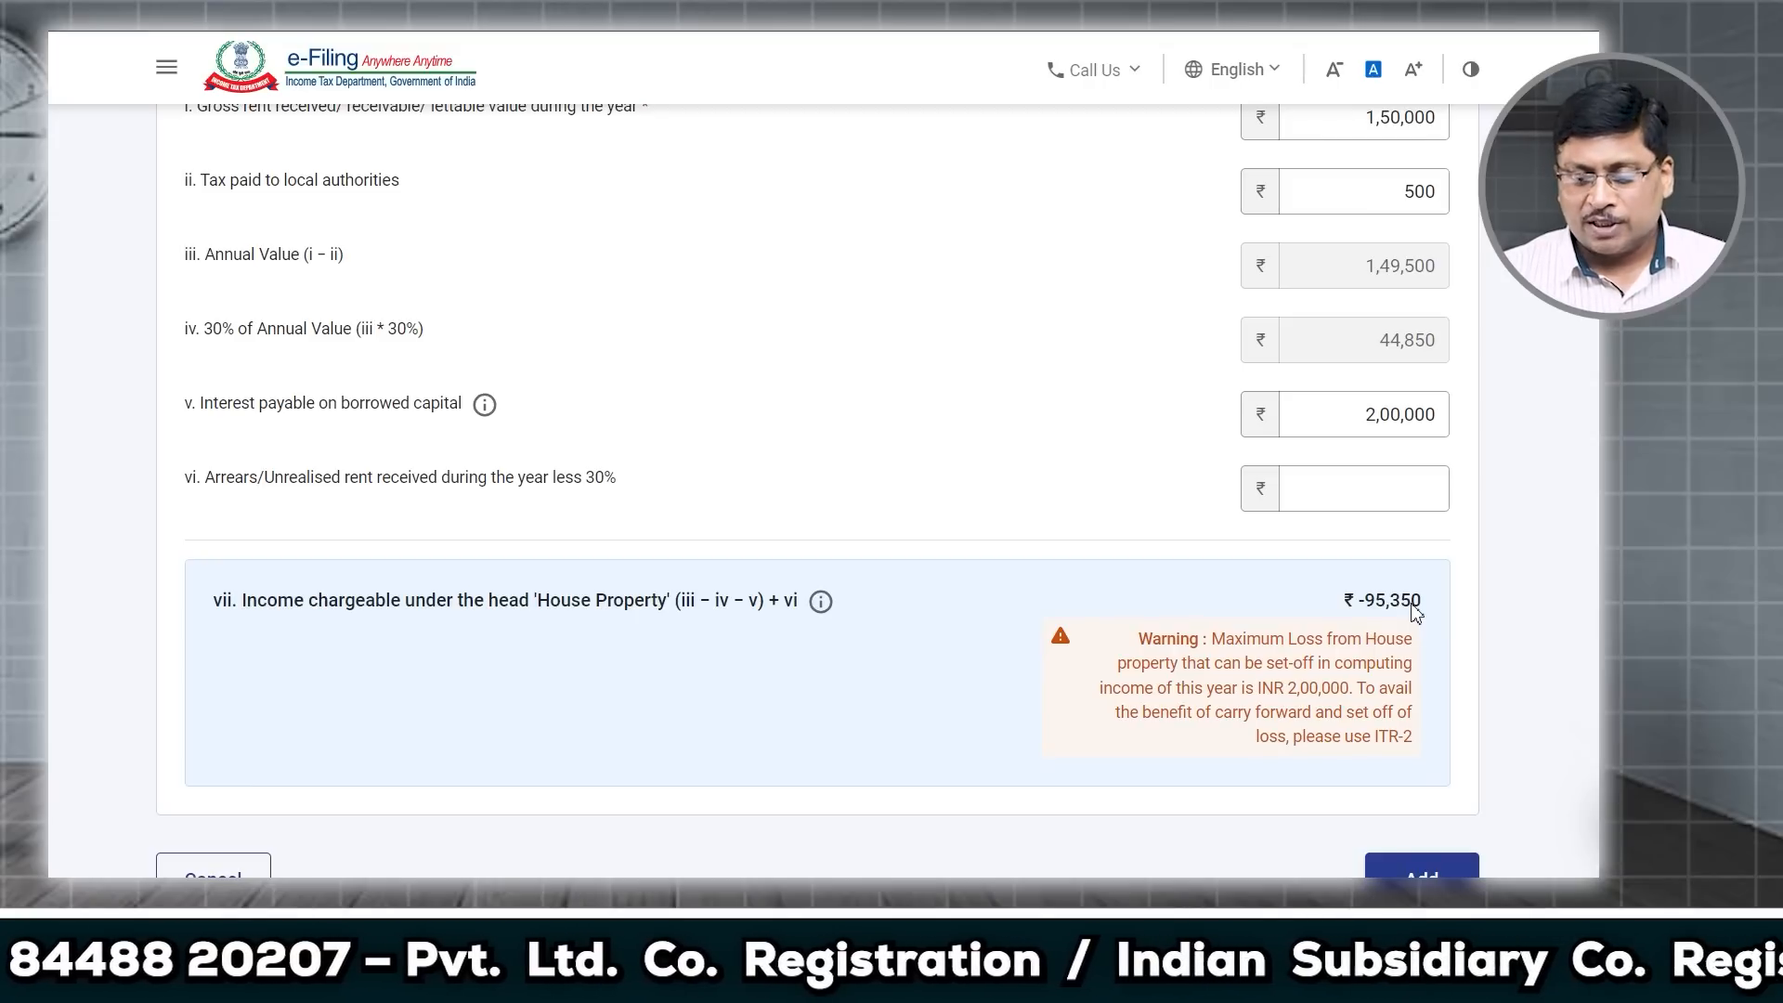
Step: Add the Let Out property with its ₹-95,350 house property loss
scroll(1374, 780, down, 1)
click(1405, 762)
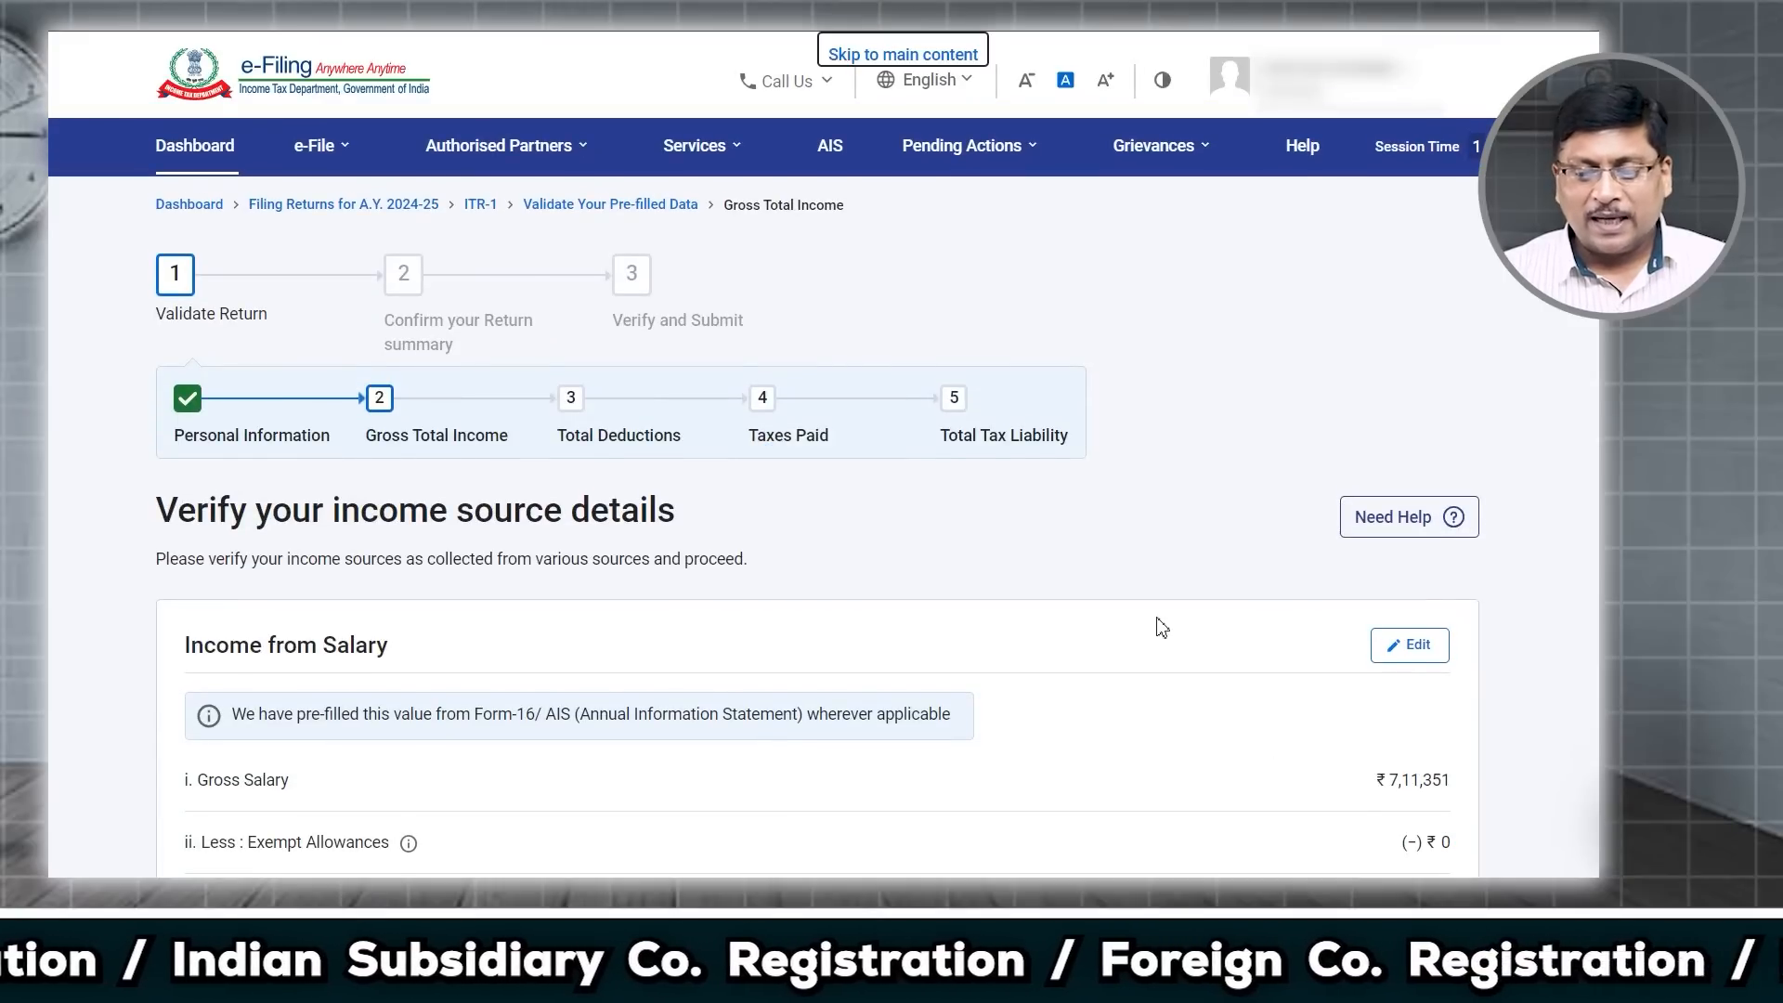
scroll(1161, 628, down, 10)
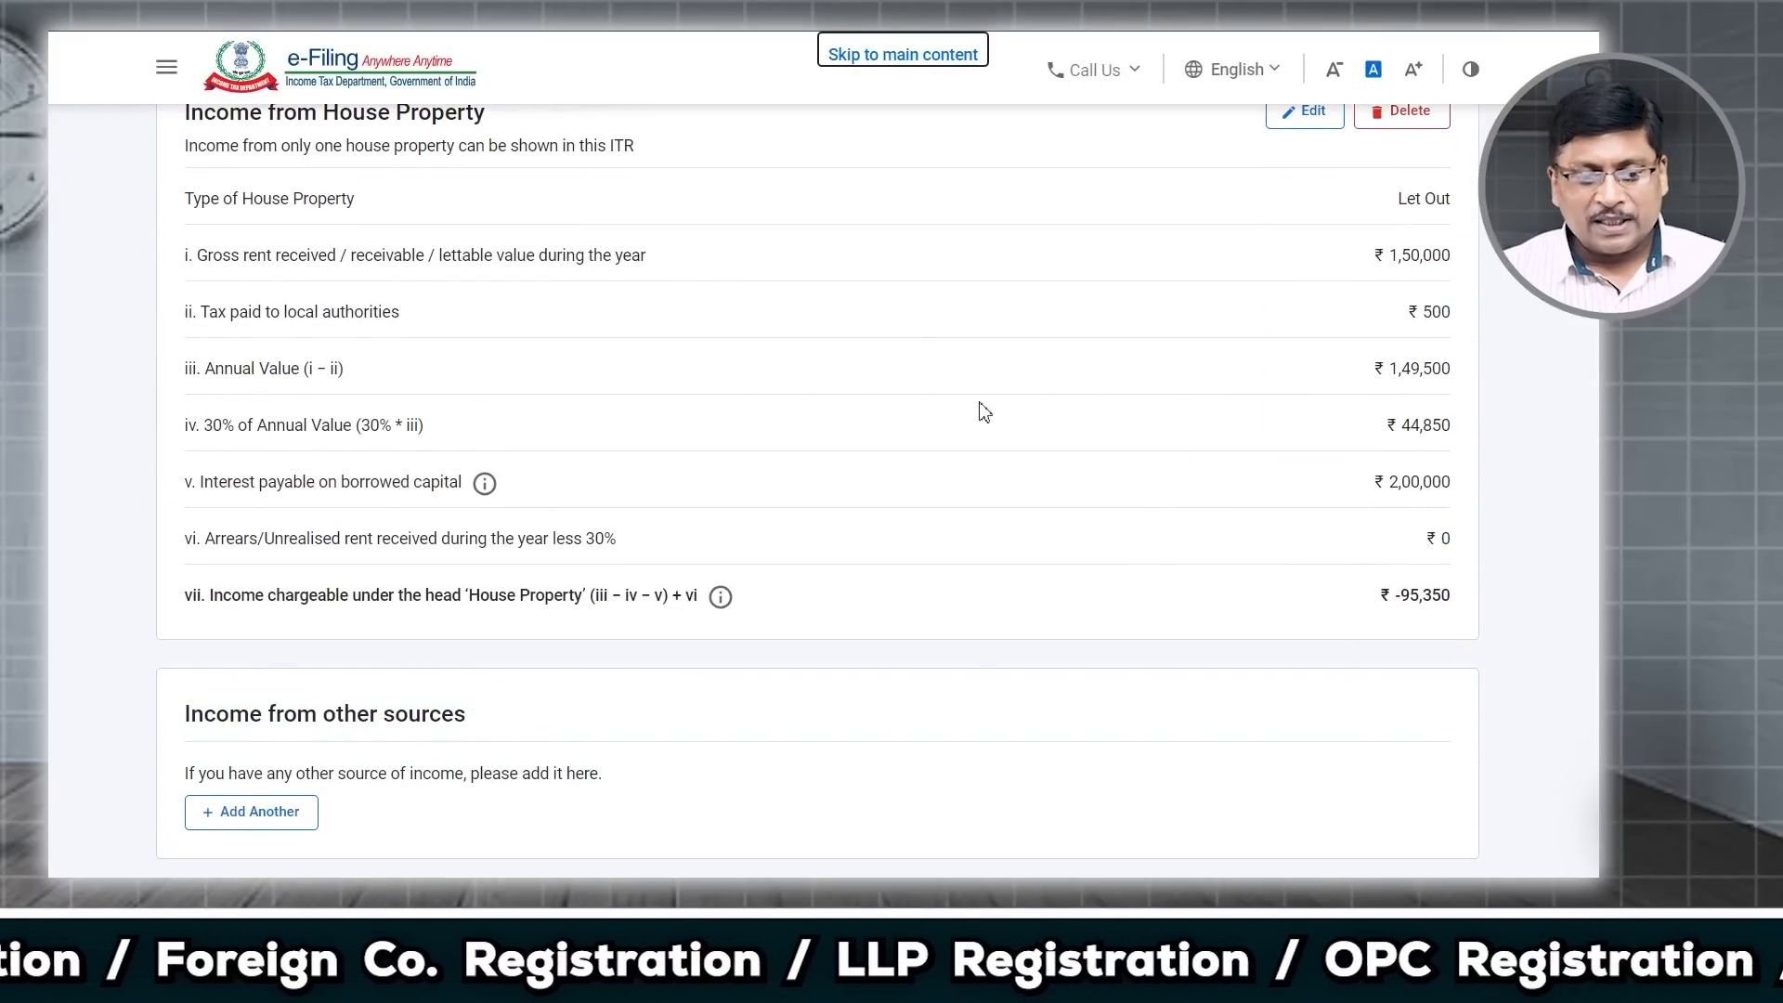
scroll(835, 343, up, 1)
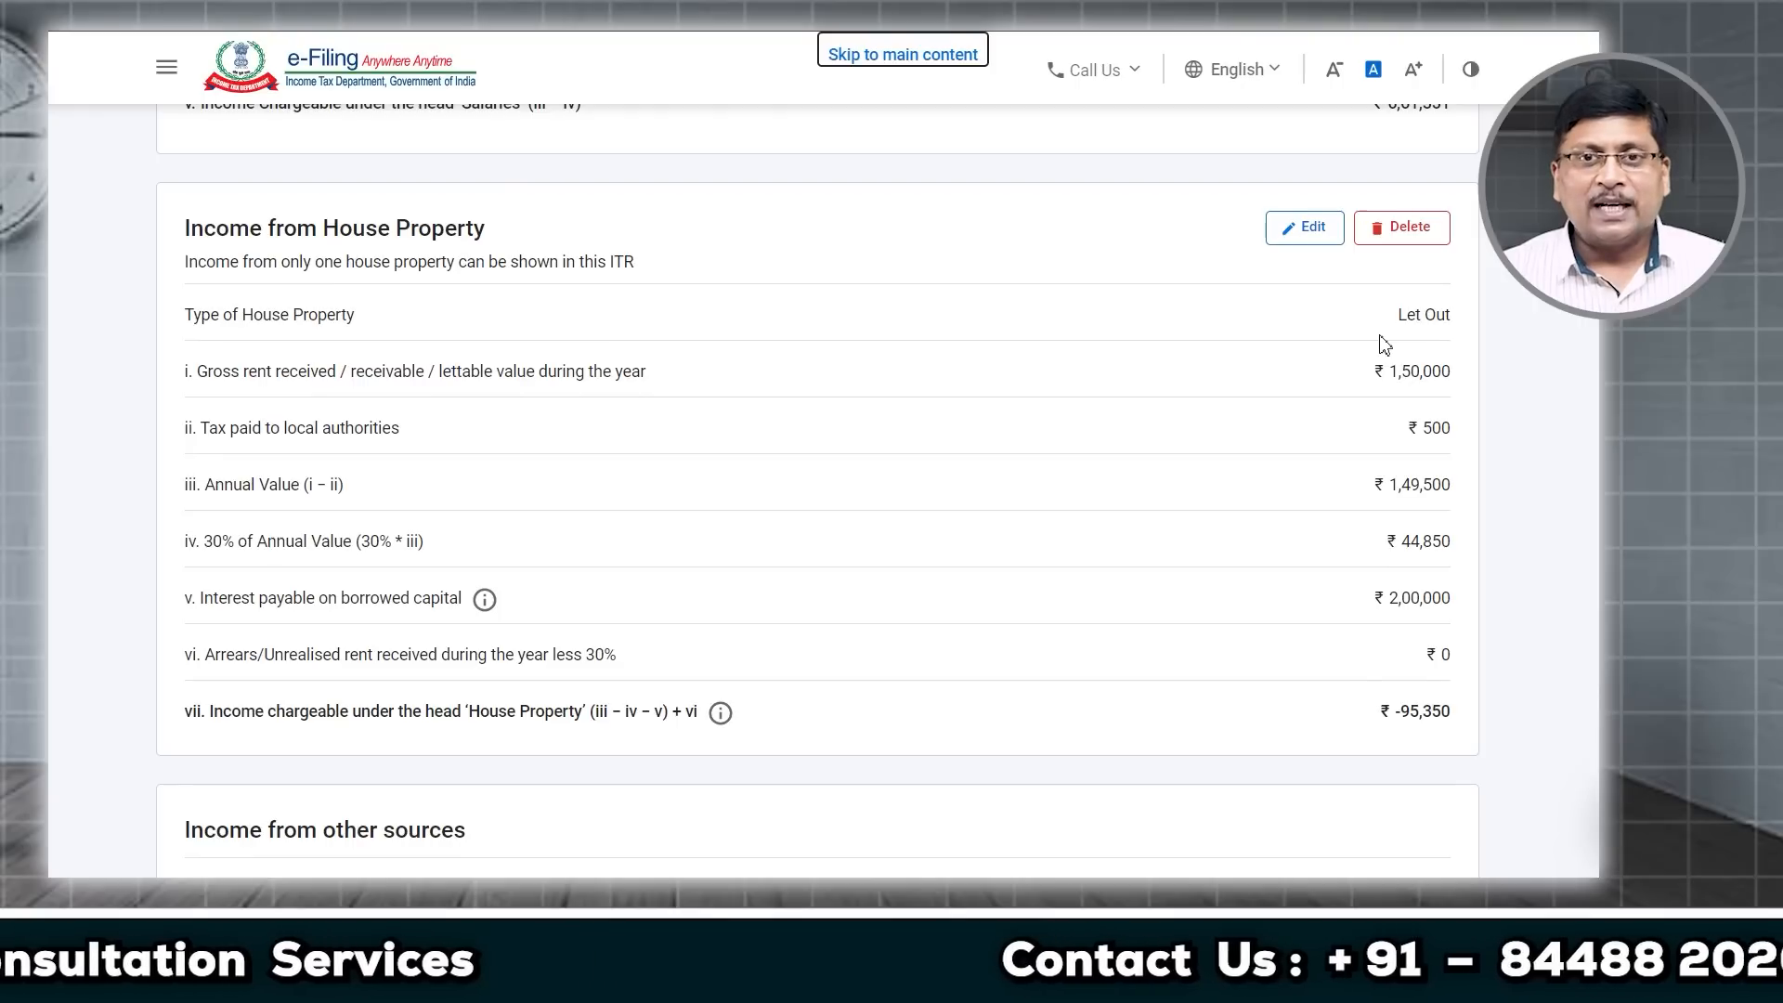
Step: Delete the house property breakup, dropping Gross Total Income to ₹6,61,351
click(1407, 227)
click(1015, 548)
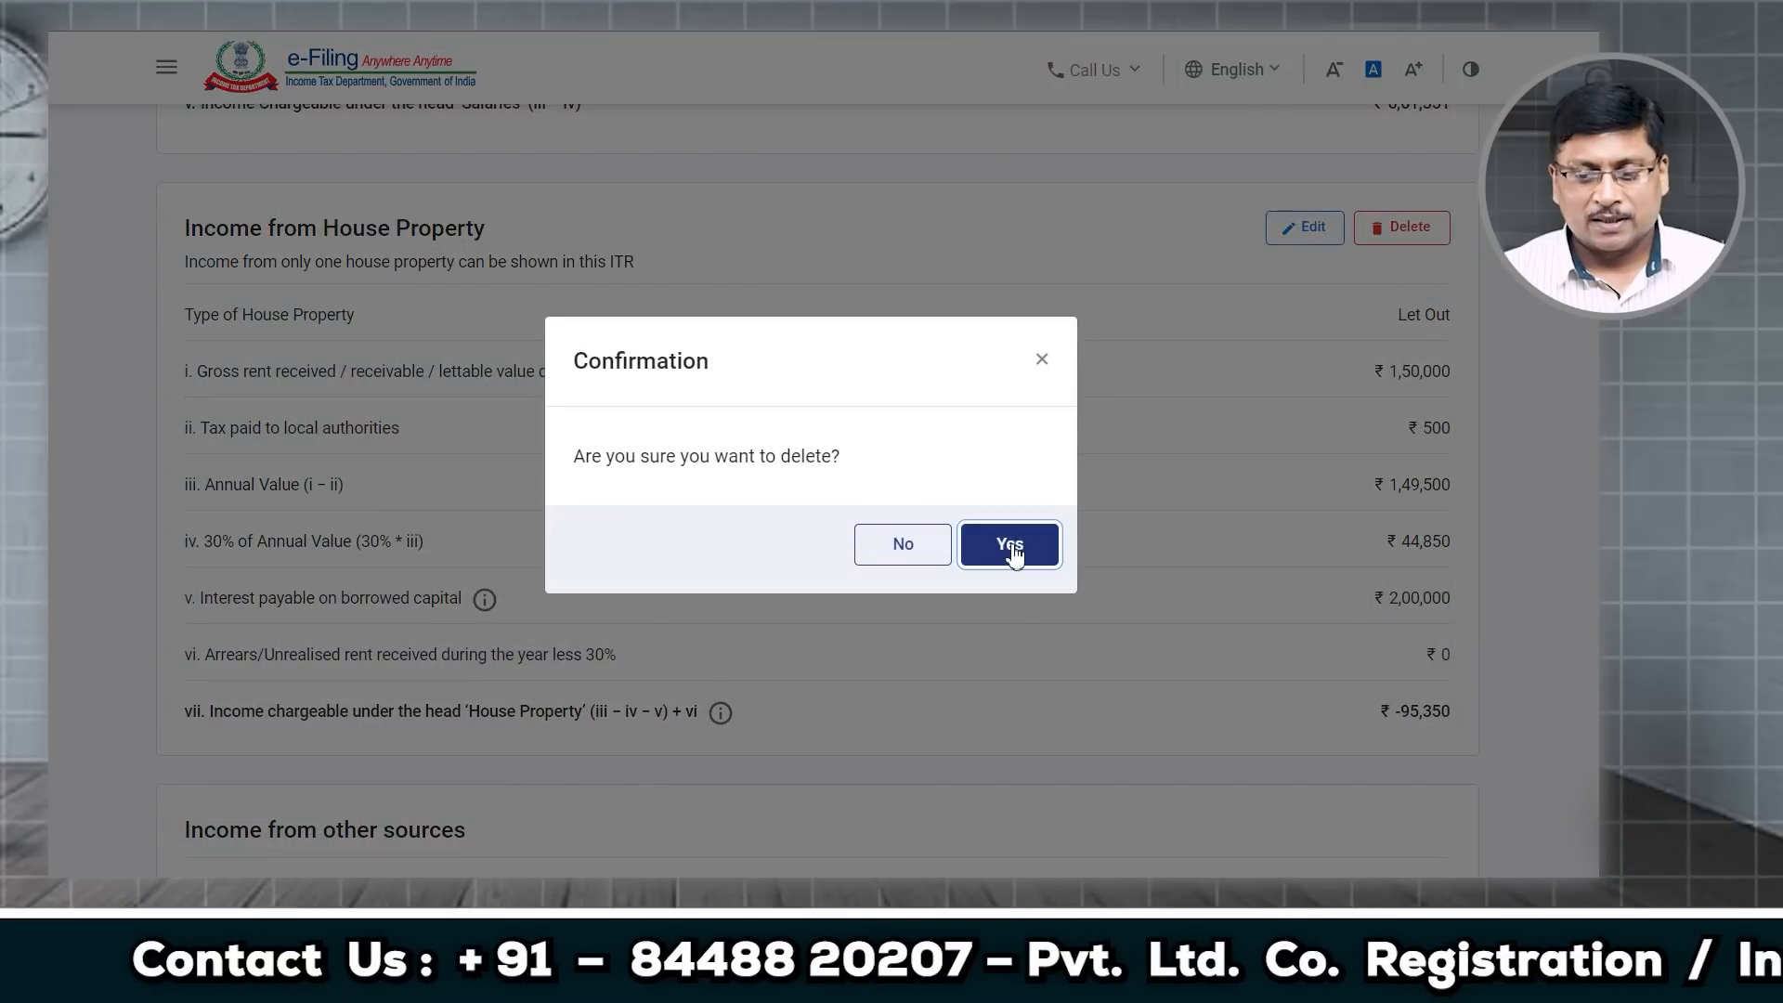
scroll(811, 557, down, 1)
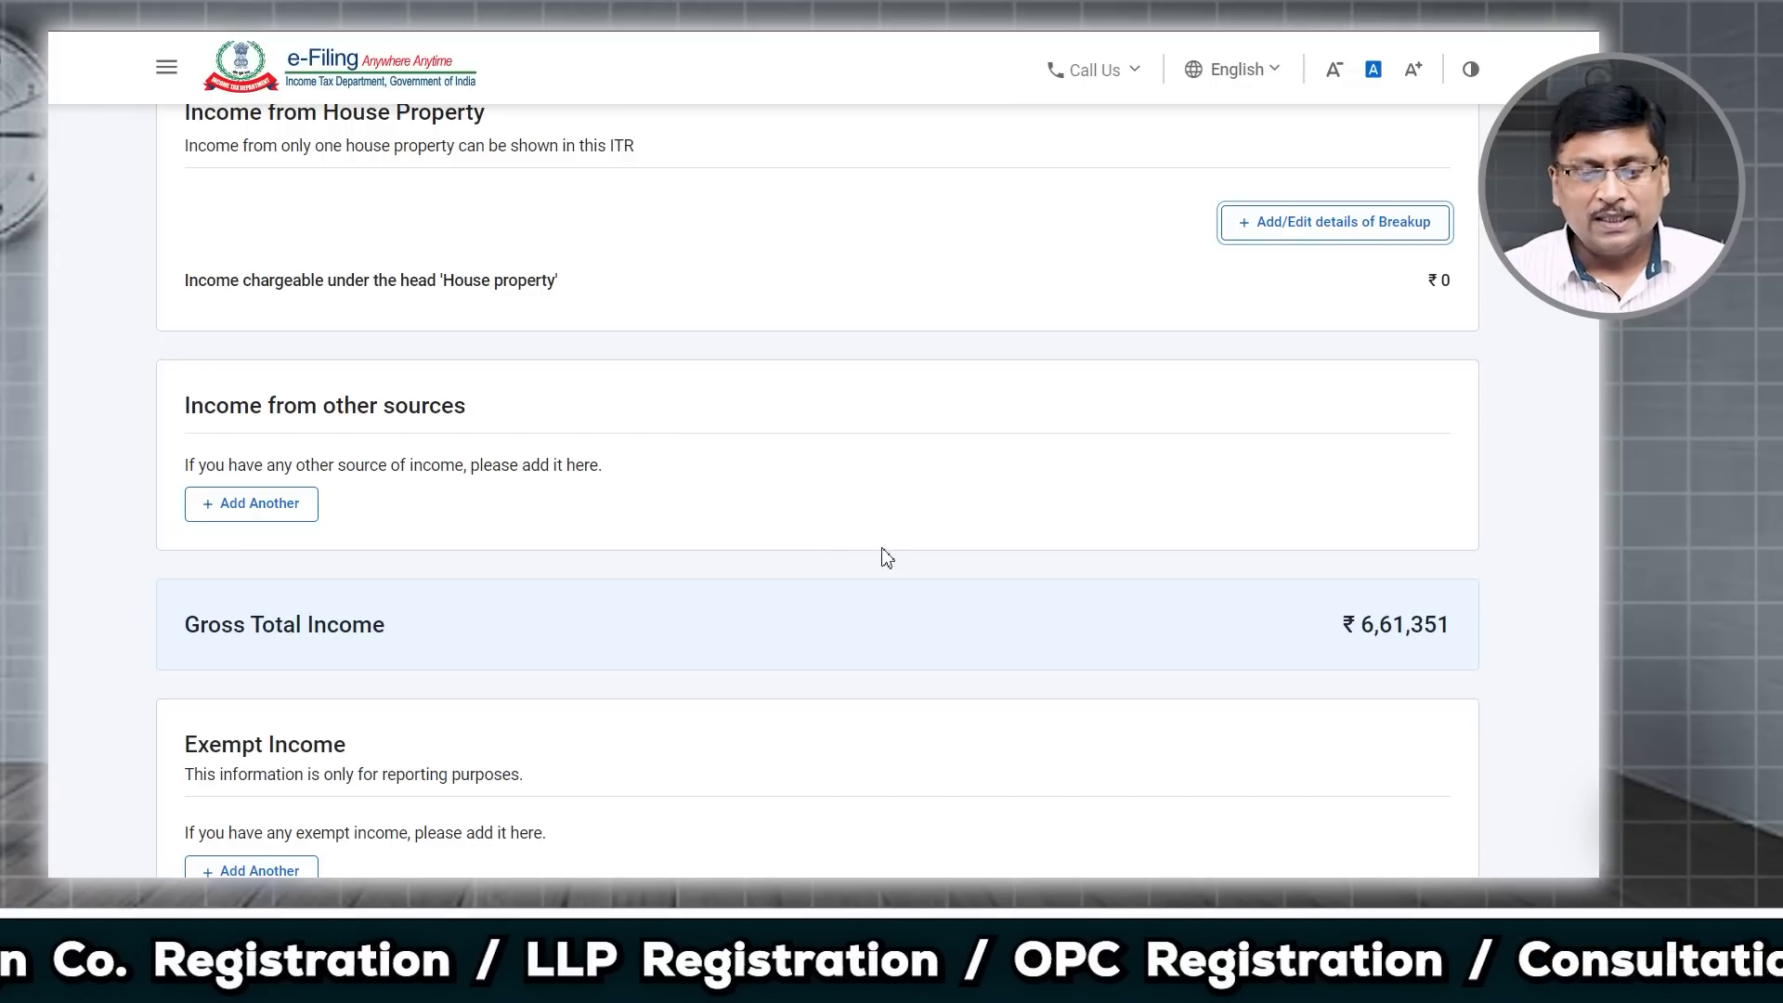
click(292, 498)
drag(251, 410, 368, 422)
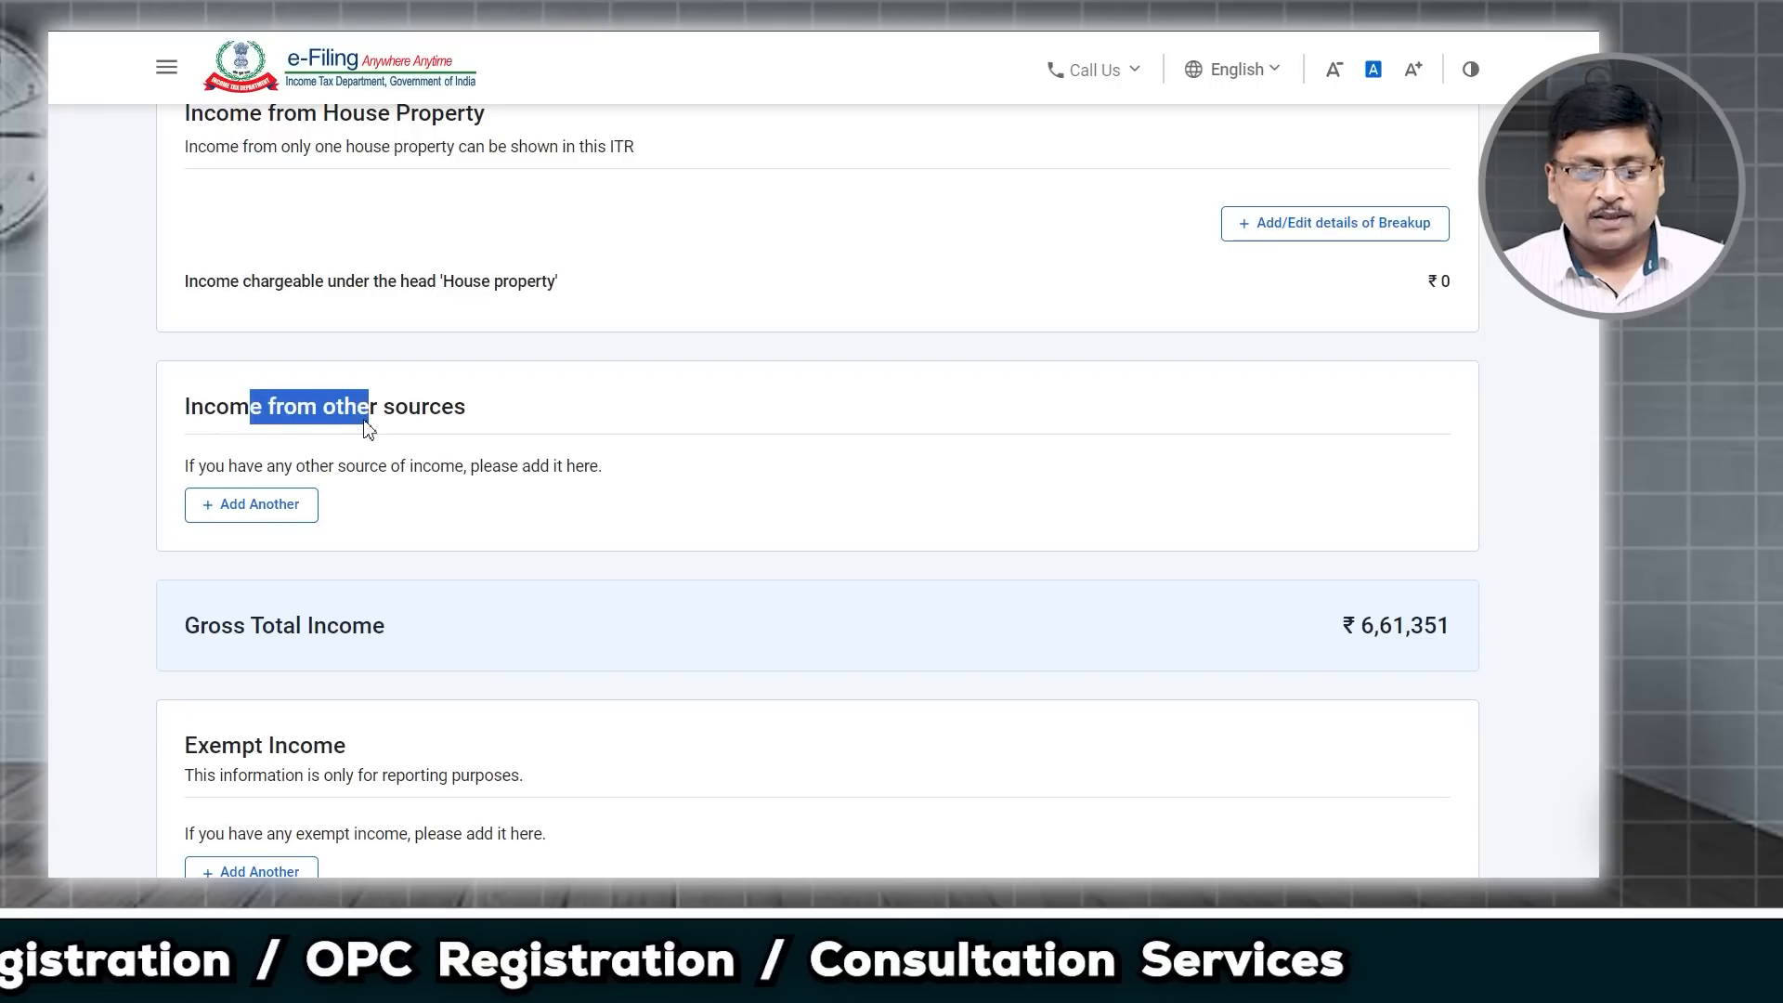
Step: Add other-sources income, answering Yes to savings bank interest of ₹1,132
click(269, 520)
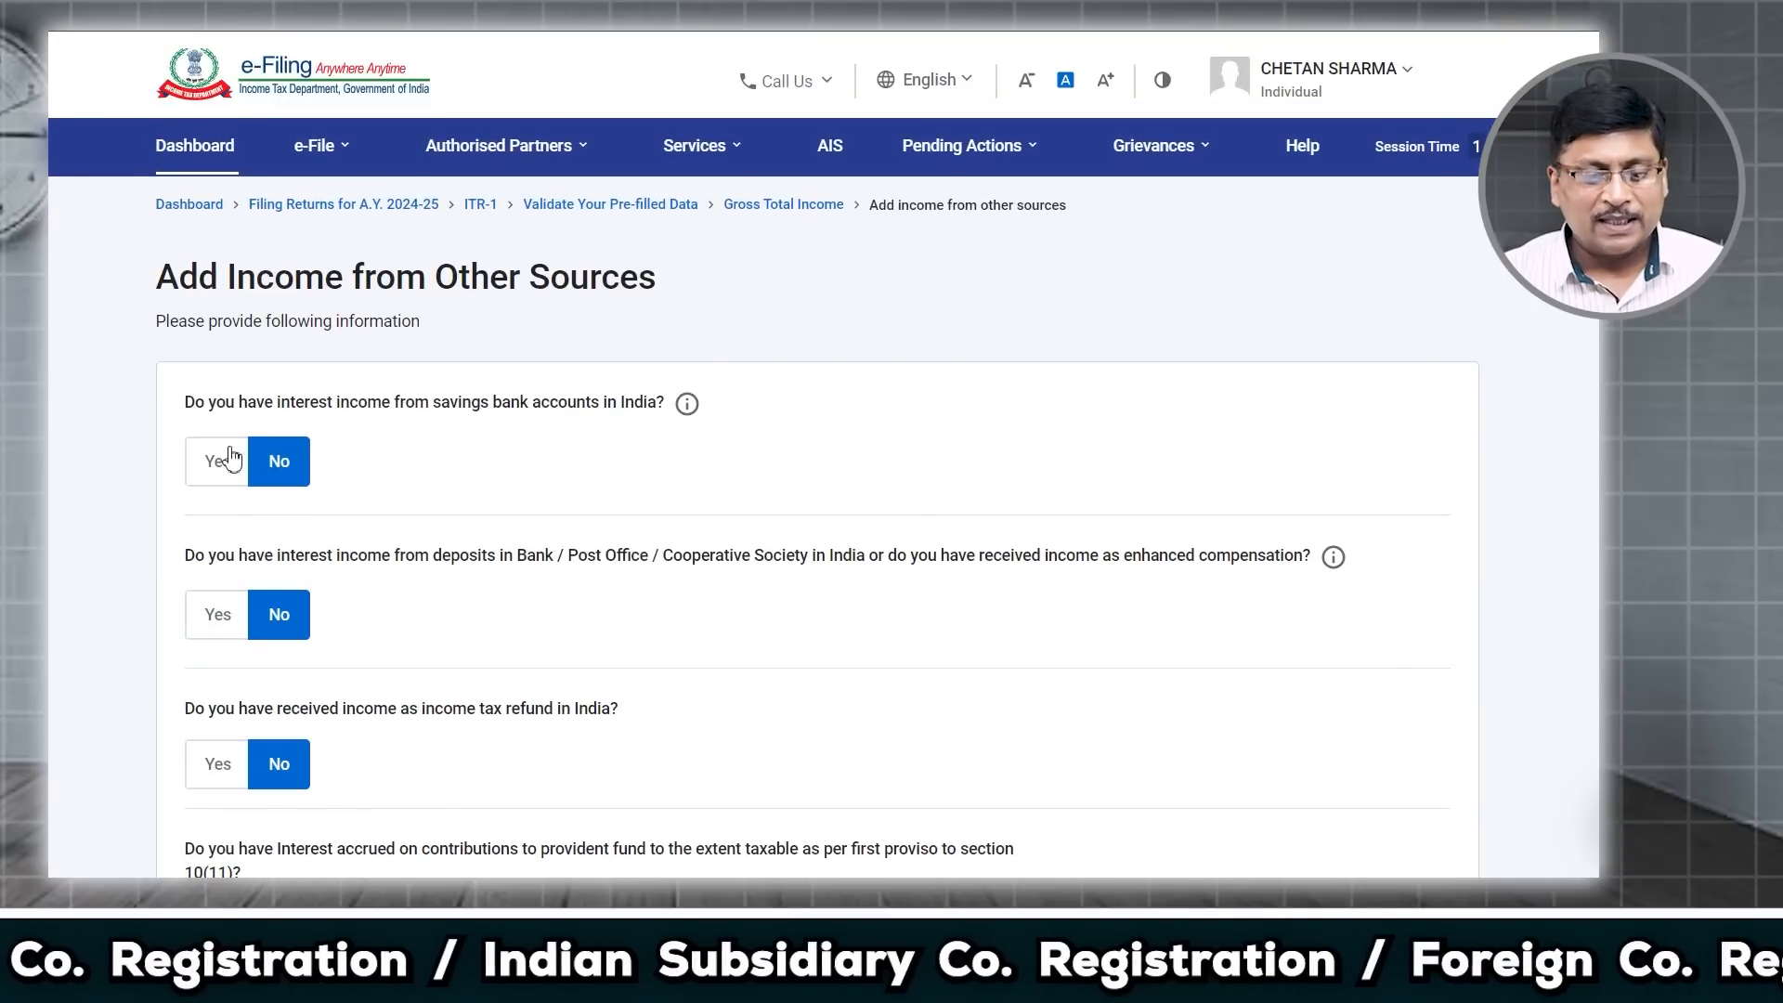
drag(206, 409, 637, 416)
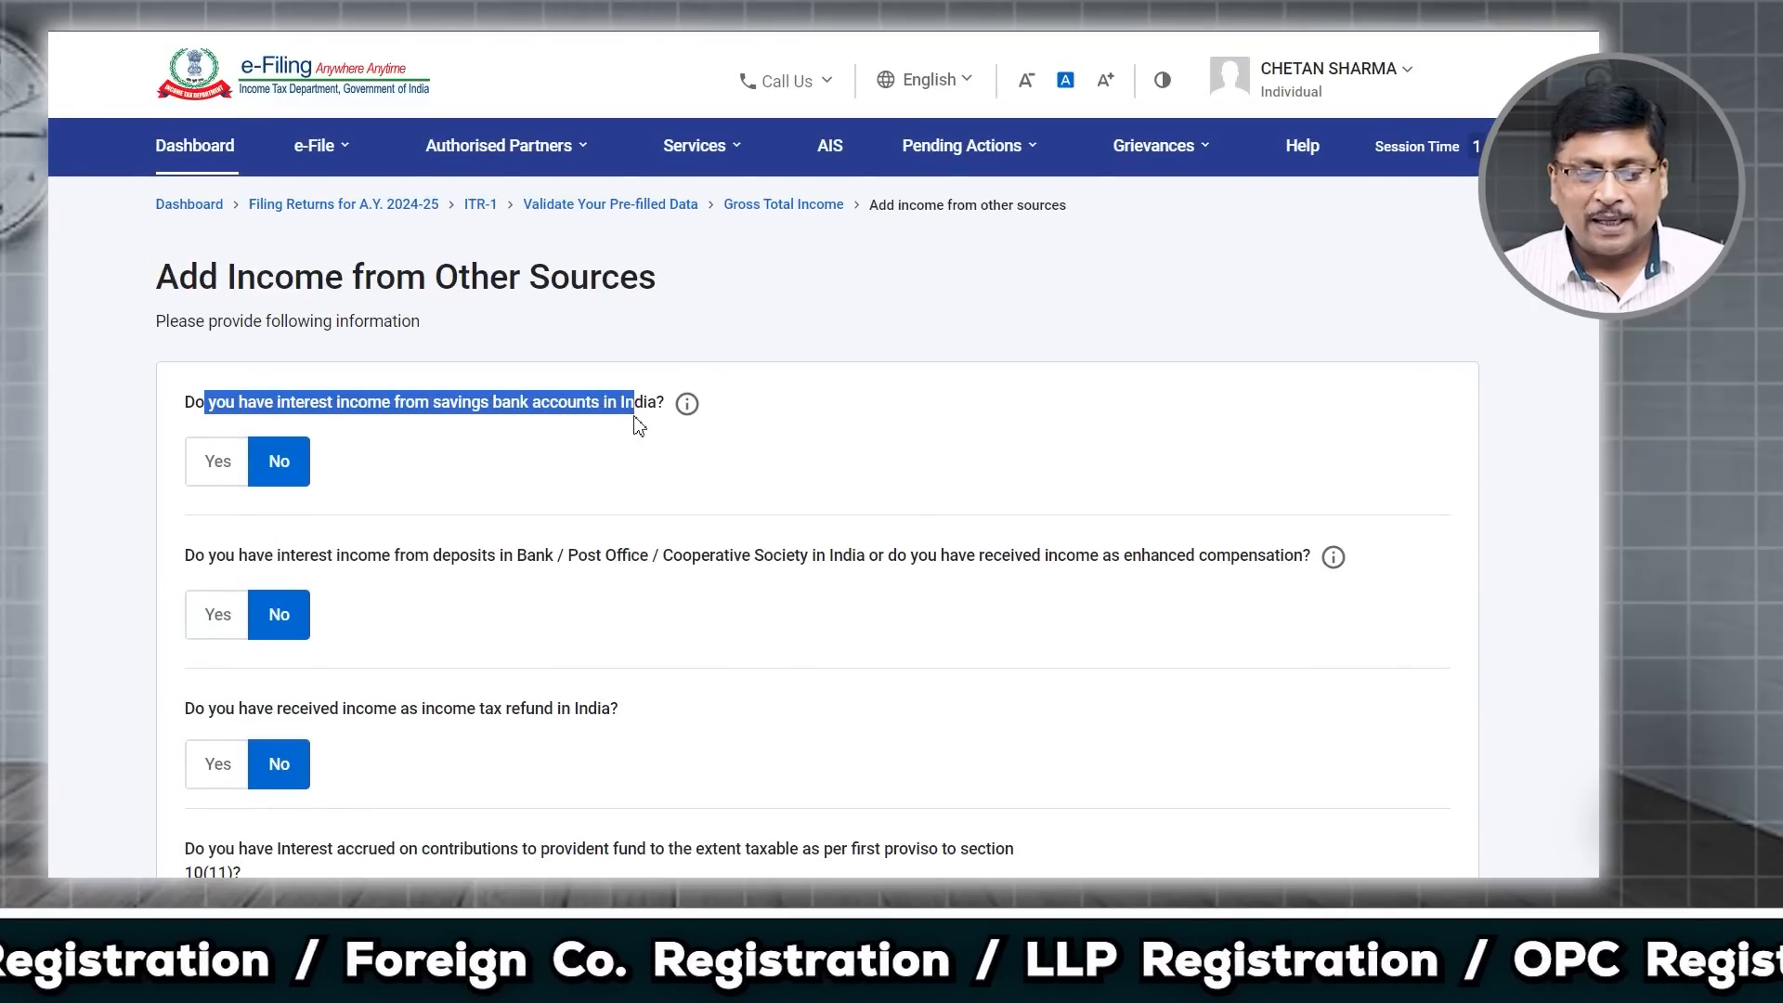
click(226, 482)
click(264, 546)
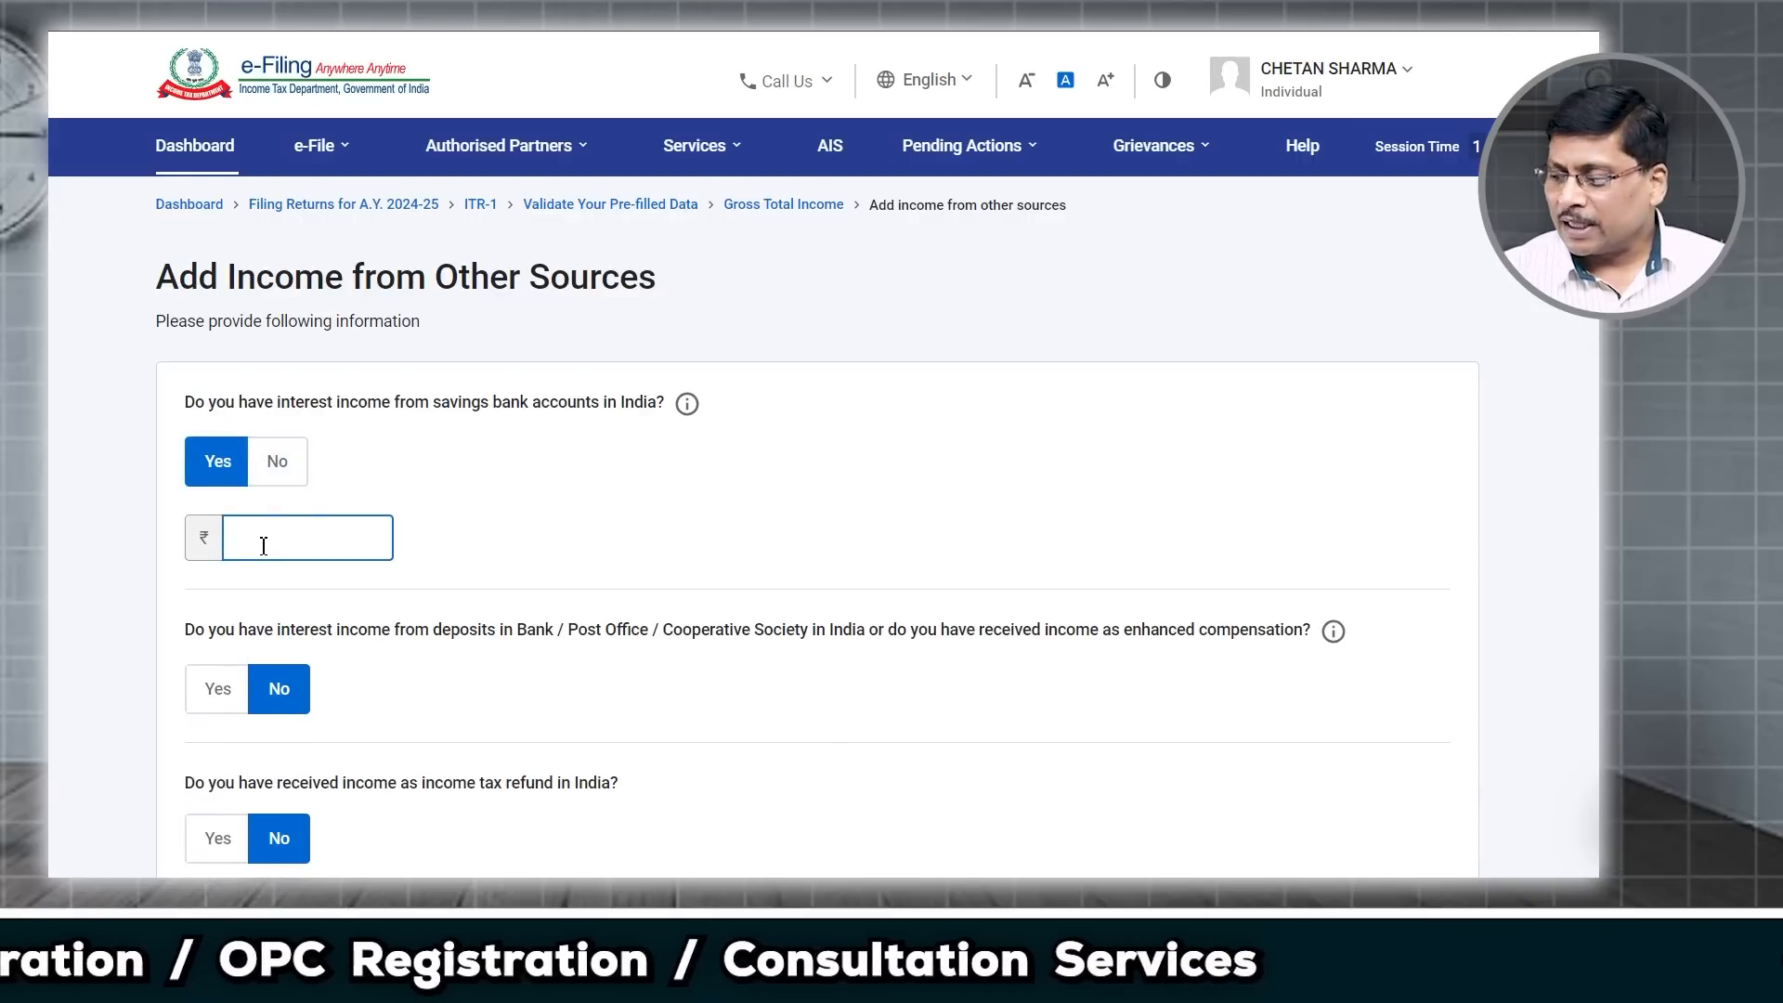
text(1,132)
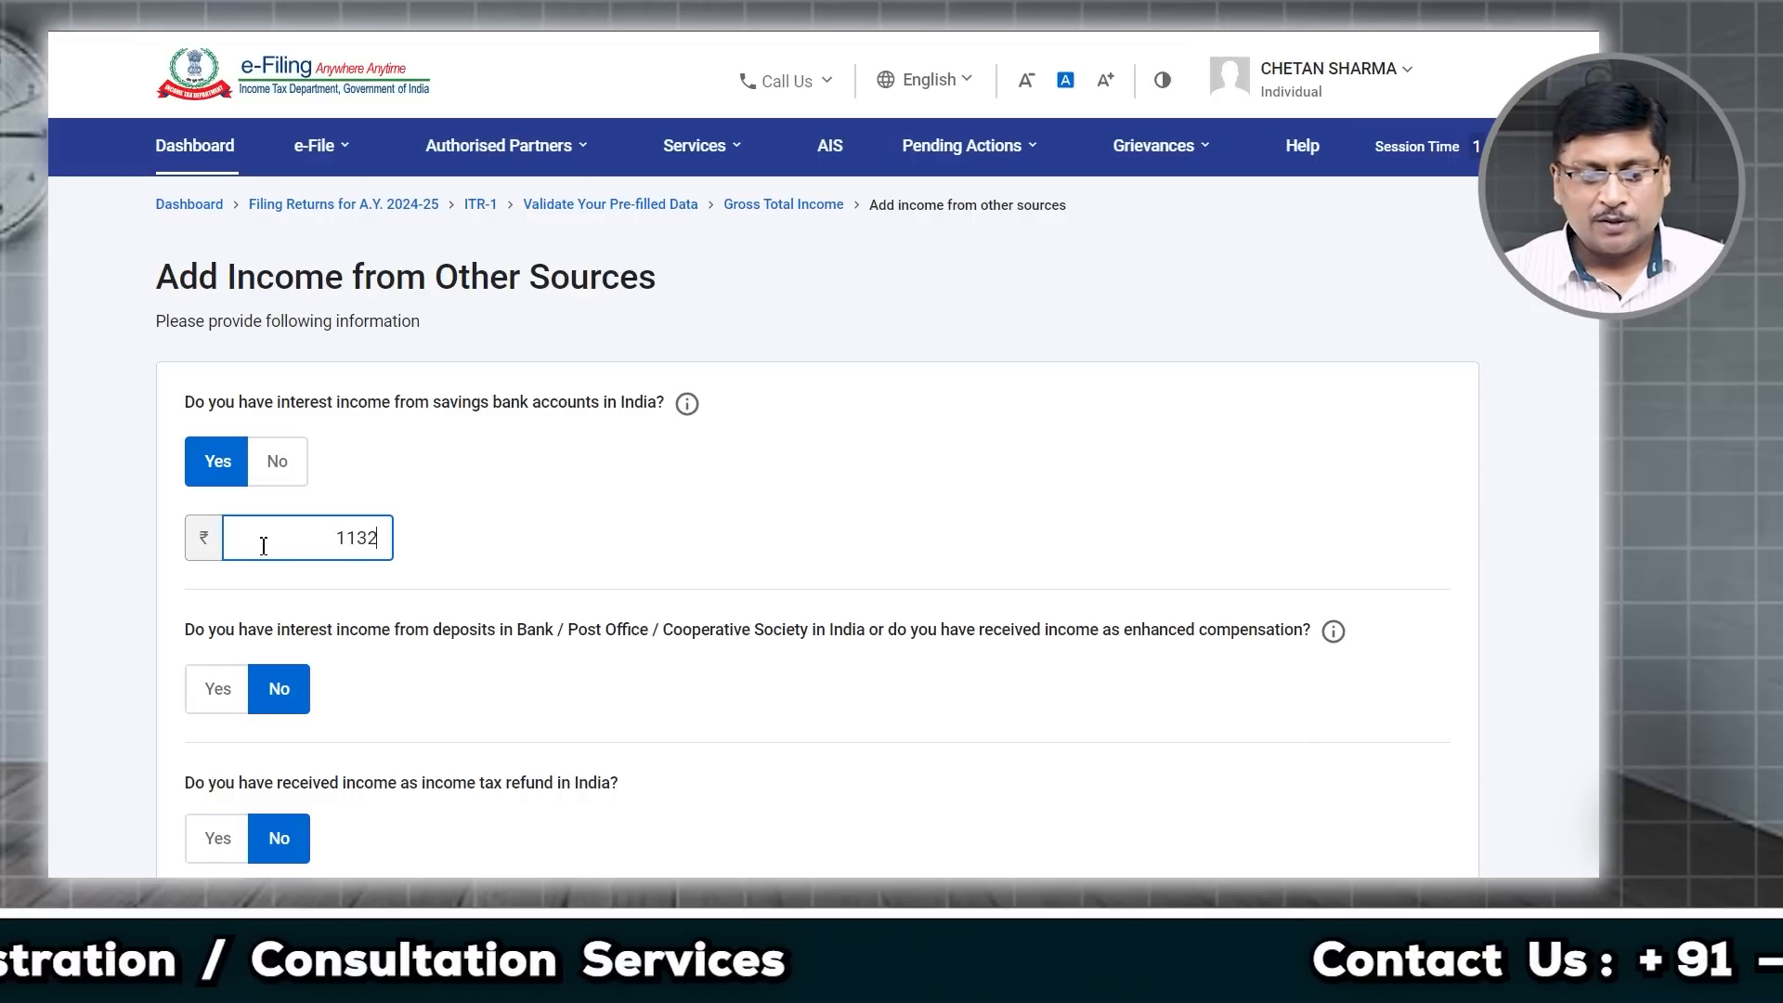
click(446, 713)
scroll(455, 640, down, 2)
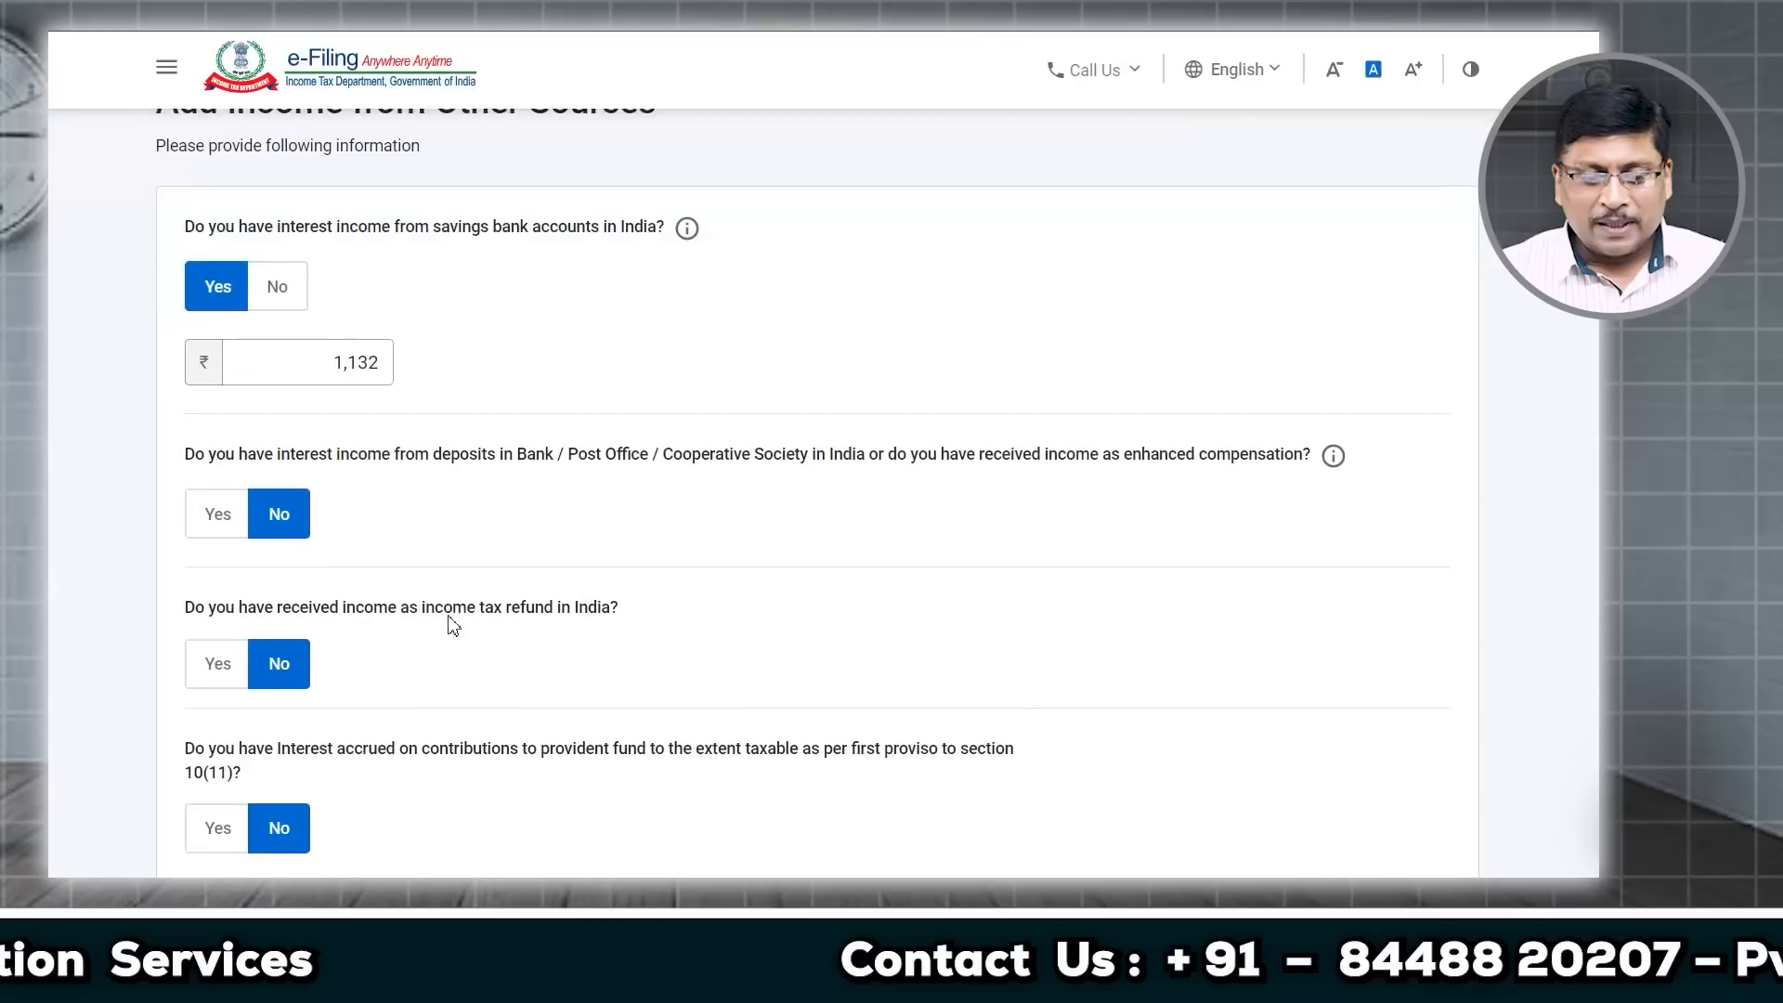
drag(414, 455, 517, 455)
Step: Review the refund, 10(12) provident fund and family pension questions without answering them
drag(409, 608, 587, 614)
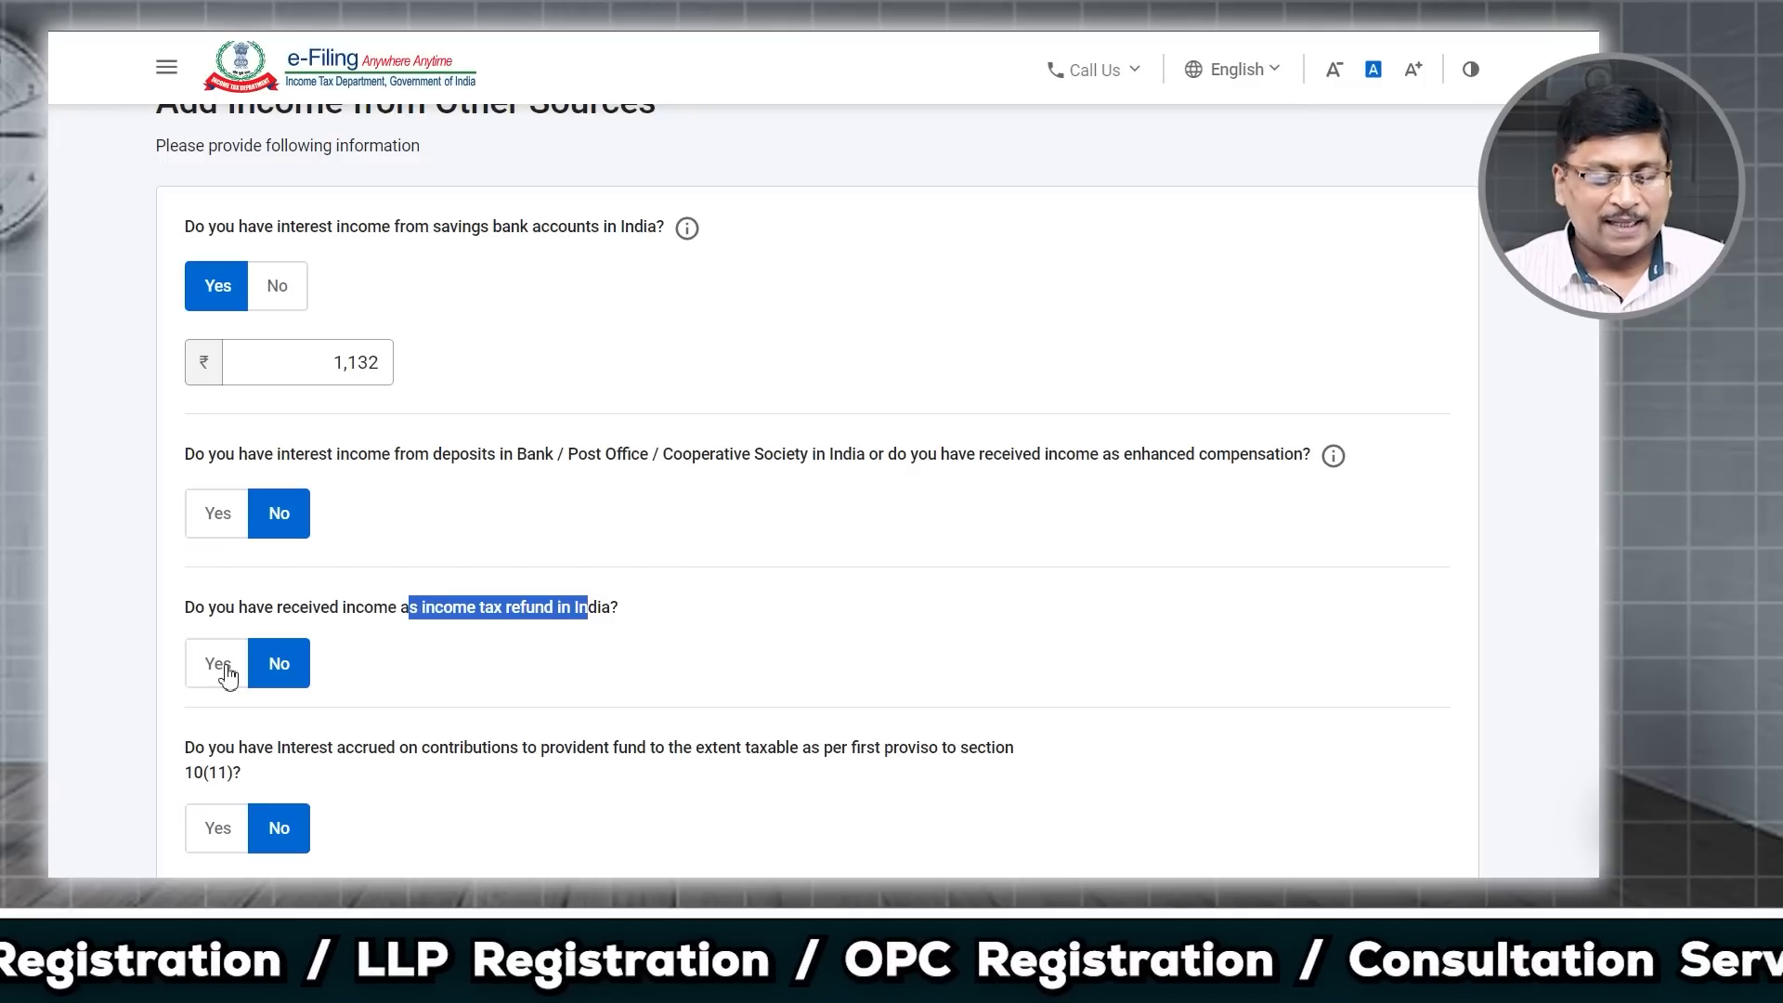
scroll(228, 674, down, 2)
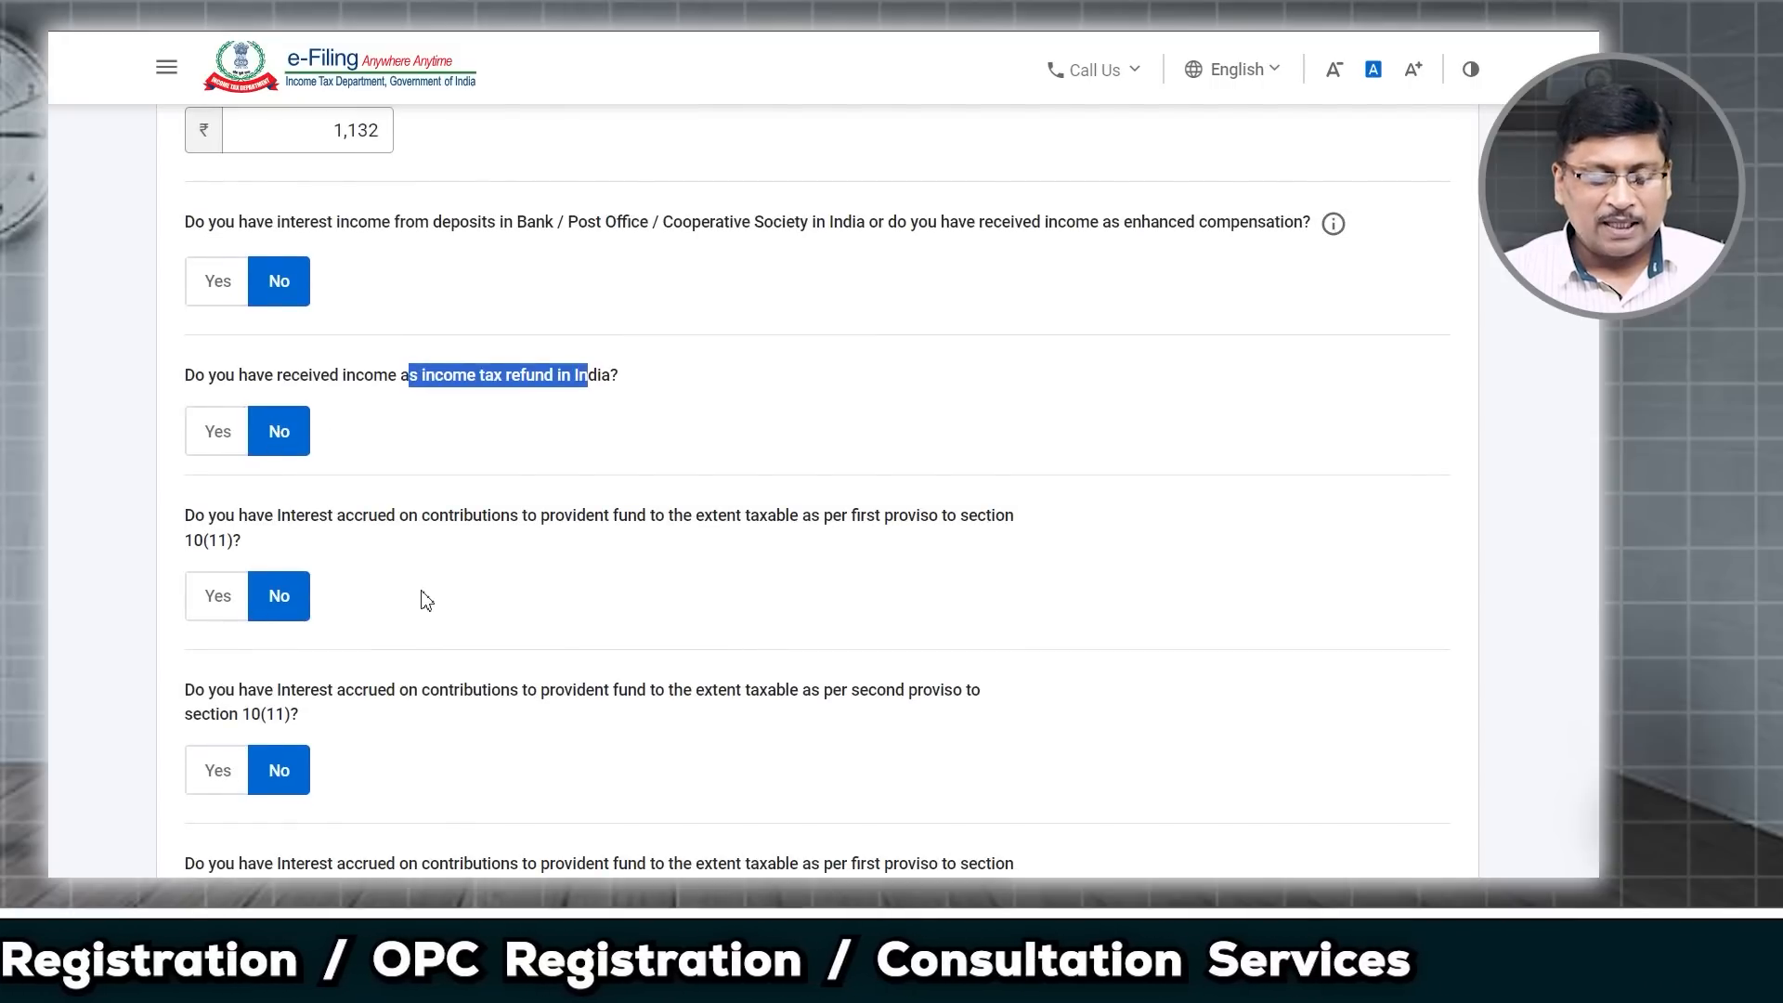
scroll(390, 520, down, 1)
scroll(333, 583, down, 2)
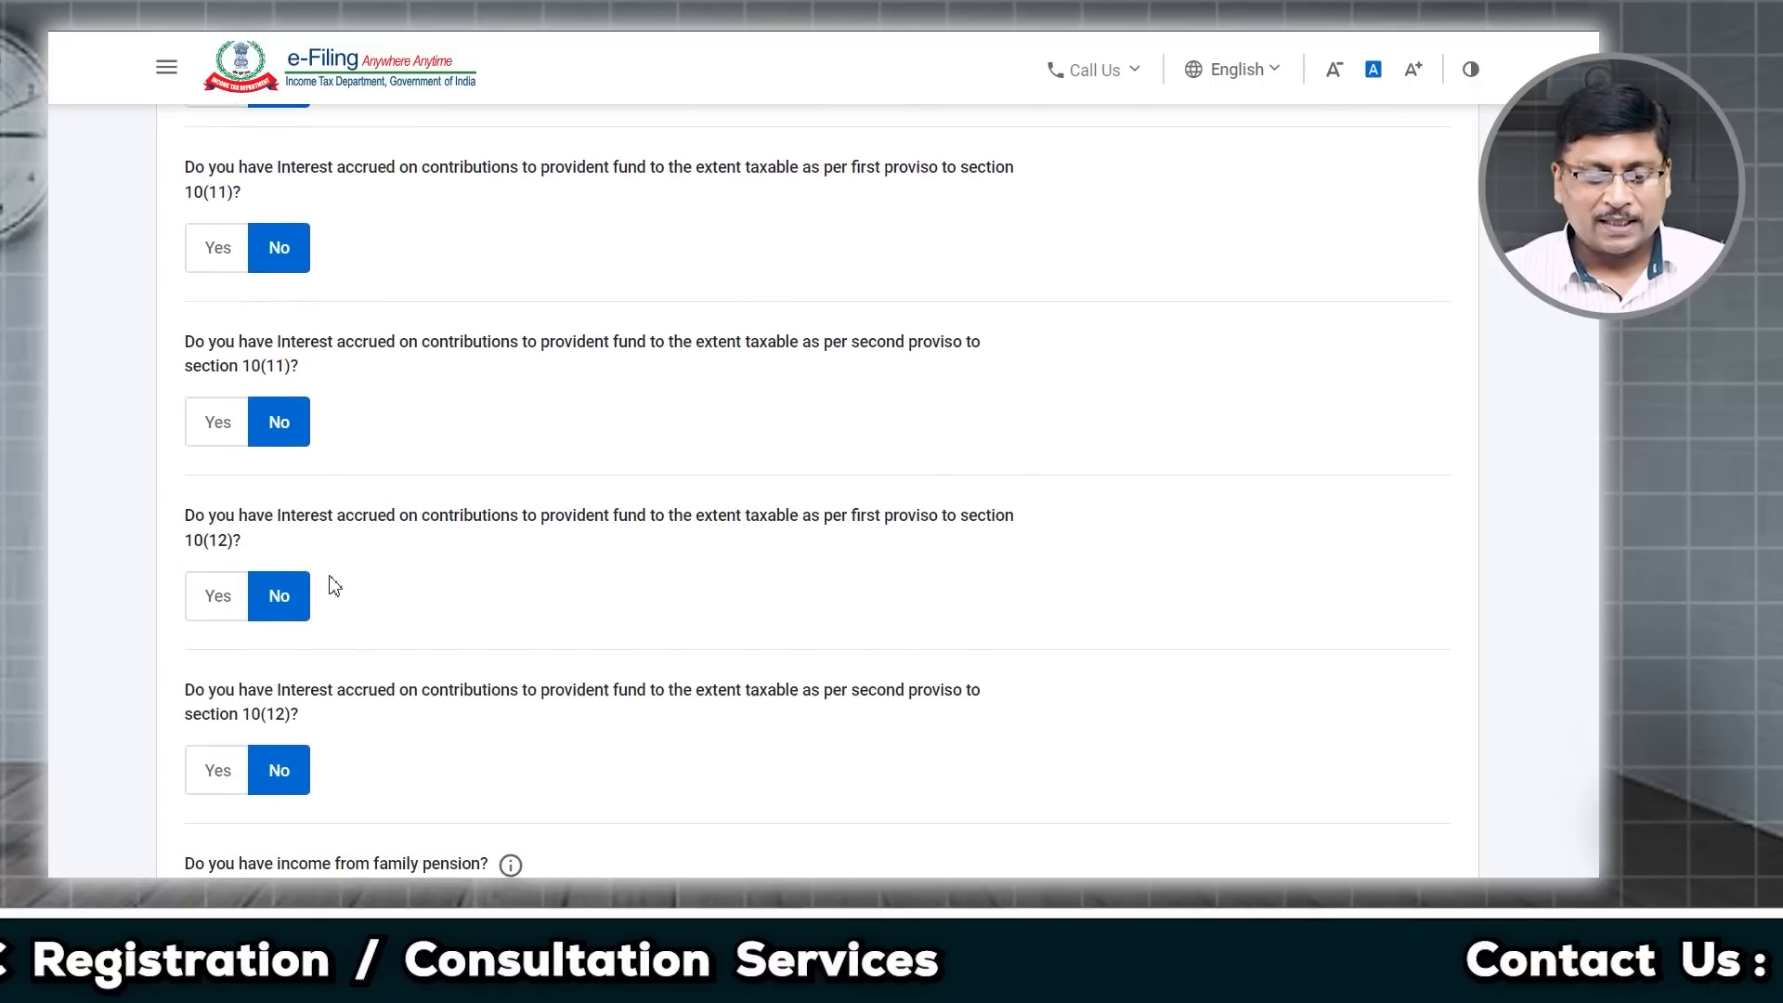
scroll(332, 583, down, 2)
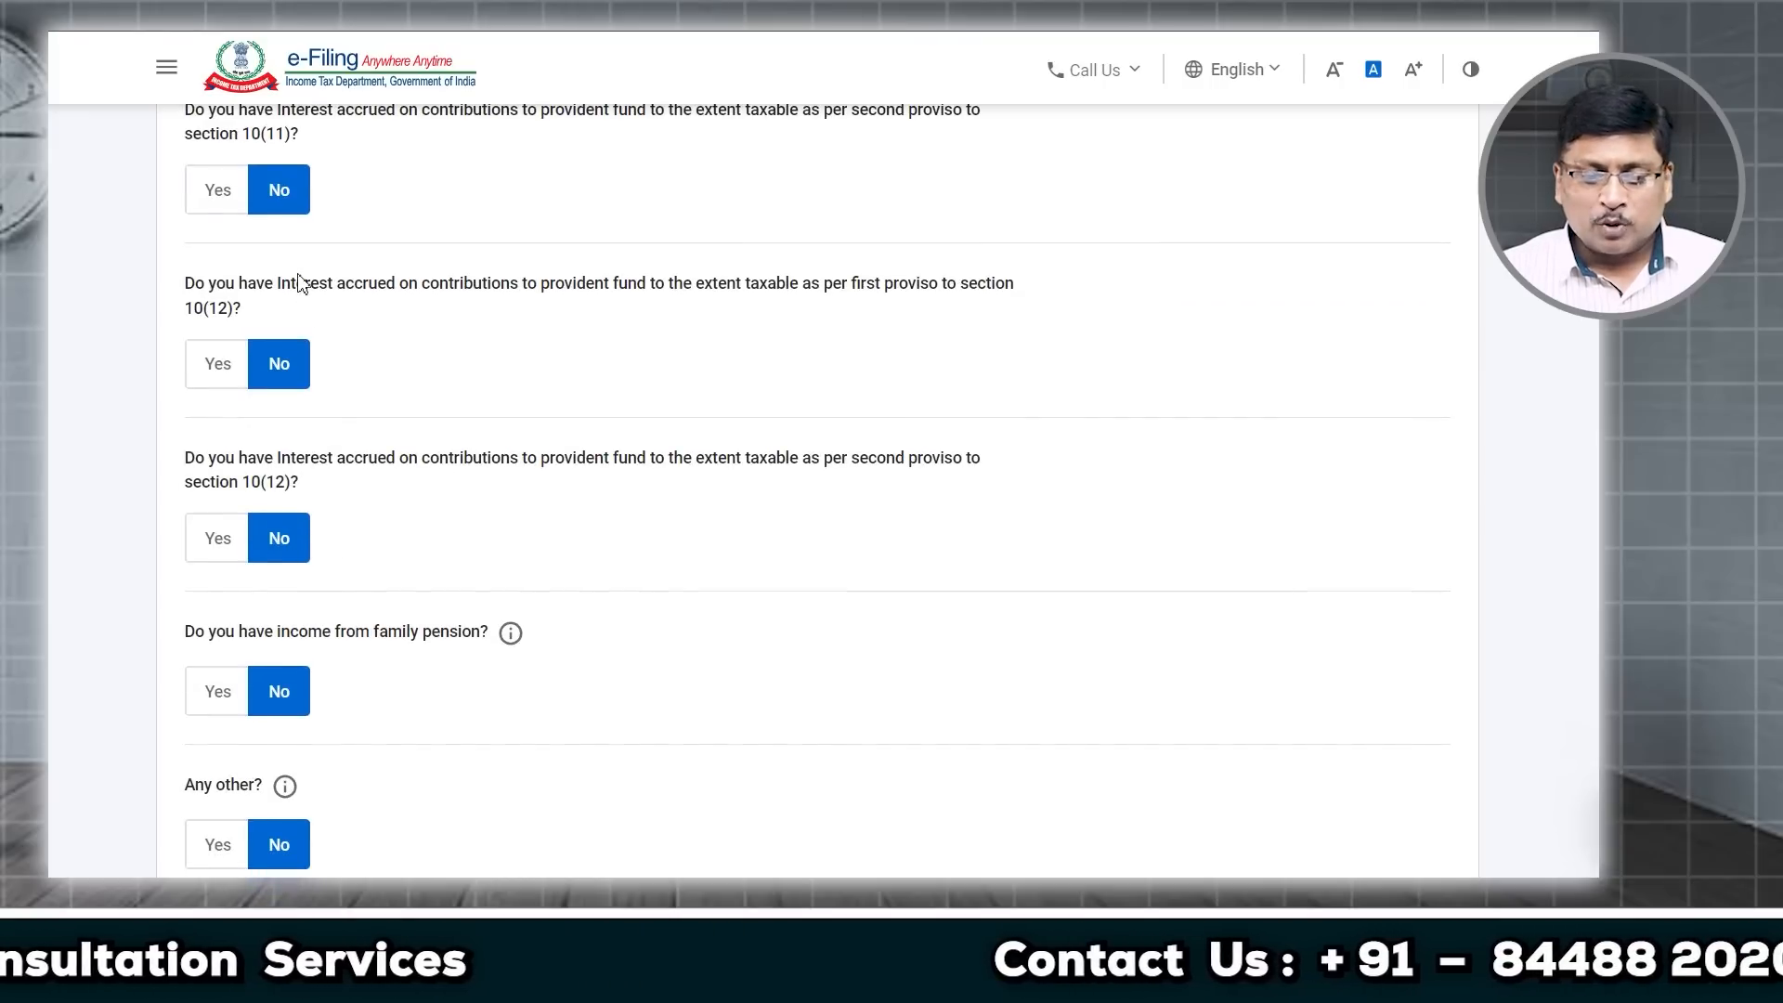
drag(299, 282, 525, 286)
drag(422, 458, 574, 473)
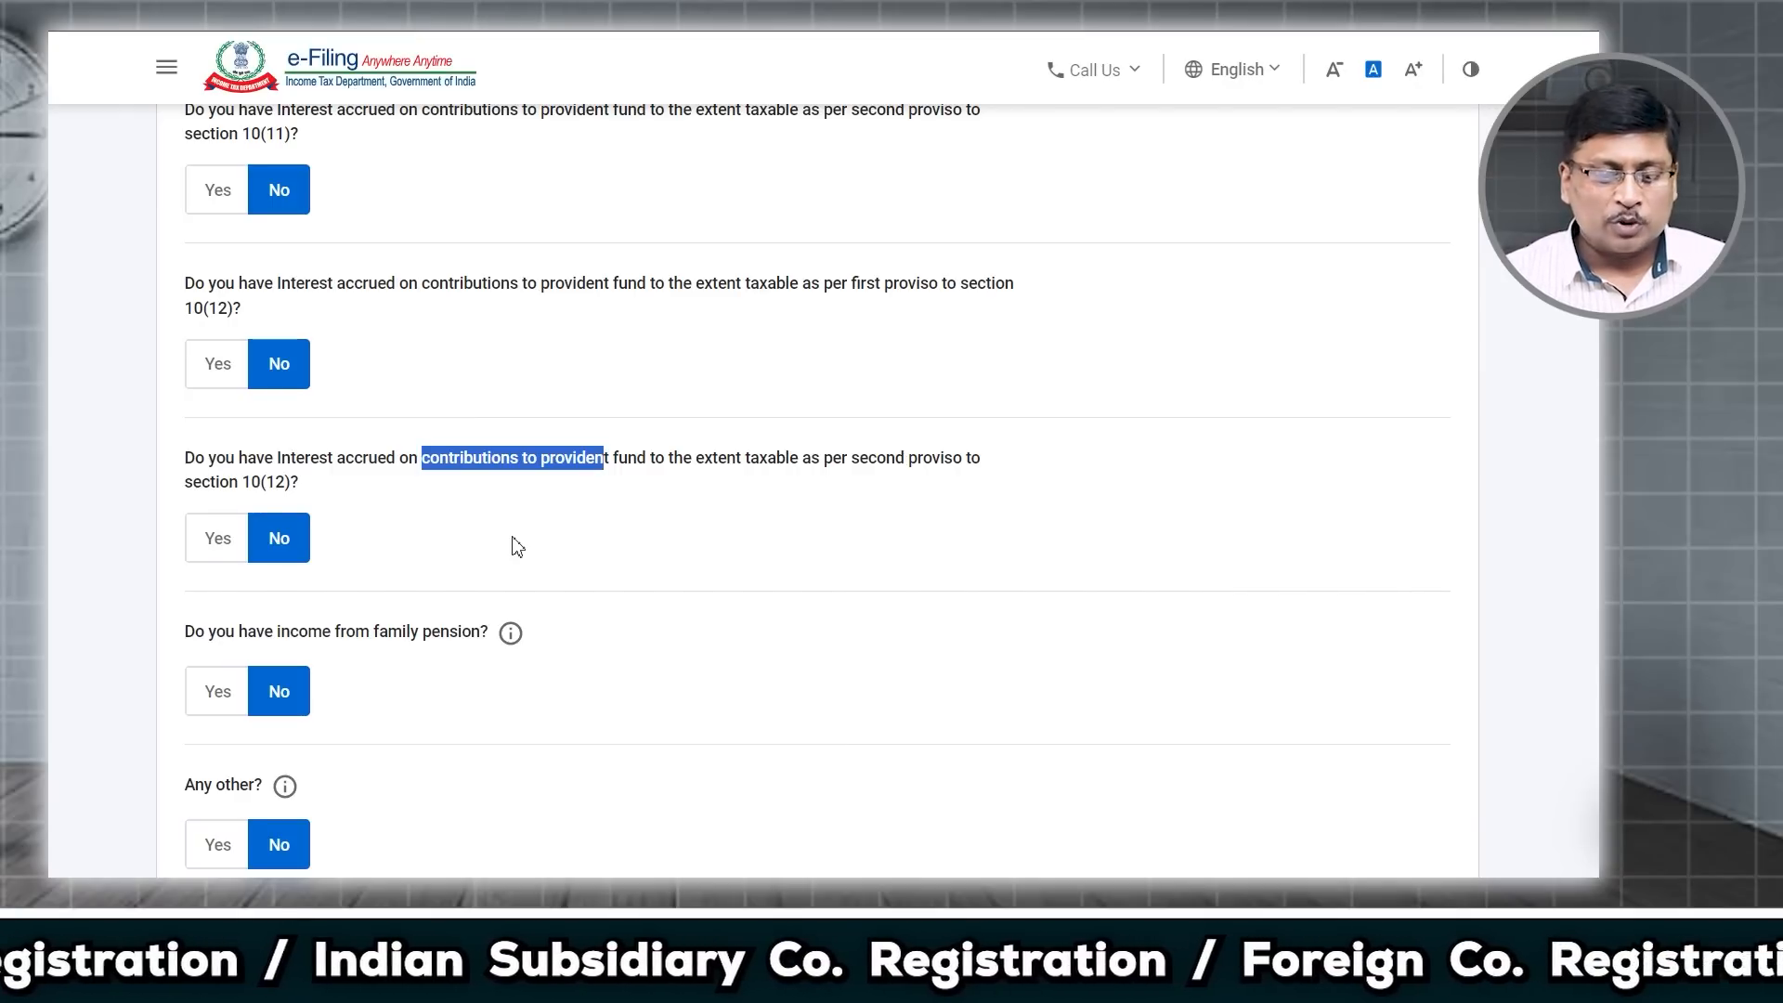
scroll(511, 546, down, 3)
drag(290, 400, 489, 407)
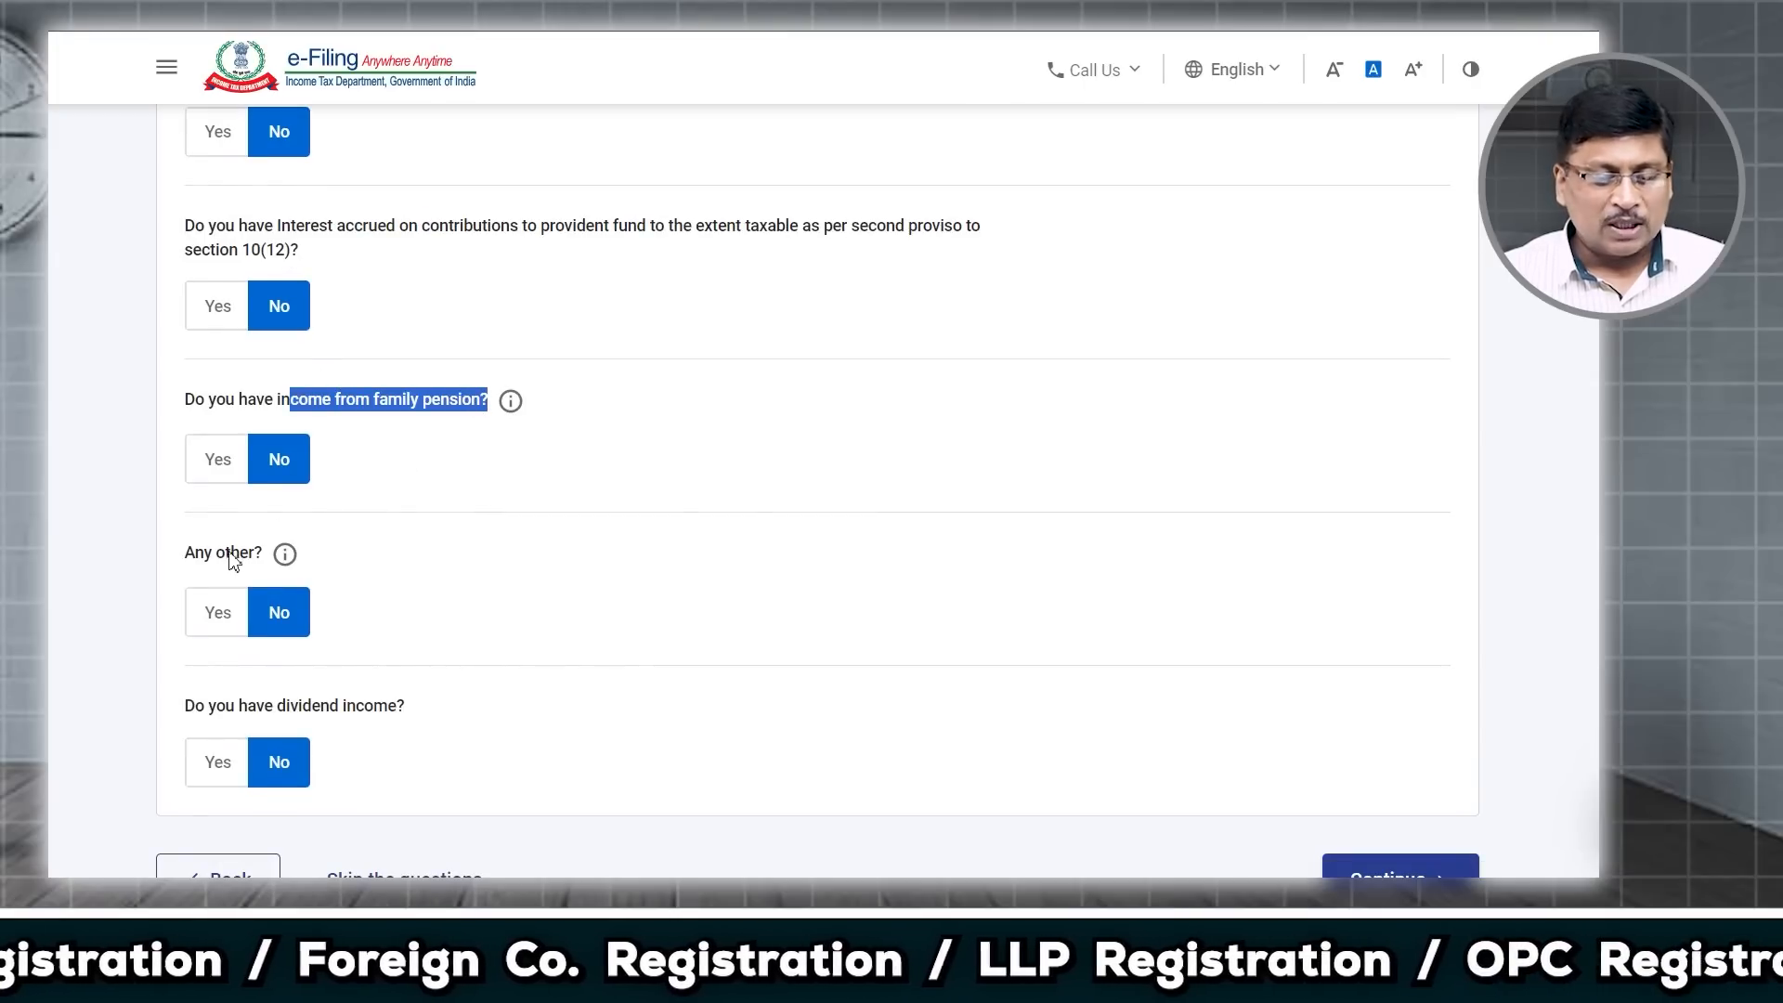
scroll(269, 659, down, 2)
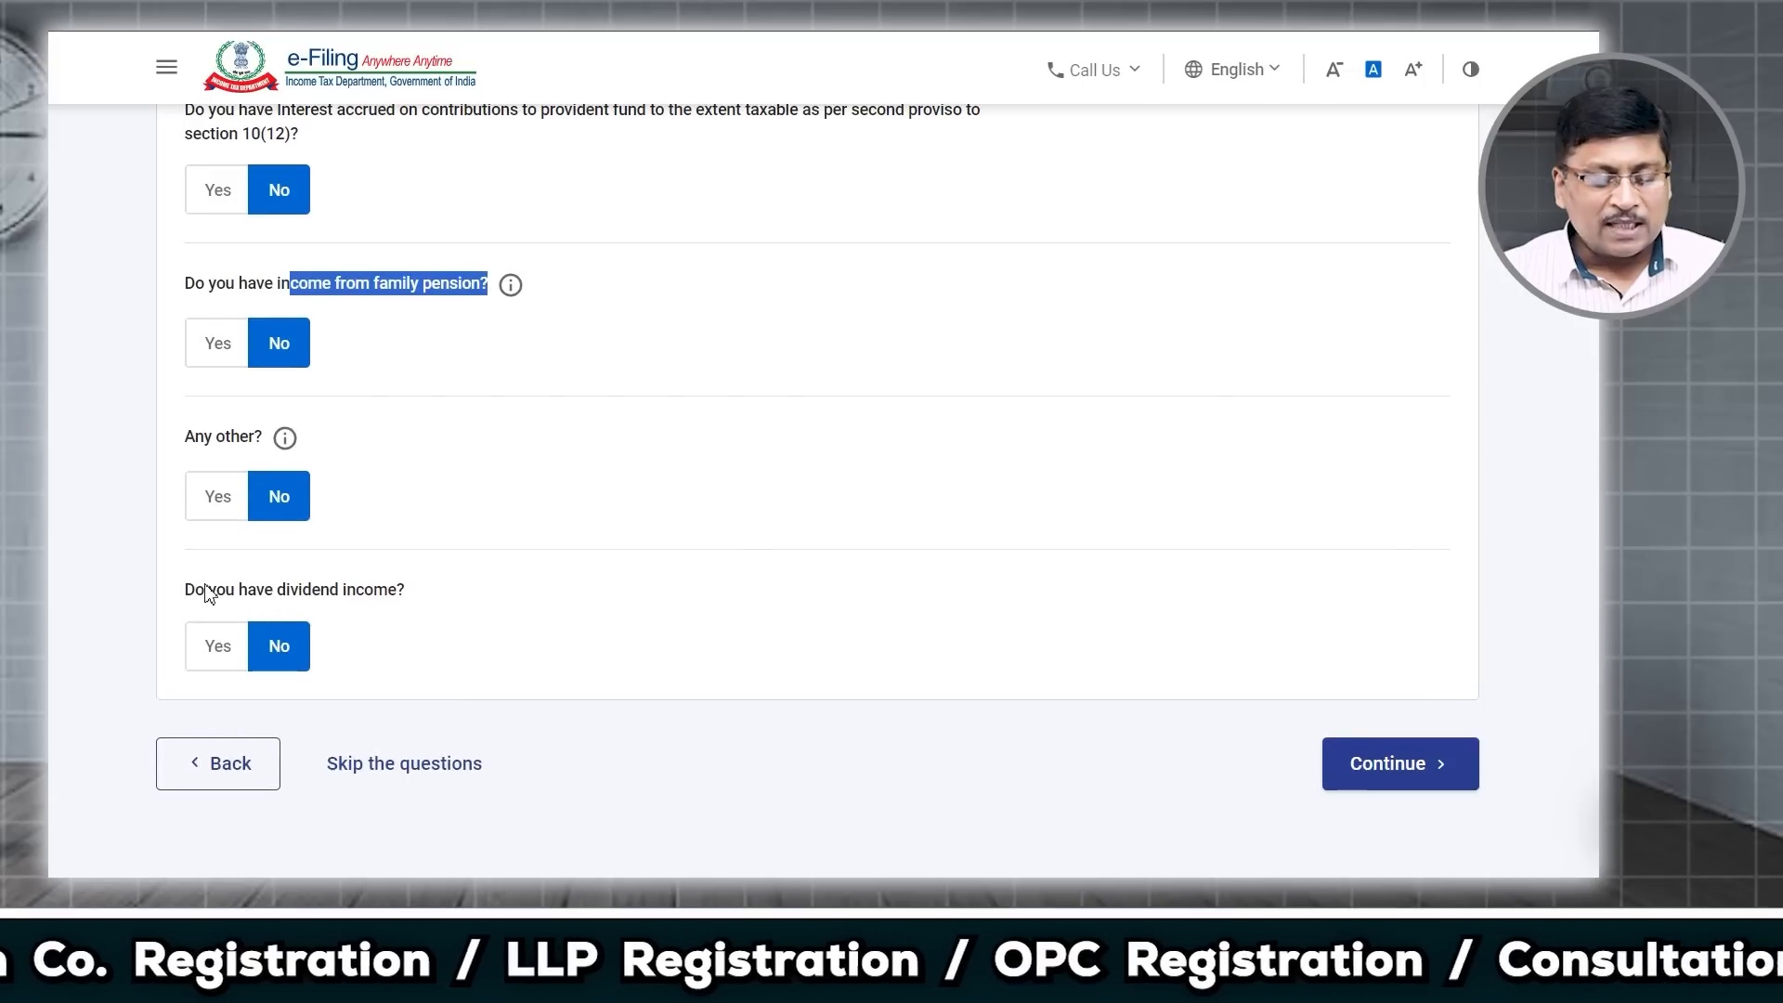
Step: Answer Yes to dividend income and enter ₹22
drag(185, 591, 408, 603)
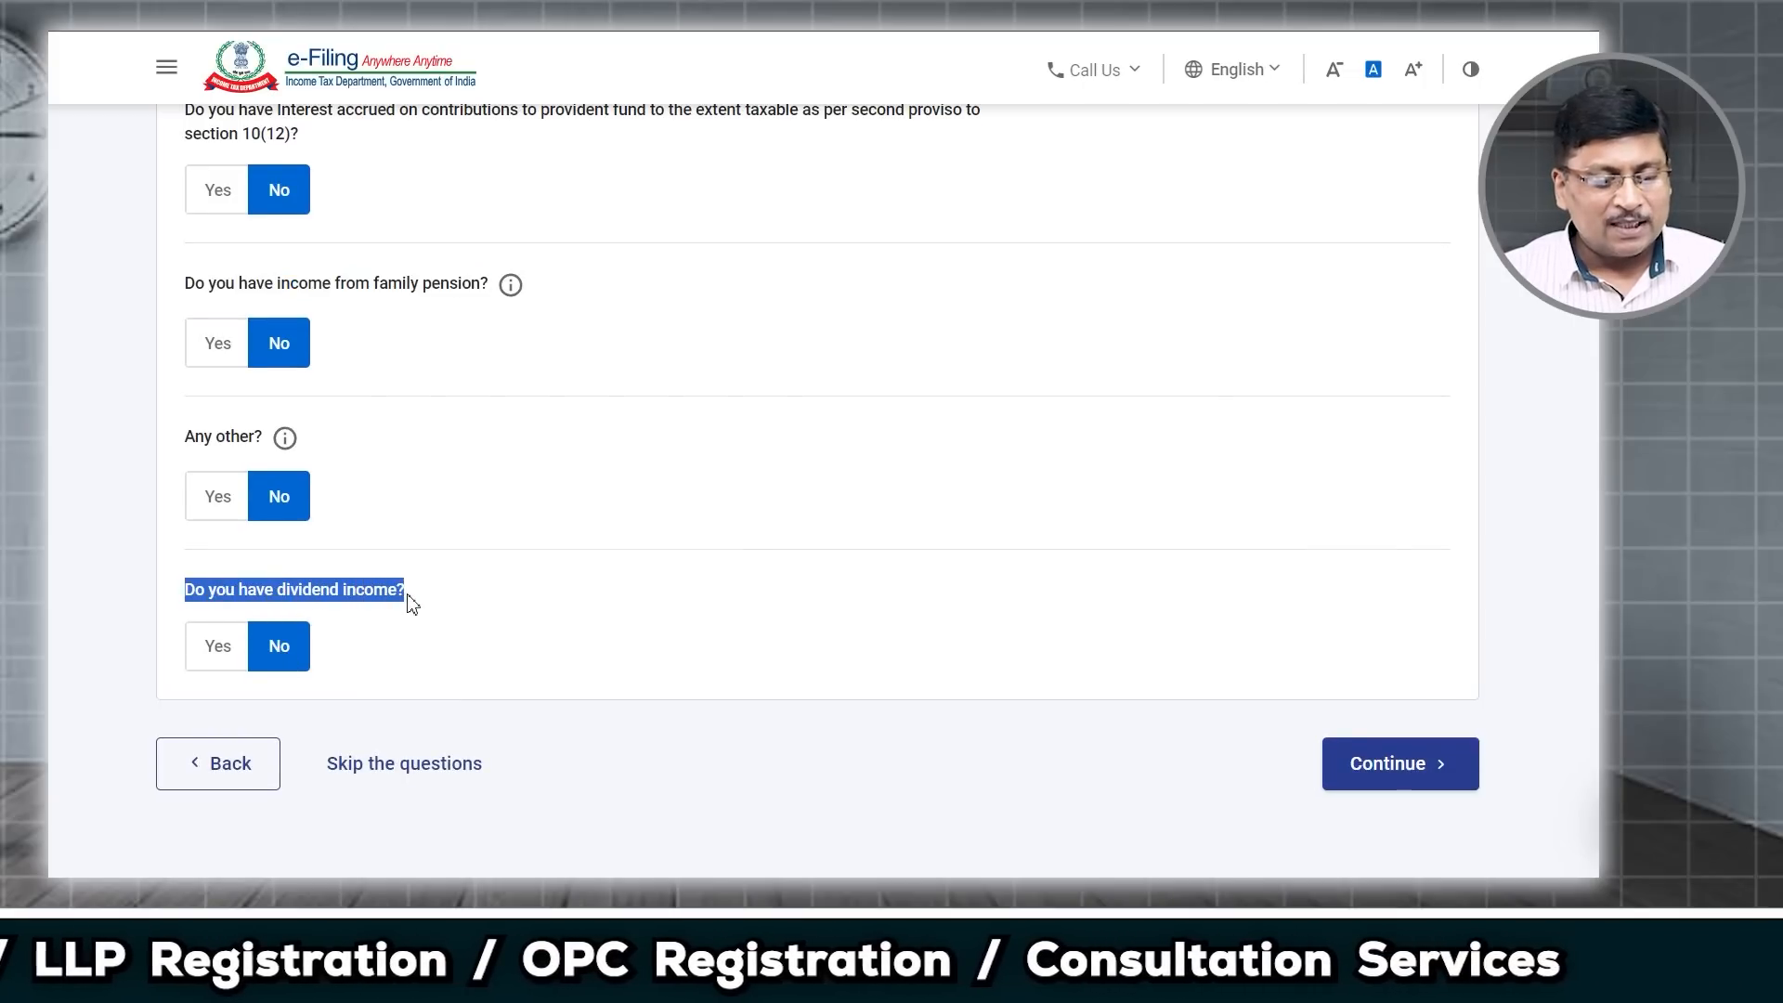
click(226, 649)
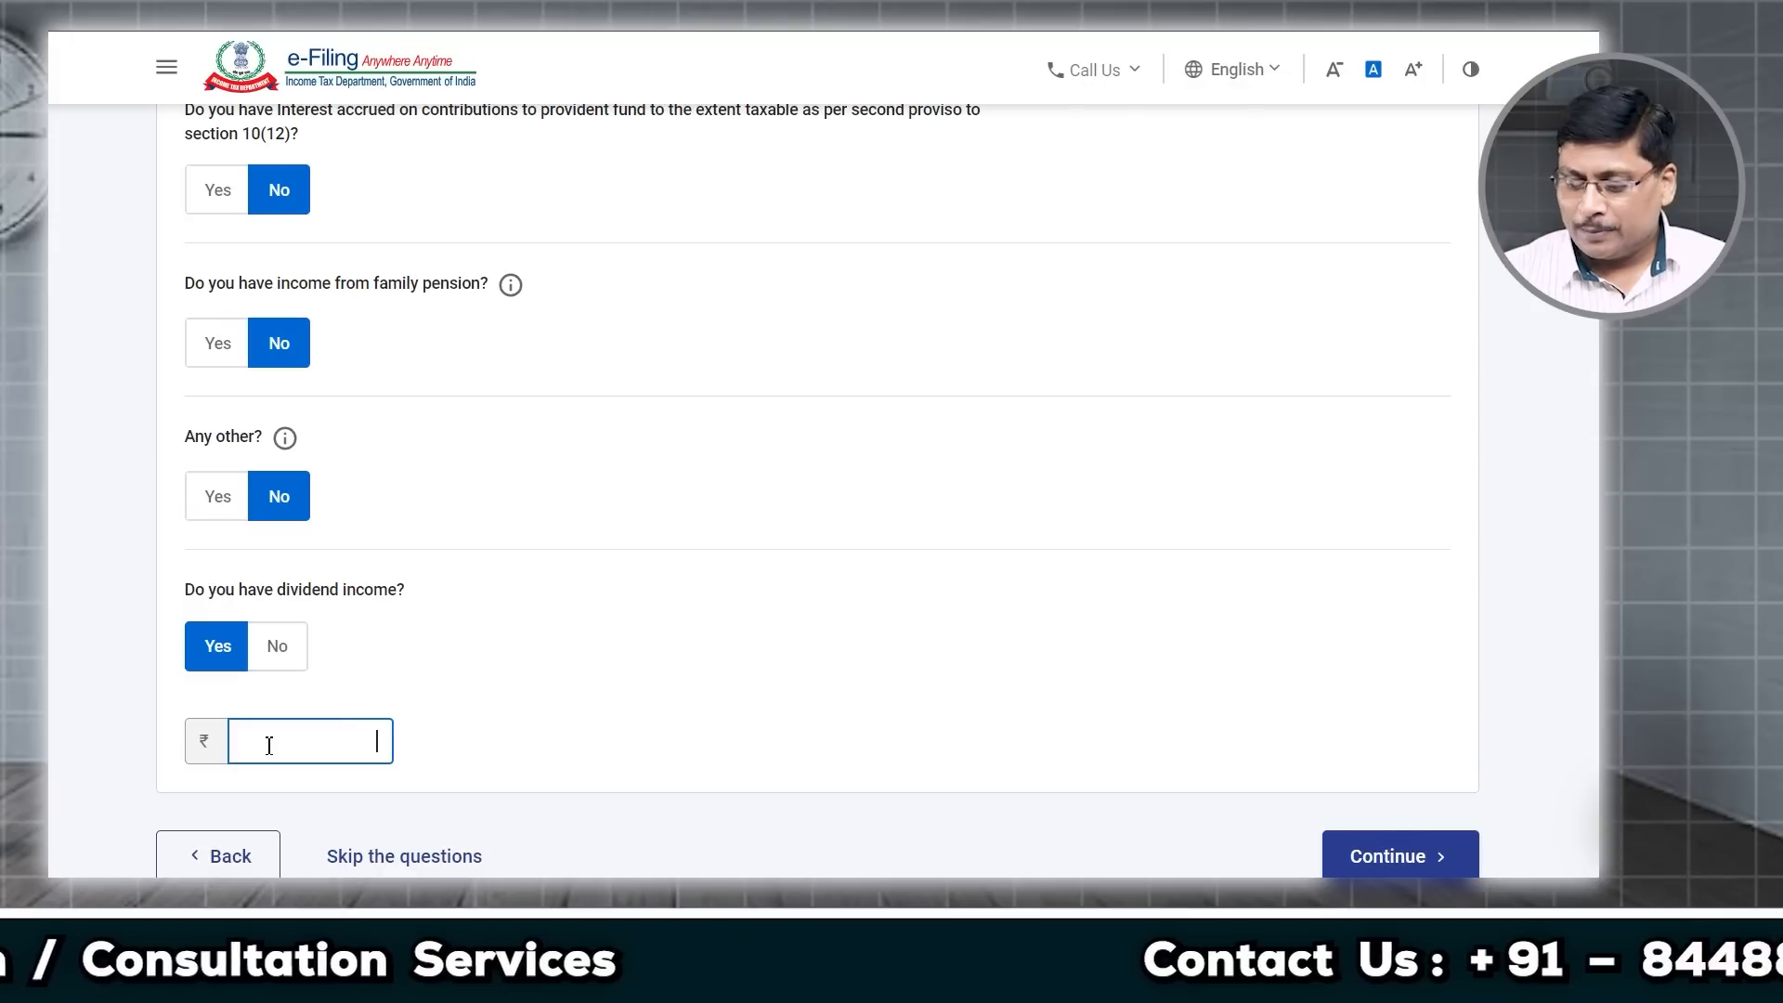
text(22)
click(538, 729)
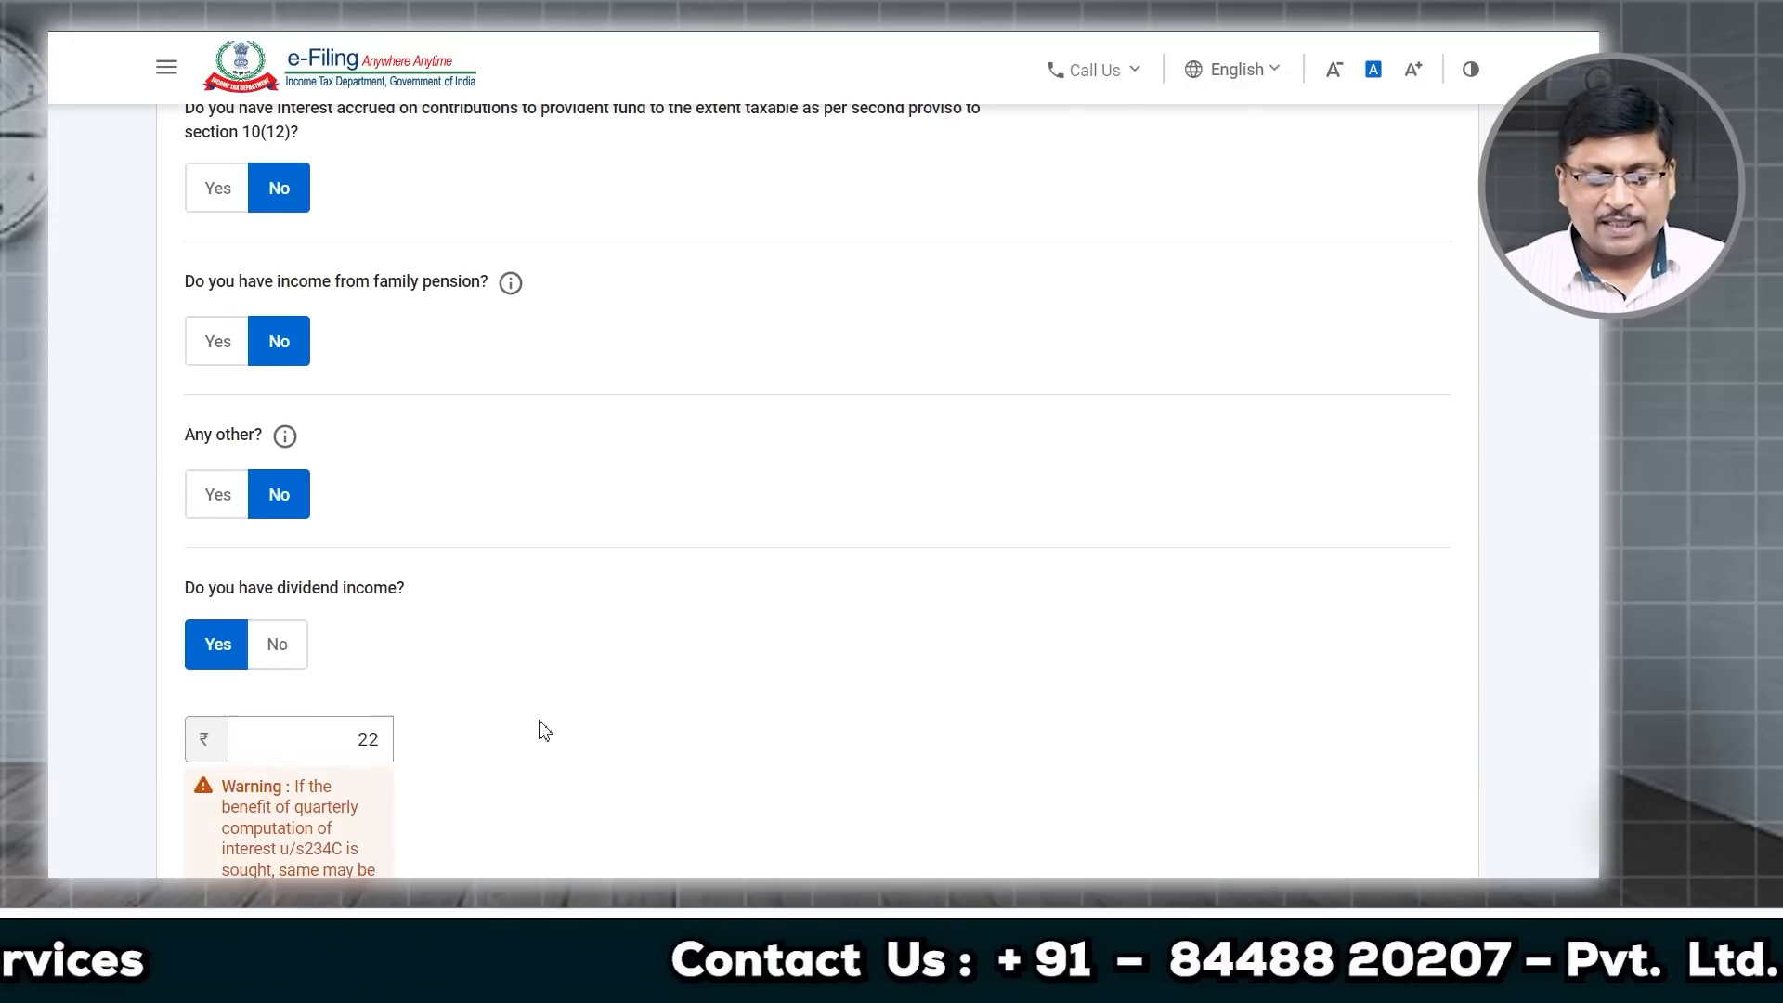
scroll(529, 723, down, 3)
scroll(515, 715, down, 1)
Step: Submit the other-sources answers and check the ₹1,132 interest and ₹22 dividend entries
click(1390, 730)
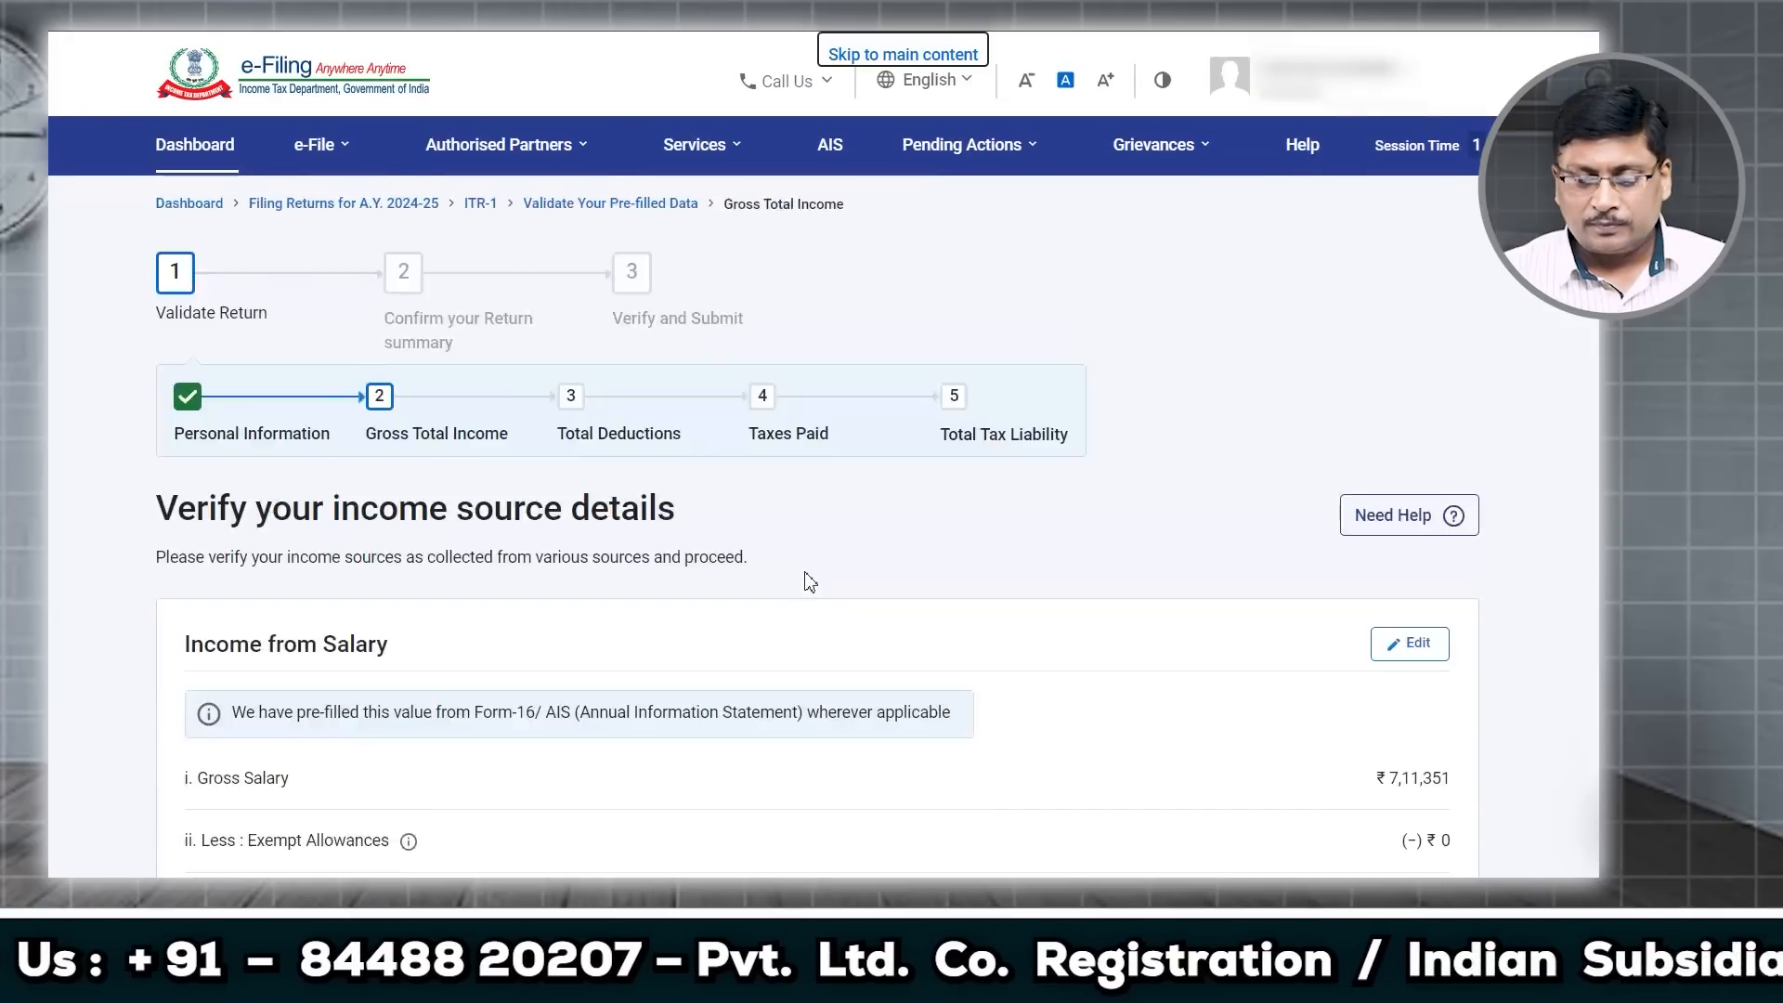
scroll(808, 581, down, 5)
scroll(807, 581, down, 7)
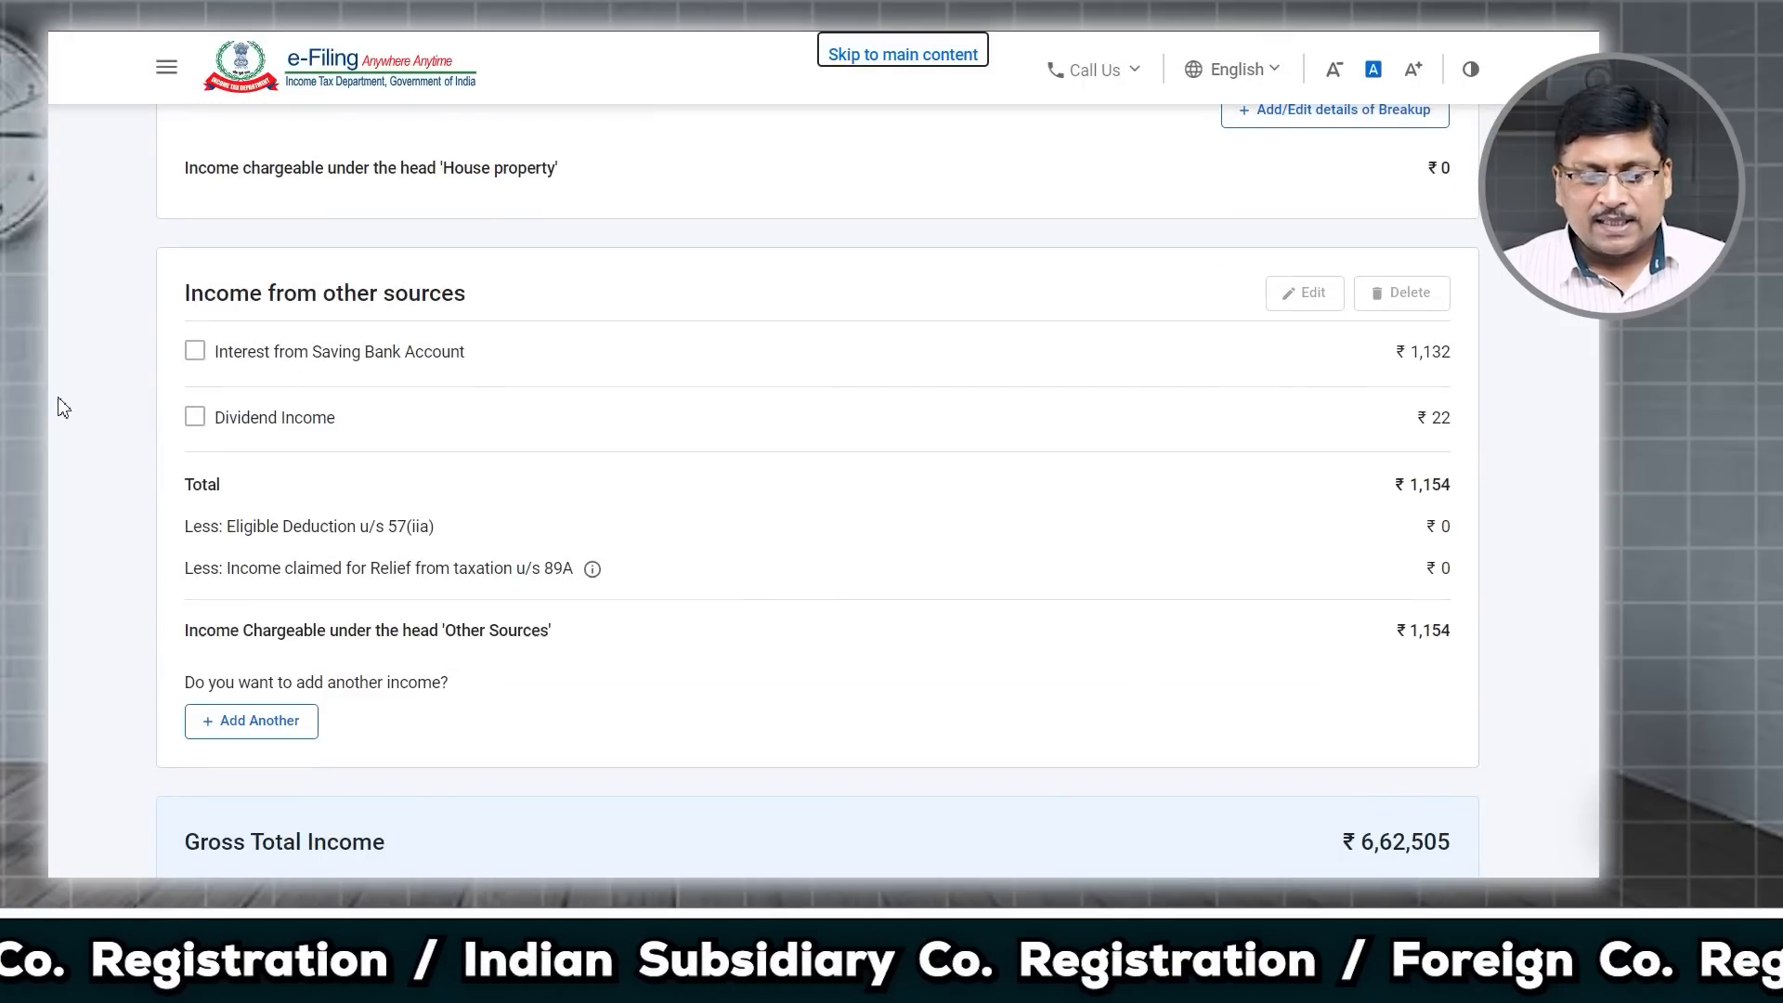
click(195, 353)
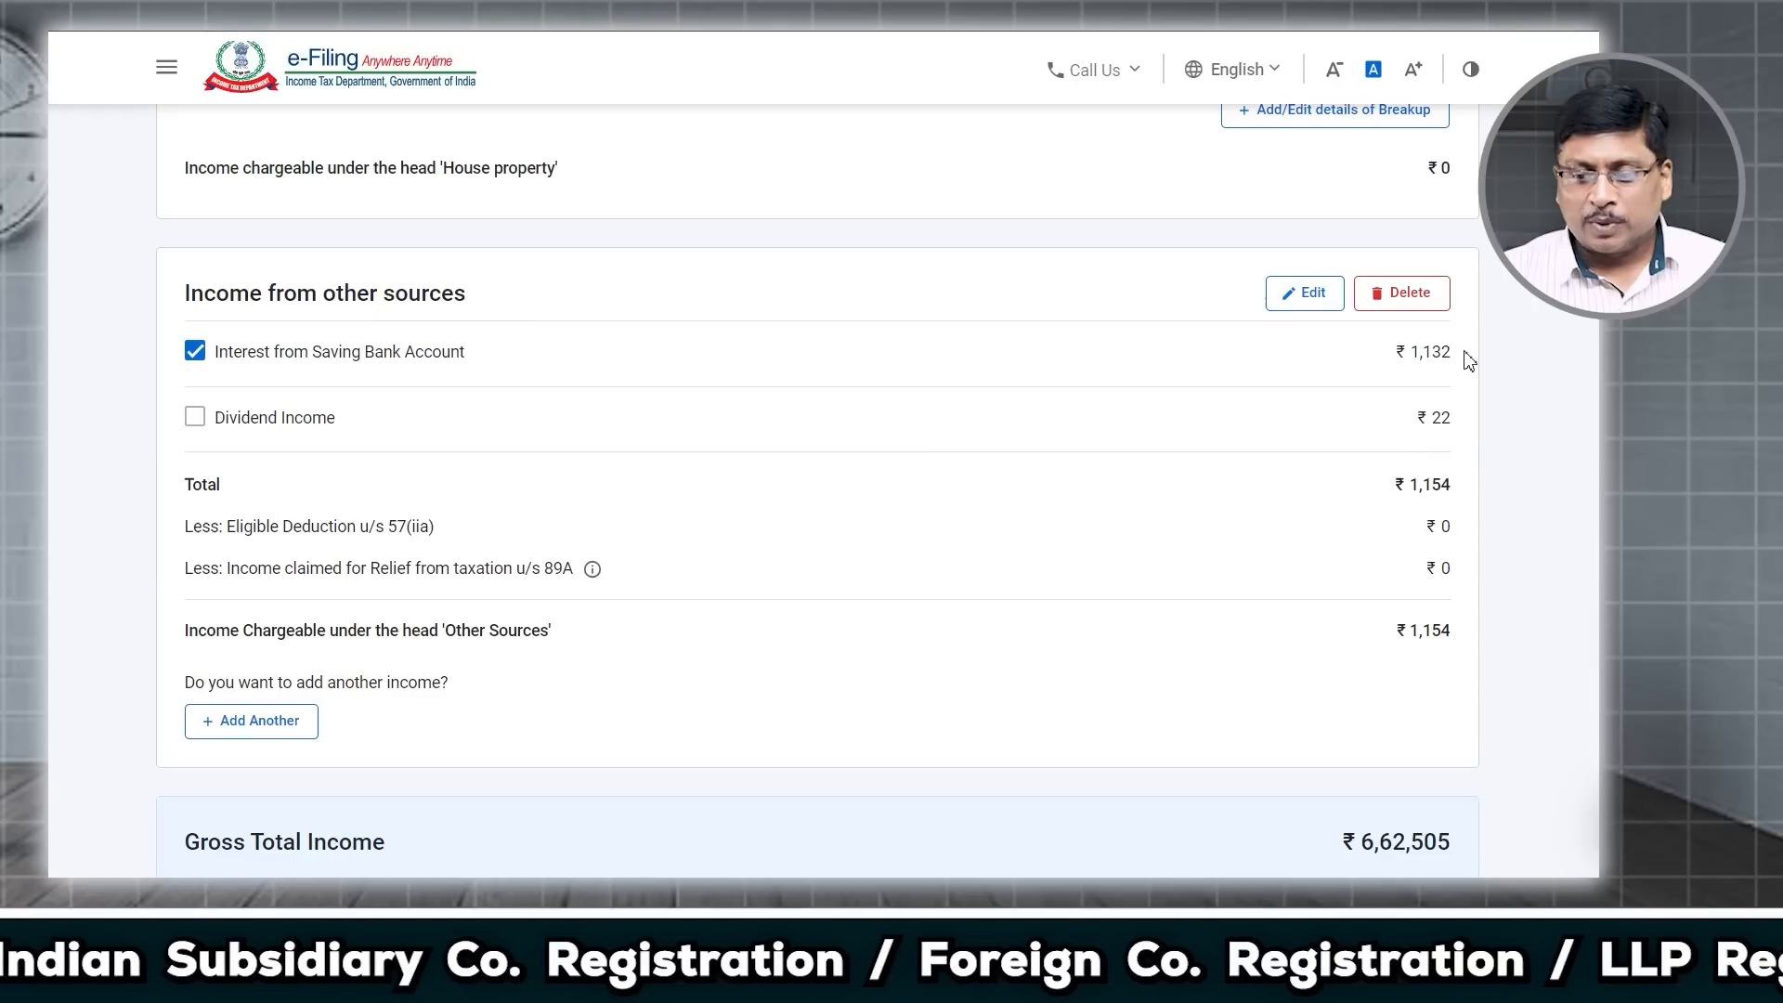
click(195, 425)
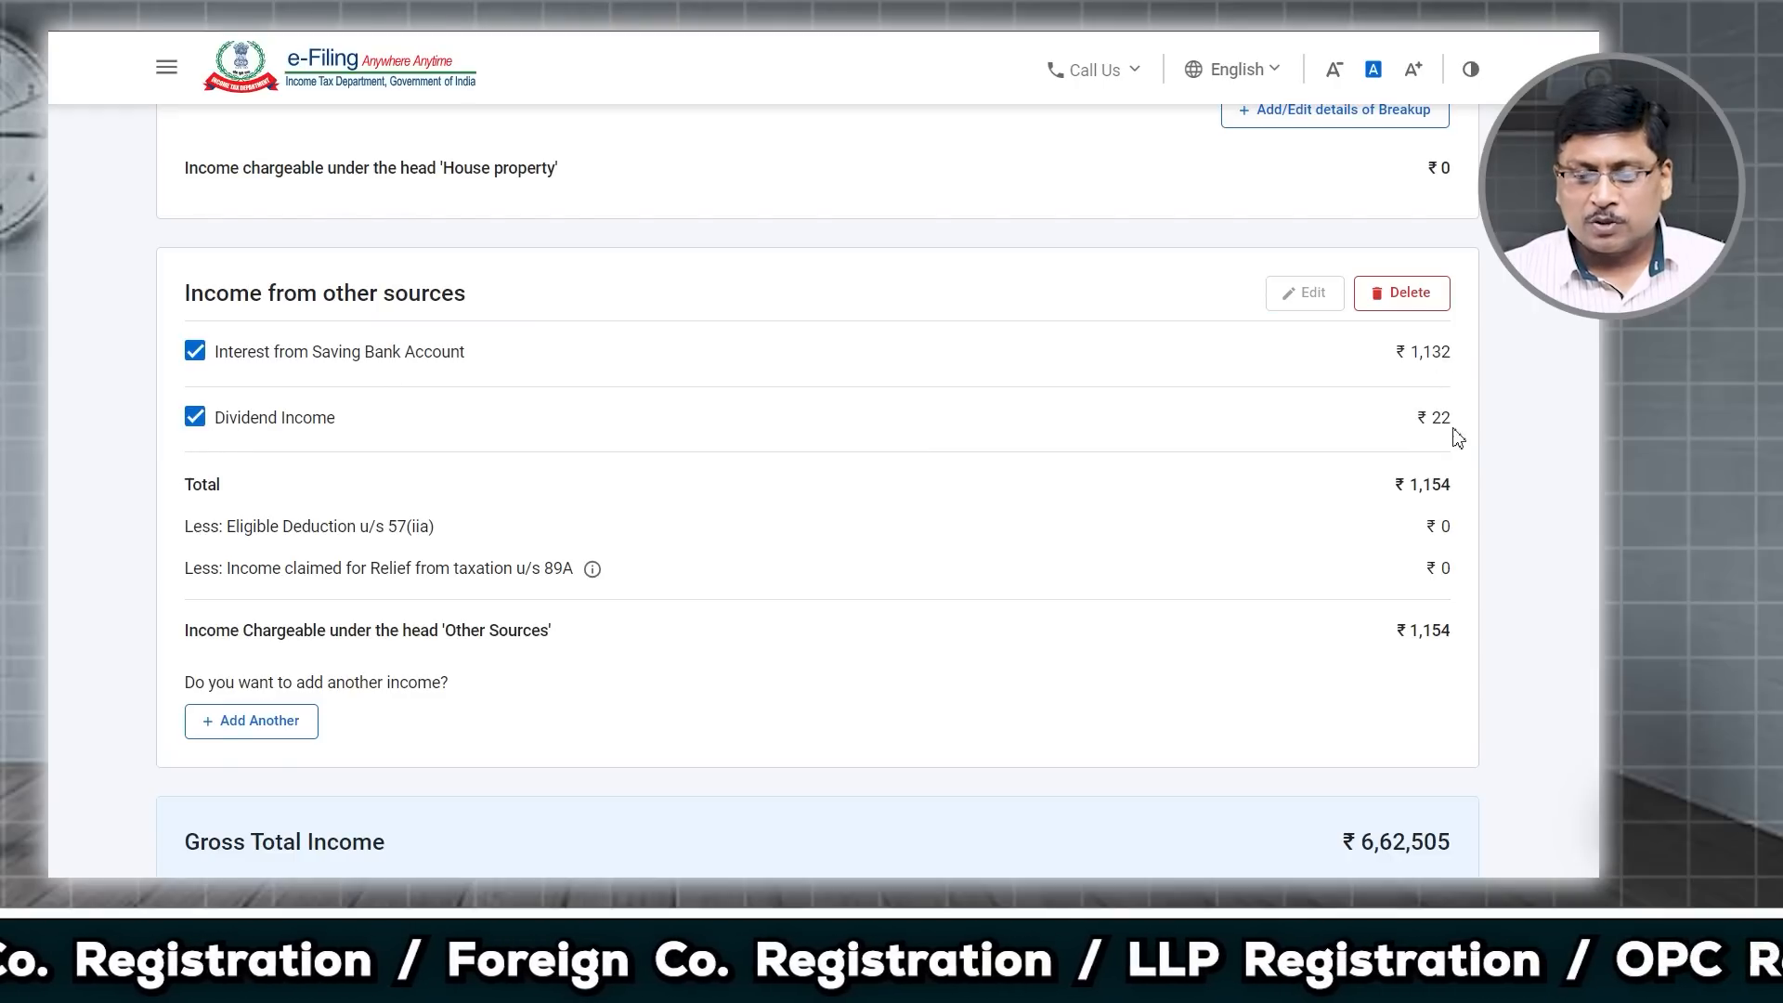
click(197, 420)
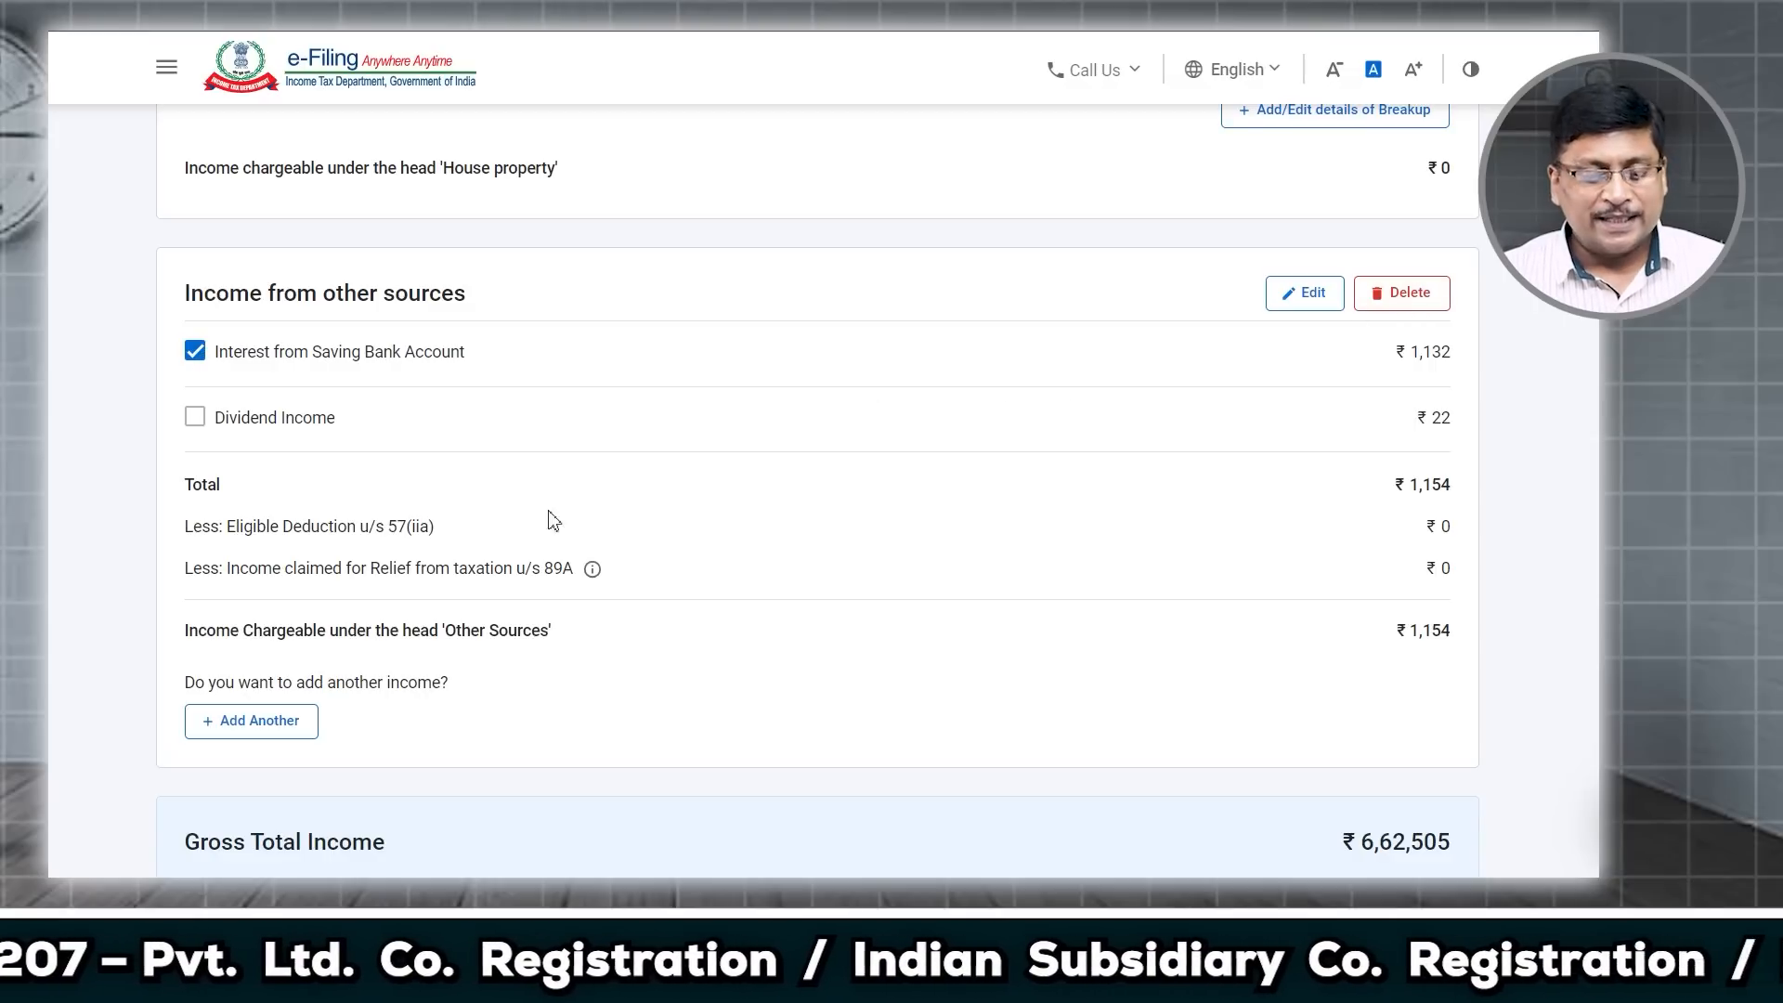
Step: Scroll down to the Exempt Income section, leaving it empty
scroll(321, 712, down, 1)
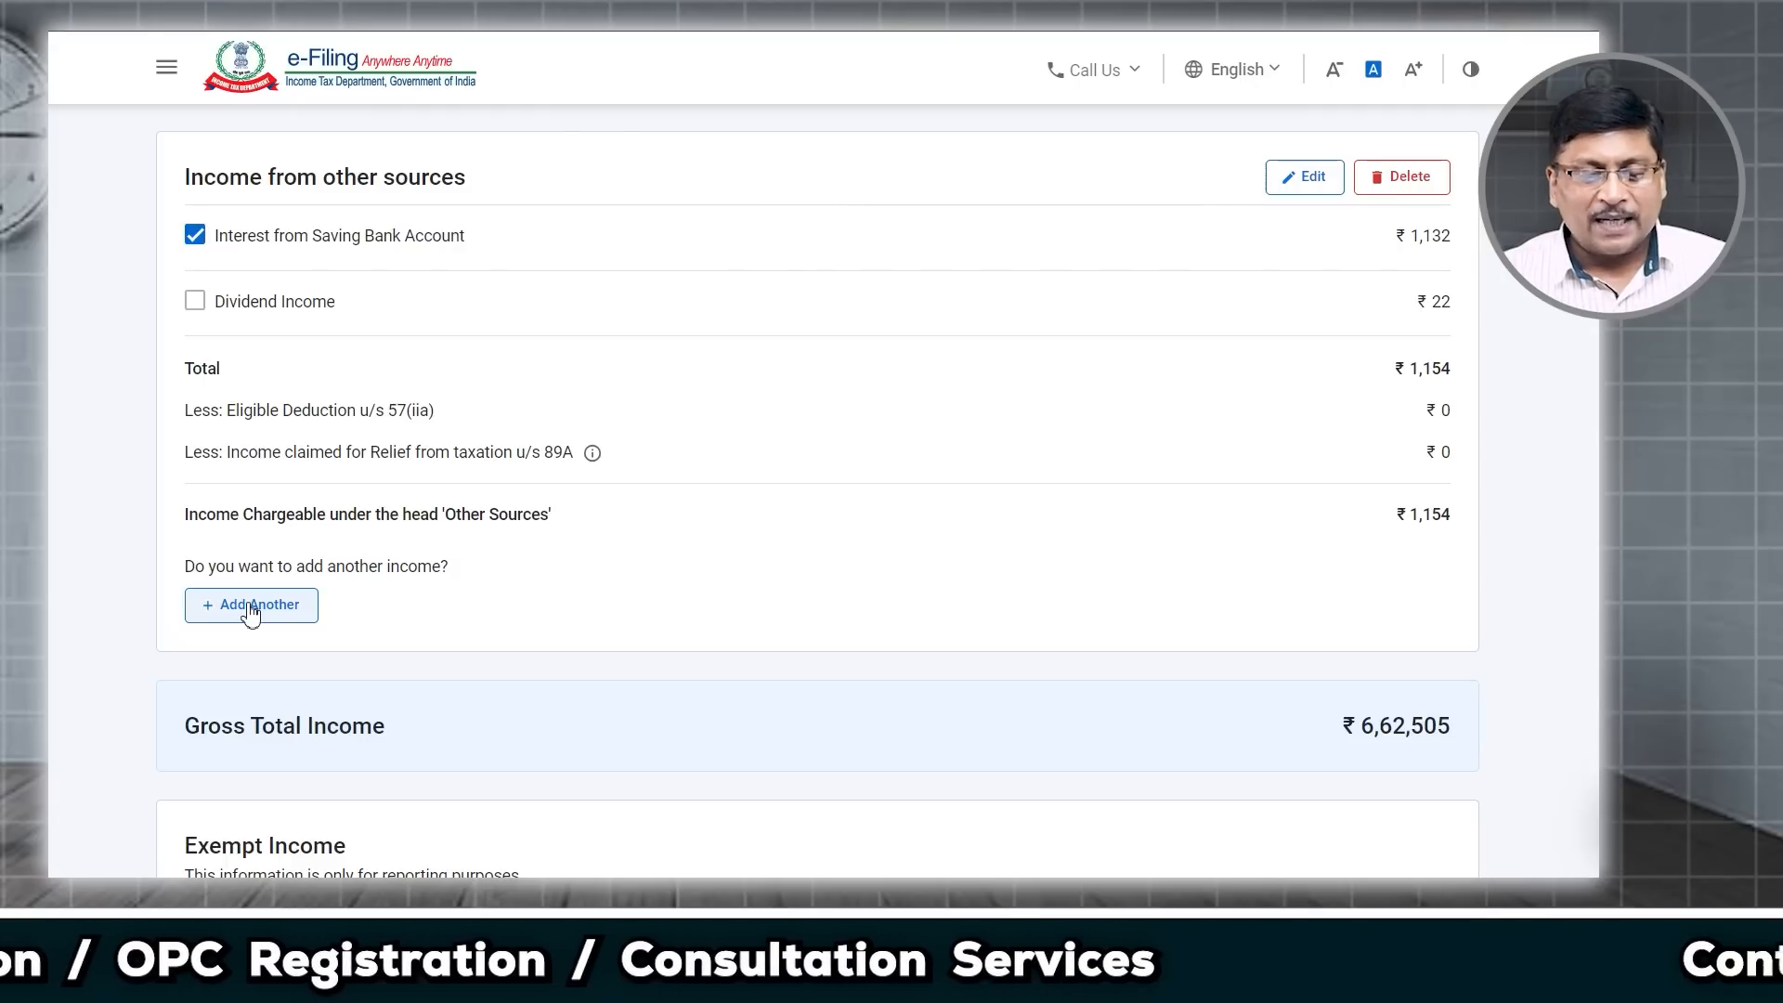
scroll(510, 669, down, 3)
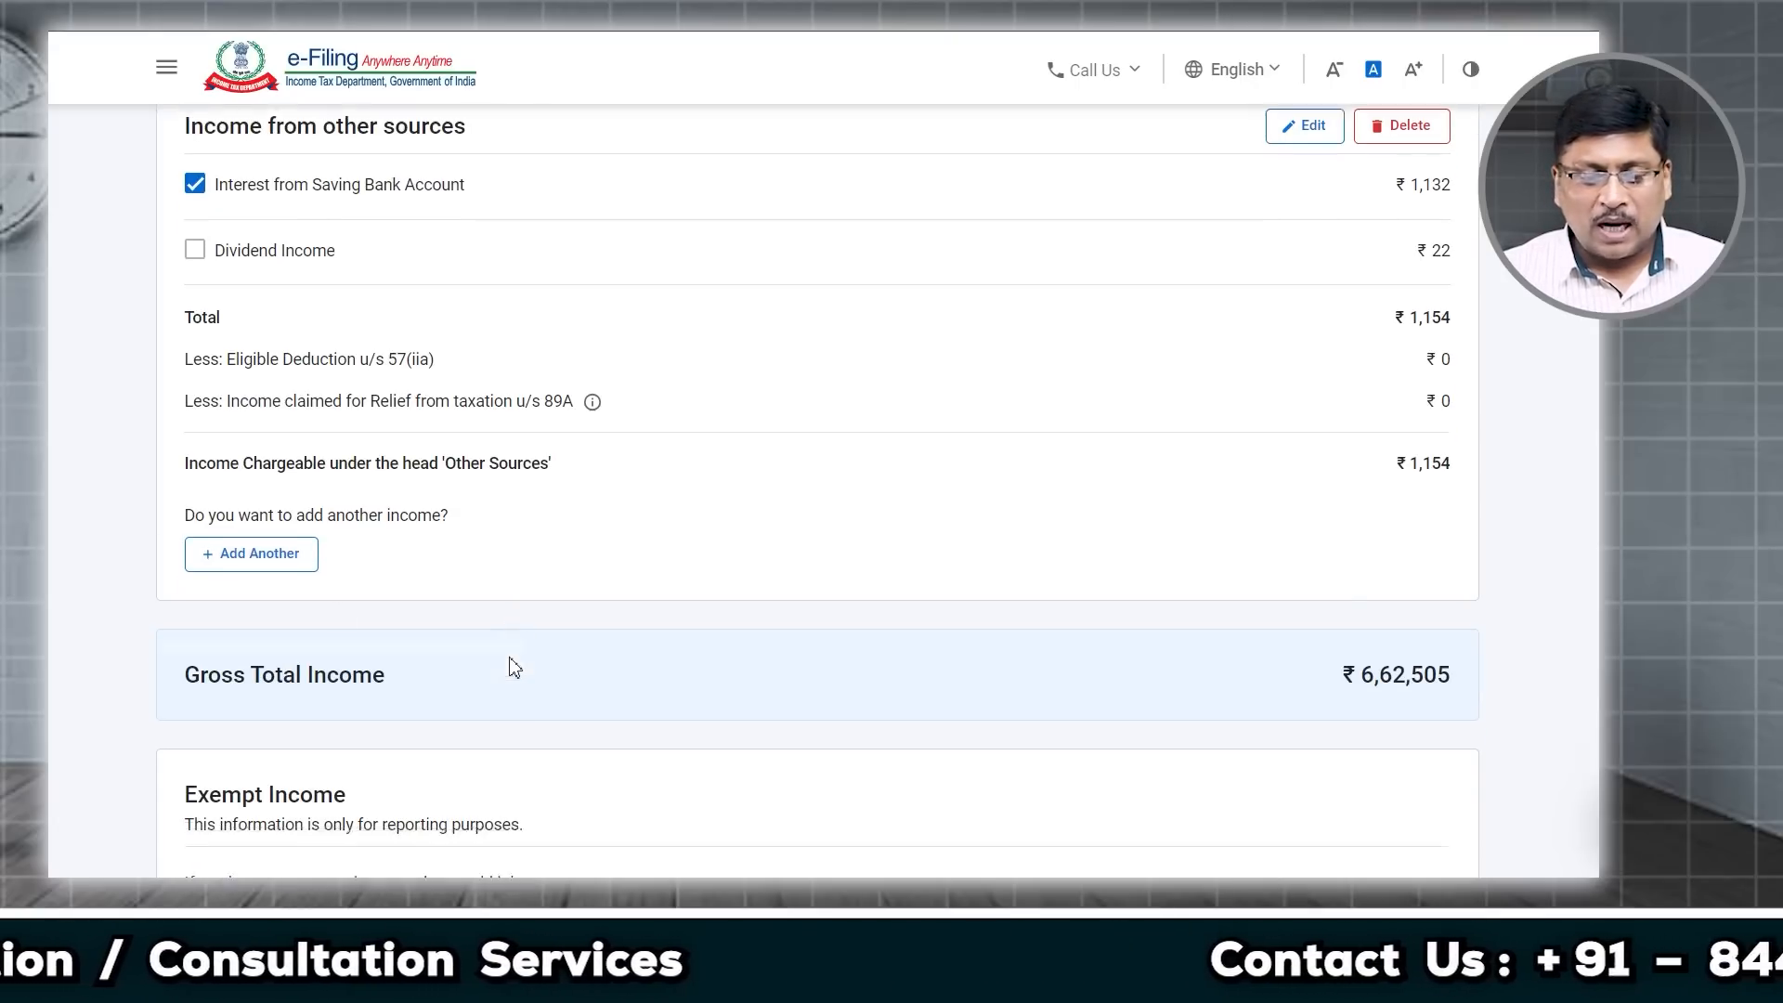
scroll(512, 666, down, 2)
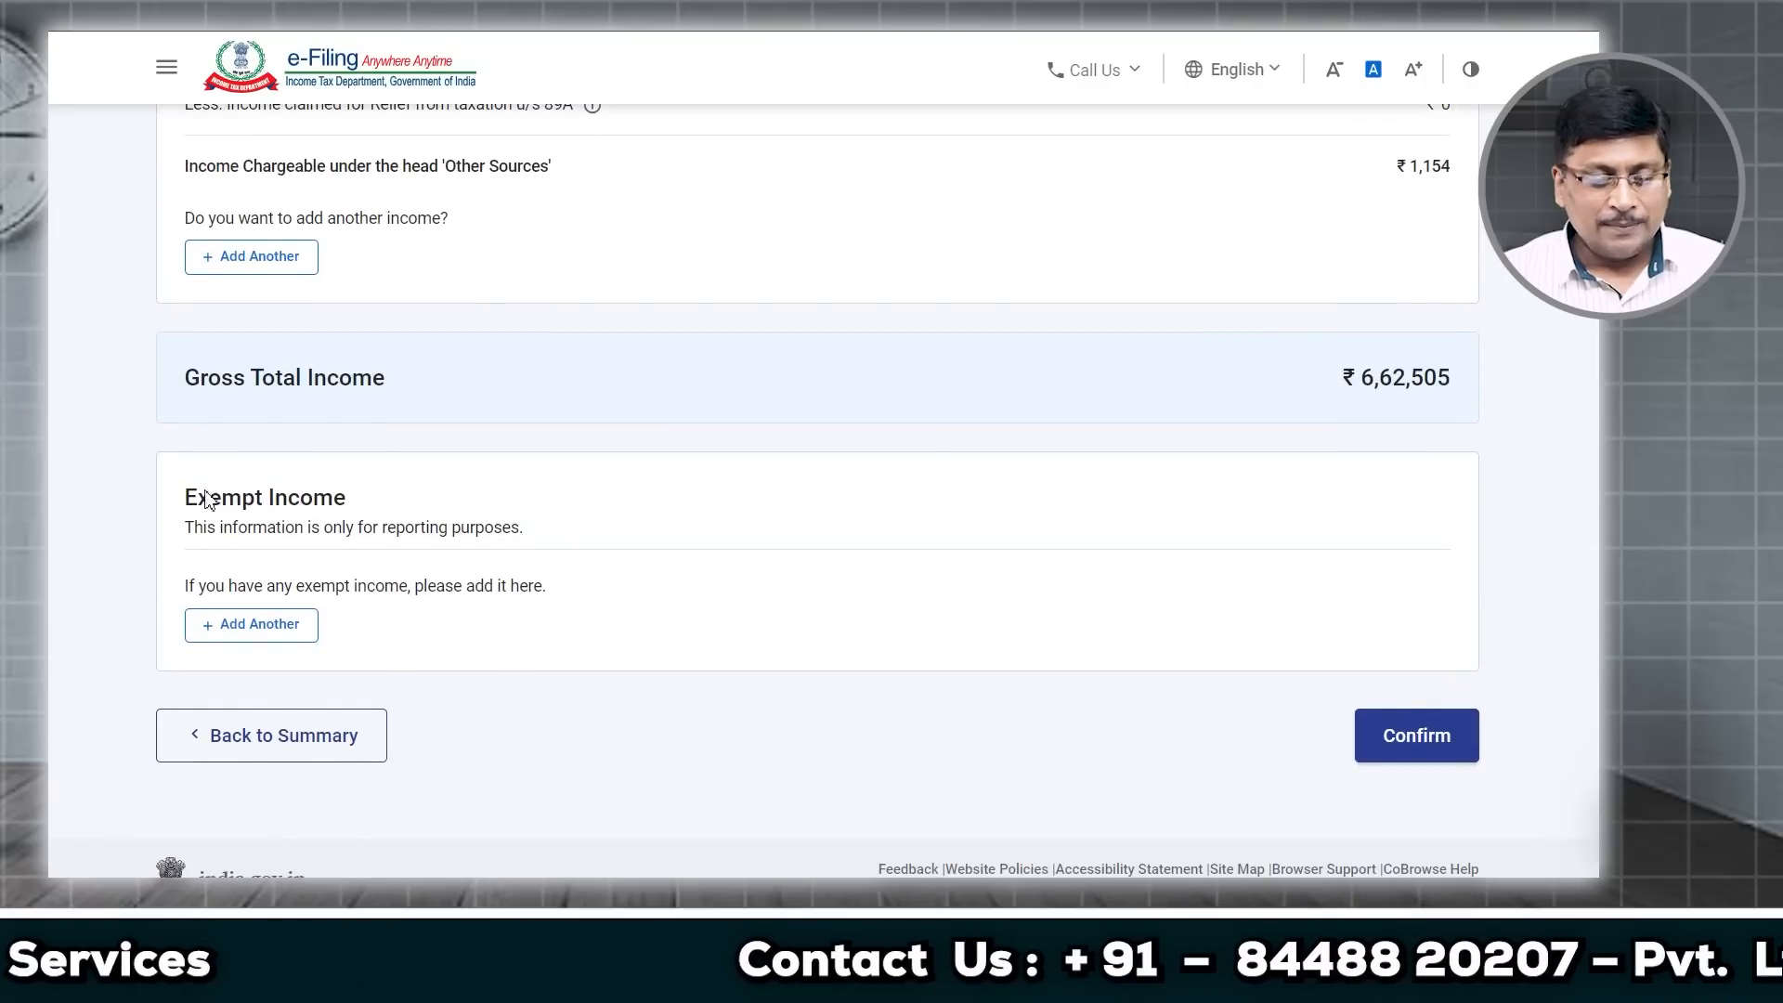
drag(210, 507, 351, 518)
drag(182, 509, 368, 513)
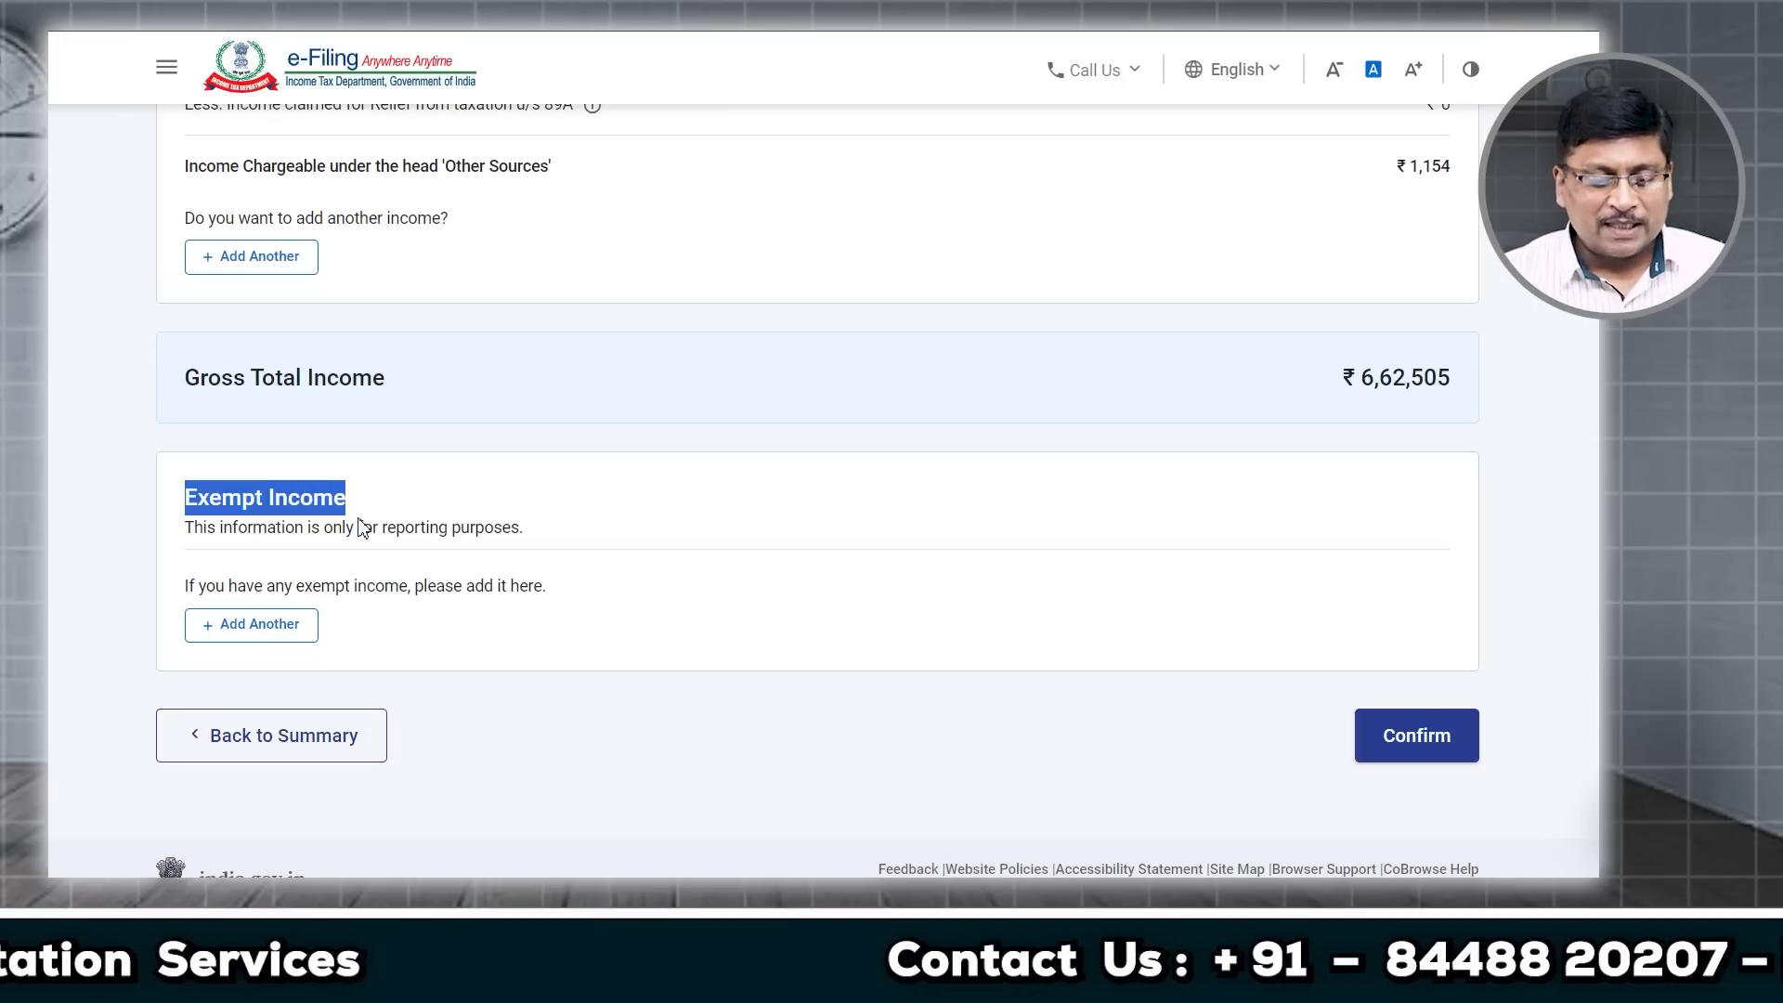
Step: Start an Exempt Income entry, then cancel it without choosing a type
click(346, 641)
click(223, 638)
click(346, 420)
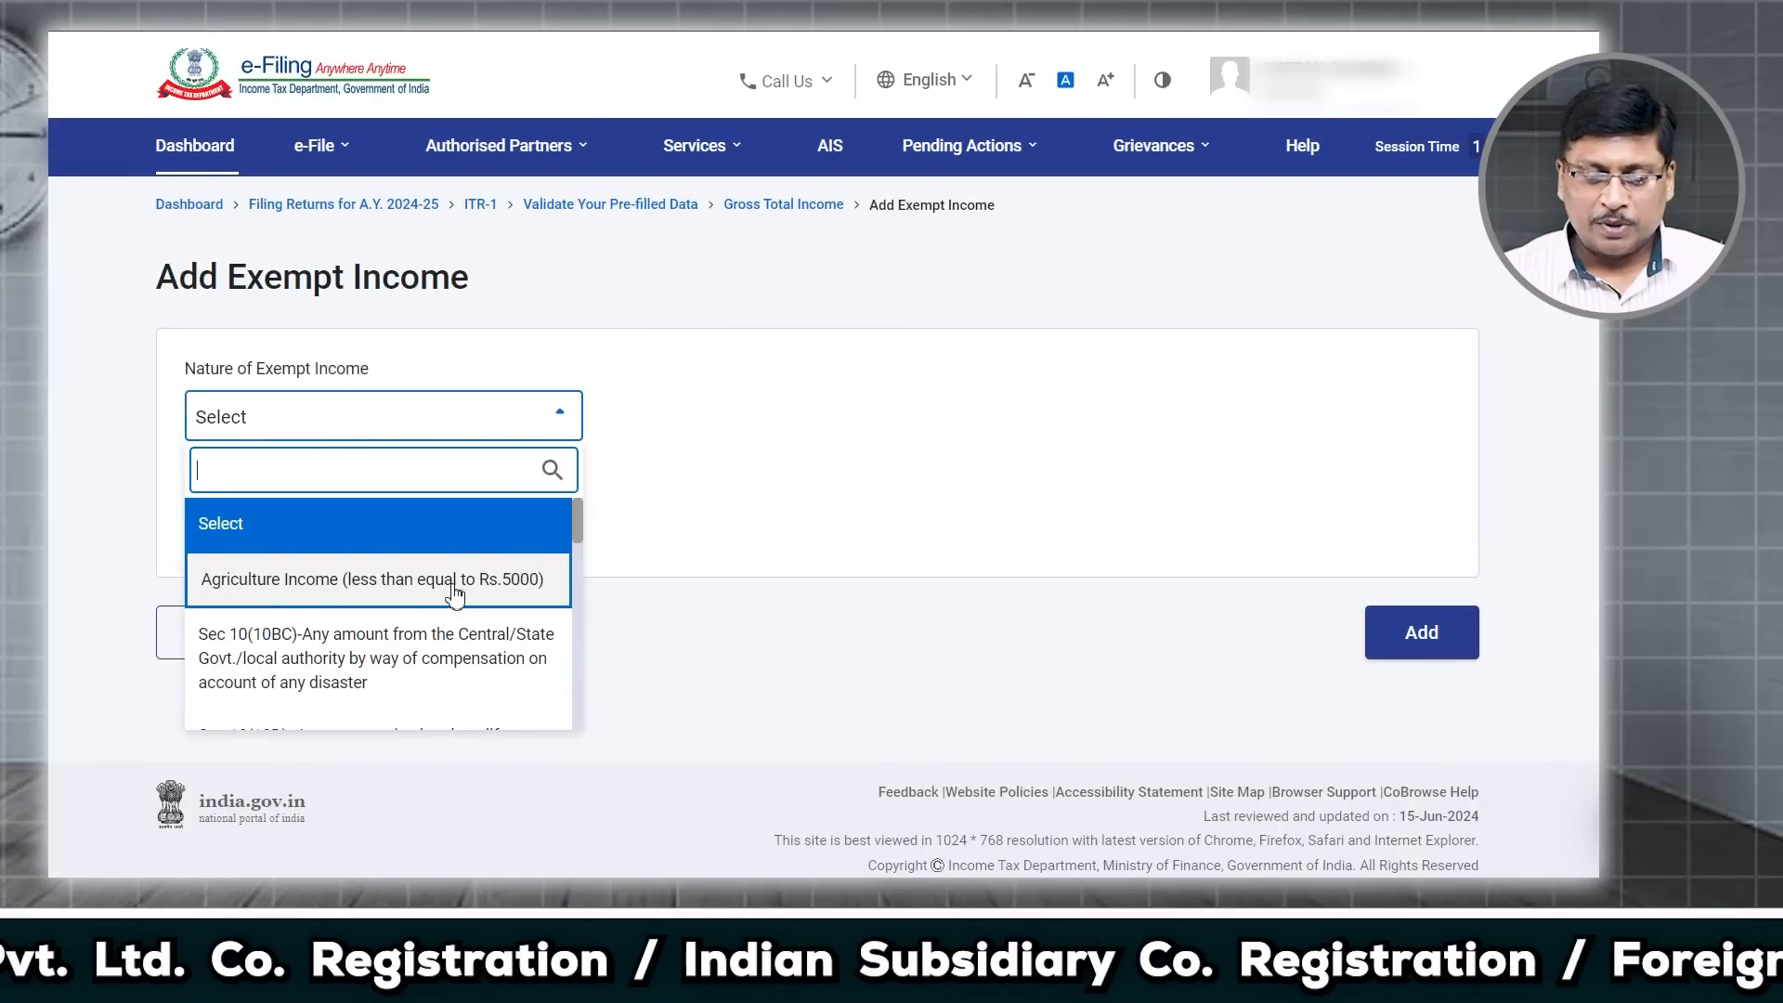
scroll(455, 594, down, 5)
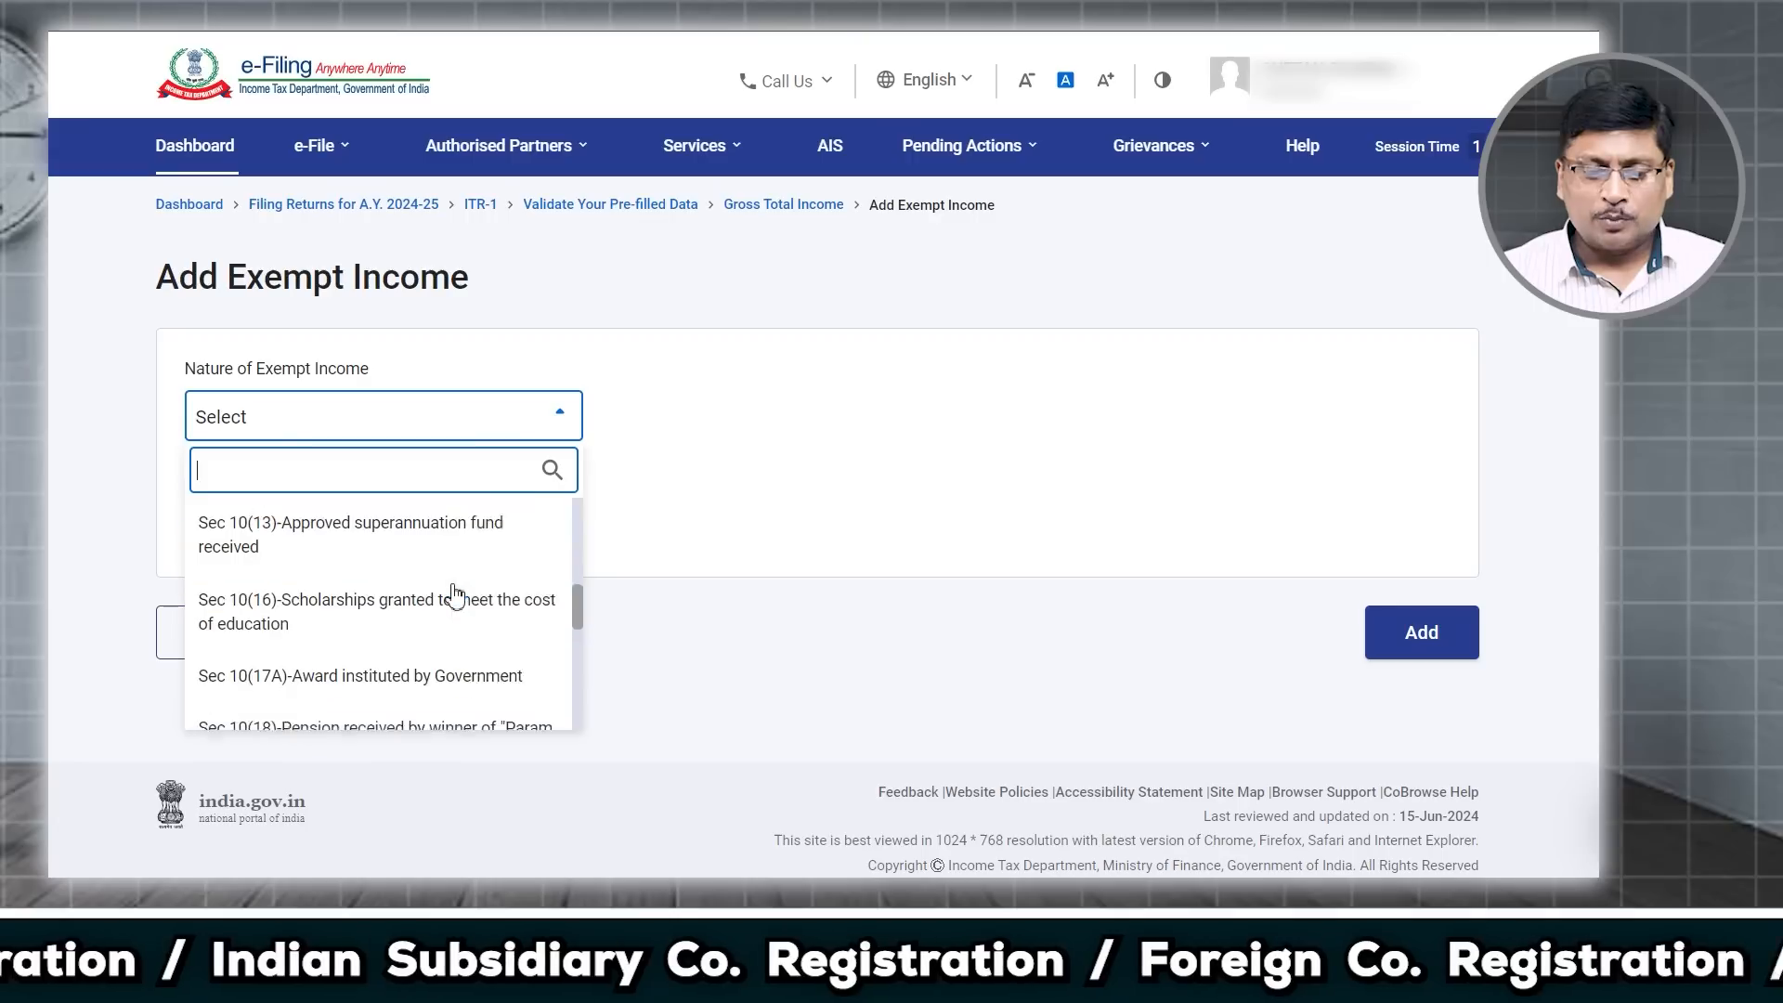
scroll(455, 594, down, 8)
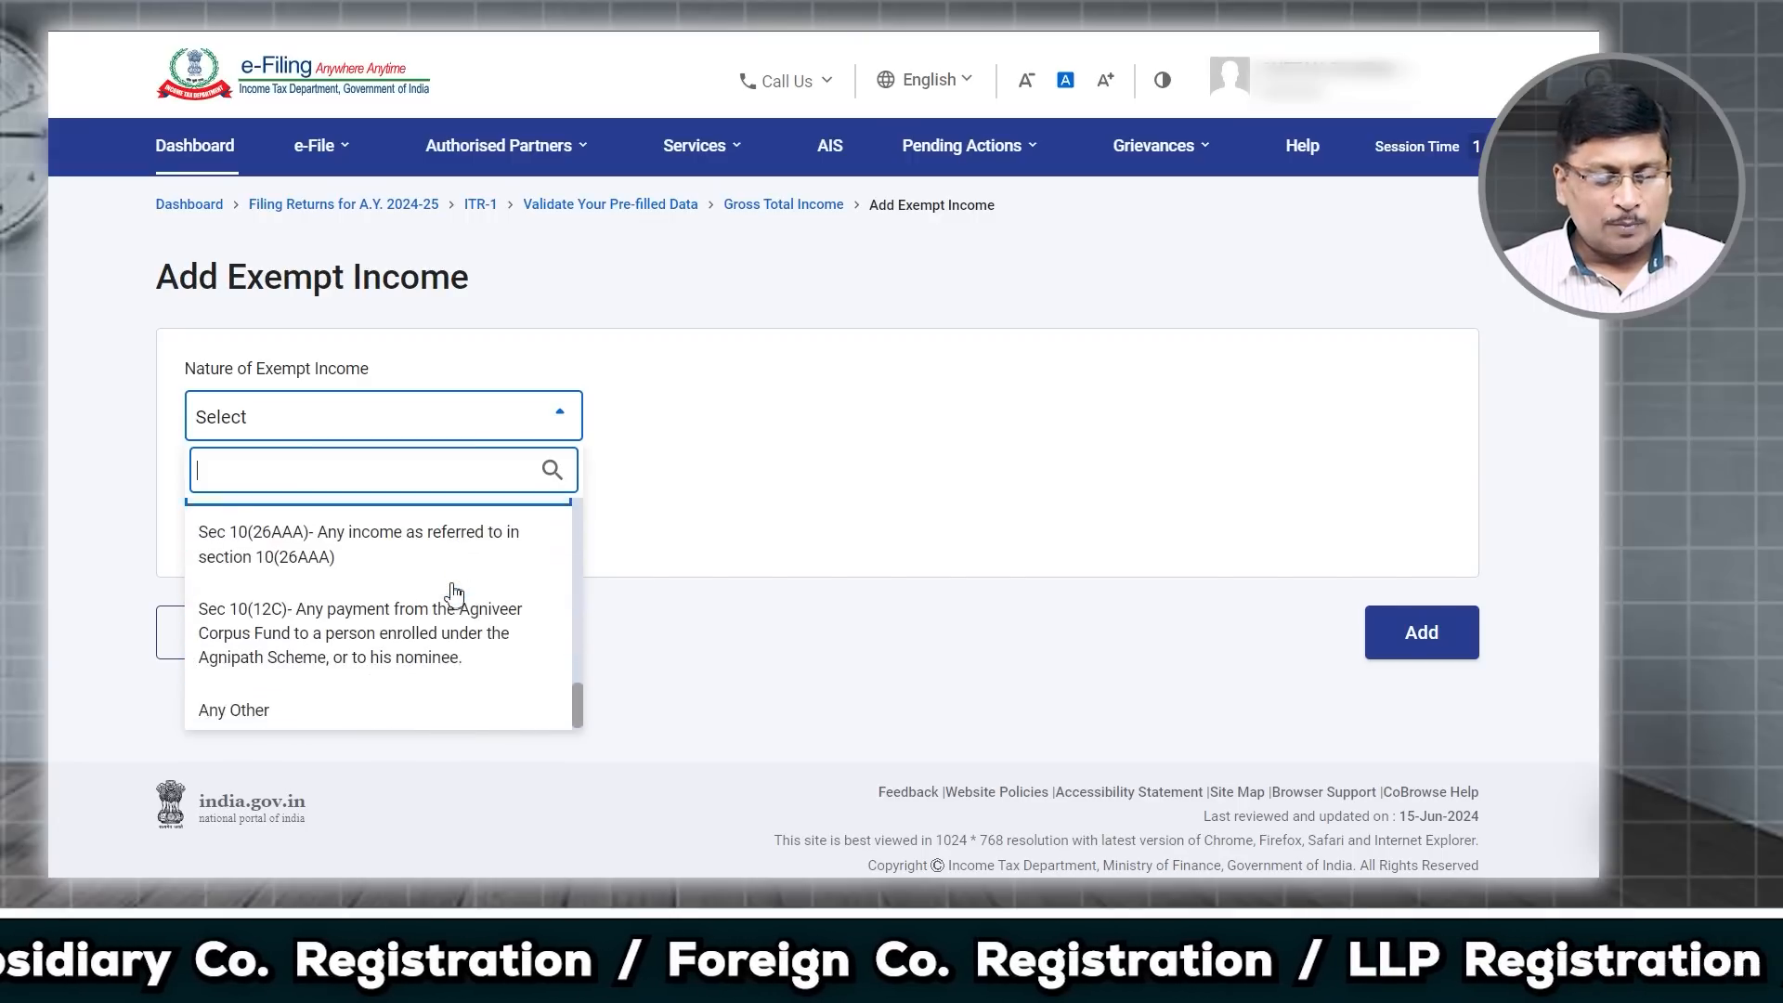
click(860, 700)
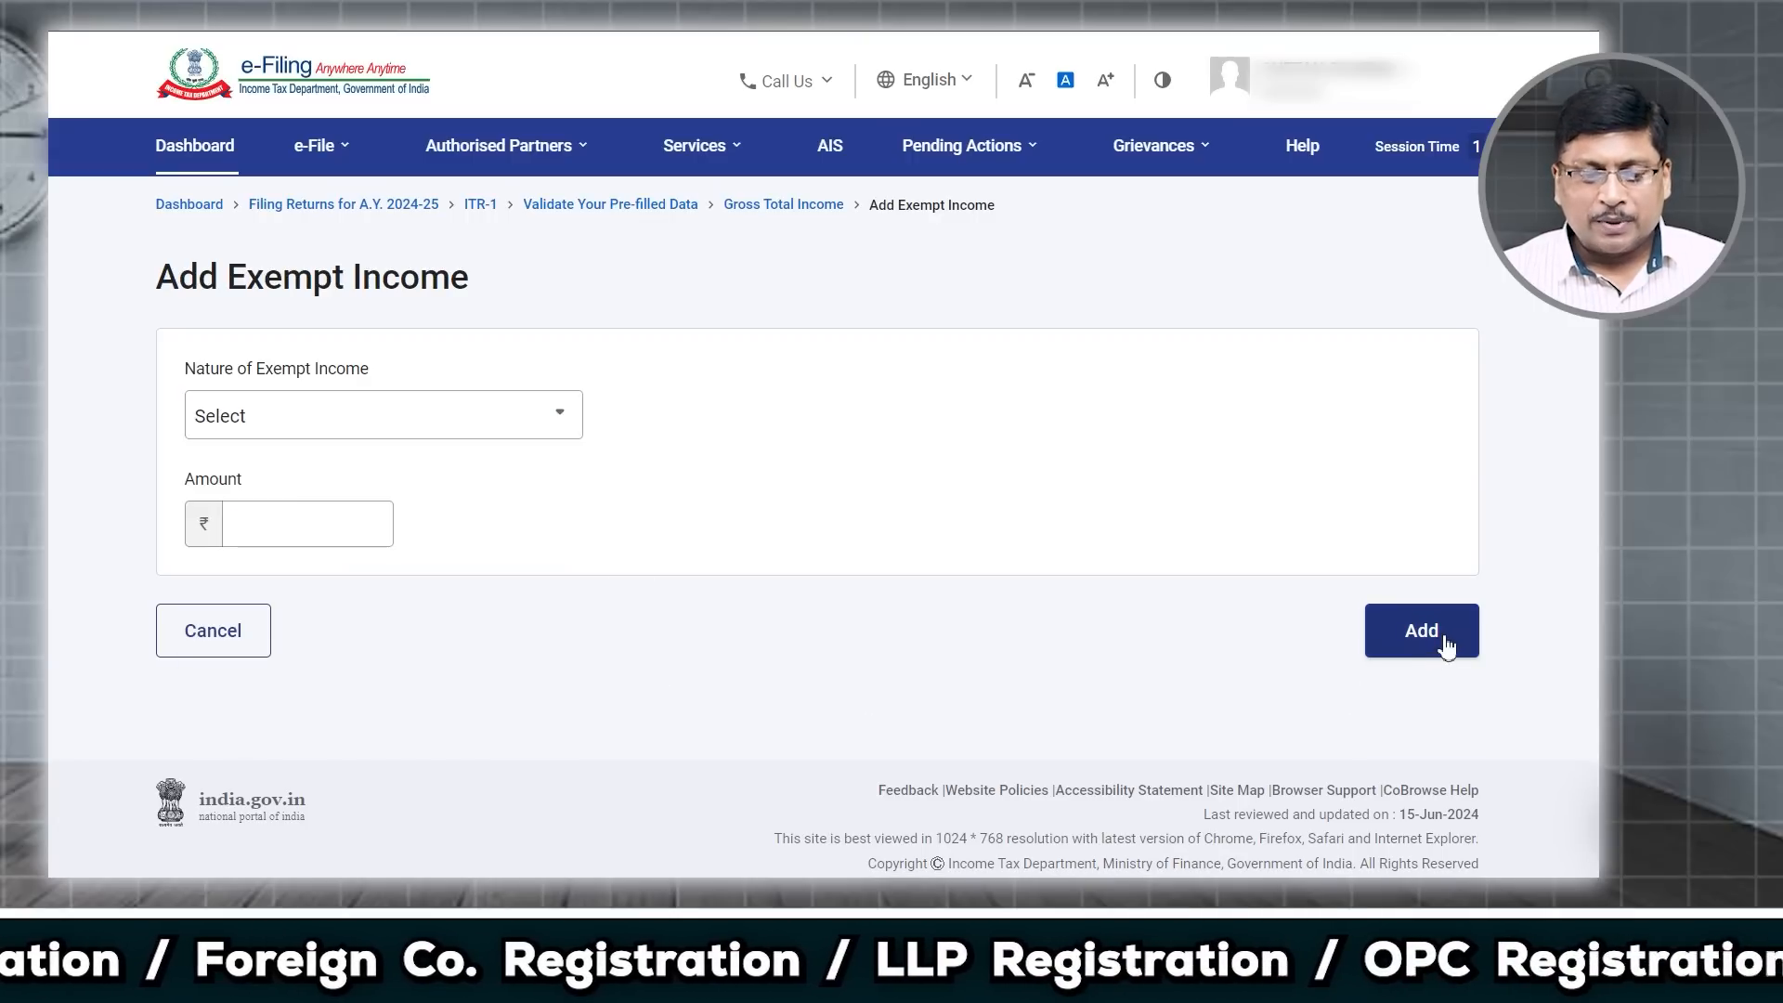
click(249, 634)
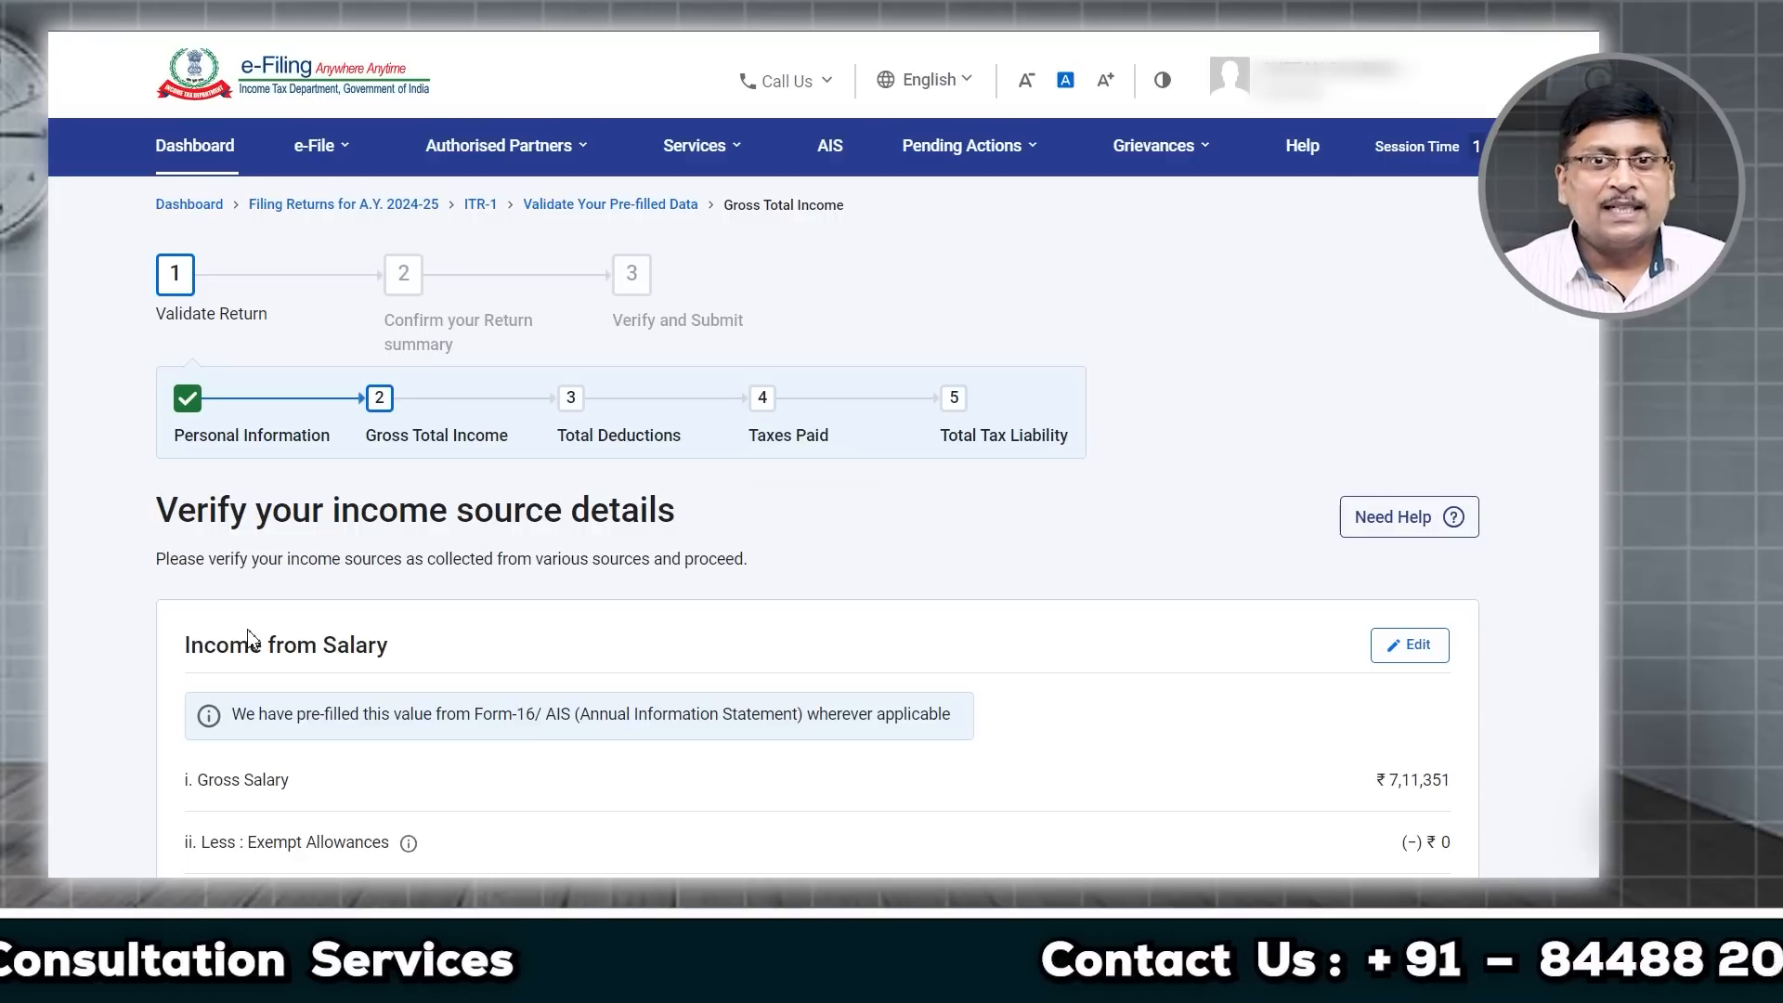
Step: Confirm Gross Total Income of ₹6,62,505
scroll(420, 619, down, 15)
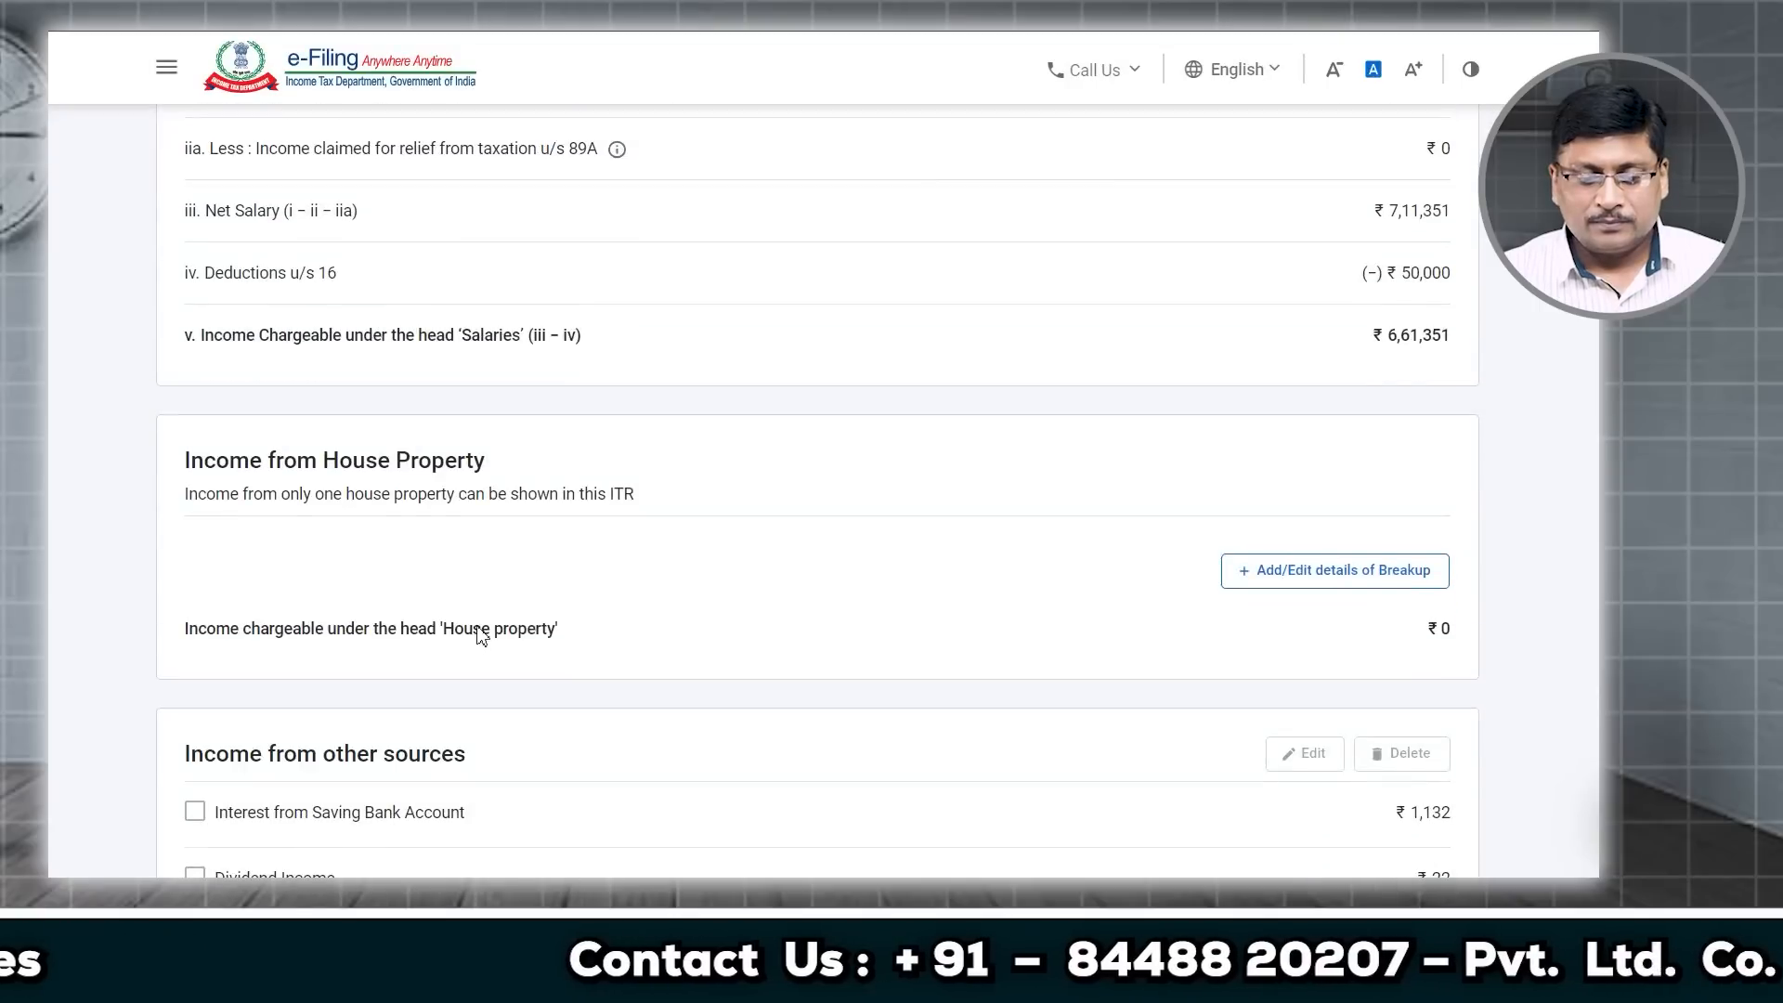
scroll(533, 630, down, 5)
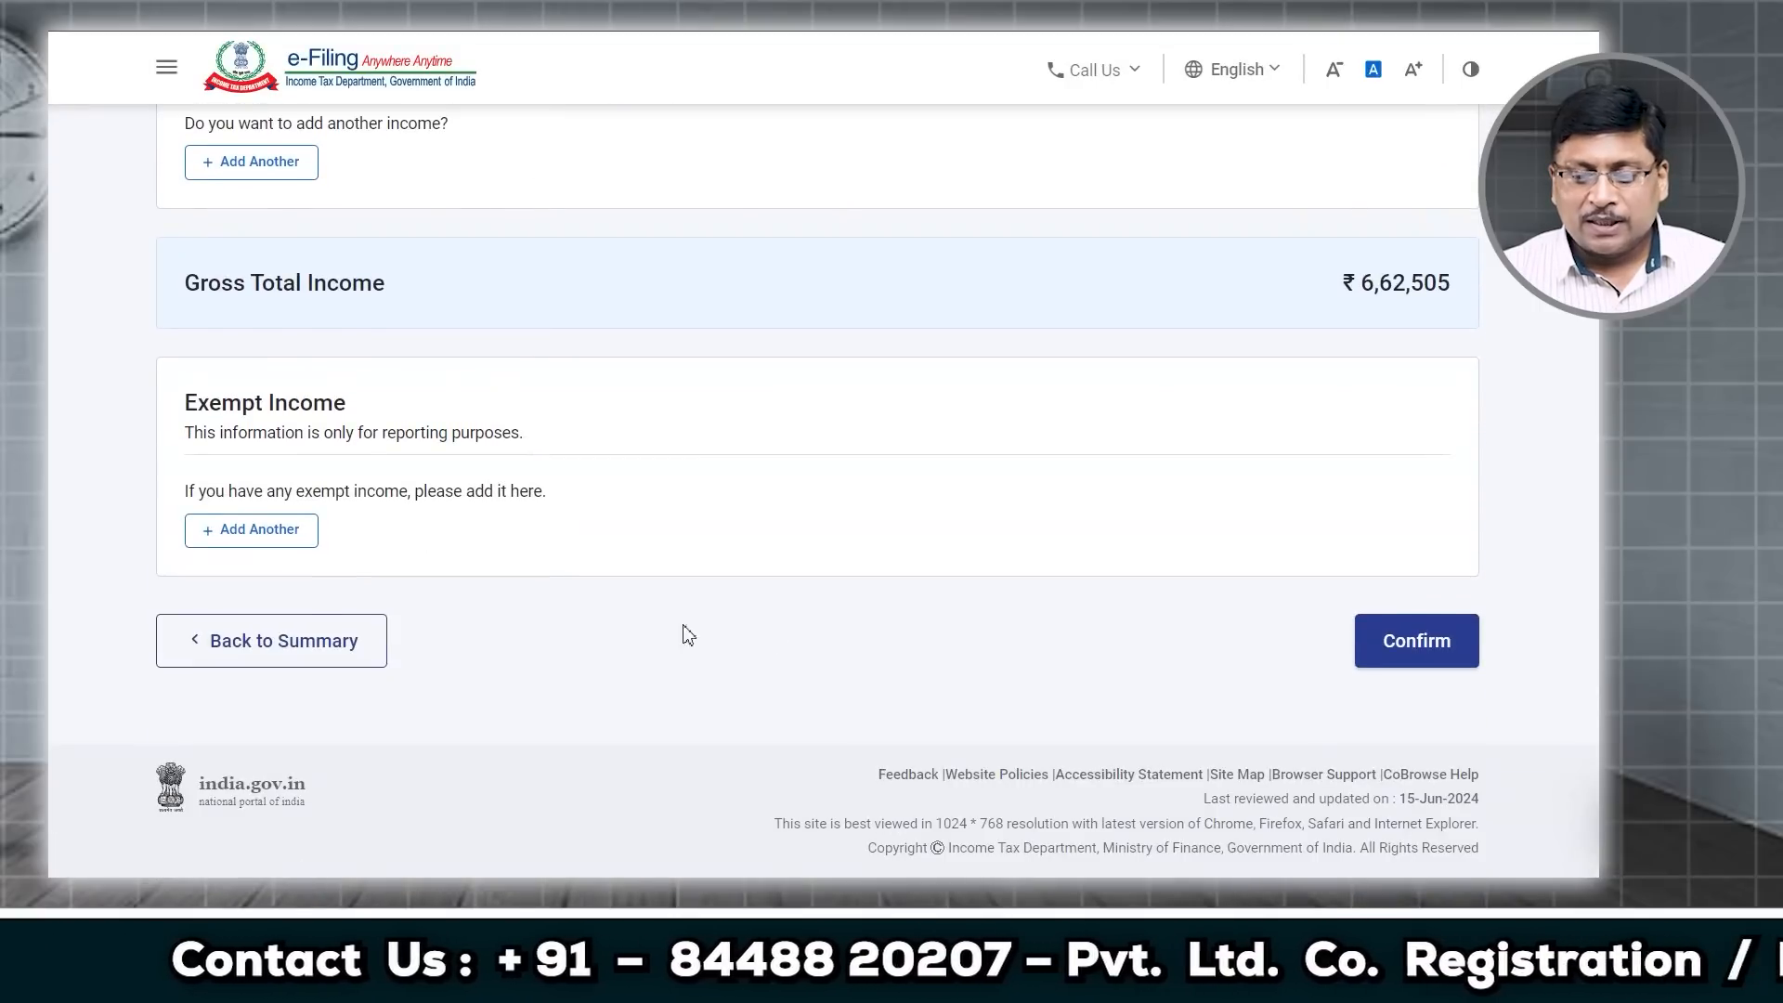
click(1420, 645)
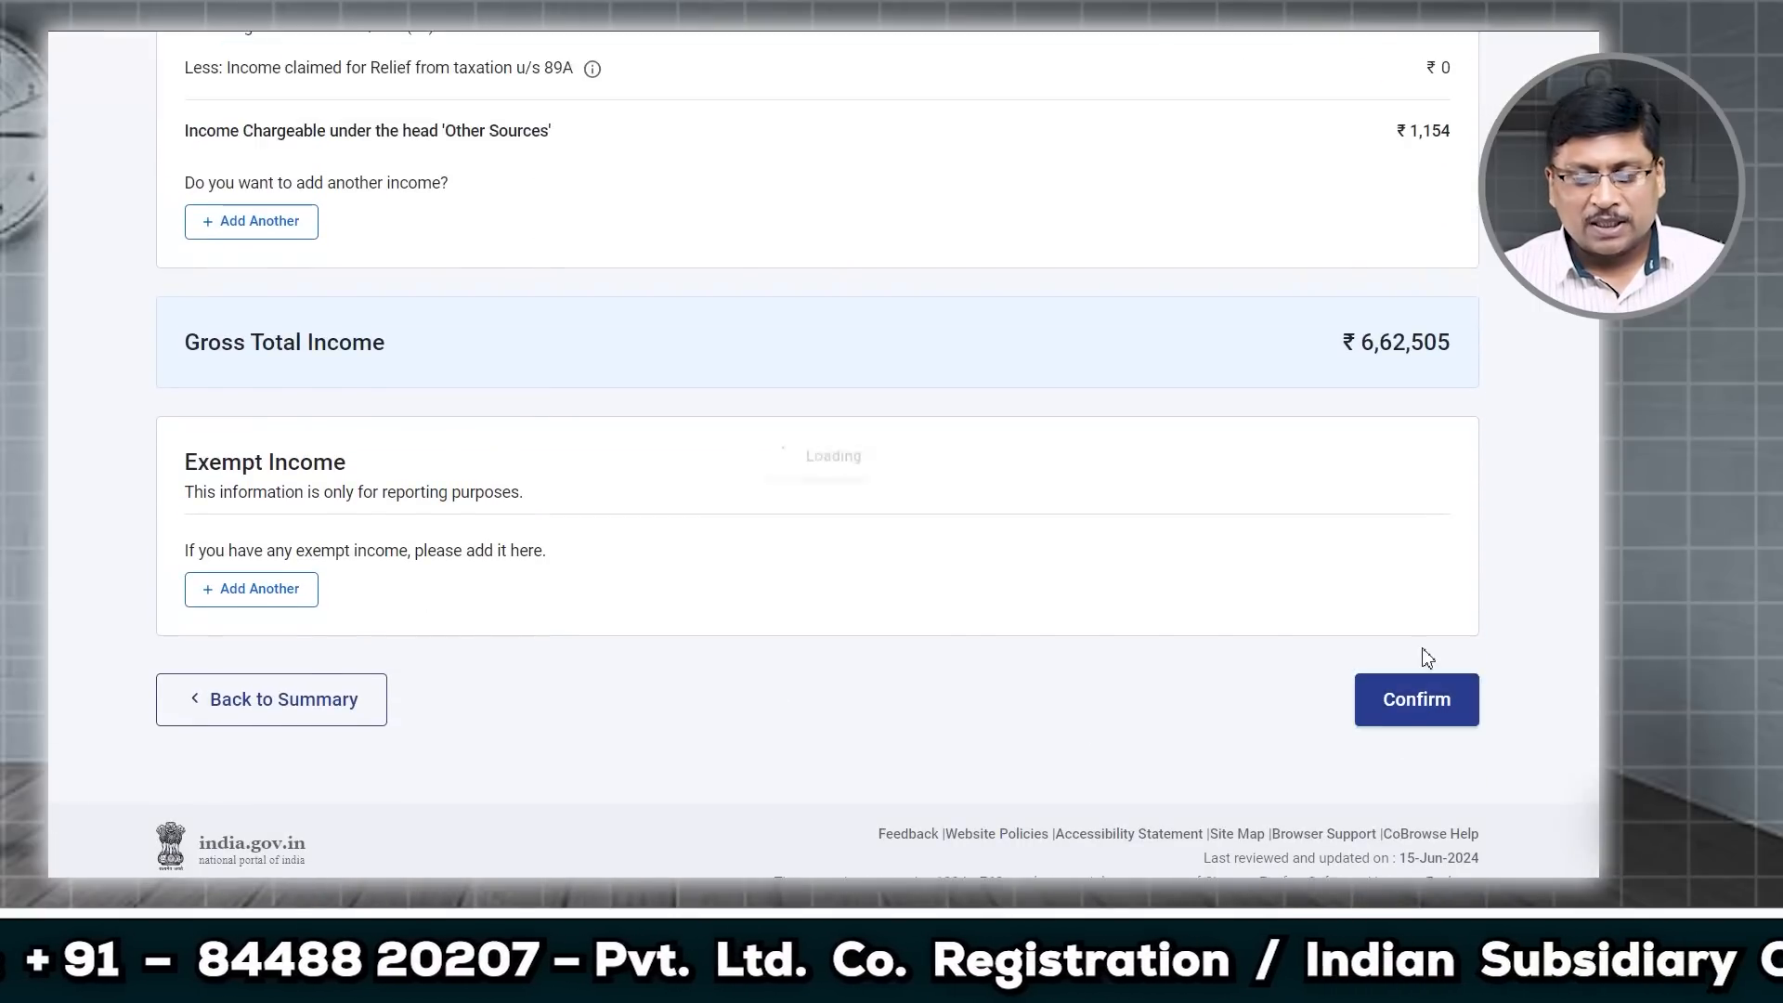
scroll(809, 684, down, 7)
Step: Open Total Deductions and answer No to the 80CCD(2) question
scroll(805, 678, down, 2)
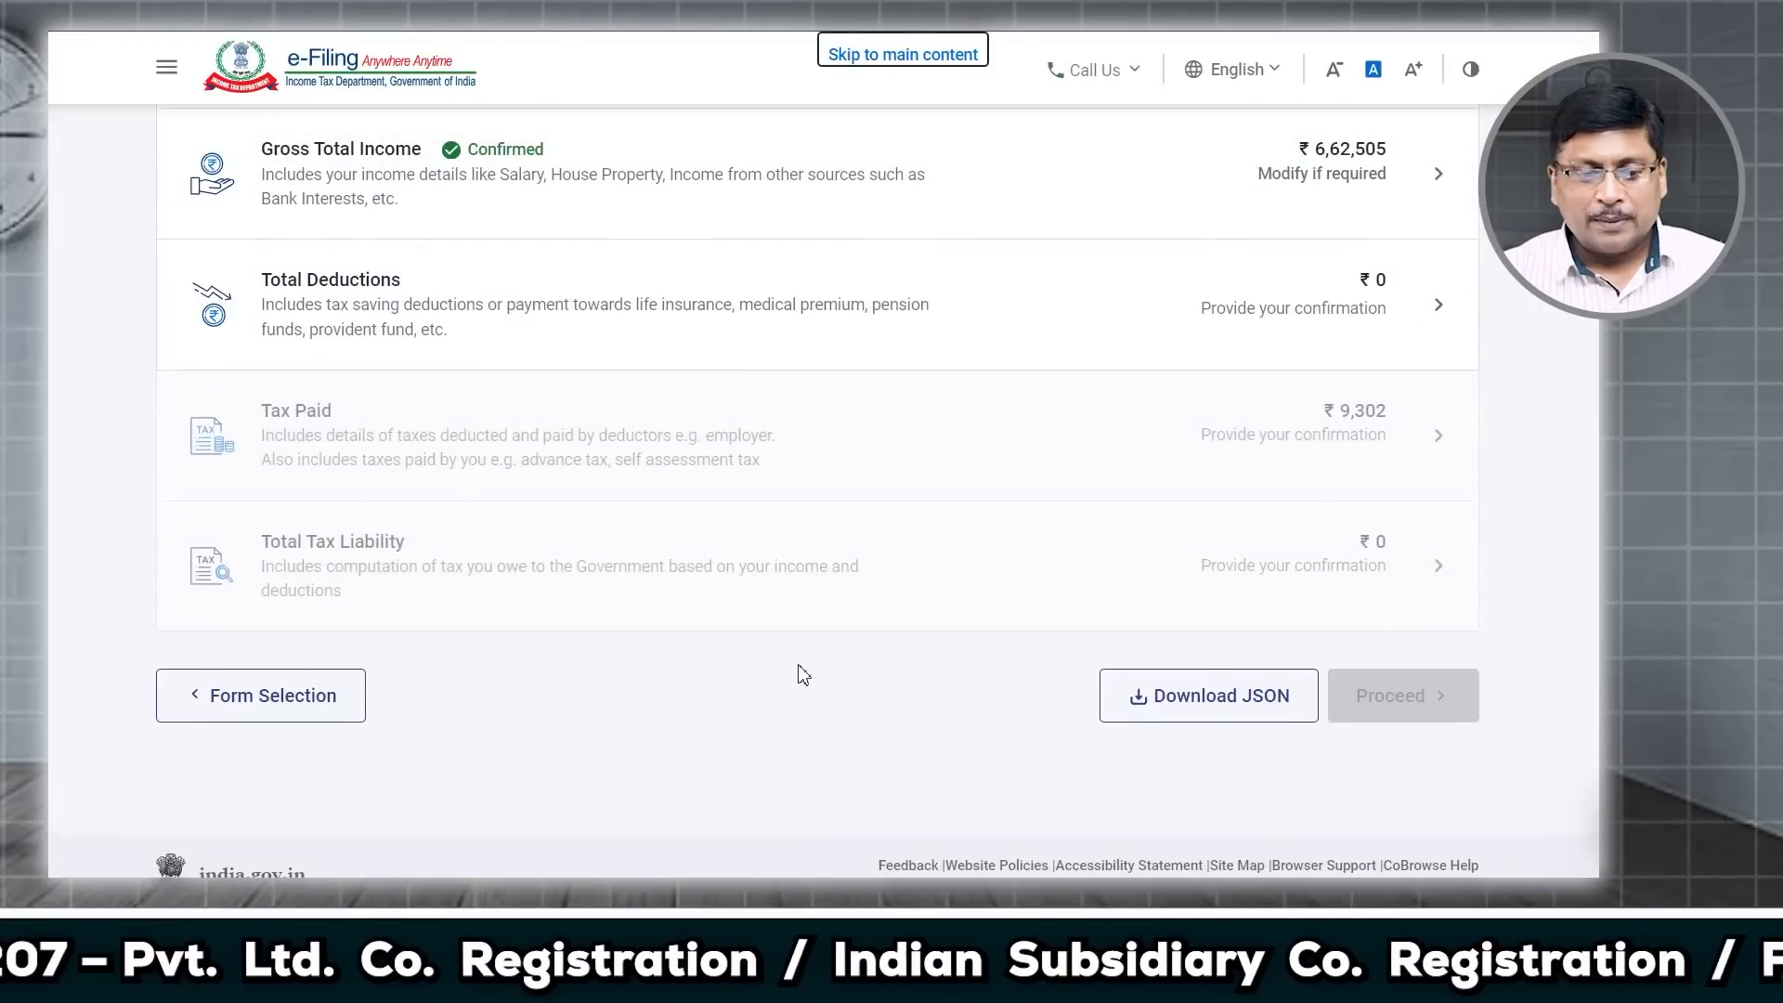
scroll(430, 470, up, 5)
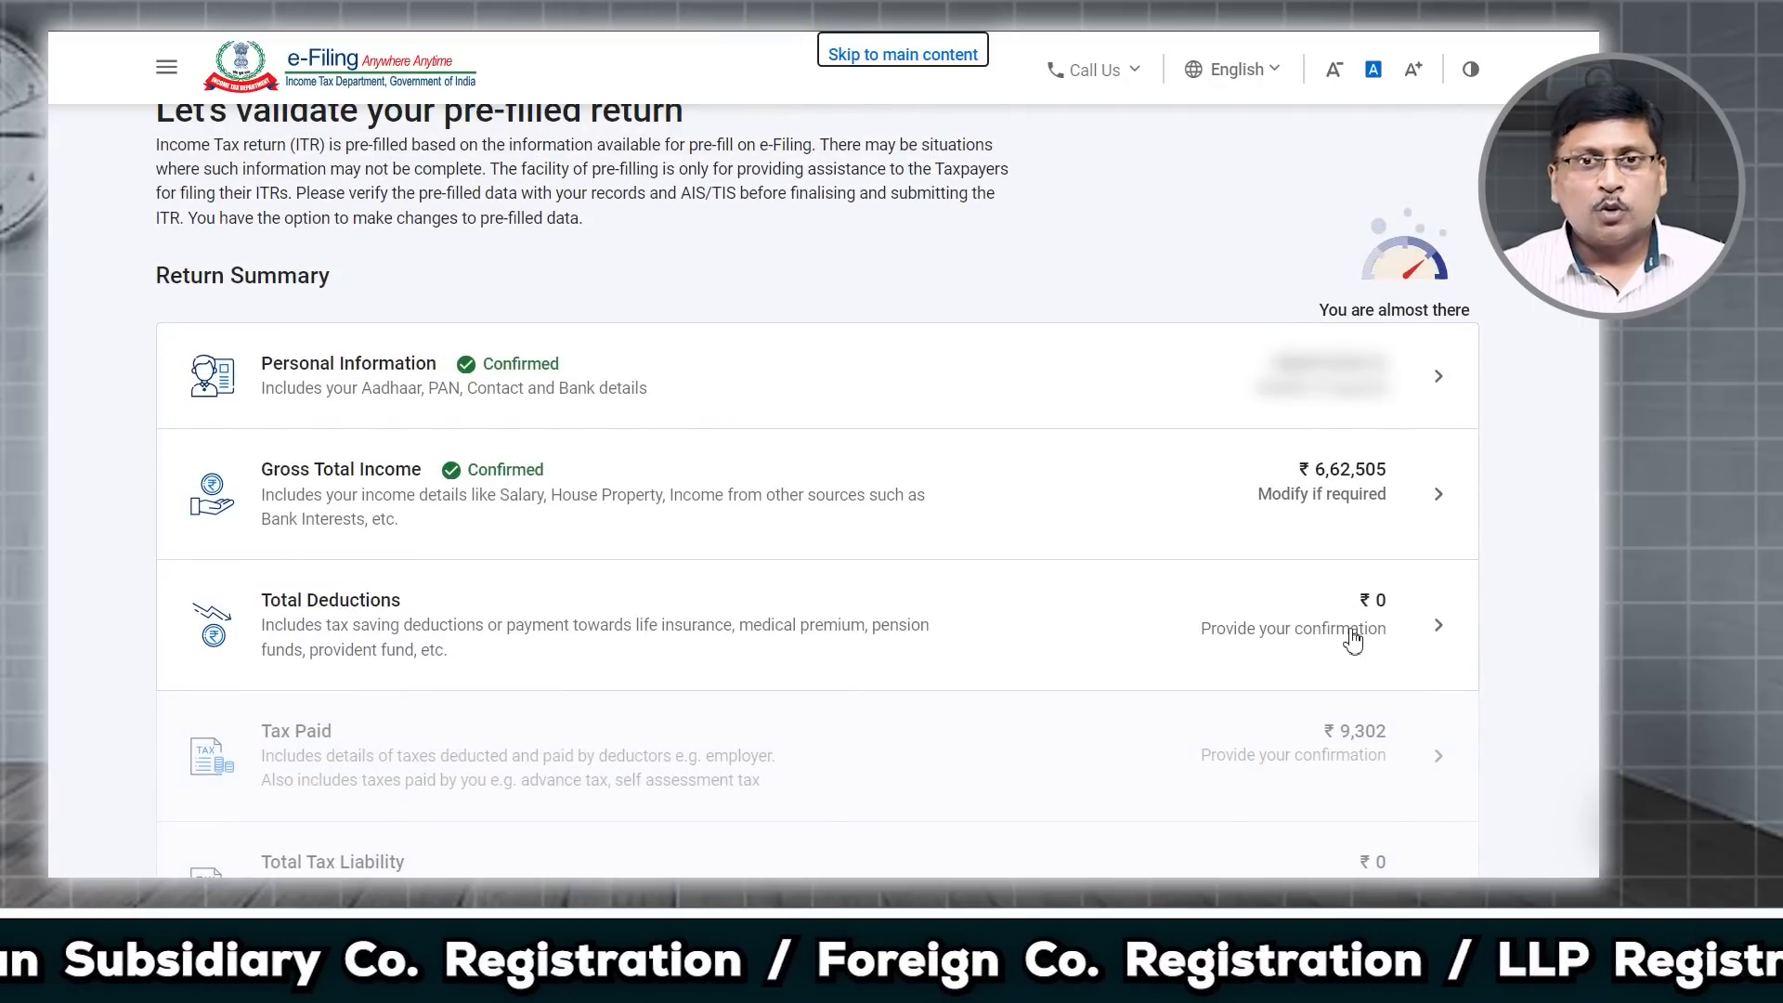
click(1433, 633)
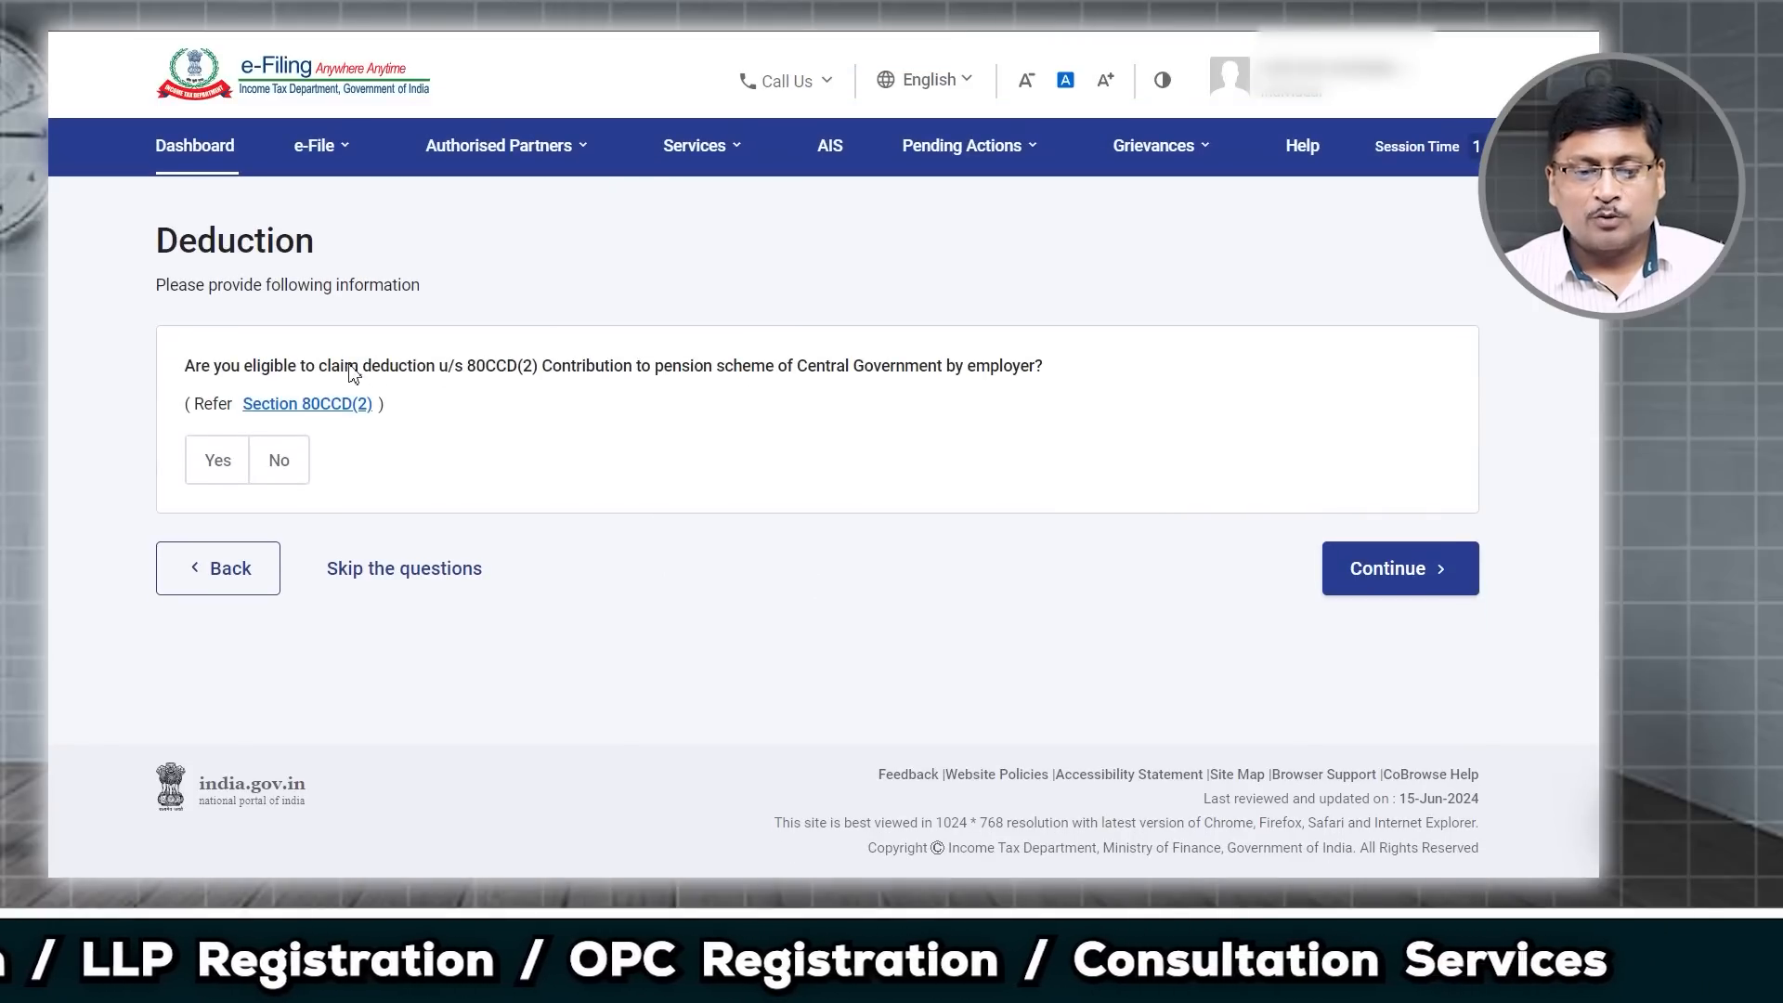
drag(346, 366, 780, 398)
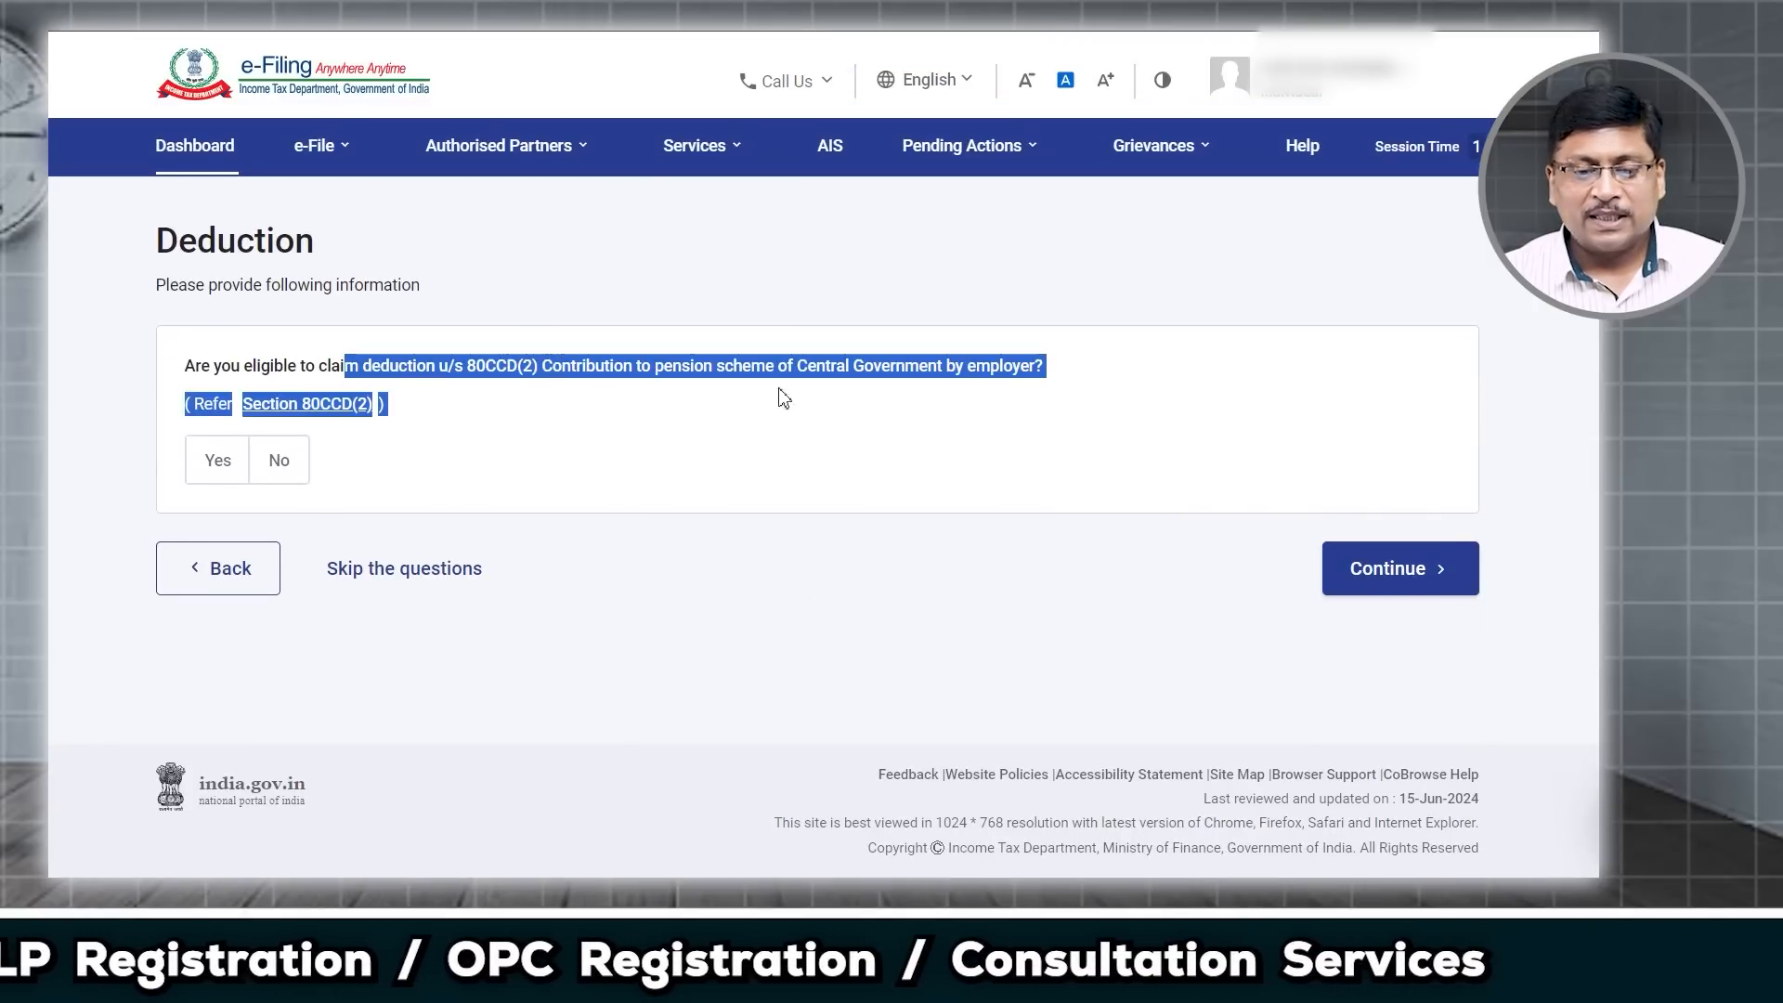
click(884, 406)
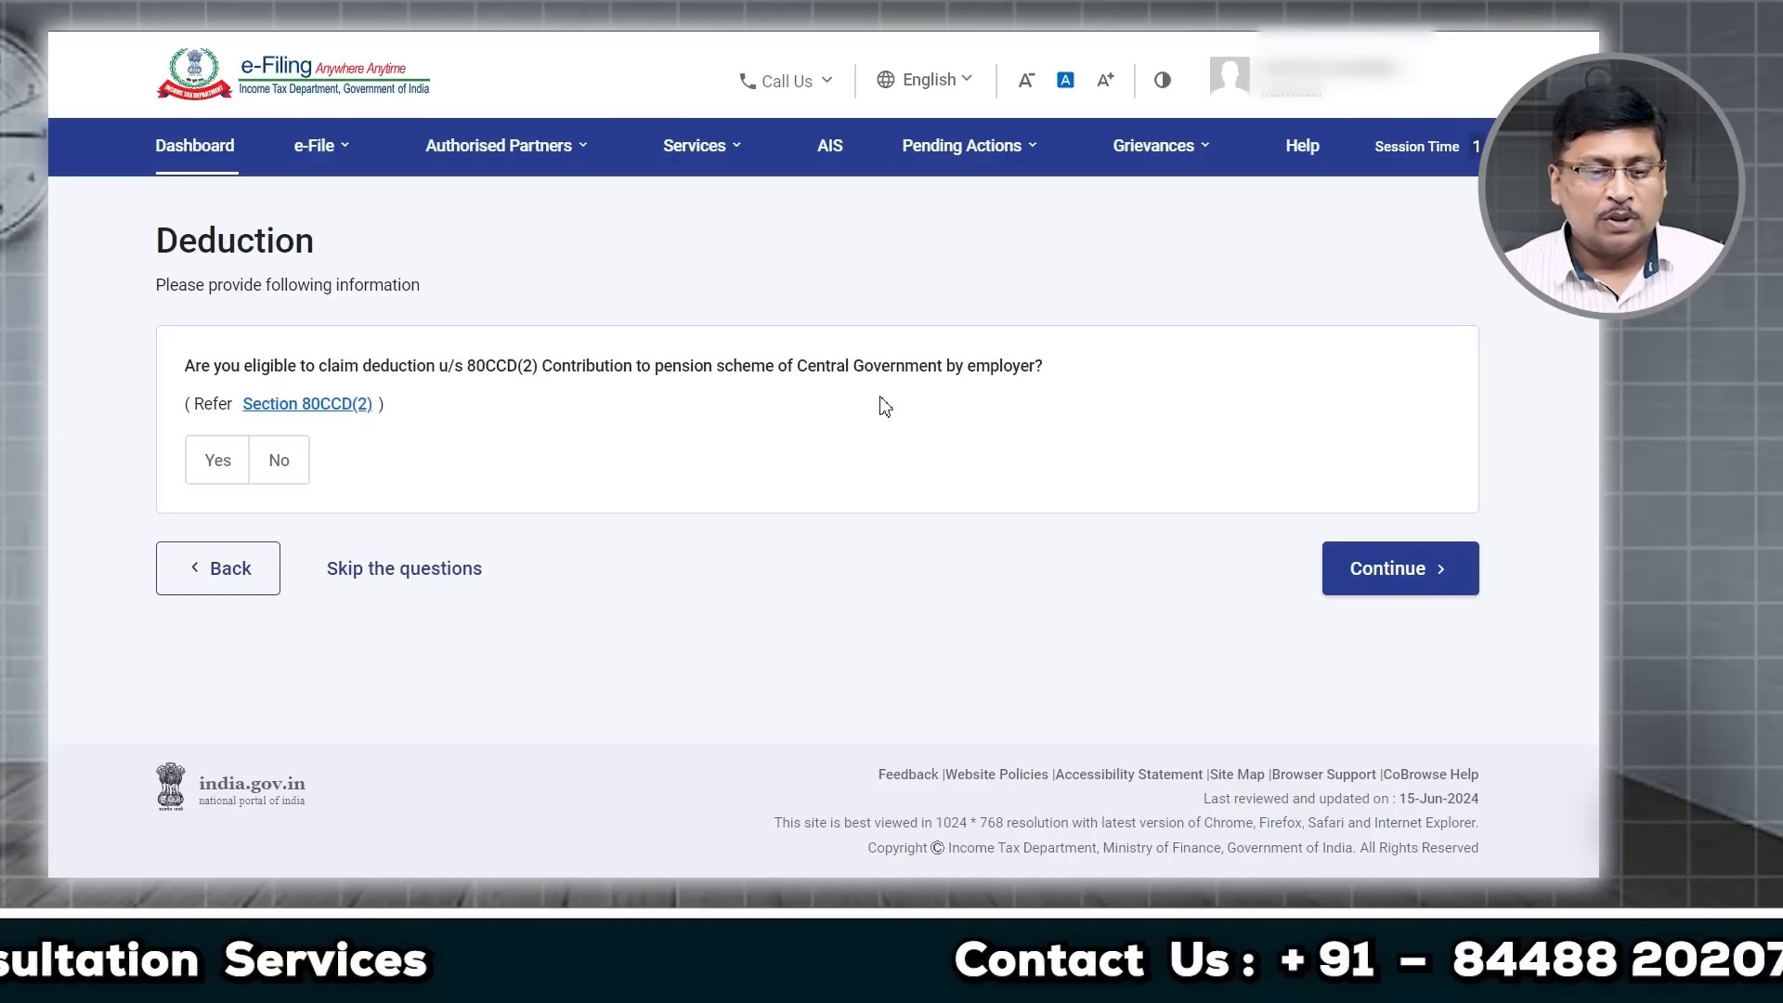
click(296, 475)
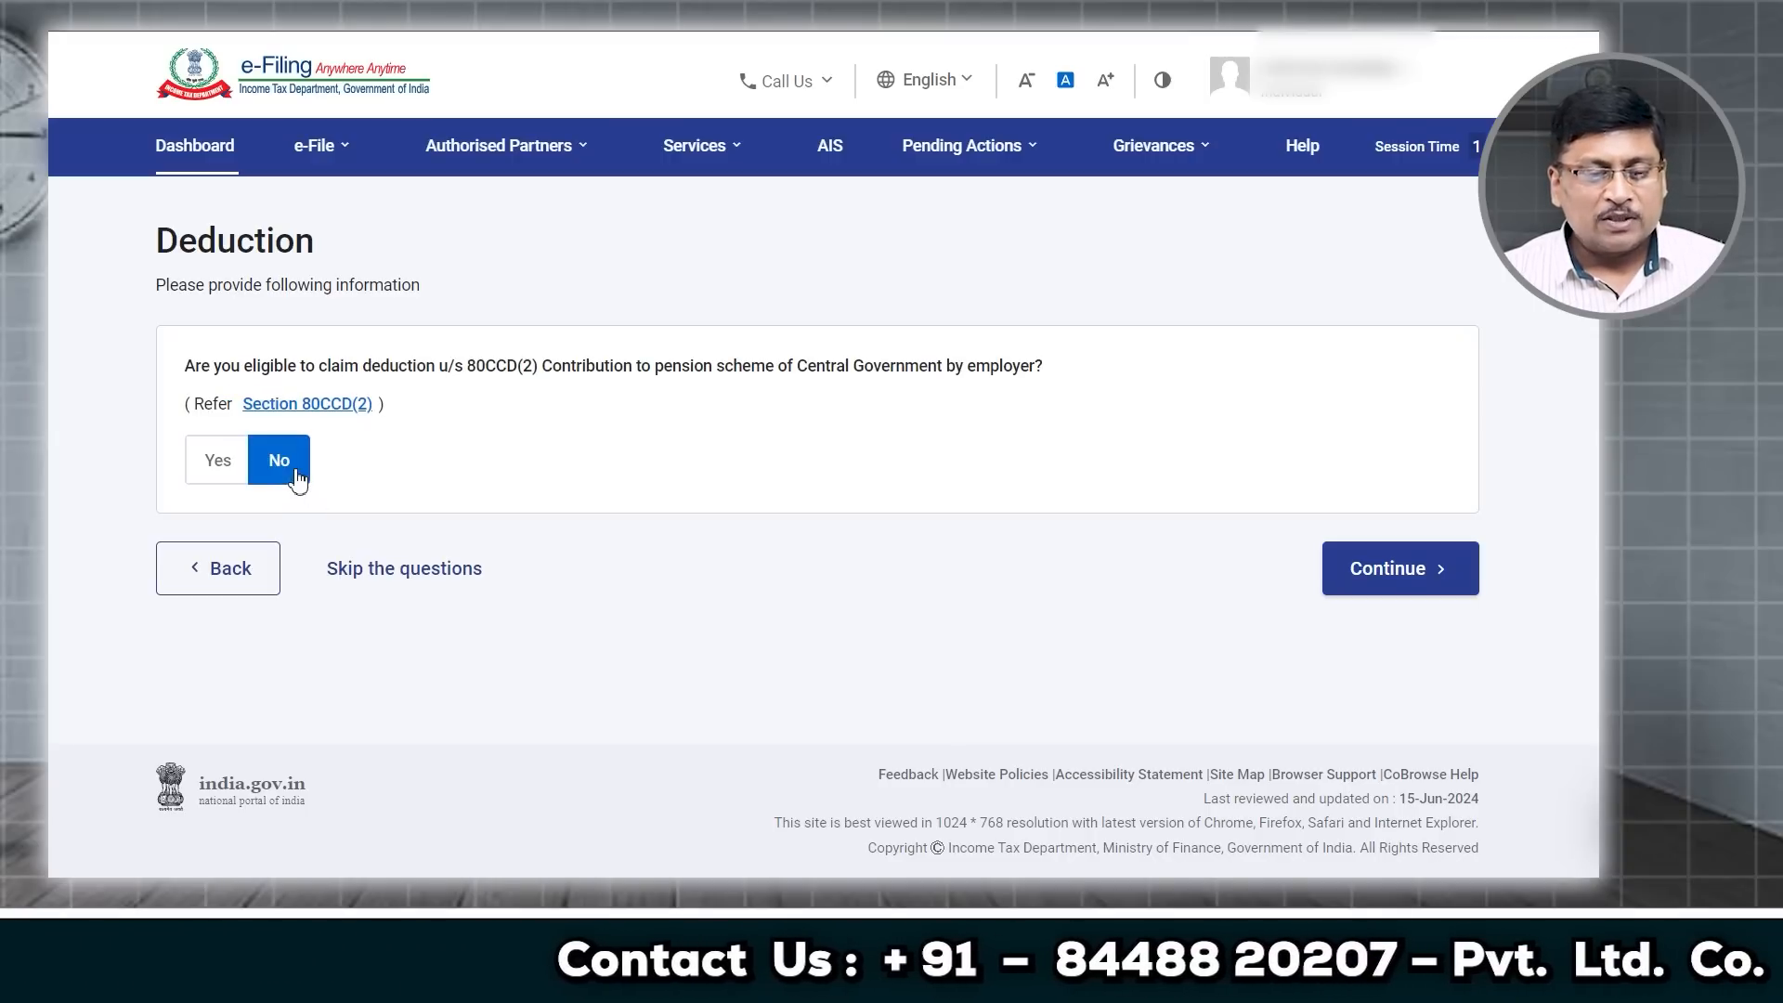
click(1422, 587)
Step: Confirm Total Deductions of ₹0 on the Verify your deductions page
scroll(1081, 691, down, 4)
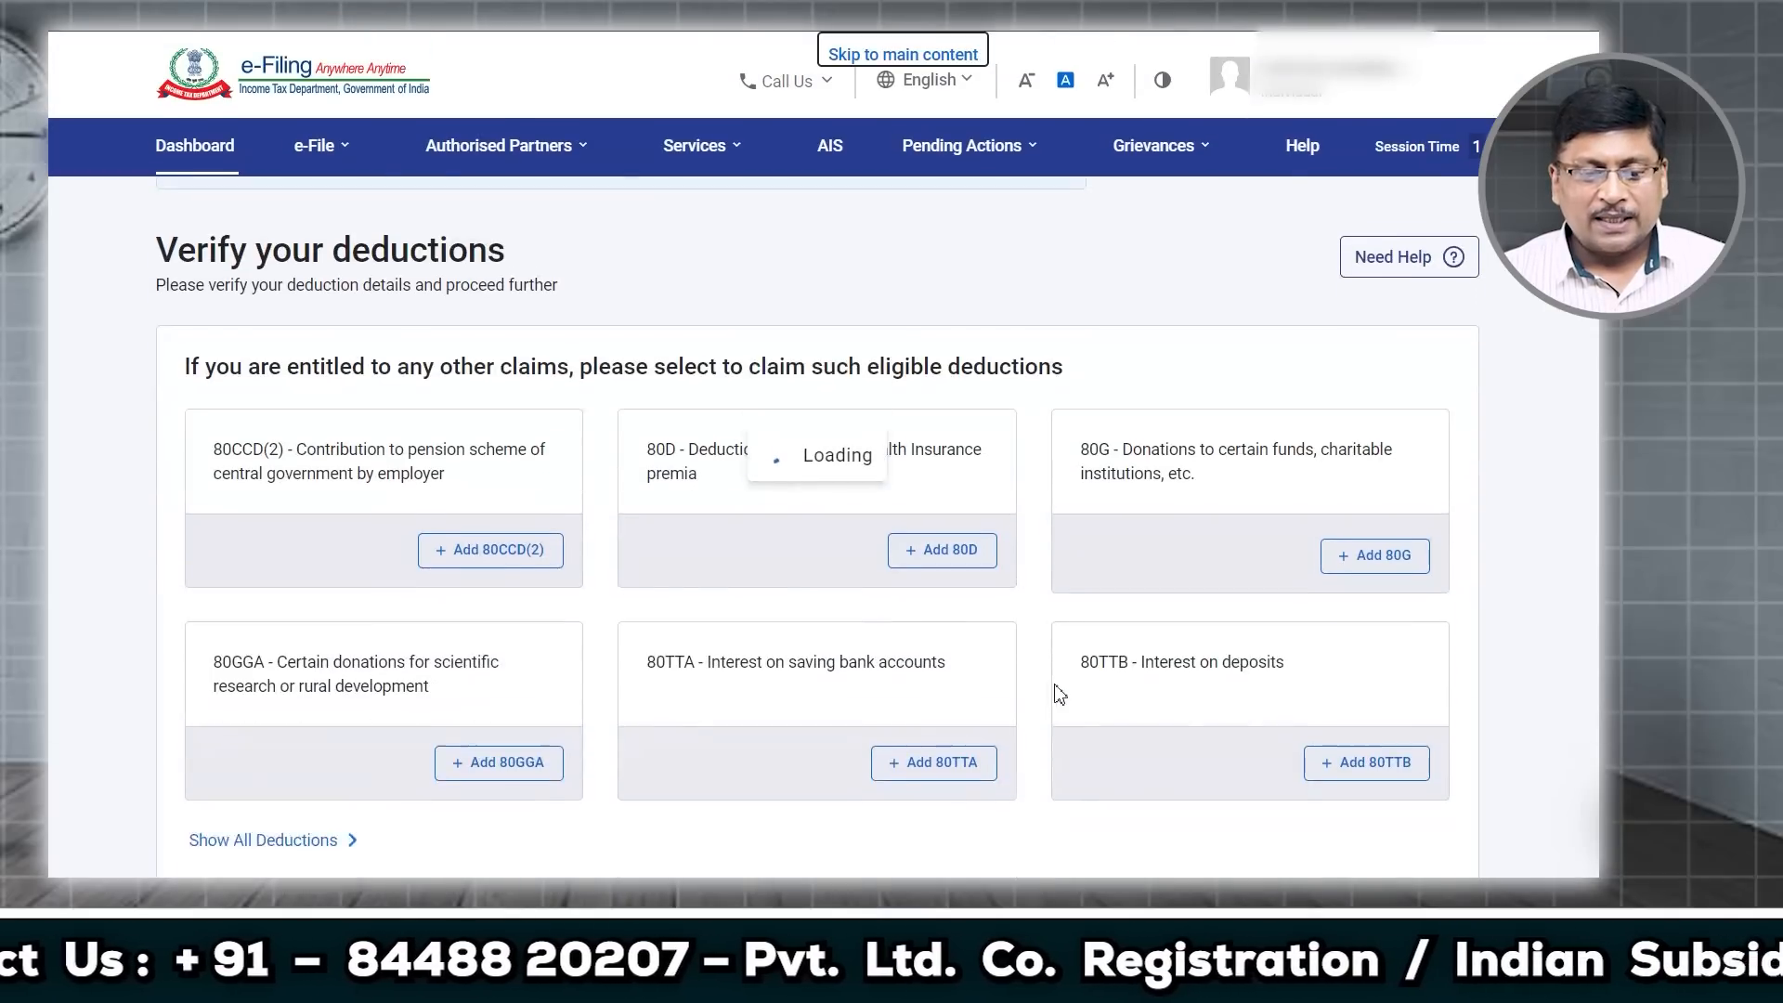
scroll(1170, 517, up, 4)
scroll(1179, 520, down, 7)
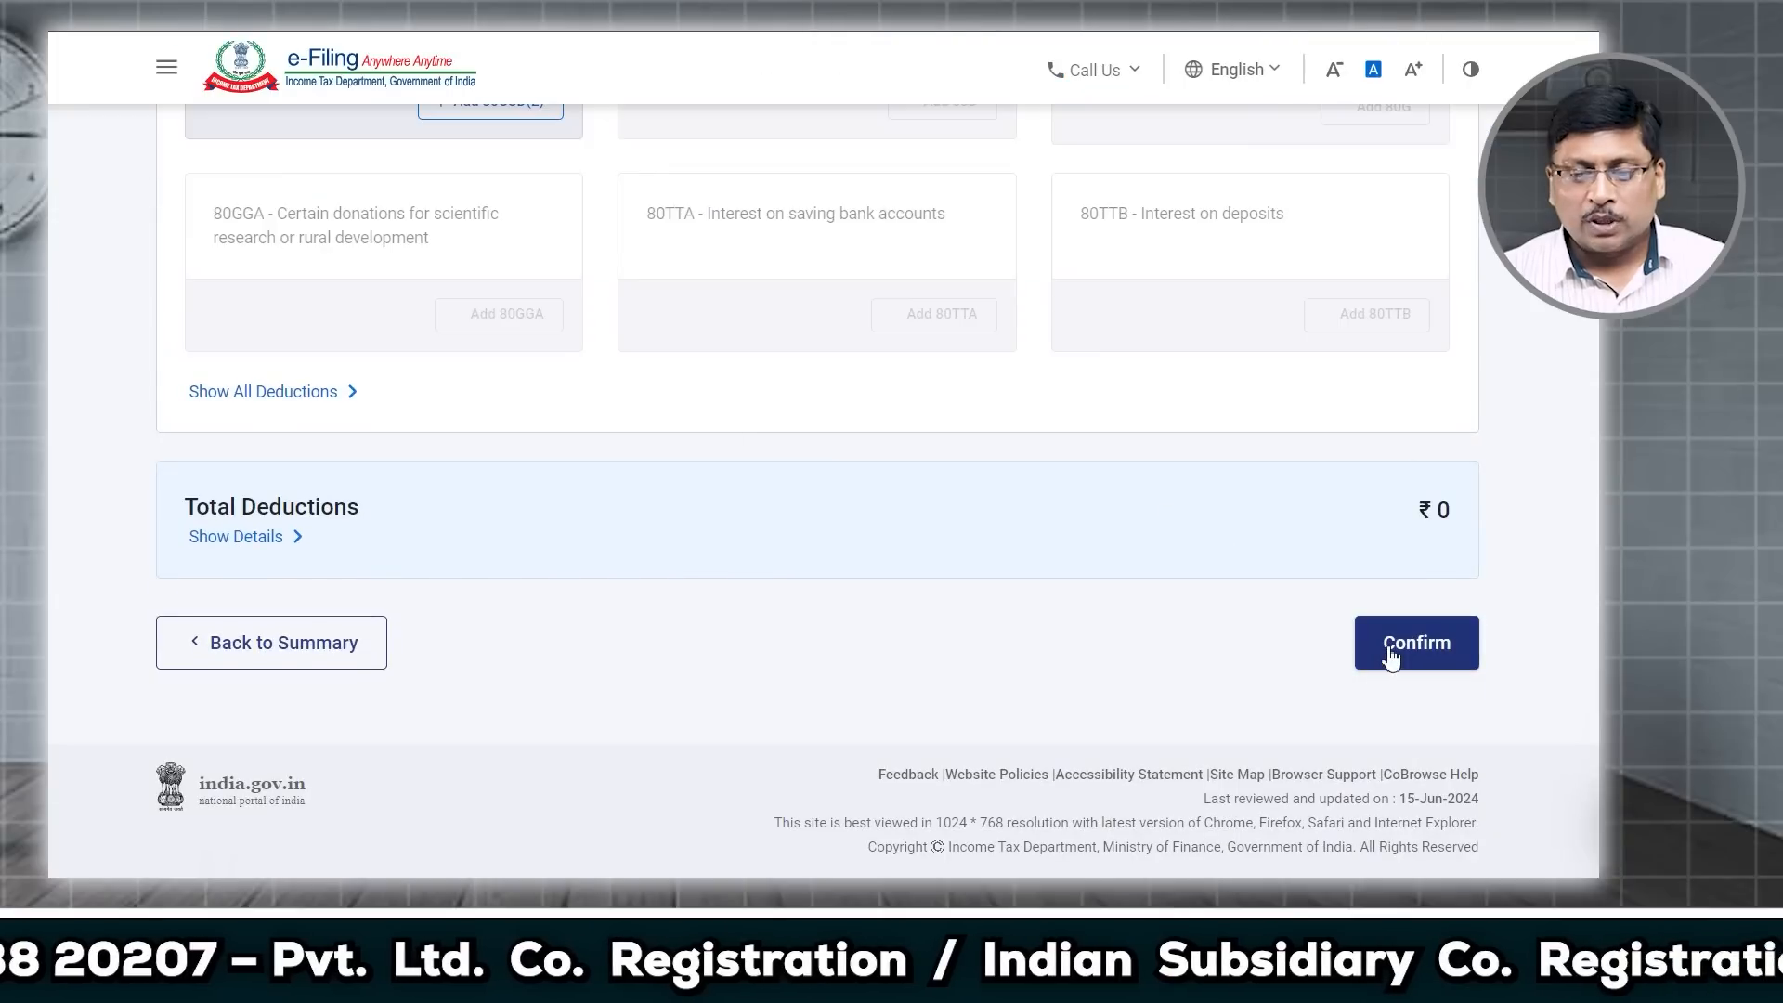
click(1384, 648)
scroll(920, 674, down, 1)
scroll(921, 674, down, 5)
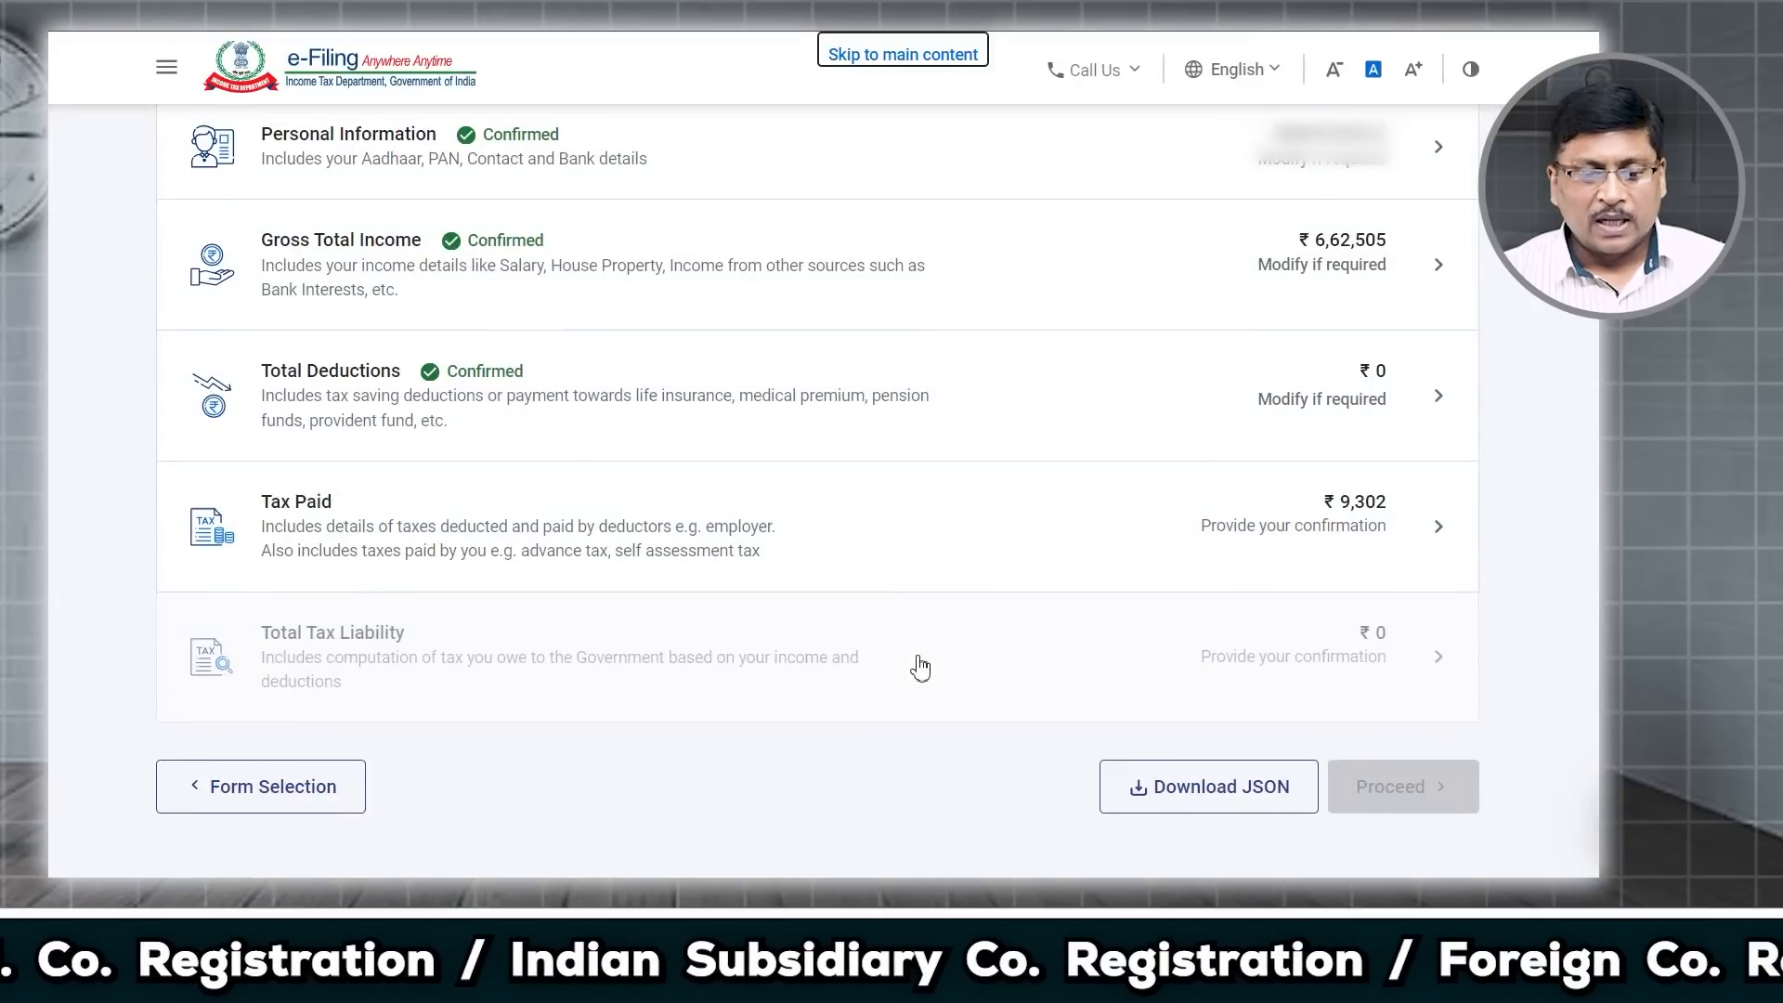
scroll(916, 665, up, 1)
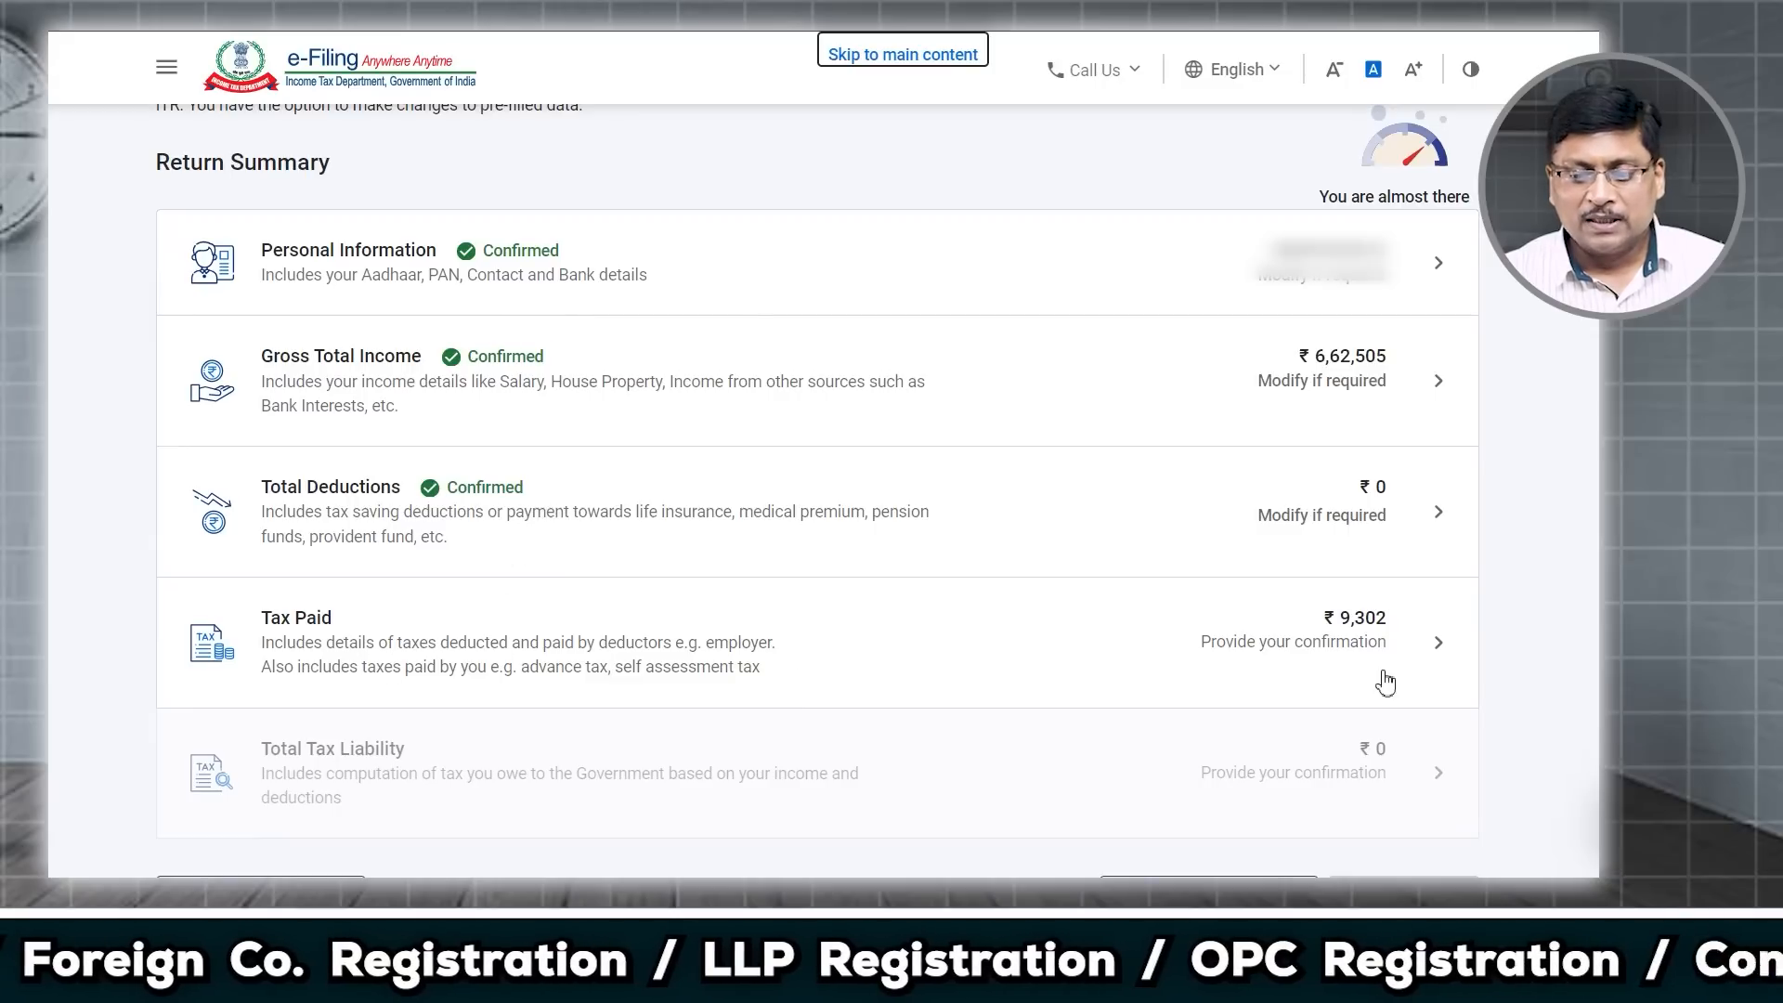
Step: Open Tax Paid, expand the TCS details and tick the ₹9,302 collector row
click(1439, 645)
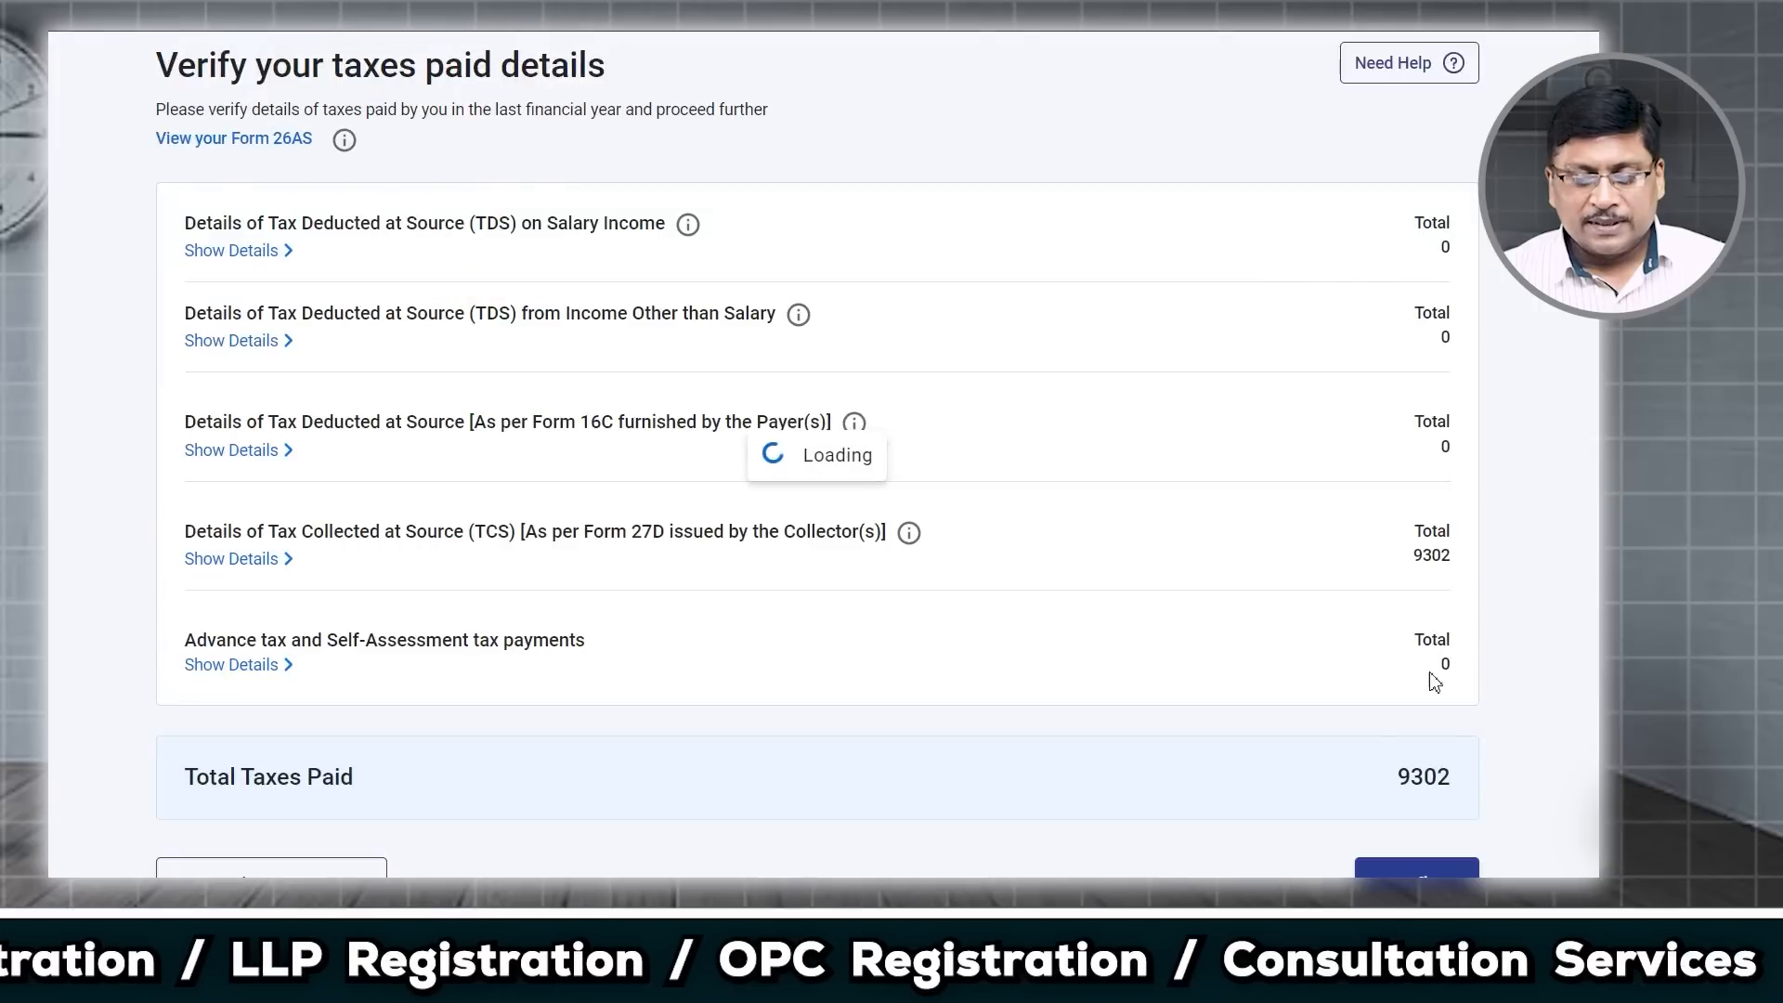
scroll(1208, 692, down, 5)
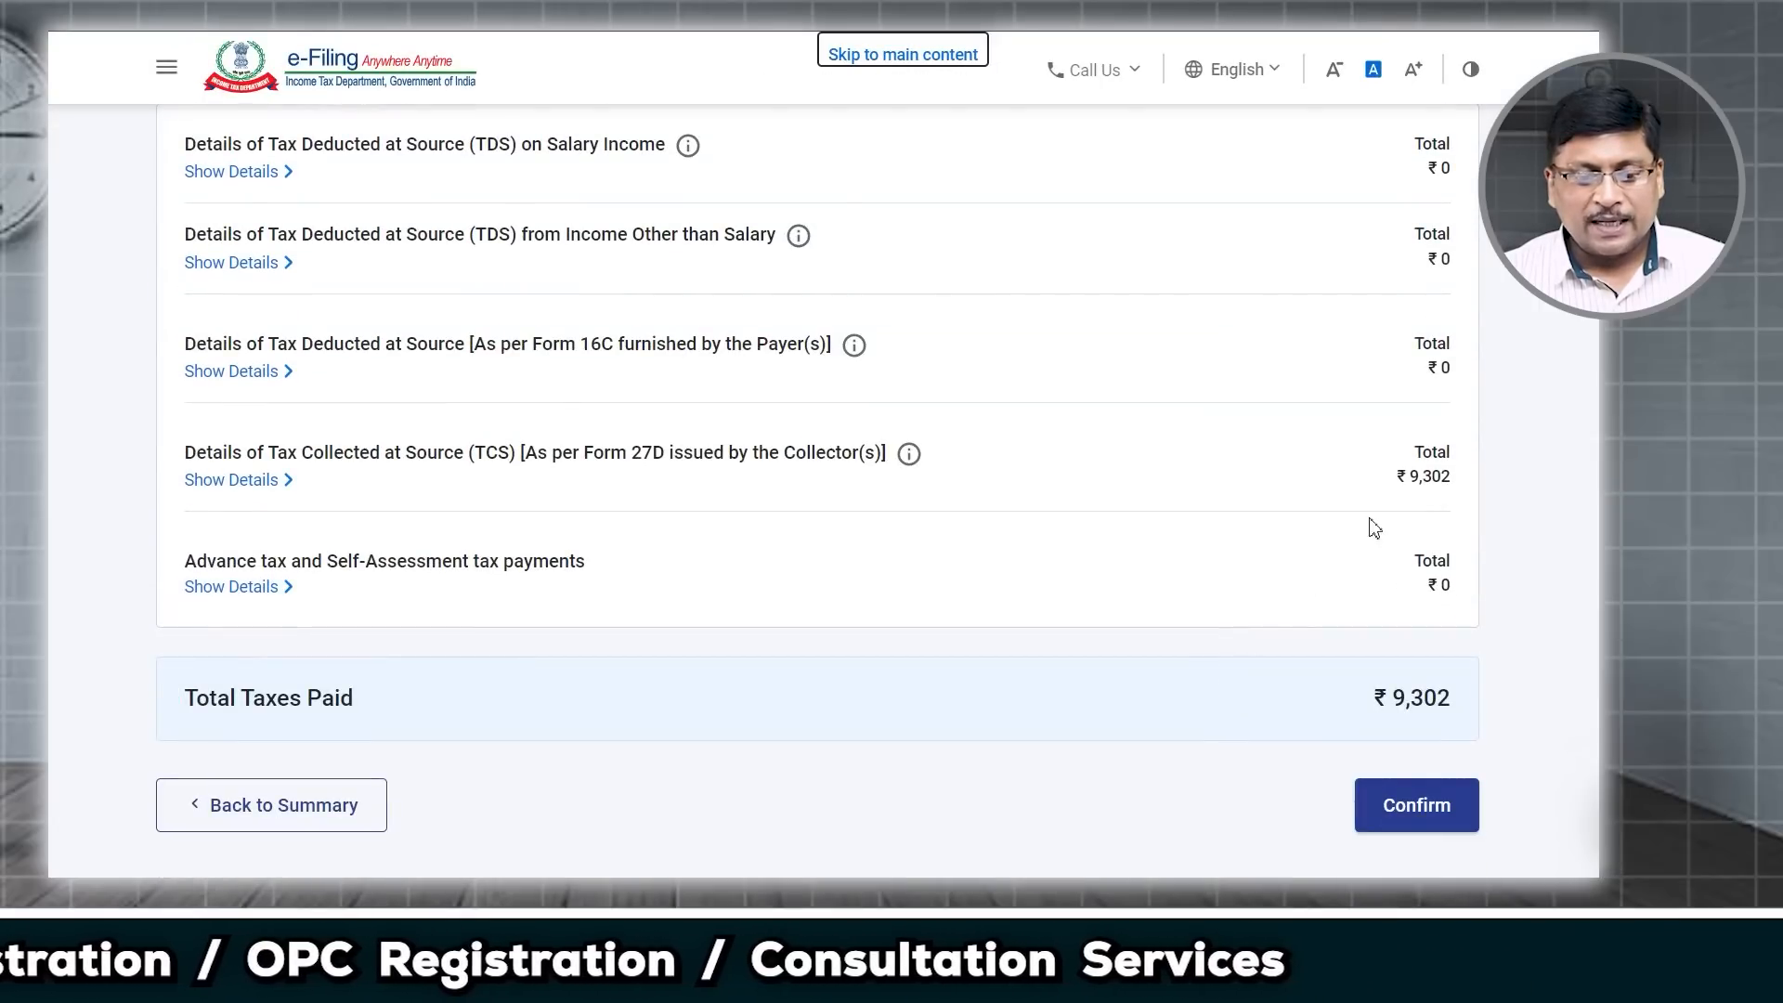
drag(464, 454, 840, 486)
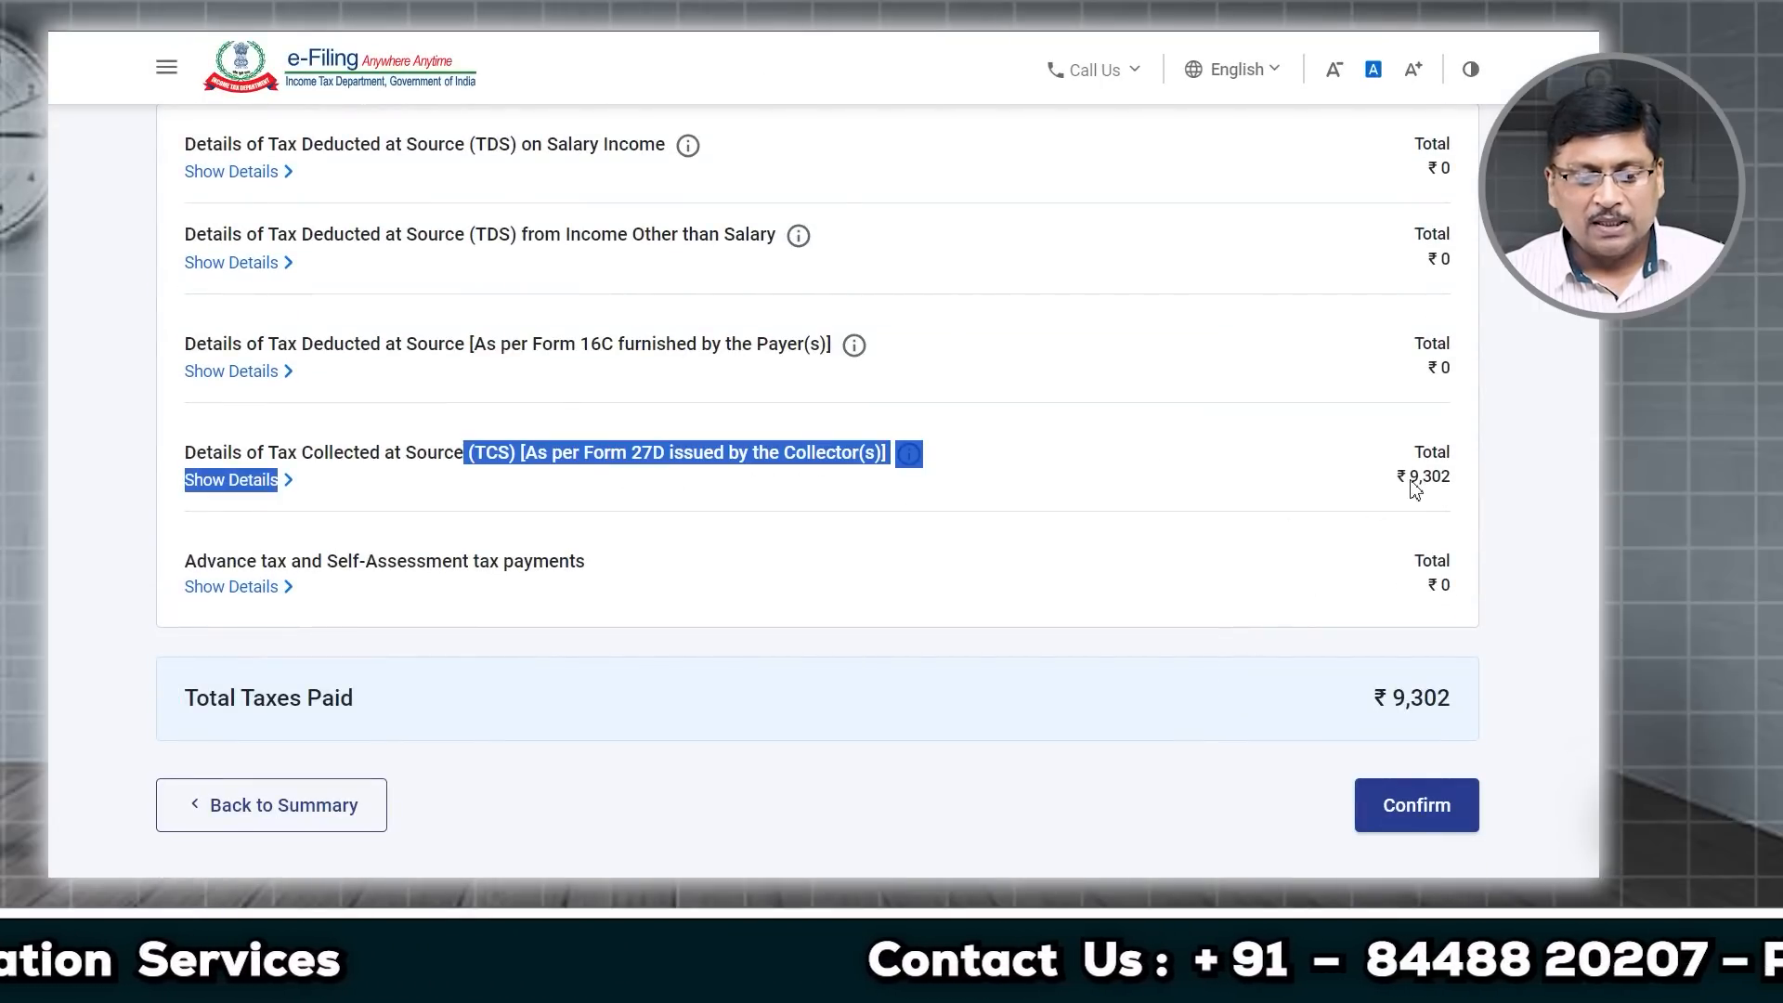
click(343, 499)
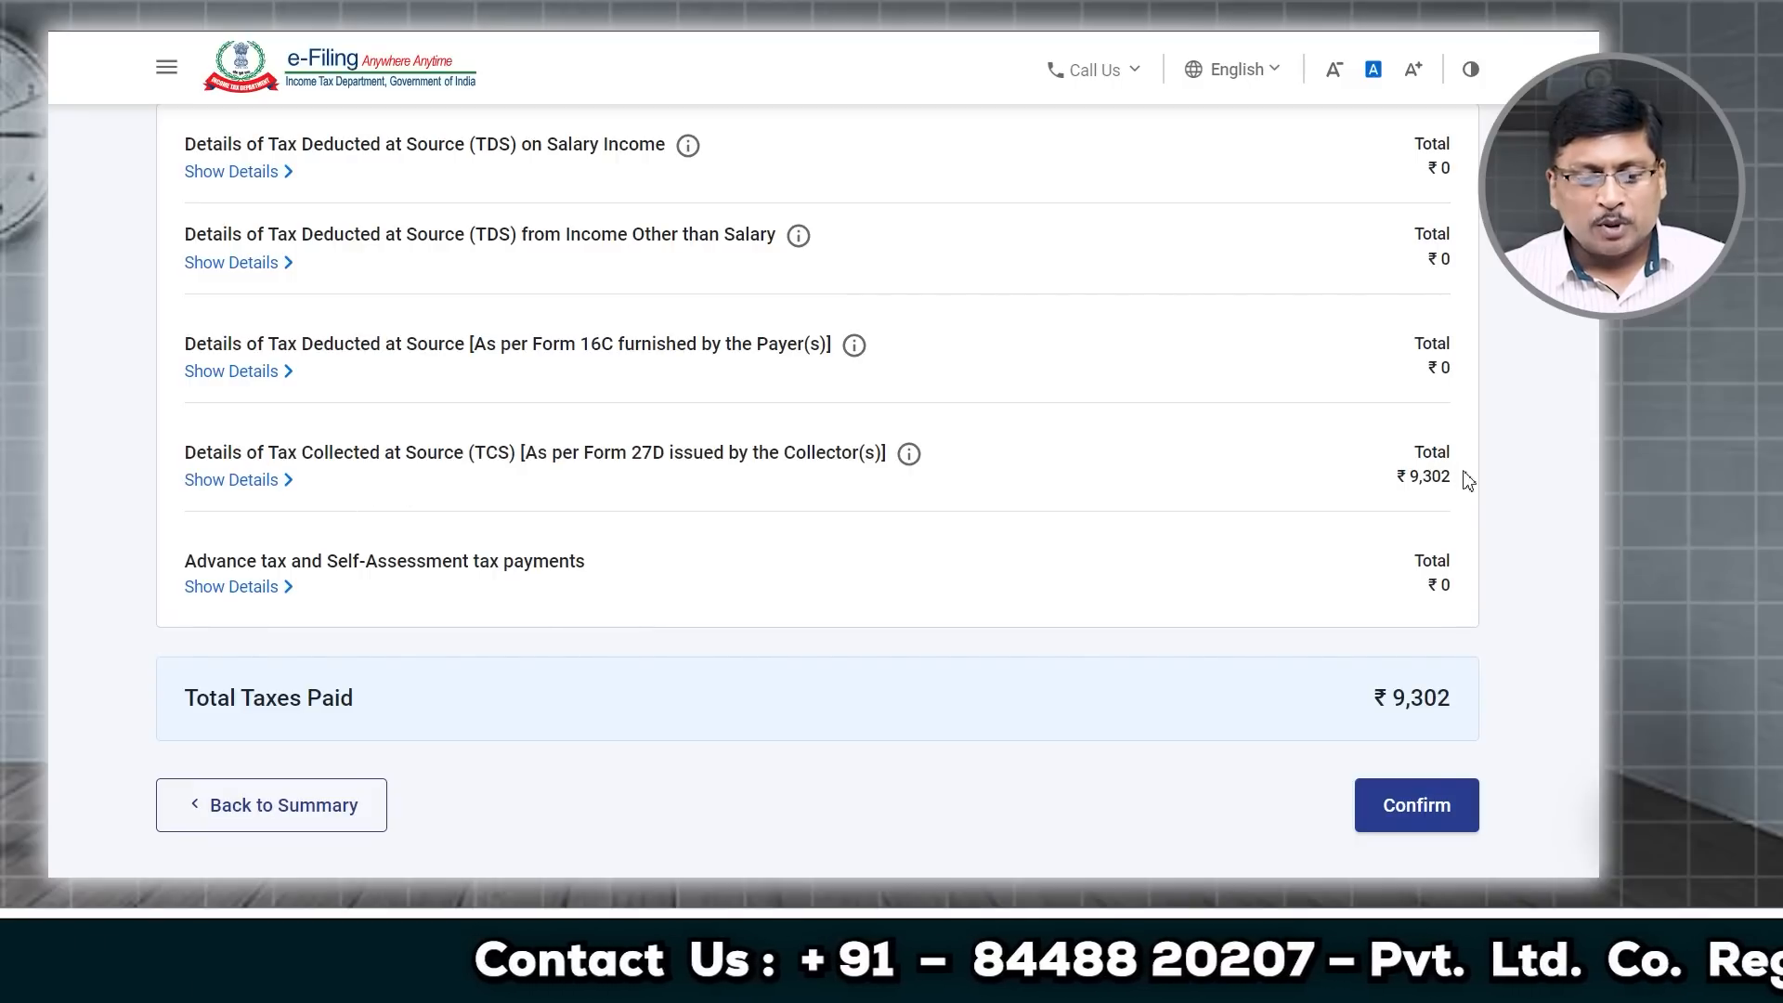
click(257, 497)
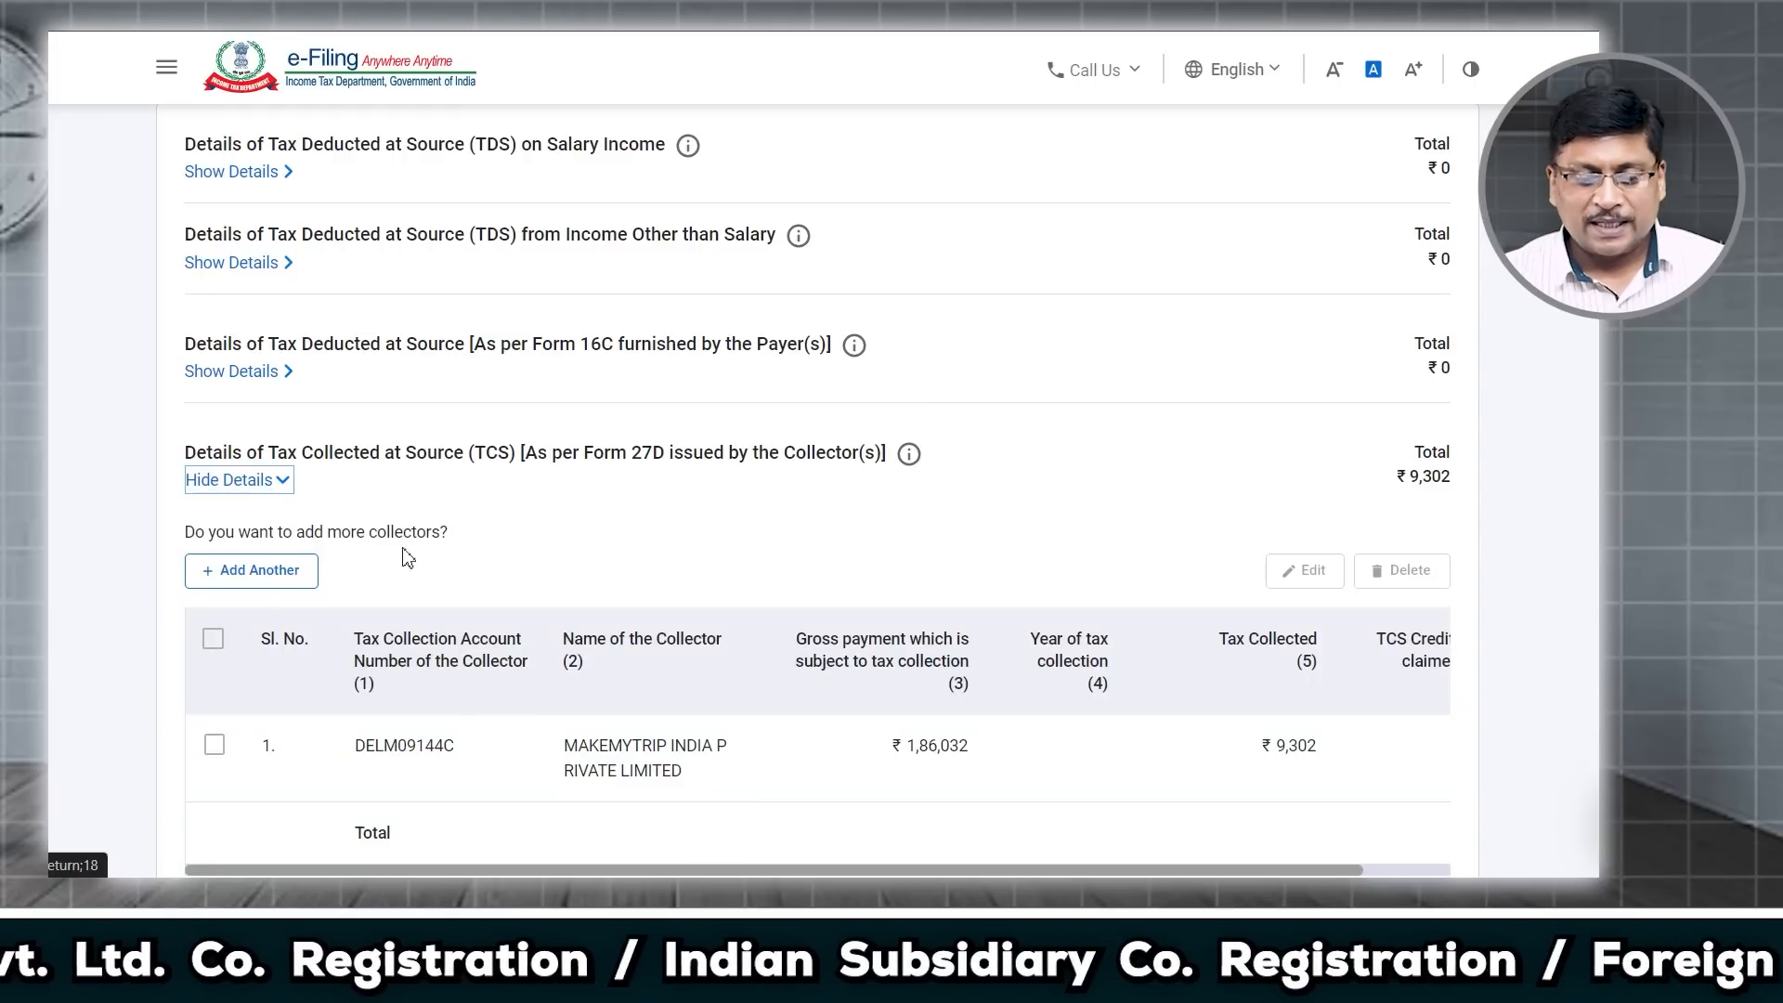
scroll(445, 562, down, 1)
drag(559, 642, 703, 684)
click(698, 670)
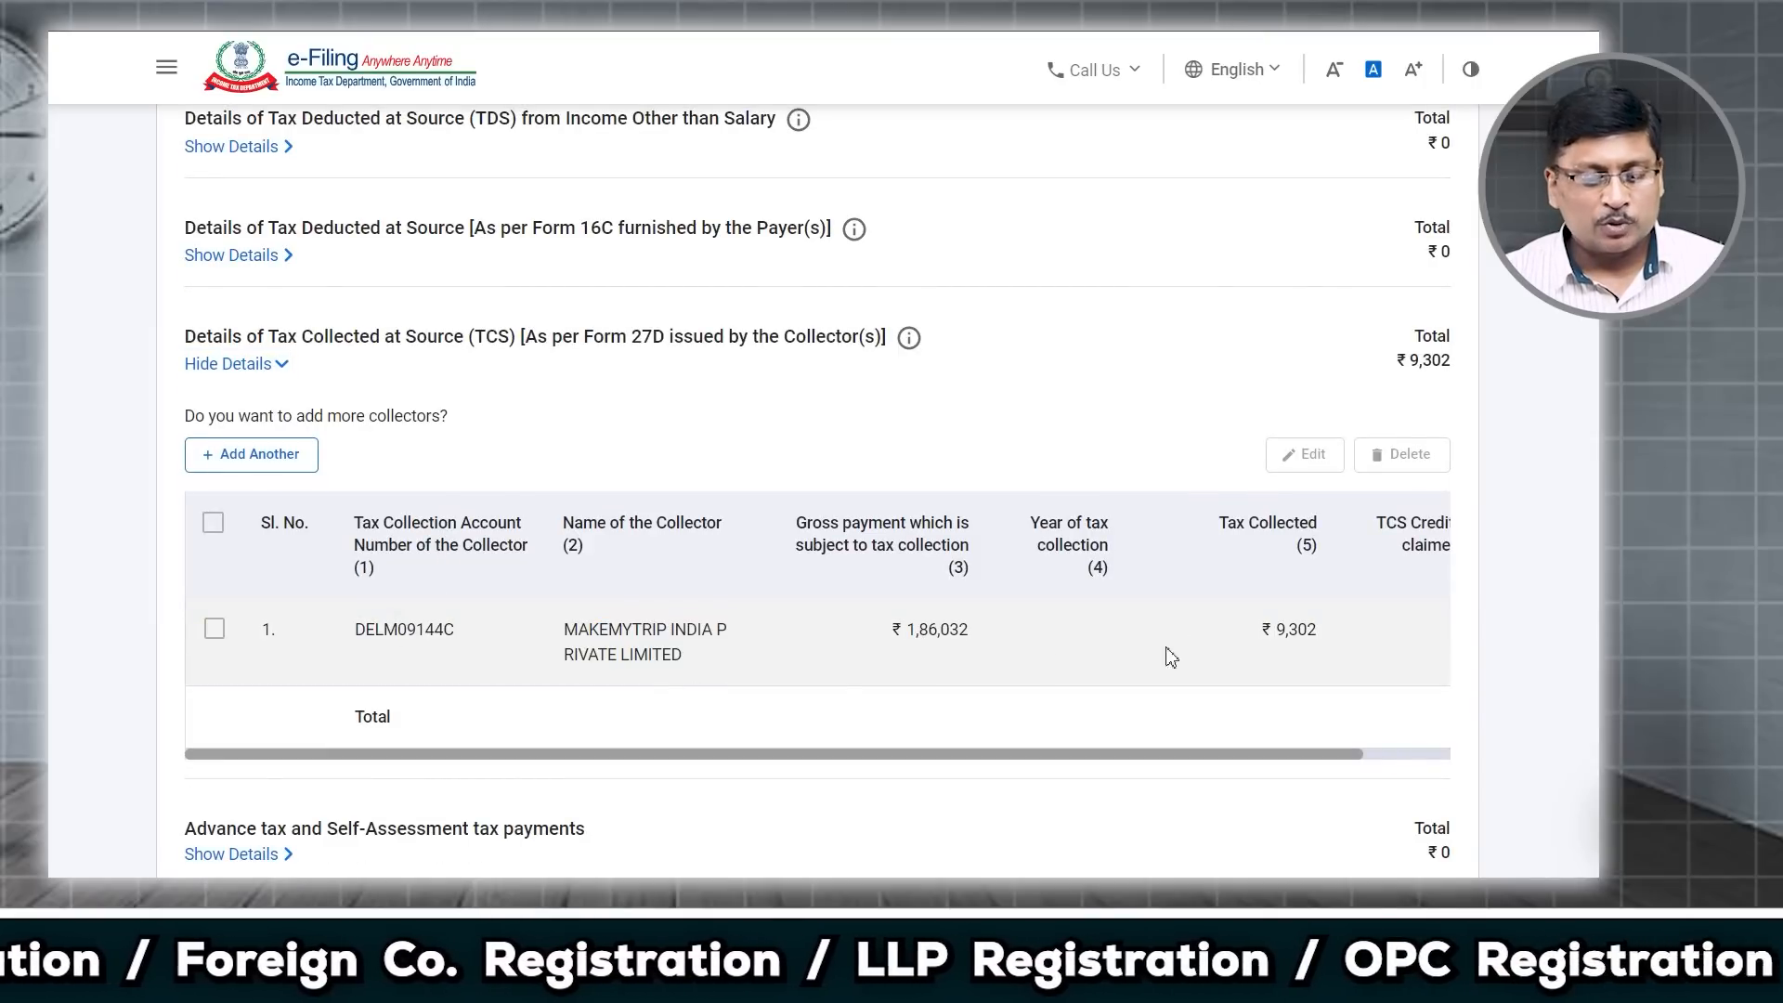
click(215, 630)
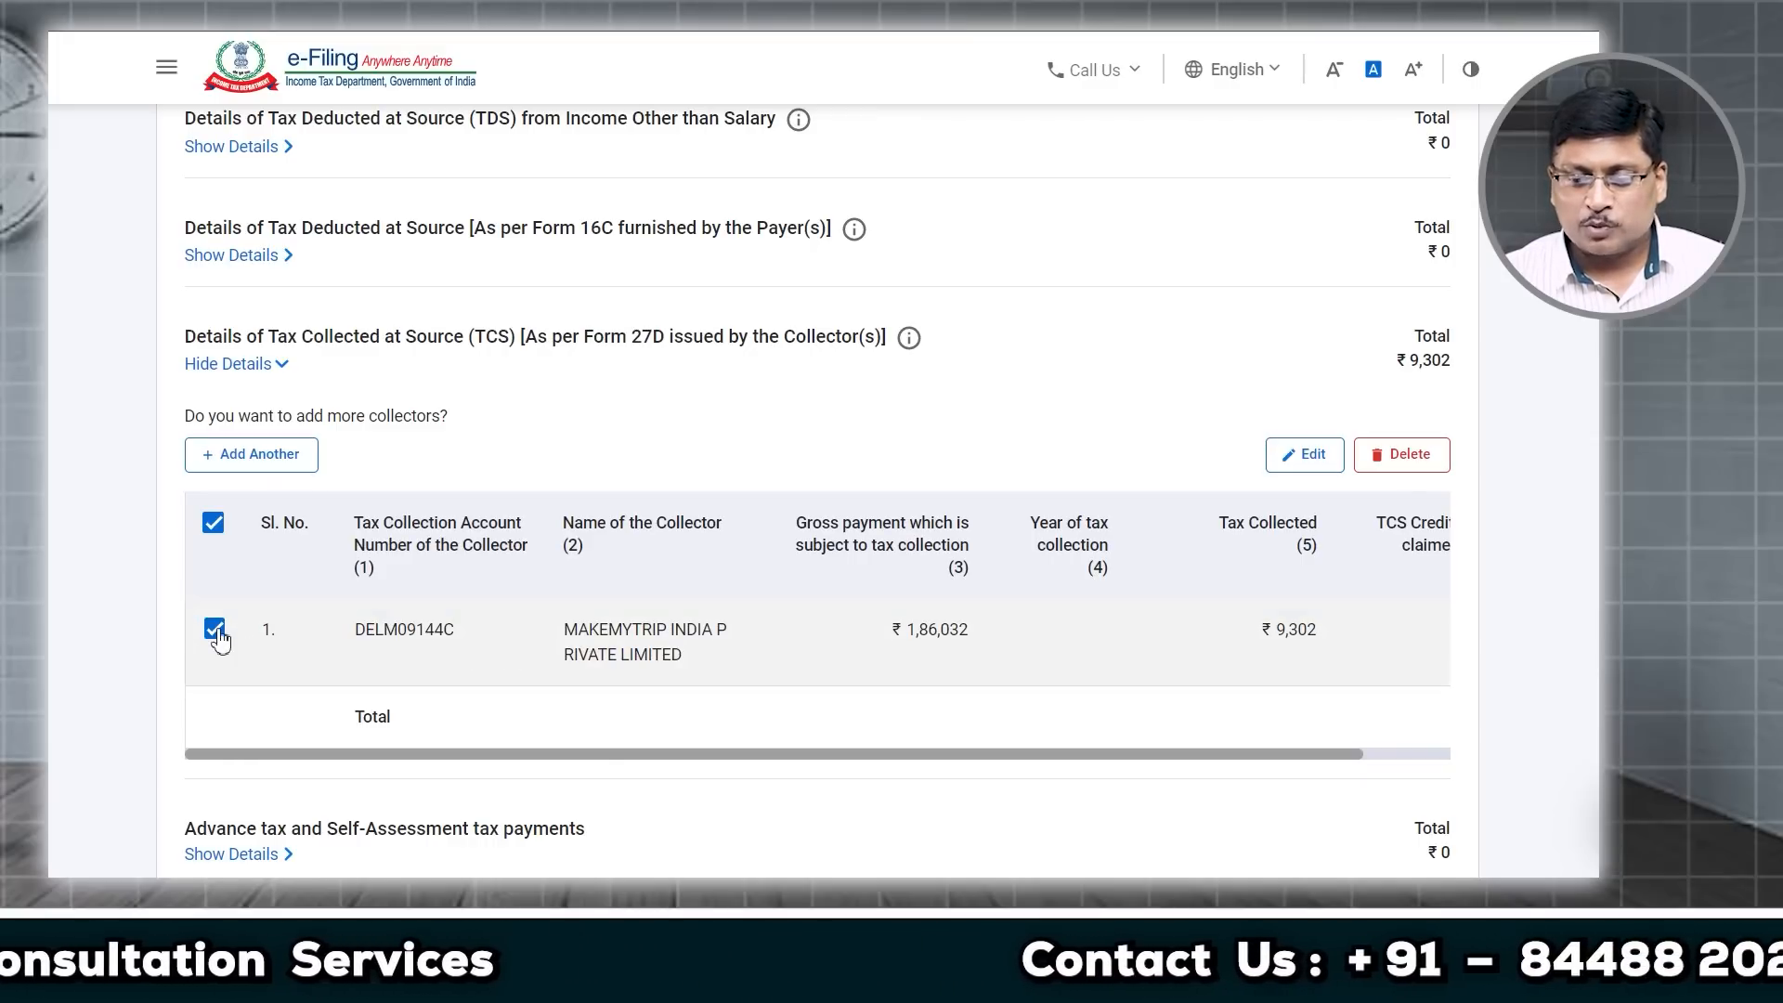
Step: Edit the TCS entry to ₹4,651 collected on a ₹93,016 gross payment
click(1315, 460)
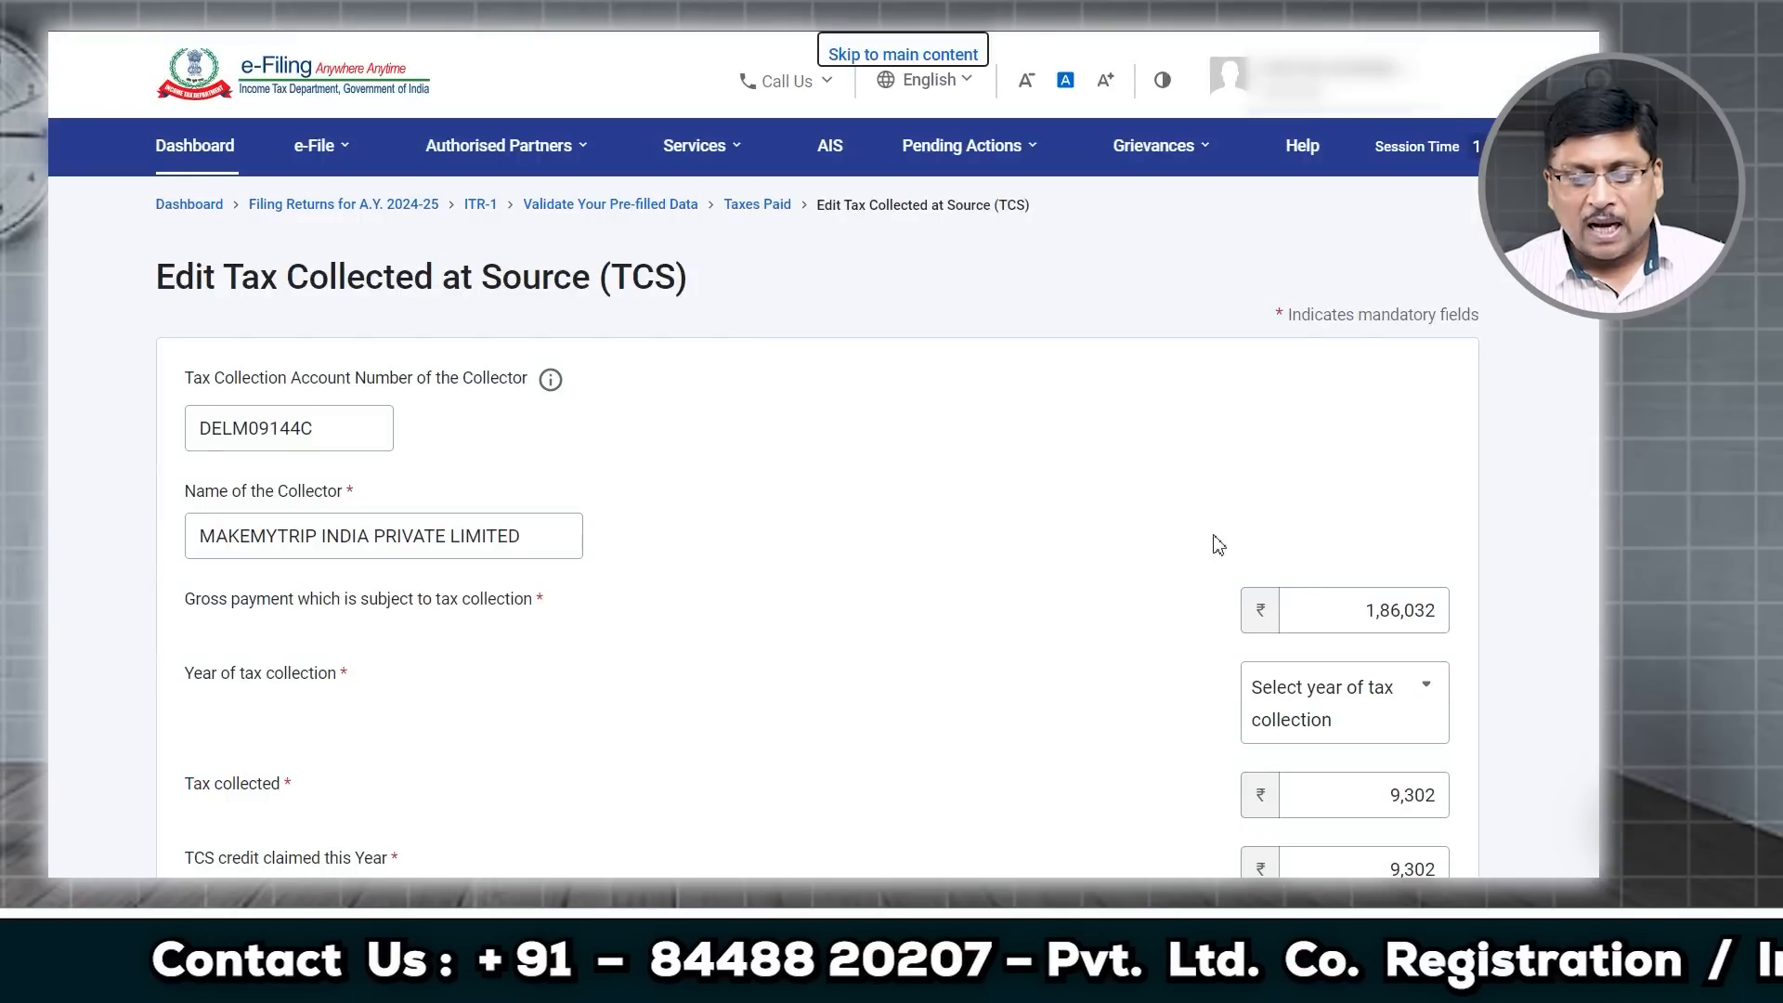
drag(1322, 614, 1518, 621)
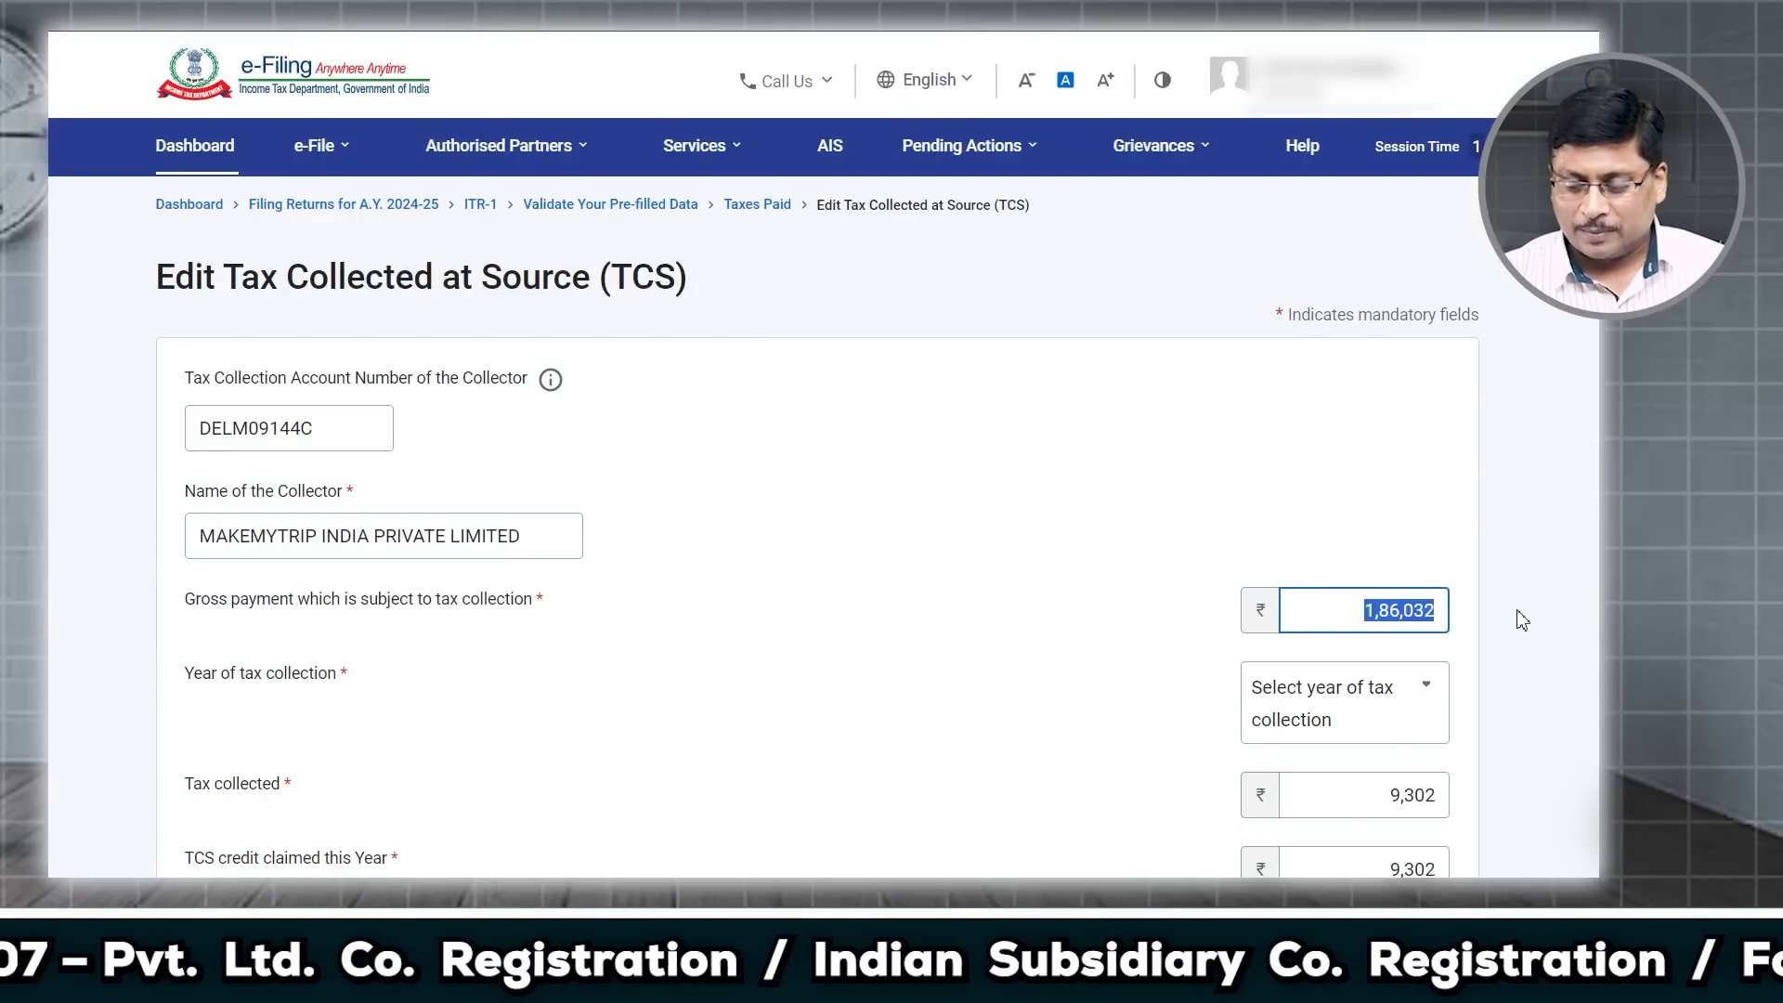
text(93)
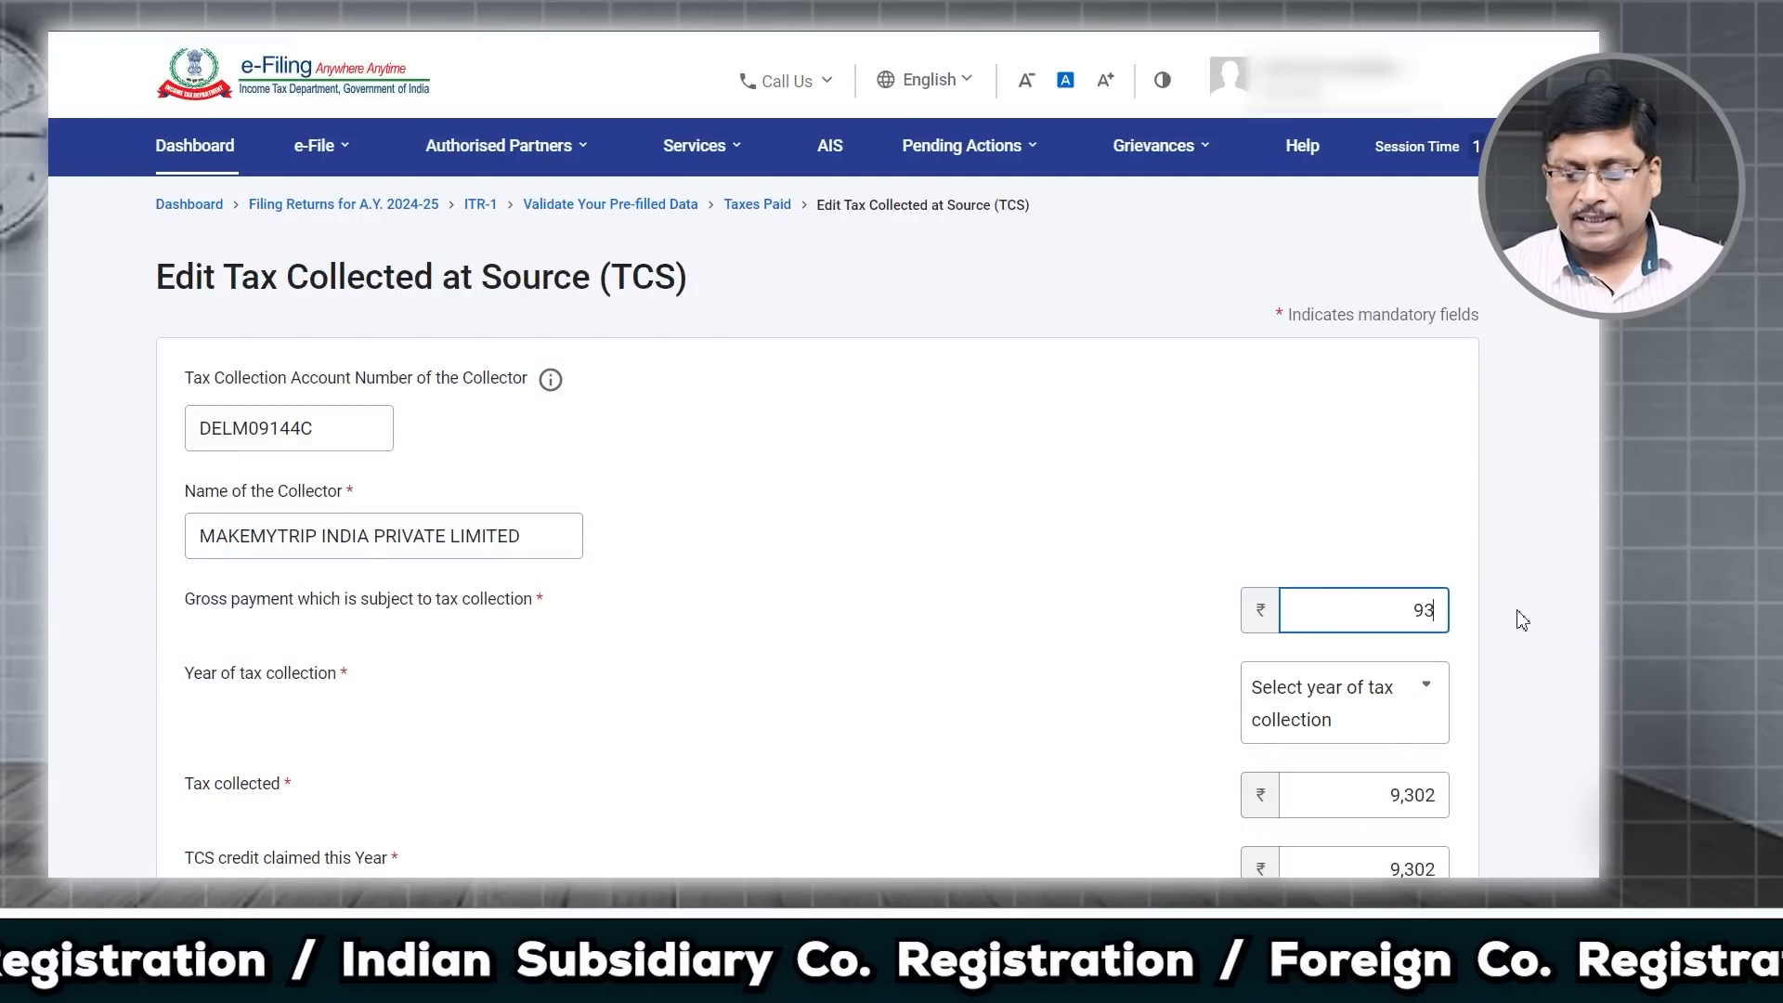
text(016)
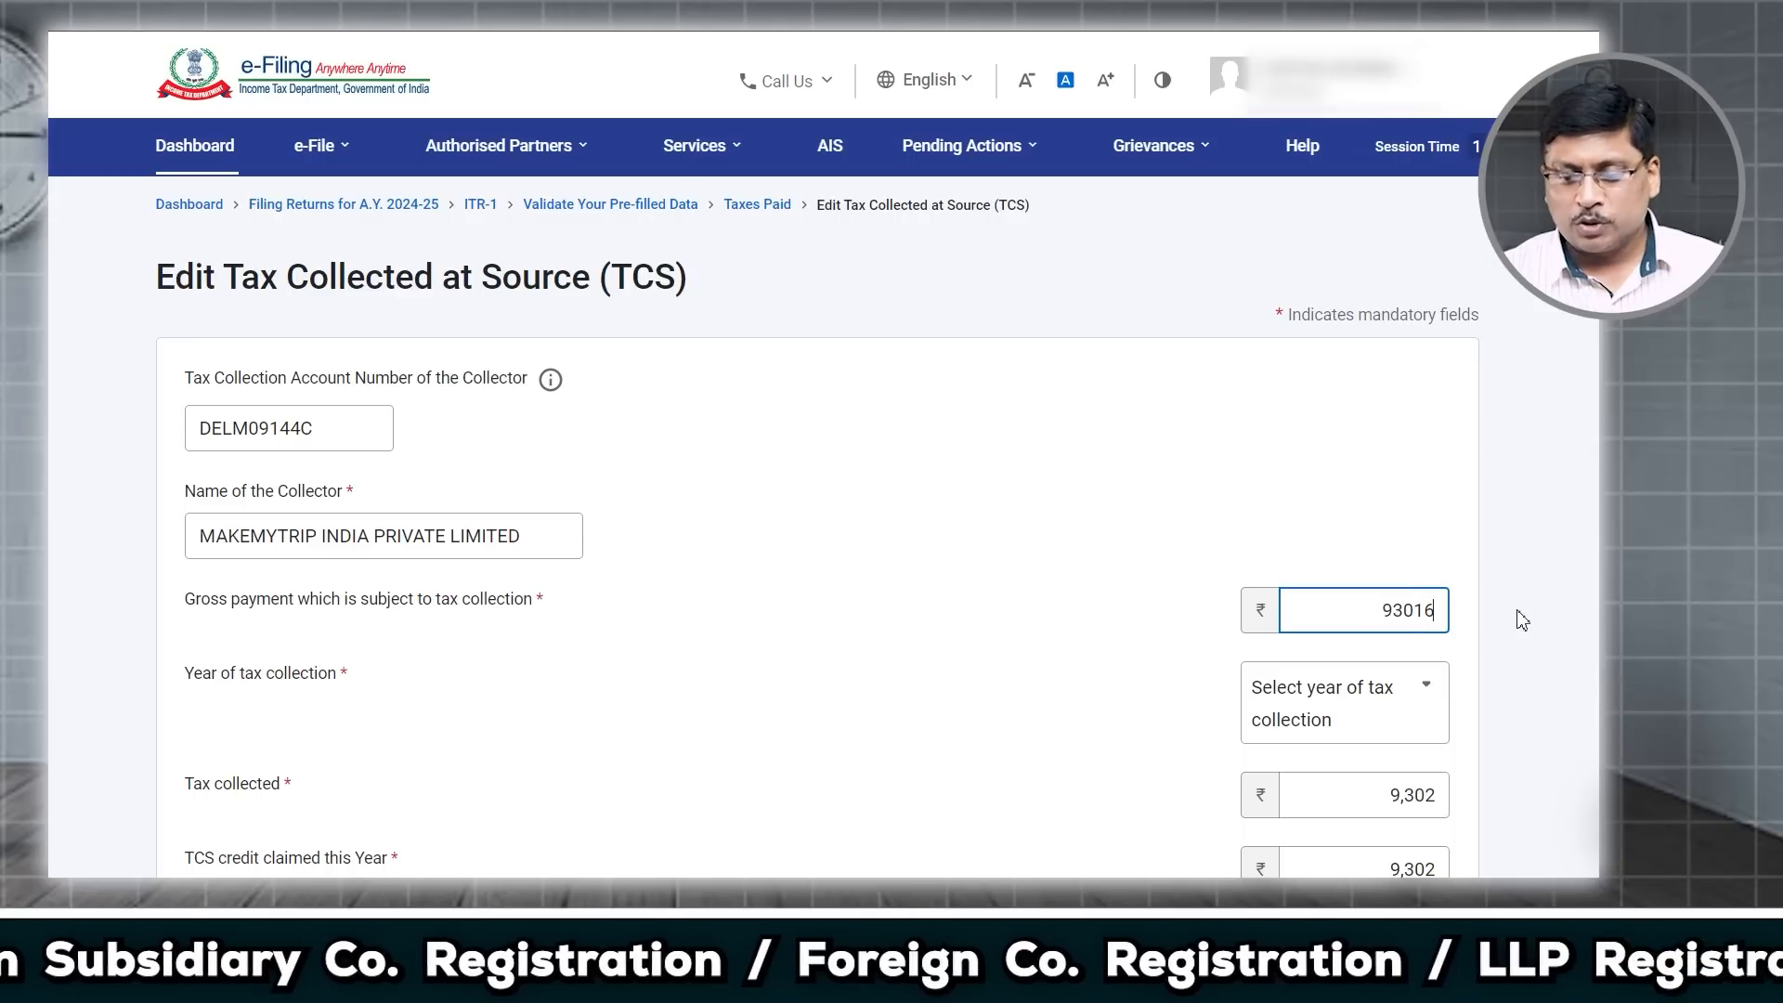
scroll(1567, 688, down, 2)
click(1389, 617)
drag(1389, 619, 1435, 620)
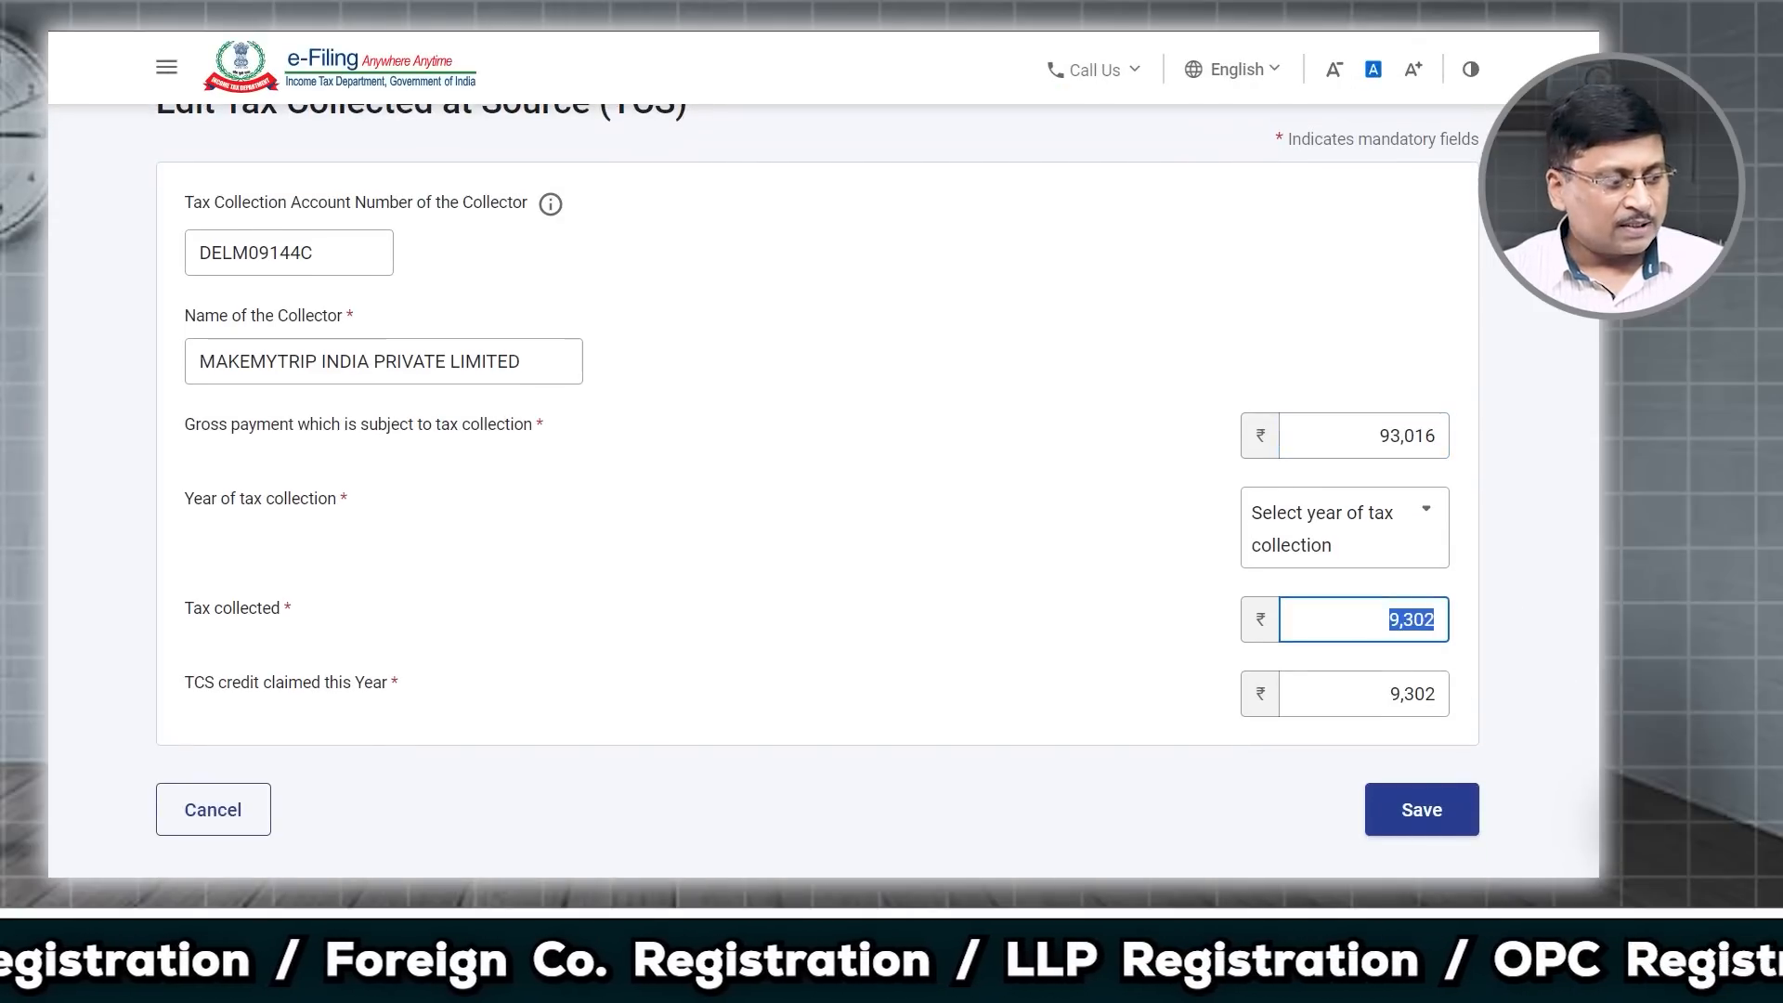
text(4651)
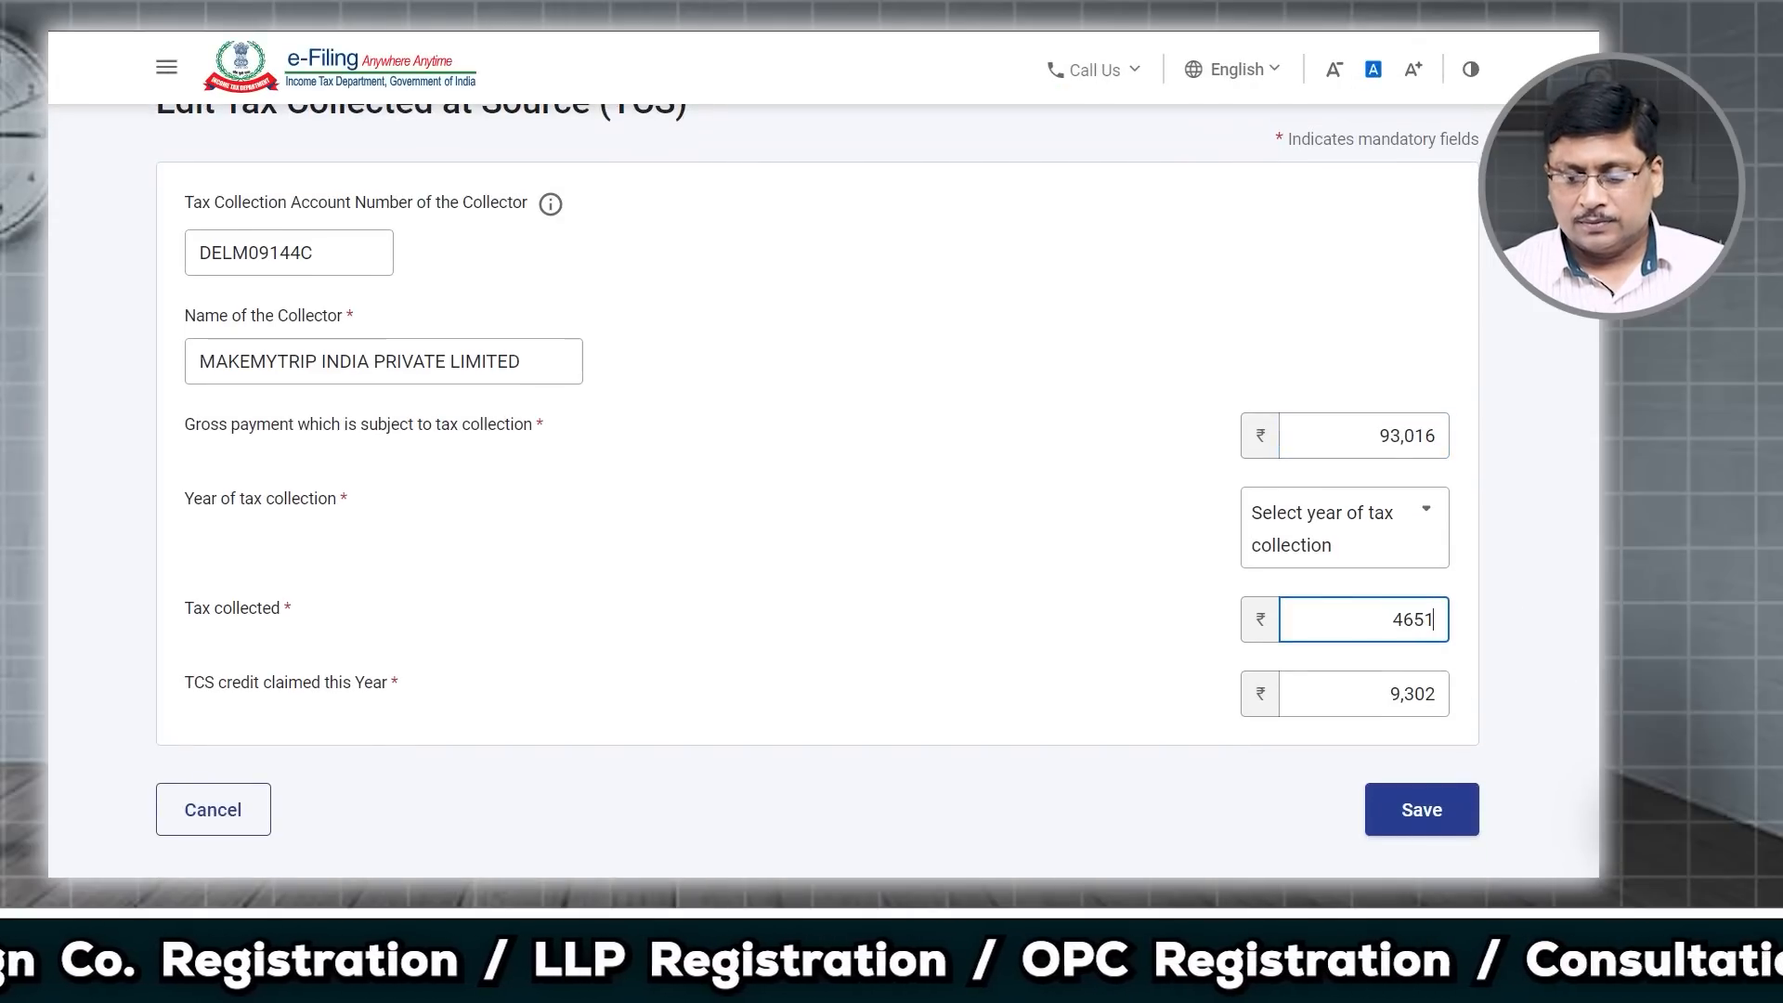
click(1379, 695)
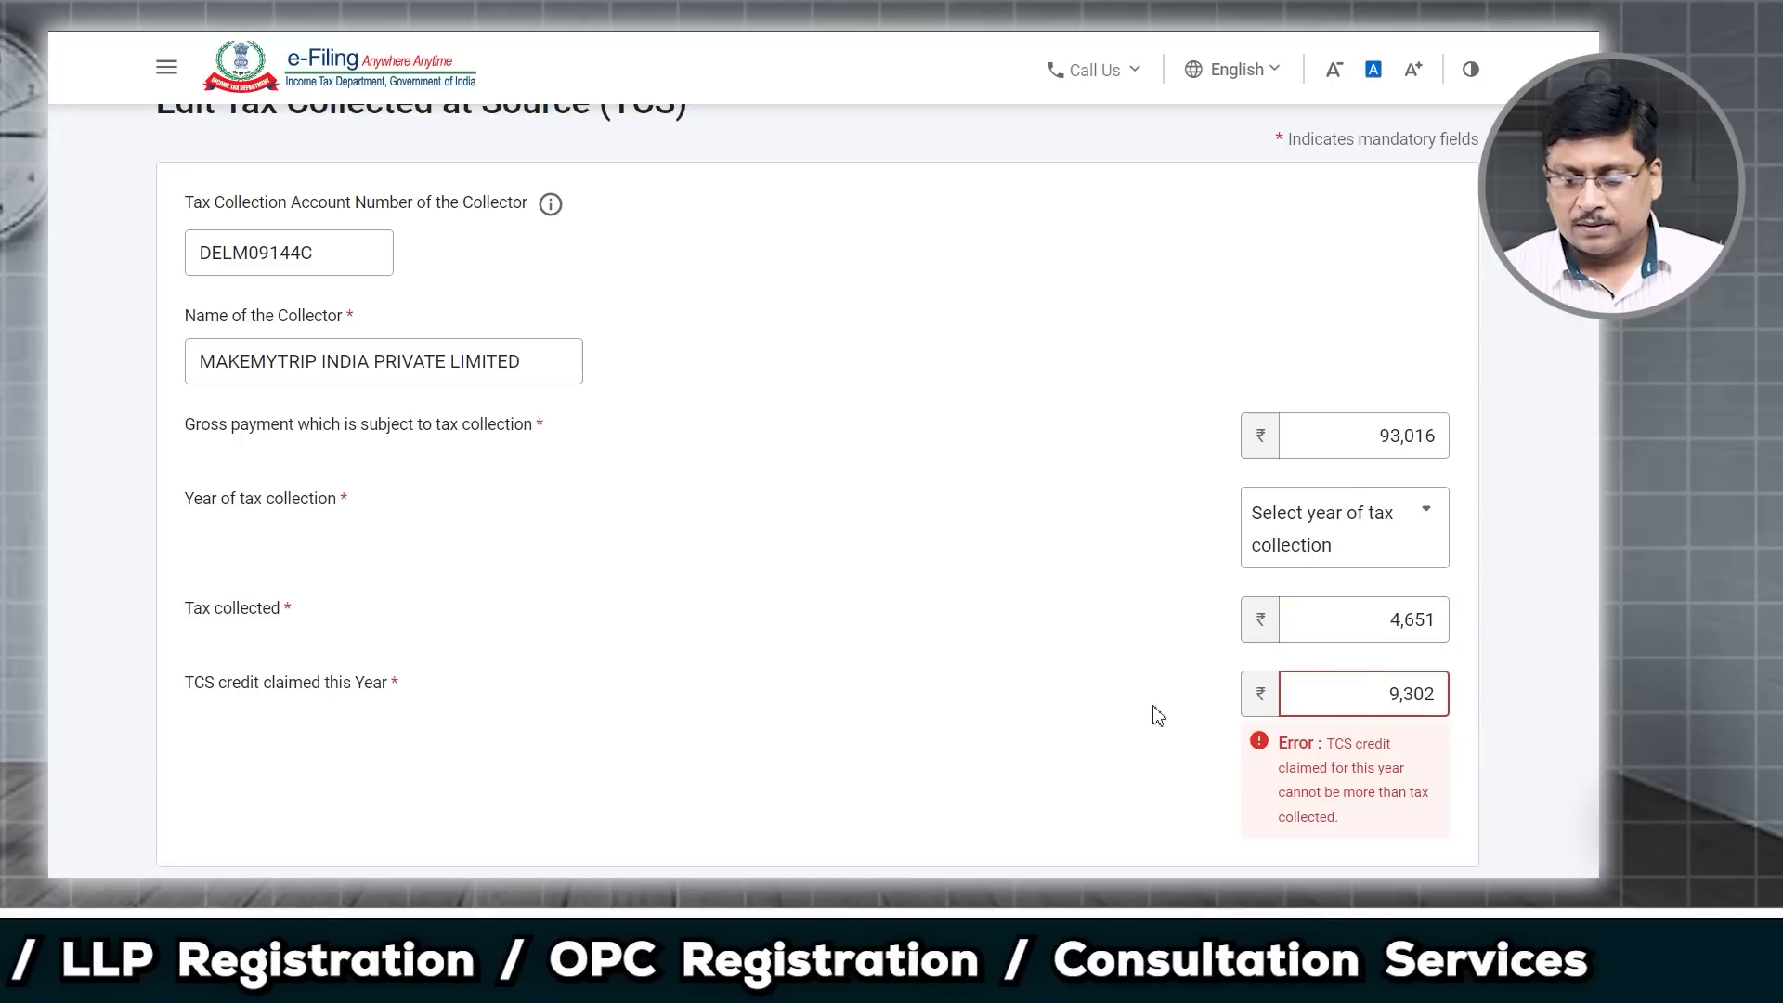
drag(1390, 712, 1434, 699)
text(4651)
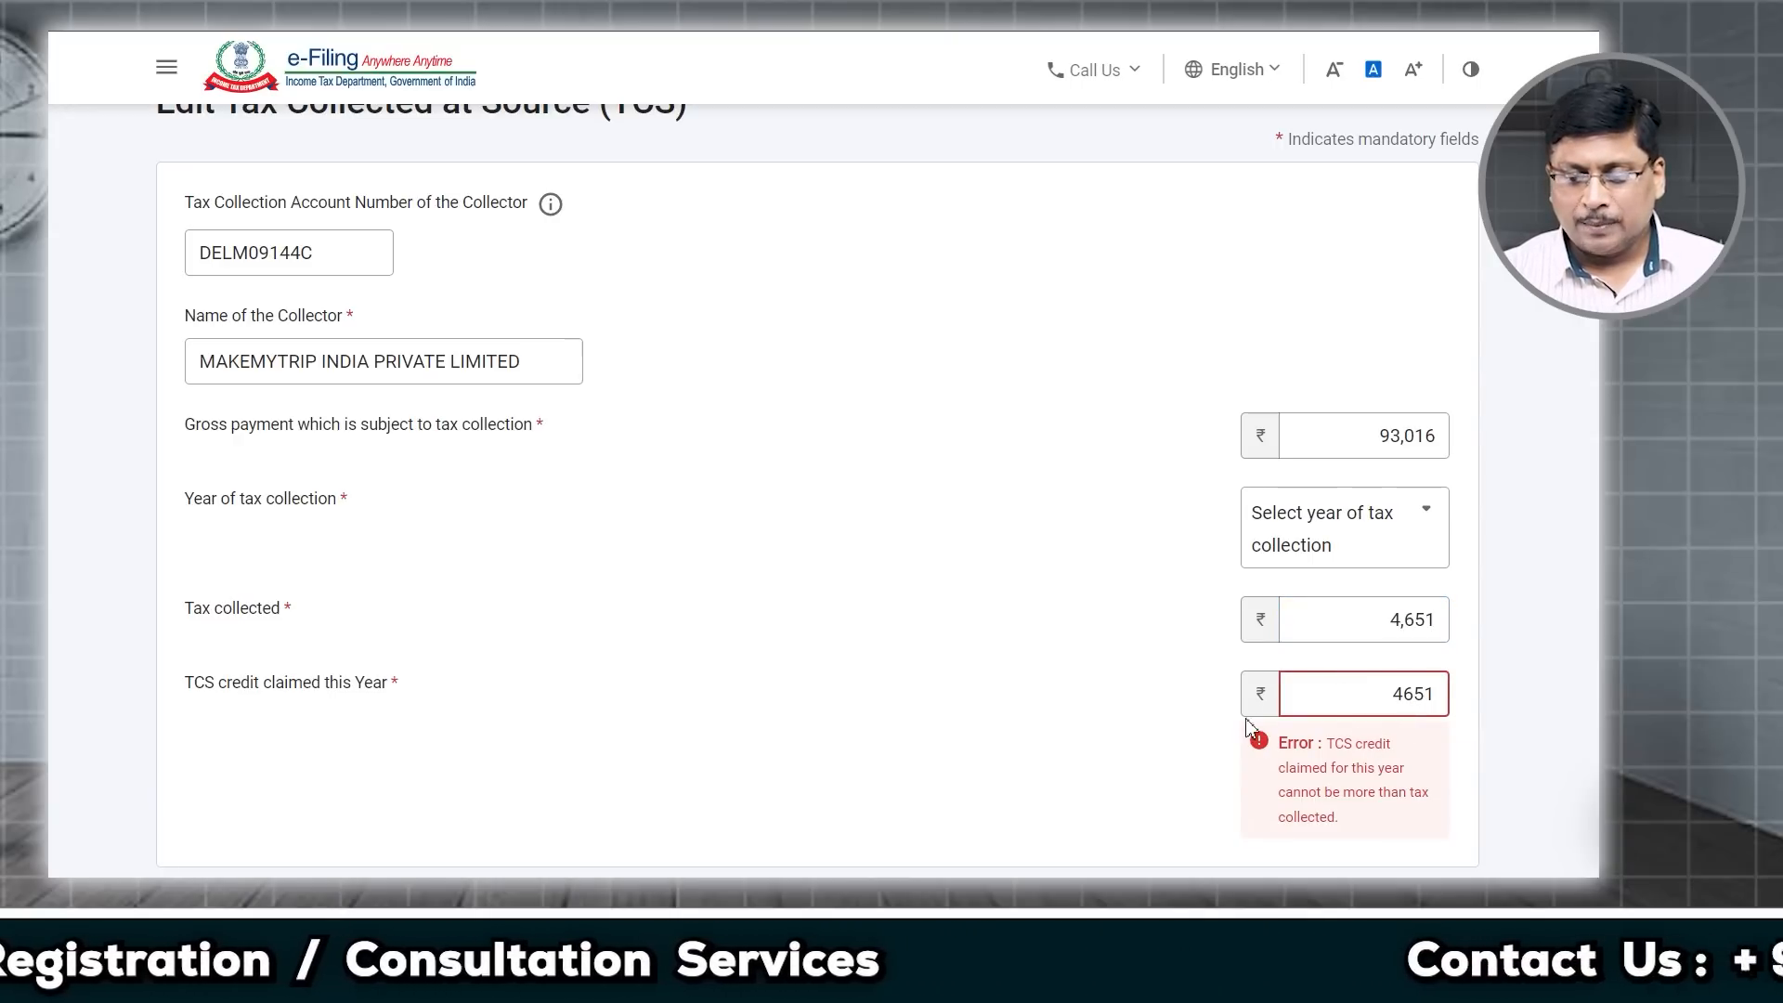
click(1194, 754)
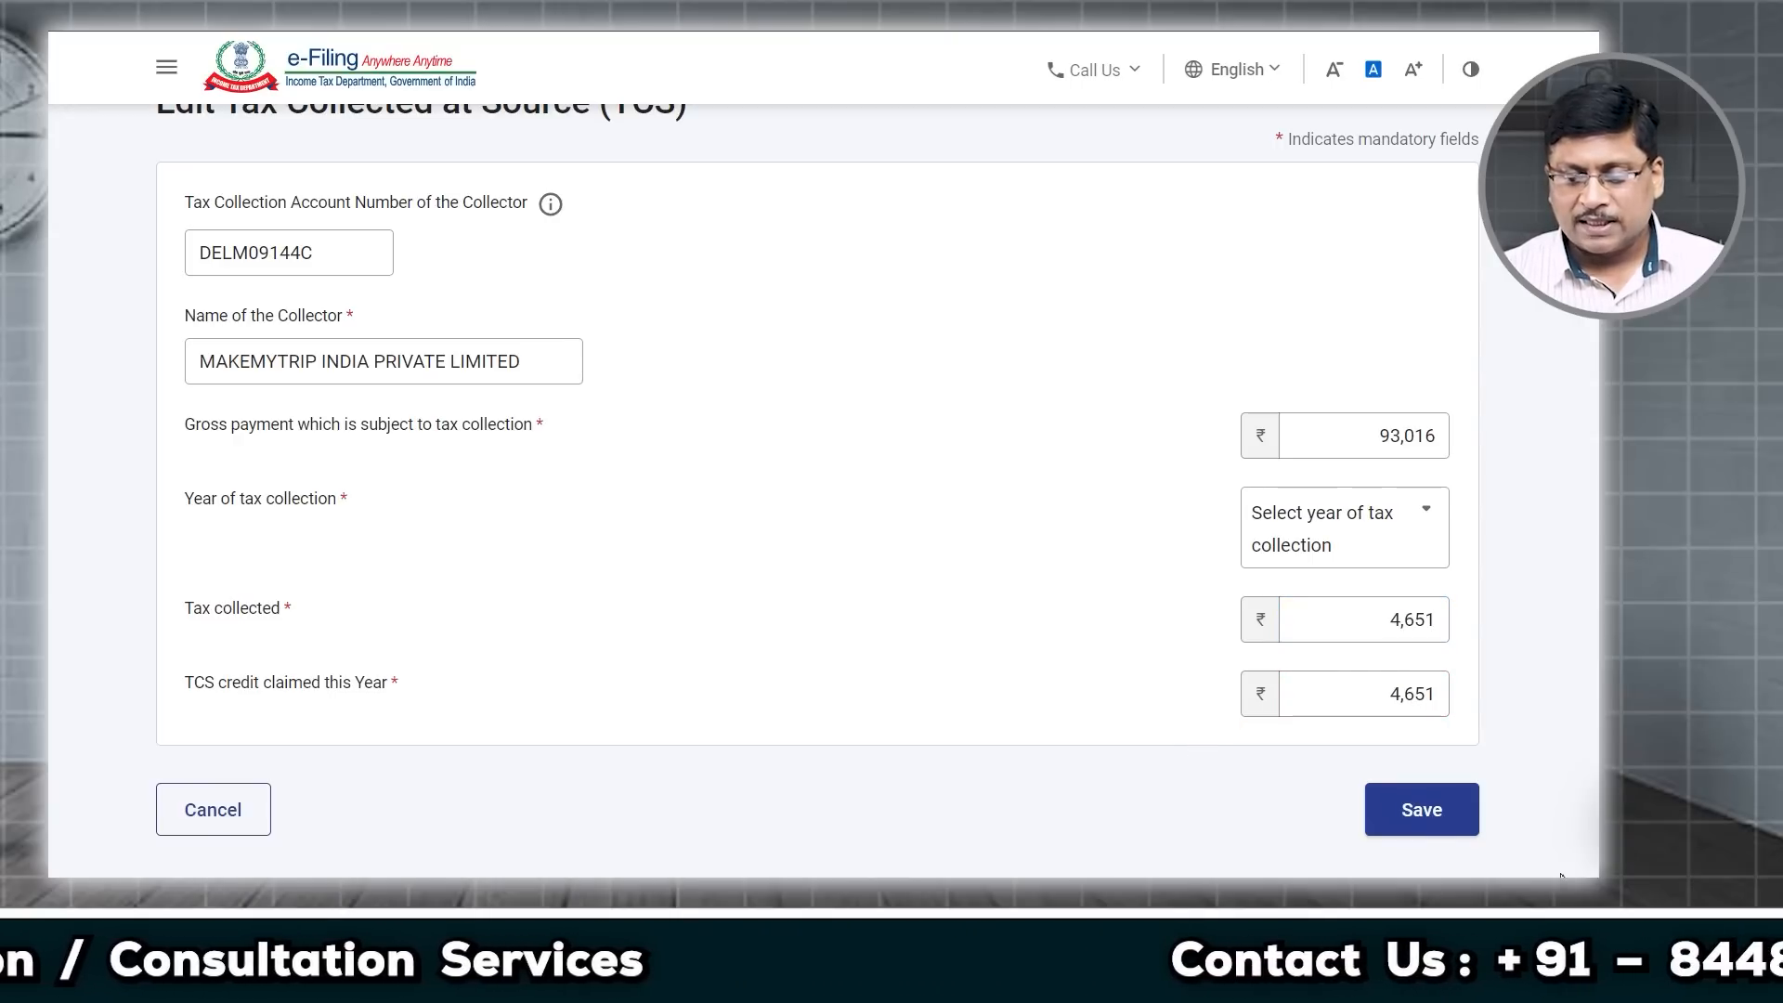
Step: Set collection year 2023-24, save the TCS entry, and confirm ₹4,651 taxes paid
click(1421, 833)
click(1436, 624)
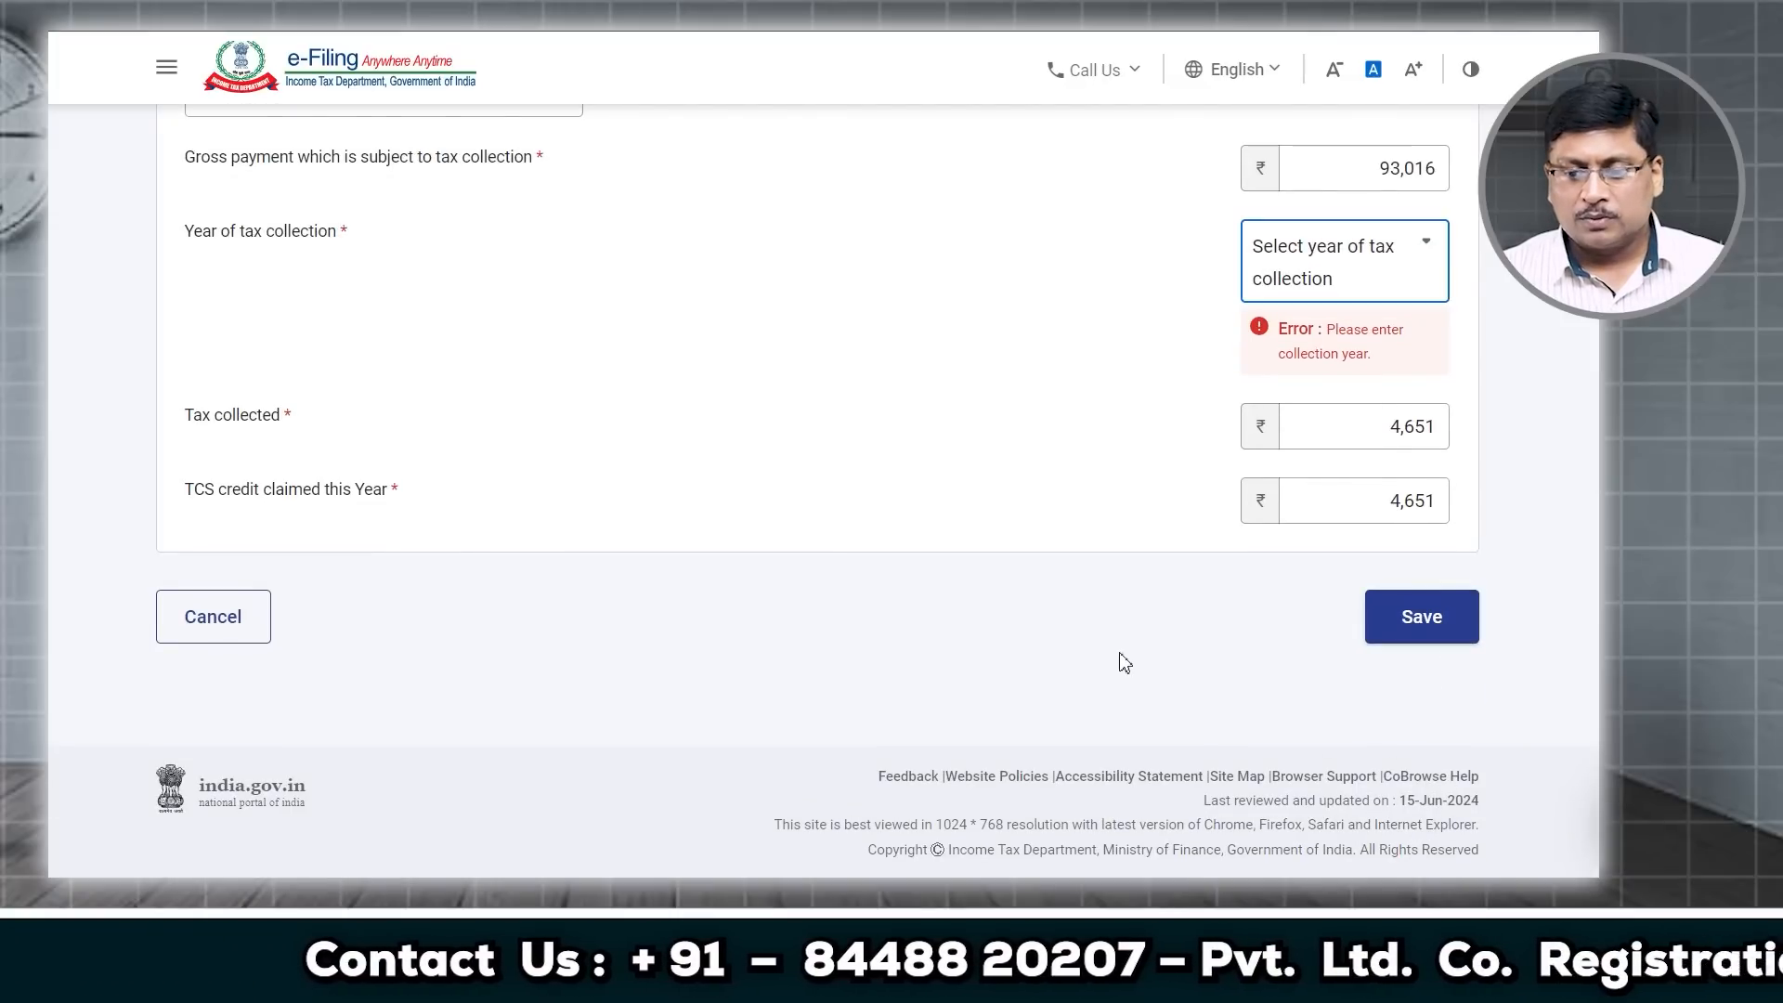
click(1335, 249)
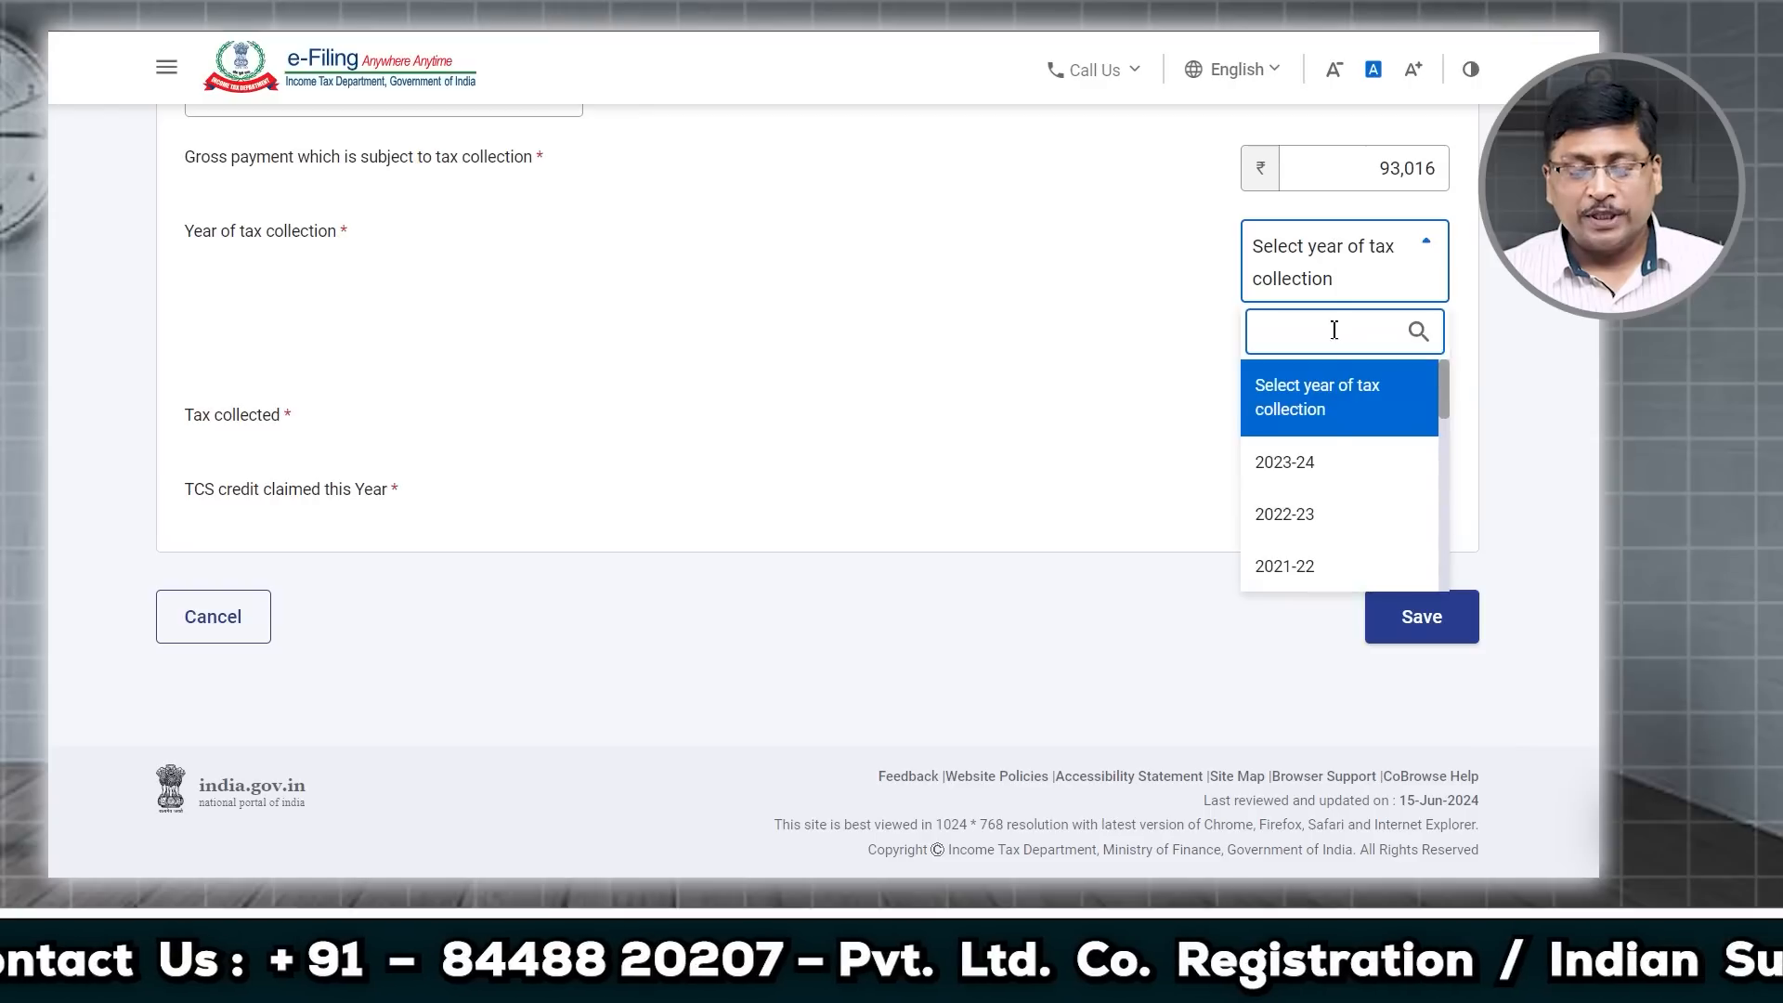
click(1315, 466)
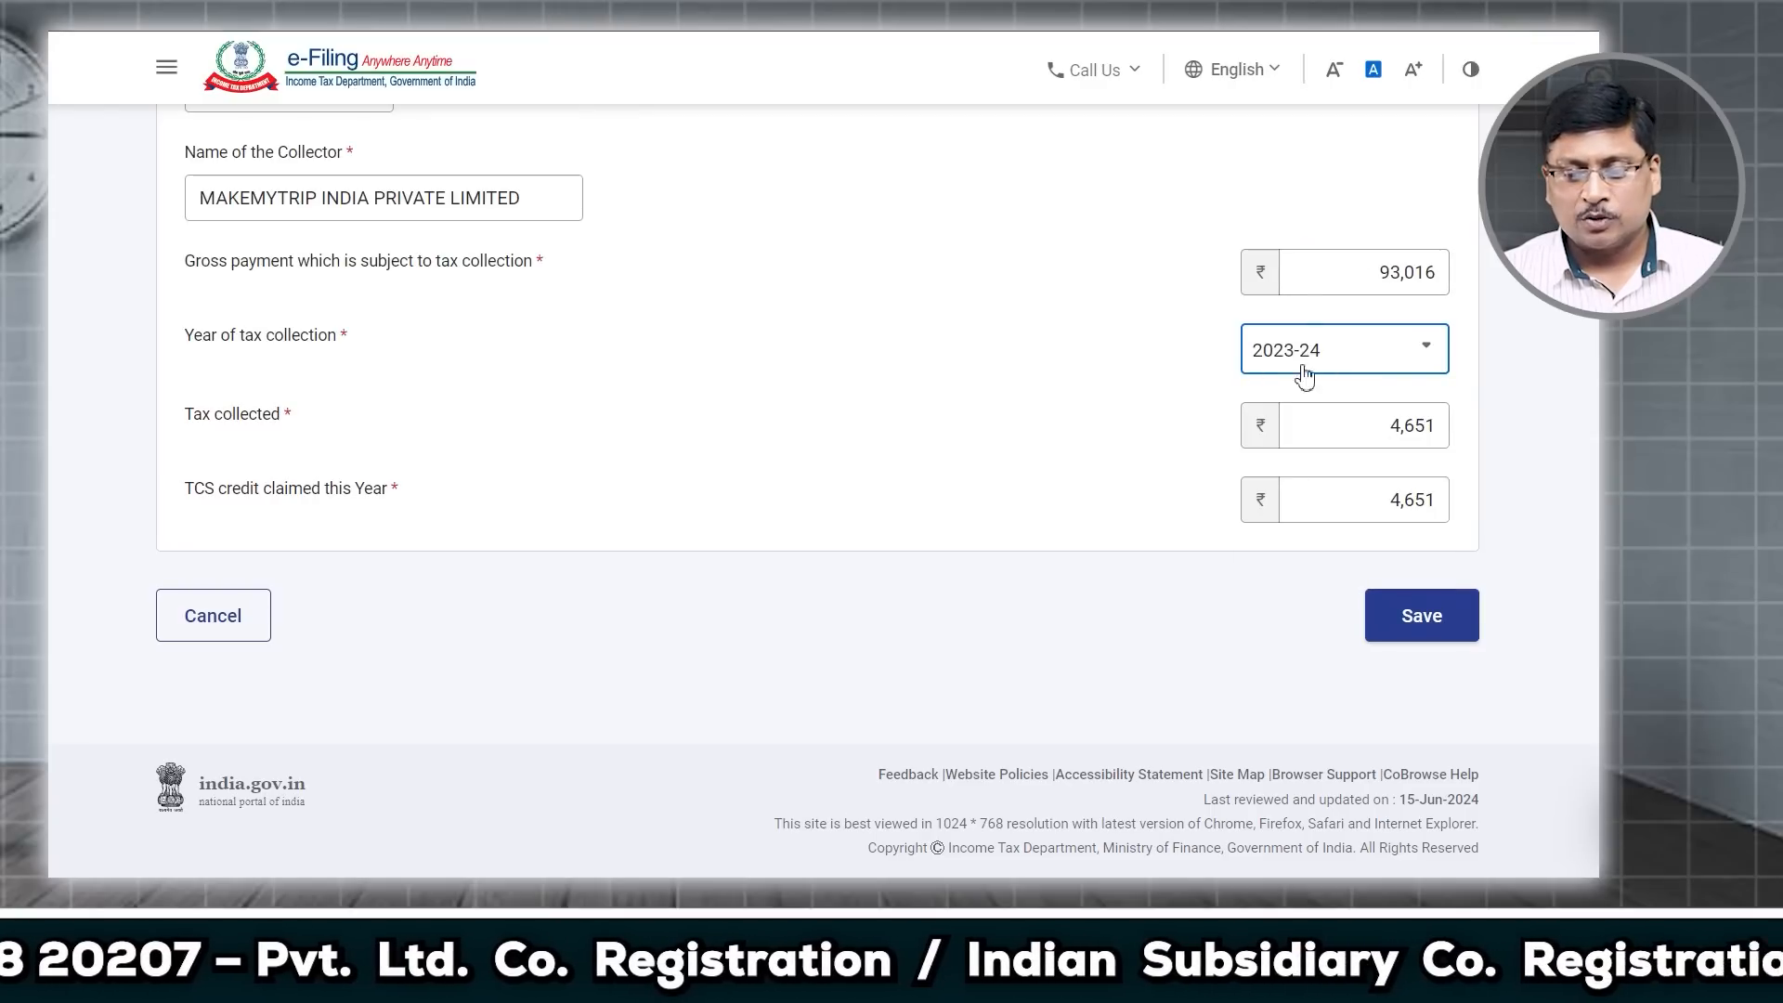
click(1412, 620)
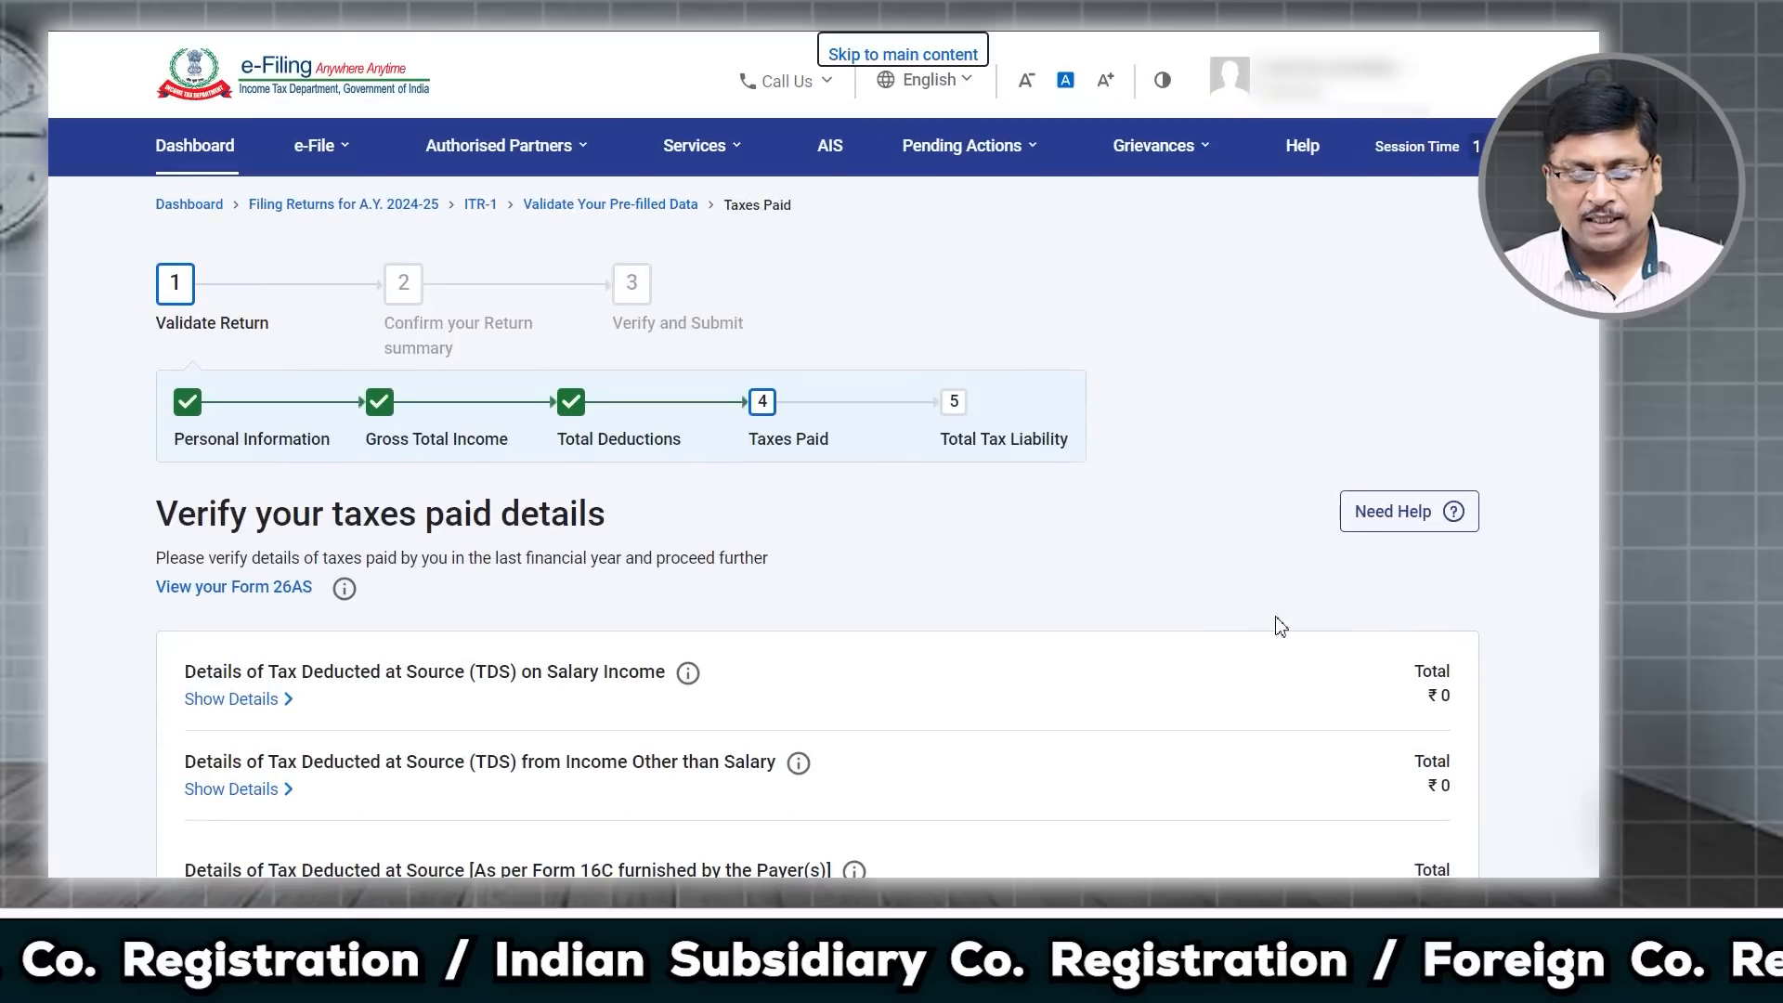
scroll(1083, 618, down, 7)
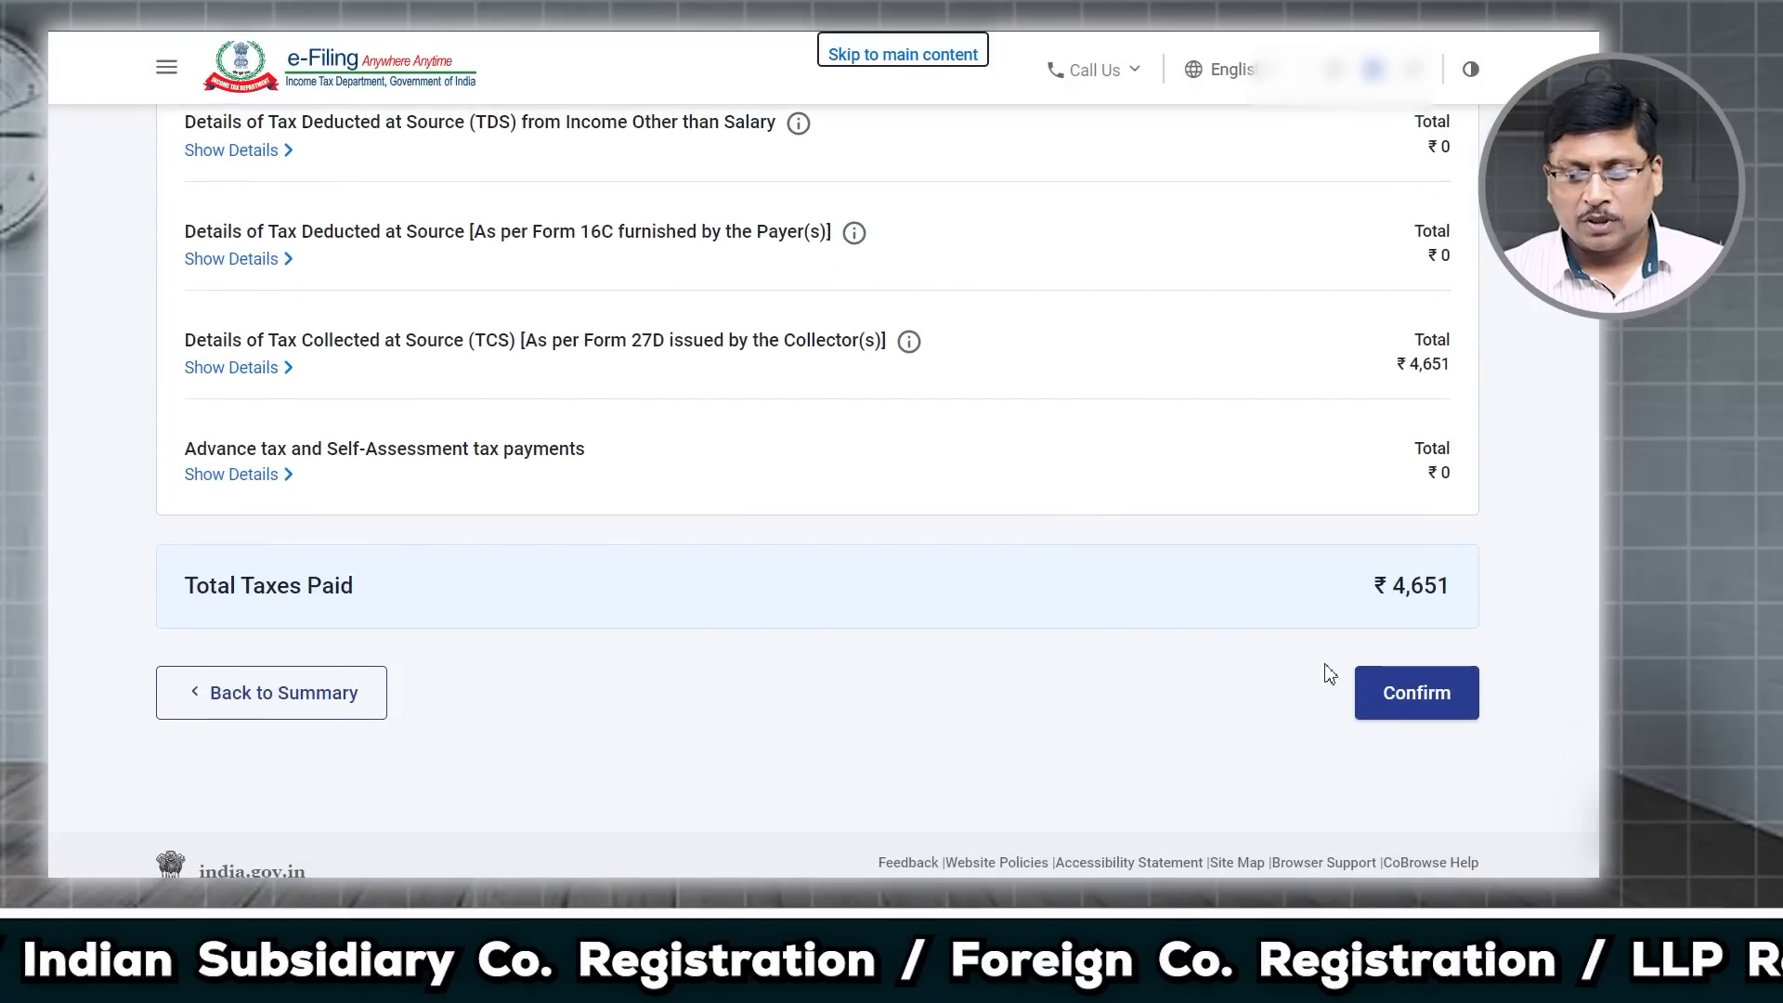
click(1412, 696)
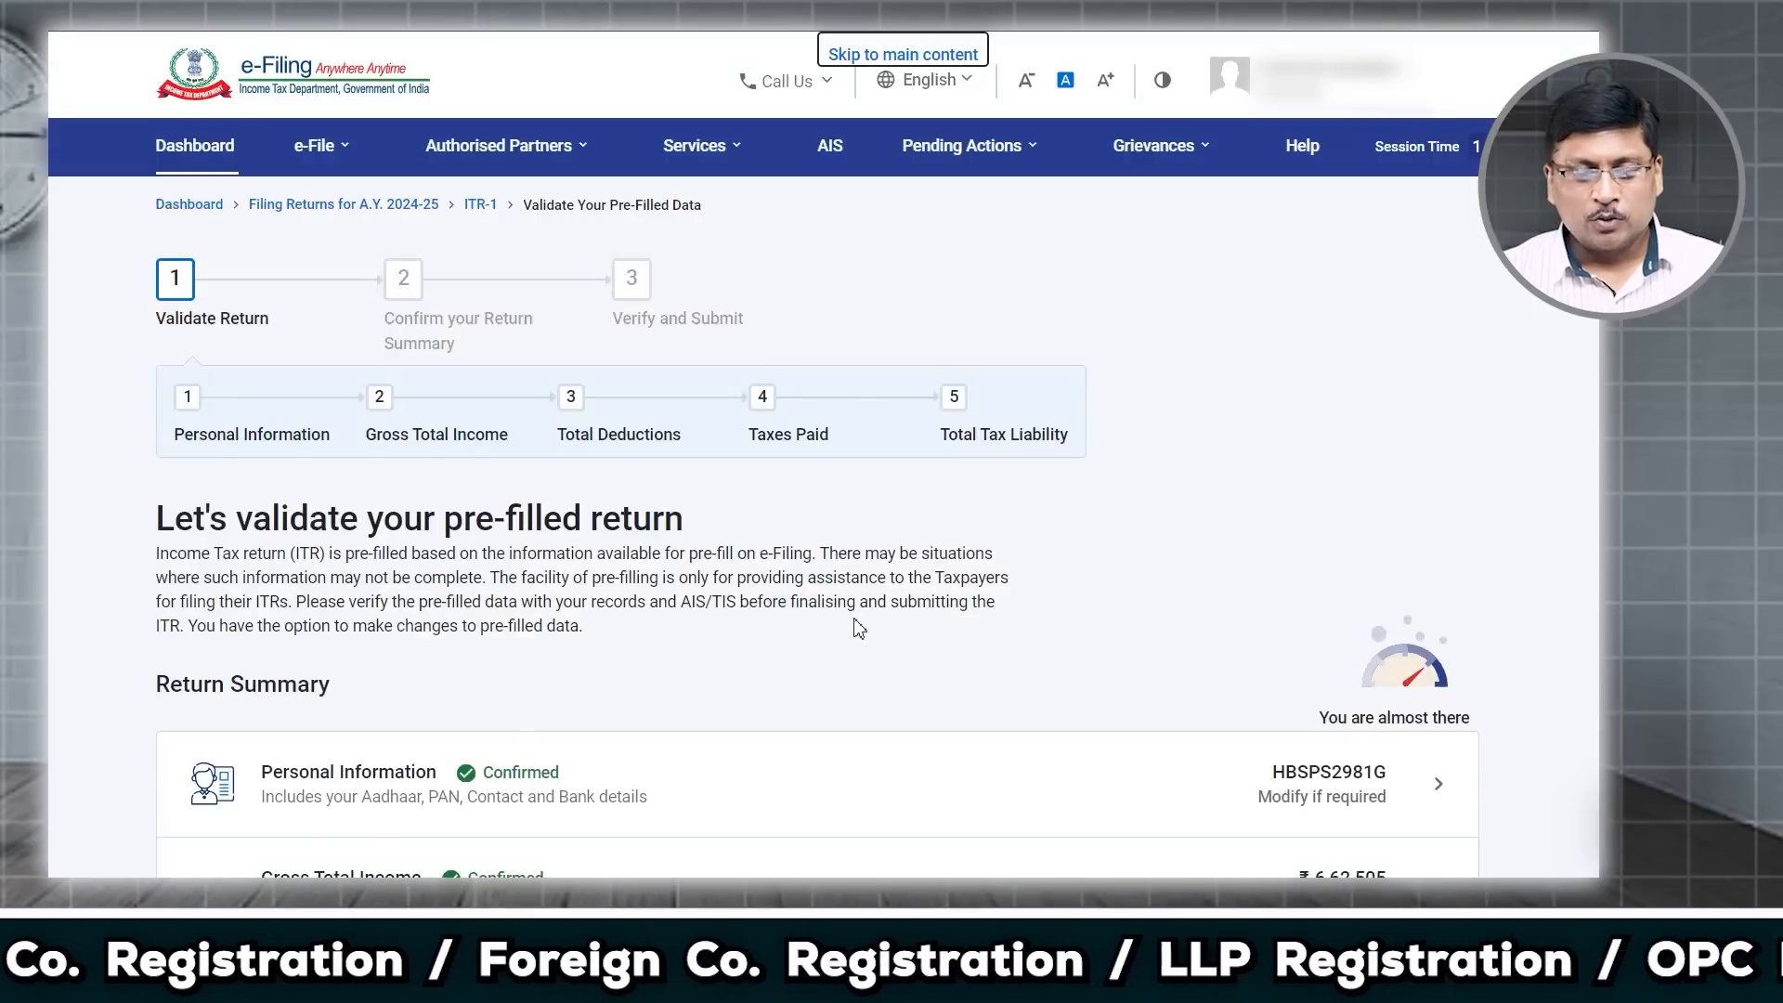
Step: Confirm the Total Tax Liability section and proceed past the summary showing a ₹4,650 refund
scroll(859, 629, down, 6)
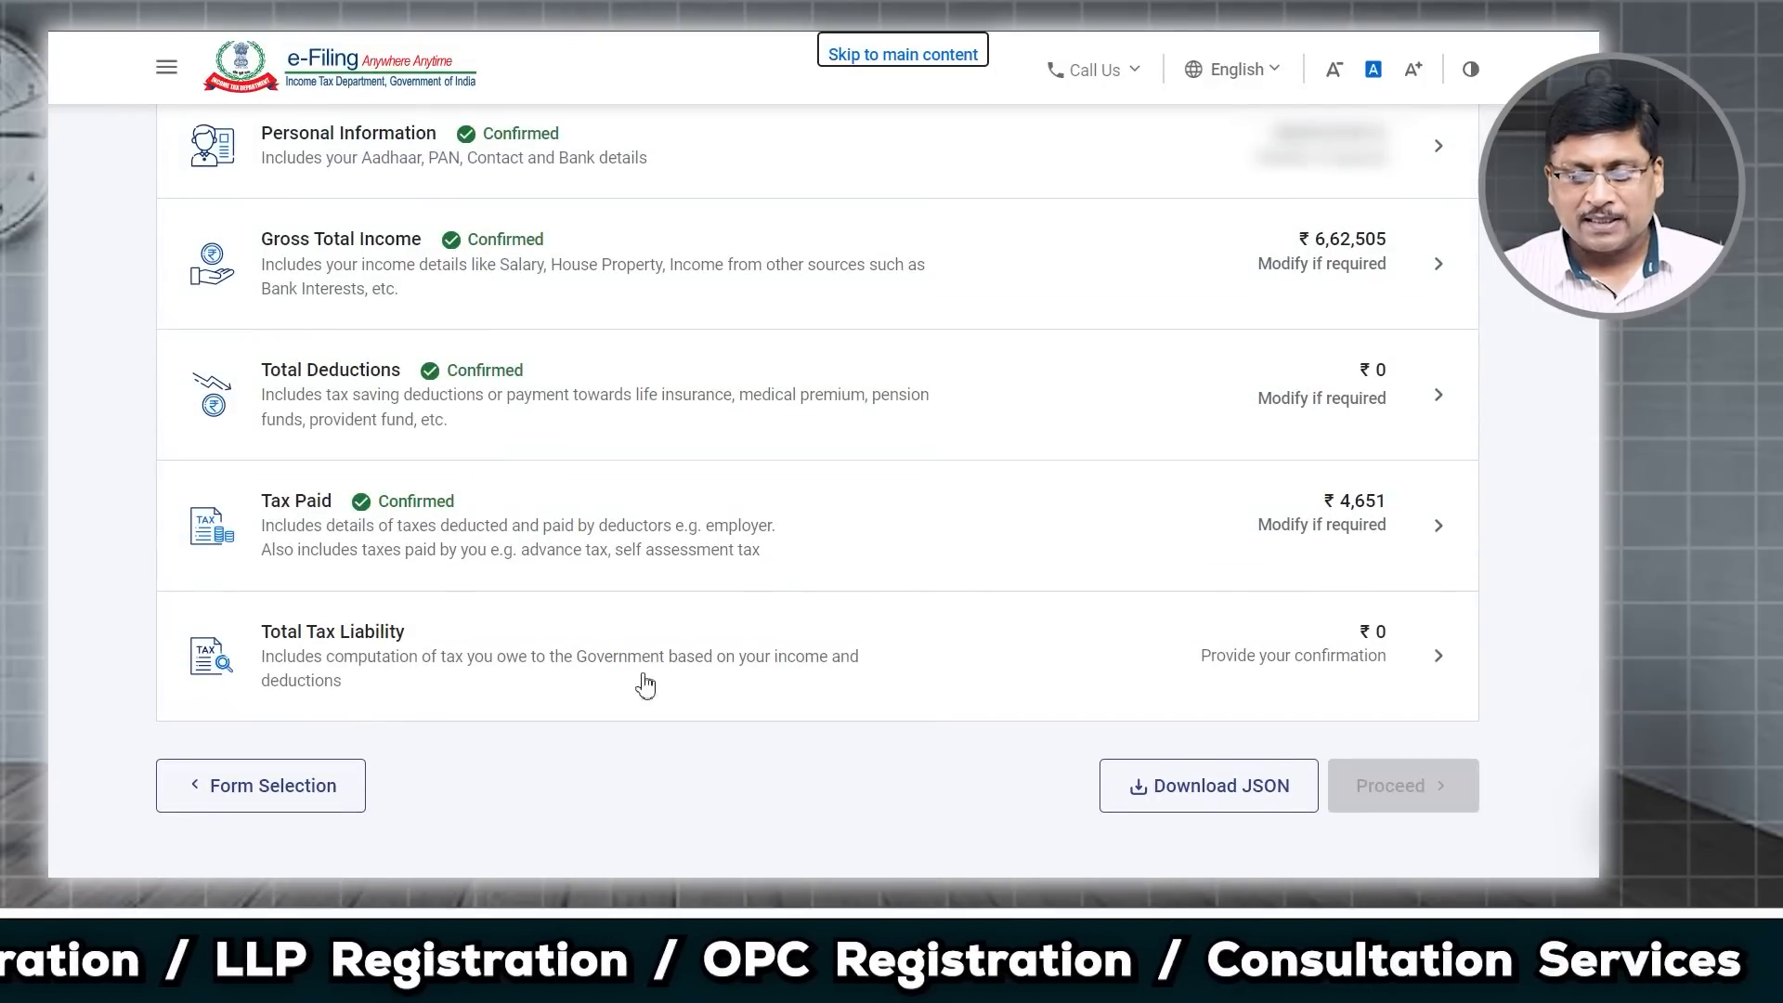
click(1440, 670)
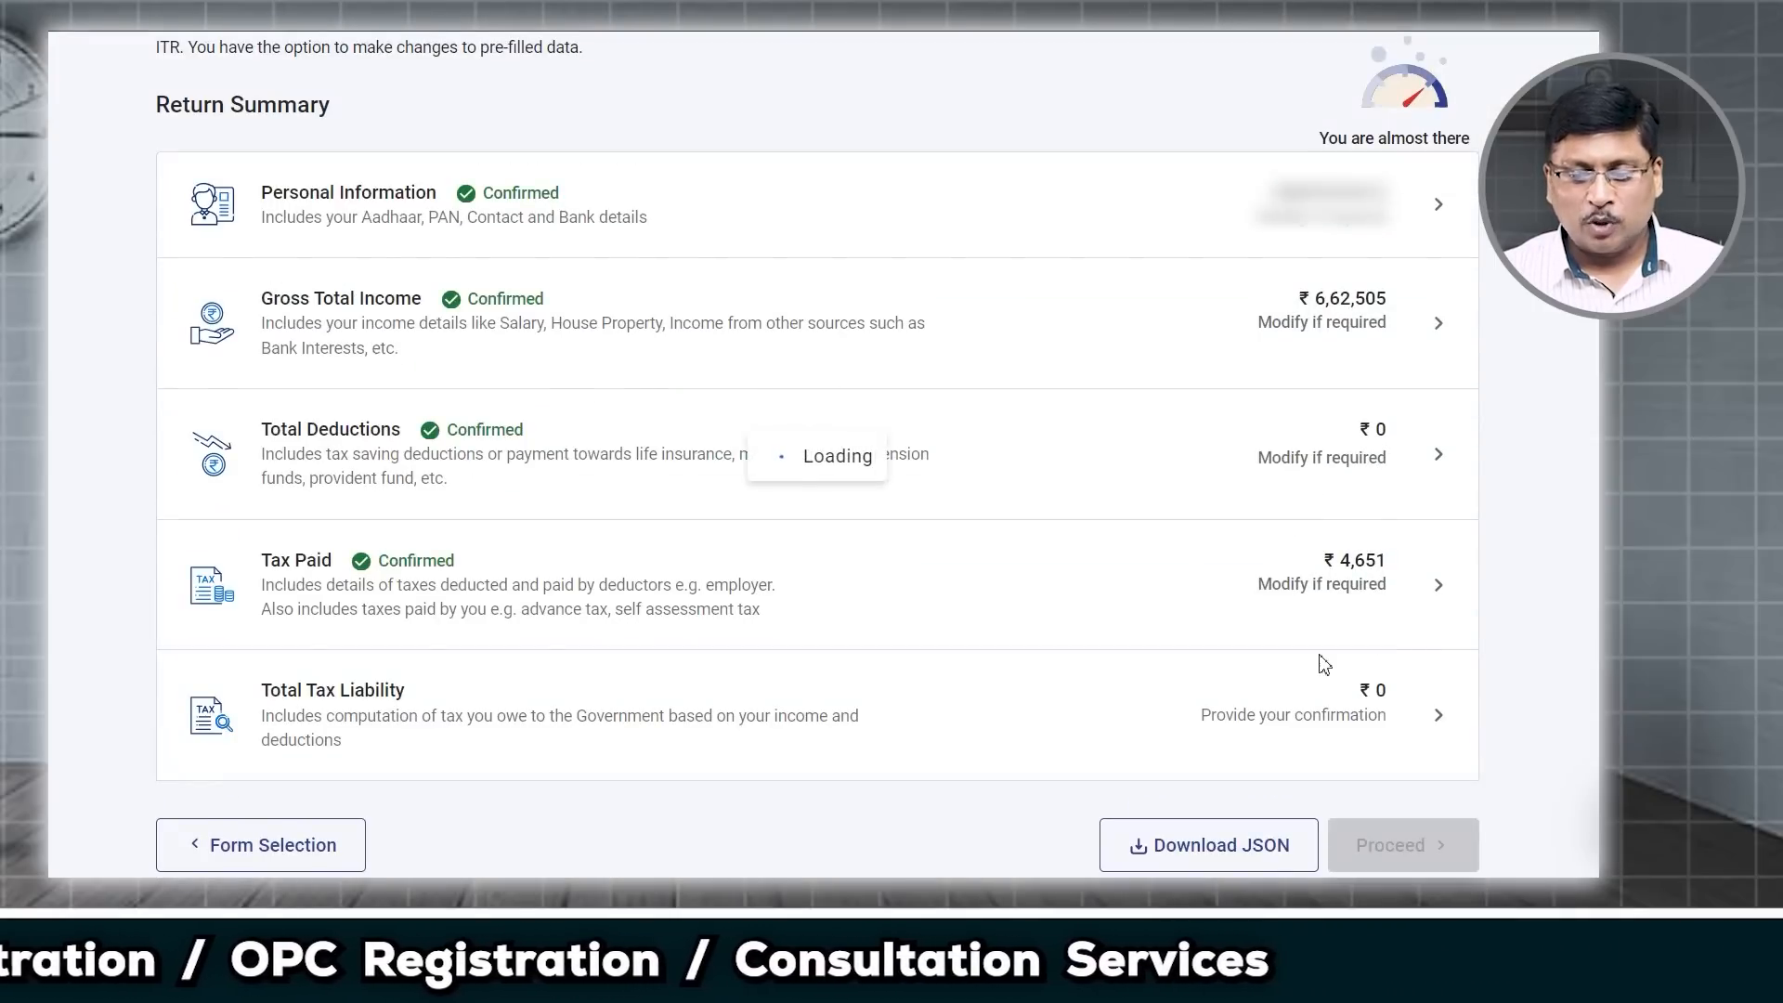
scroll(1250, 657, down, 4)
scroll(1286, 619, down, 7)
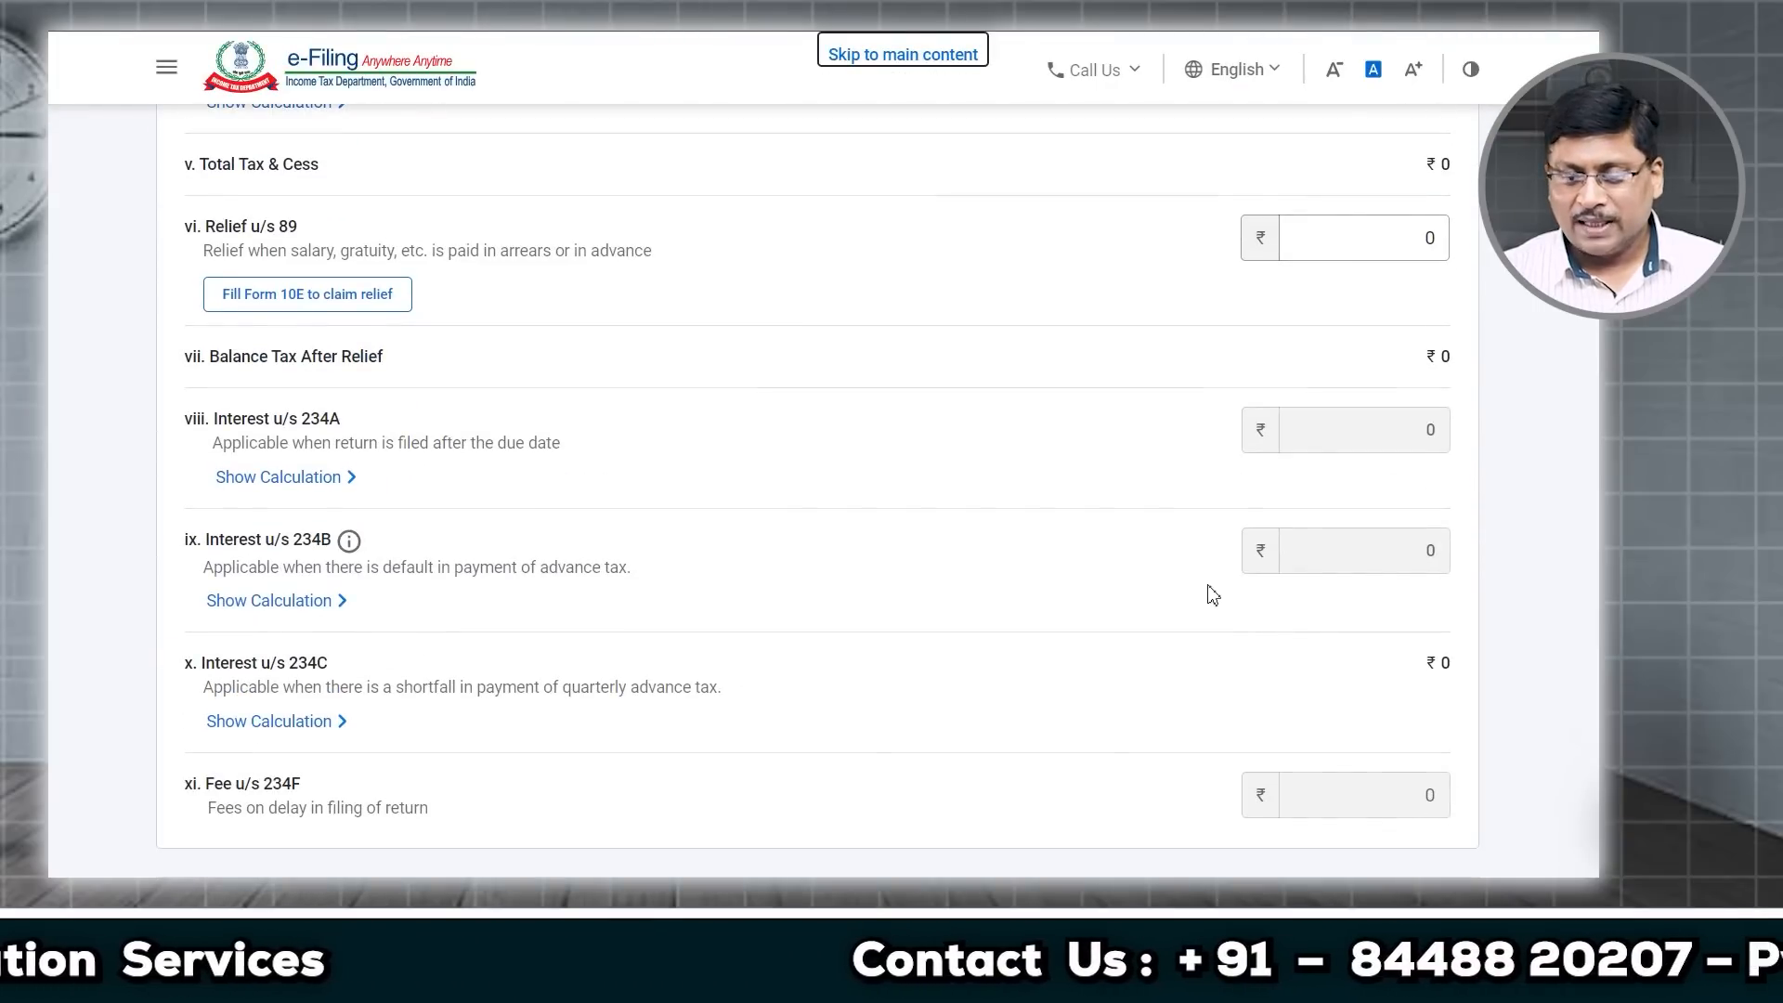
scroll(1214, 595, up, 5)
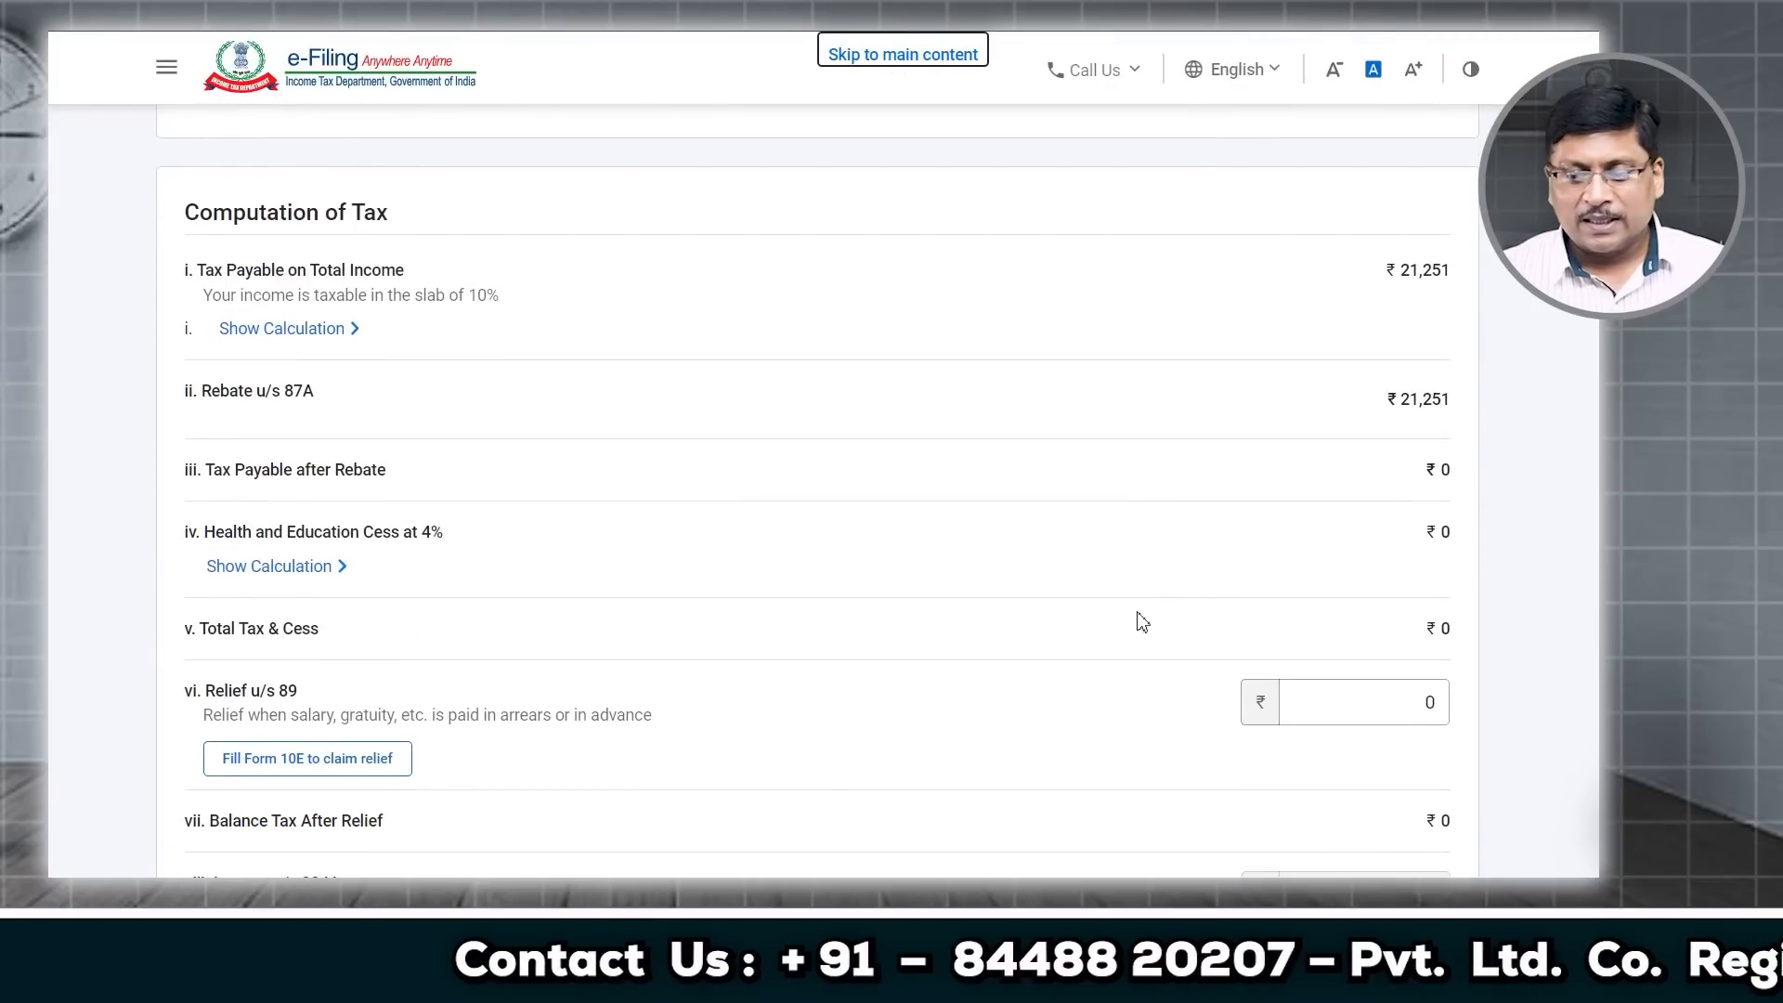
scroll(1086, 581, up, 2)
scroll(1060, 563, down, 4)
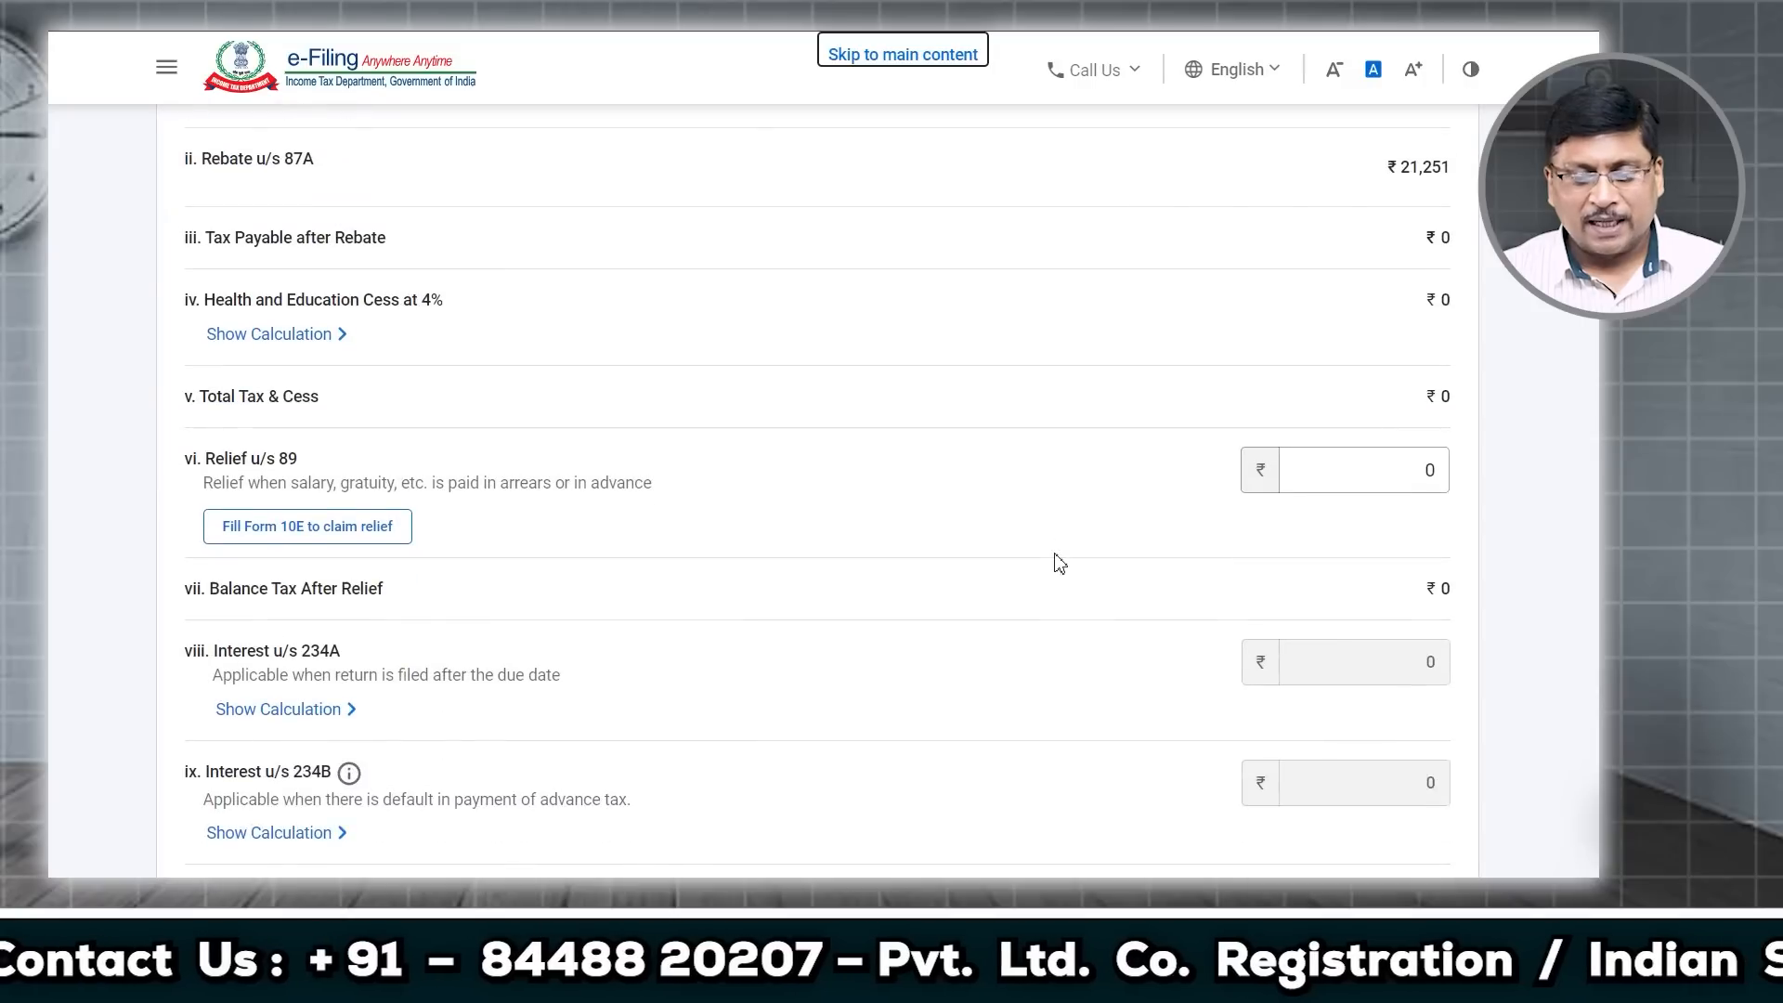
scroll(1060, 563, down, 8)
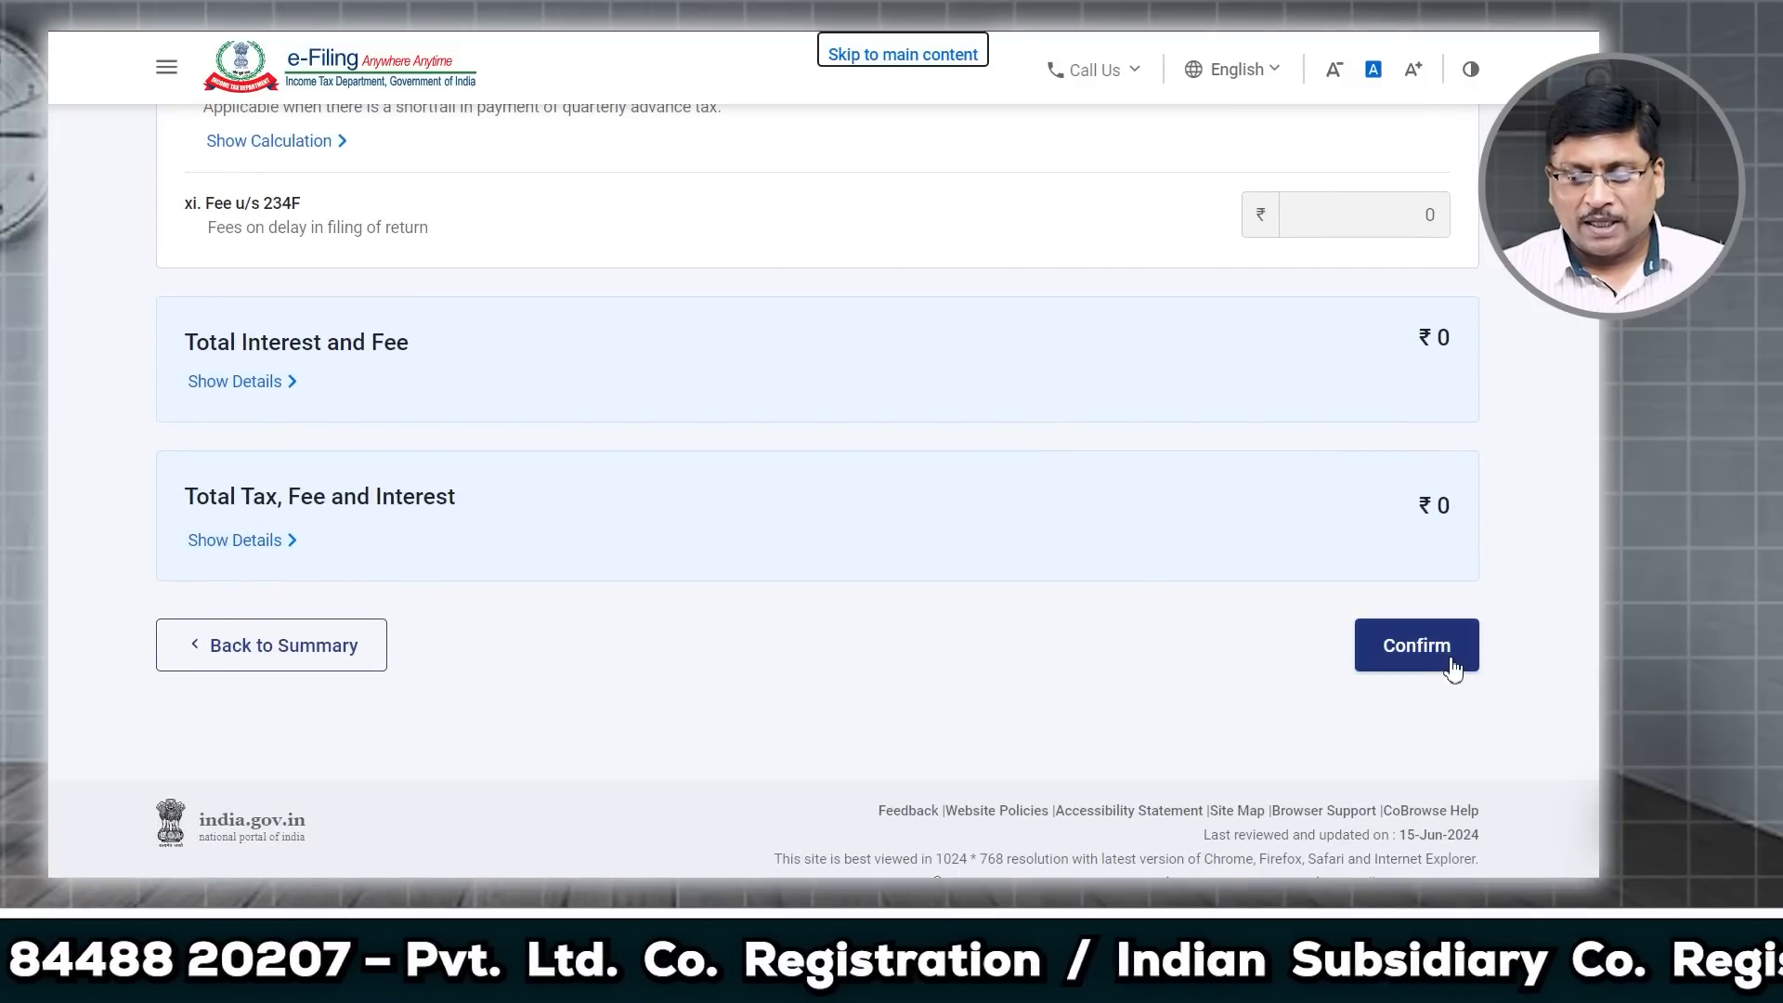
click(1450, 666)
scroll(1258, 639, down, 2)
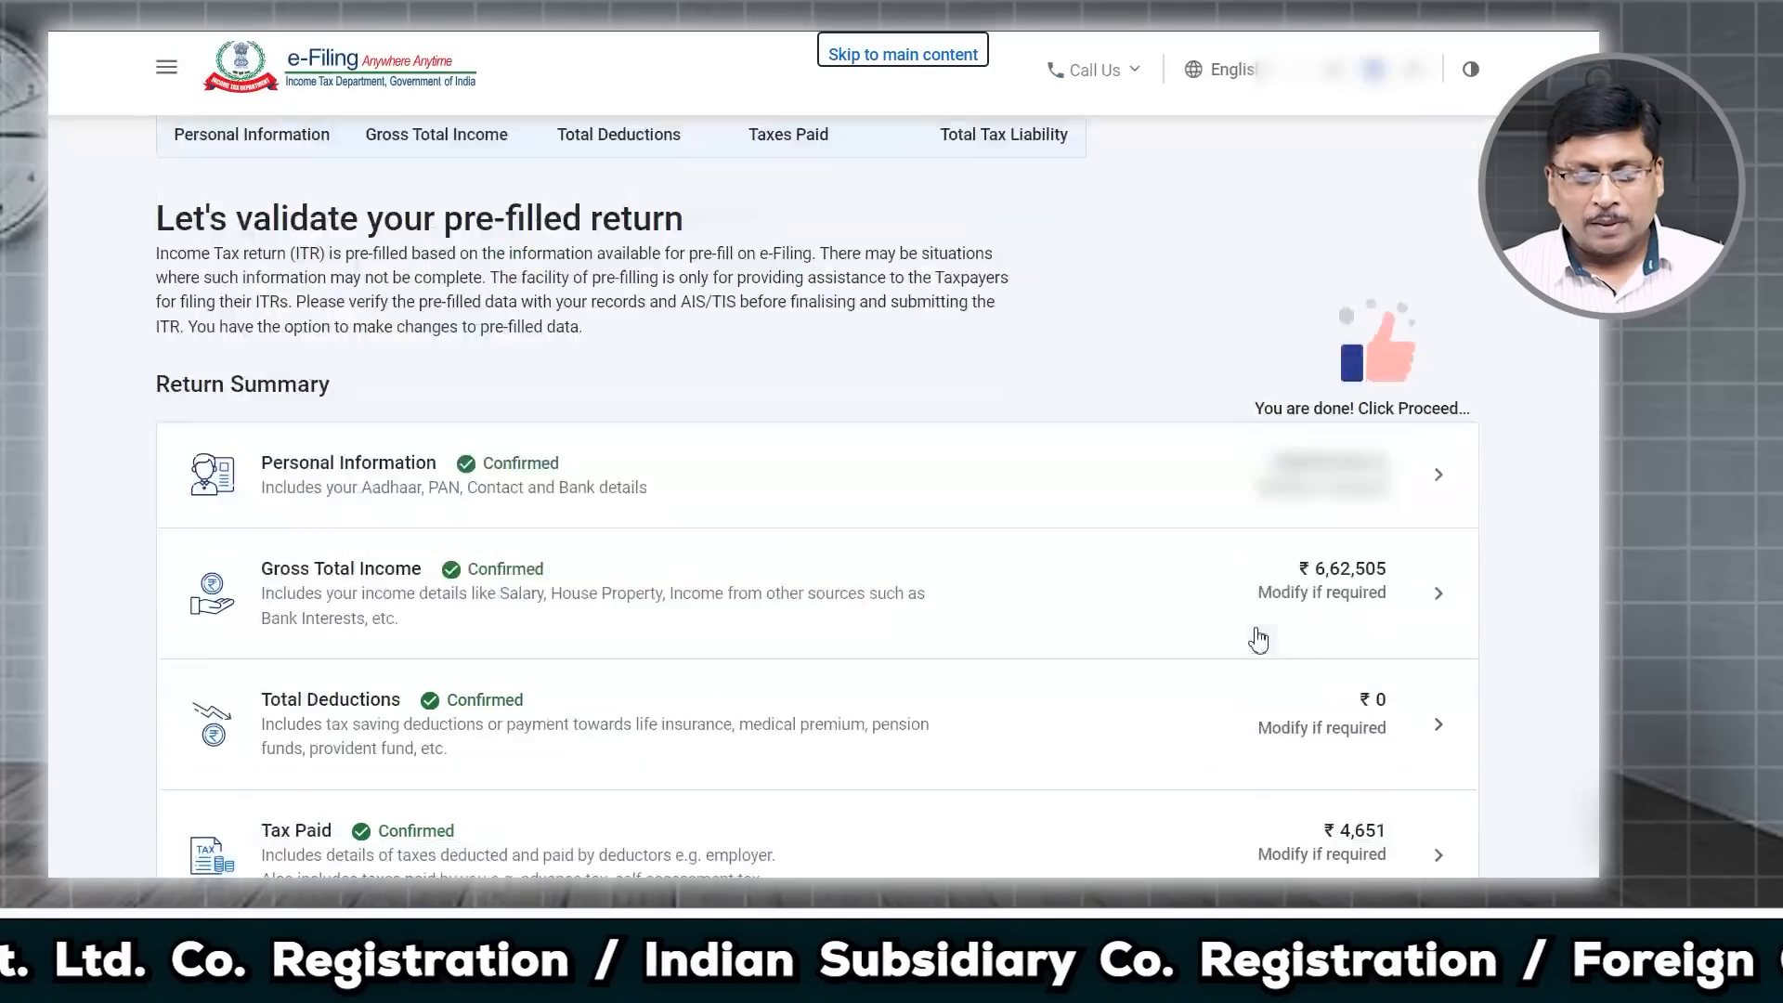
scroll(1259, 639, down, 5)
scroll(529, 493, up, 6)
scroll(529, 529, down, 5)
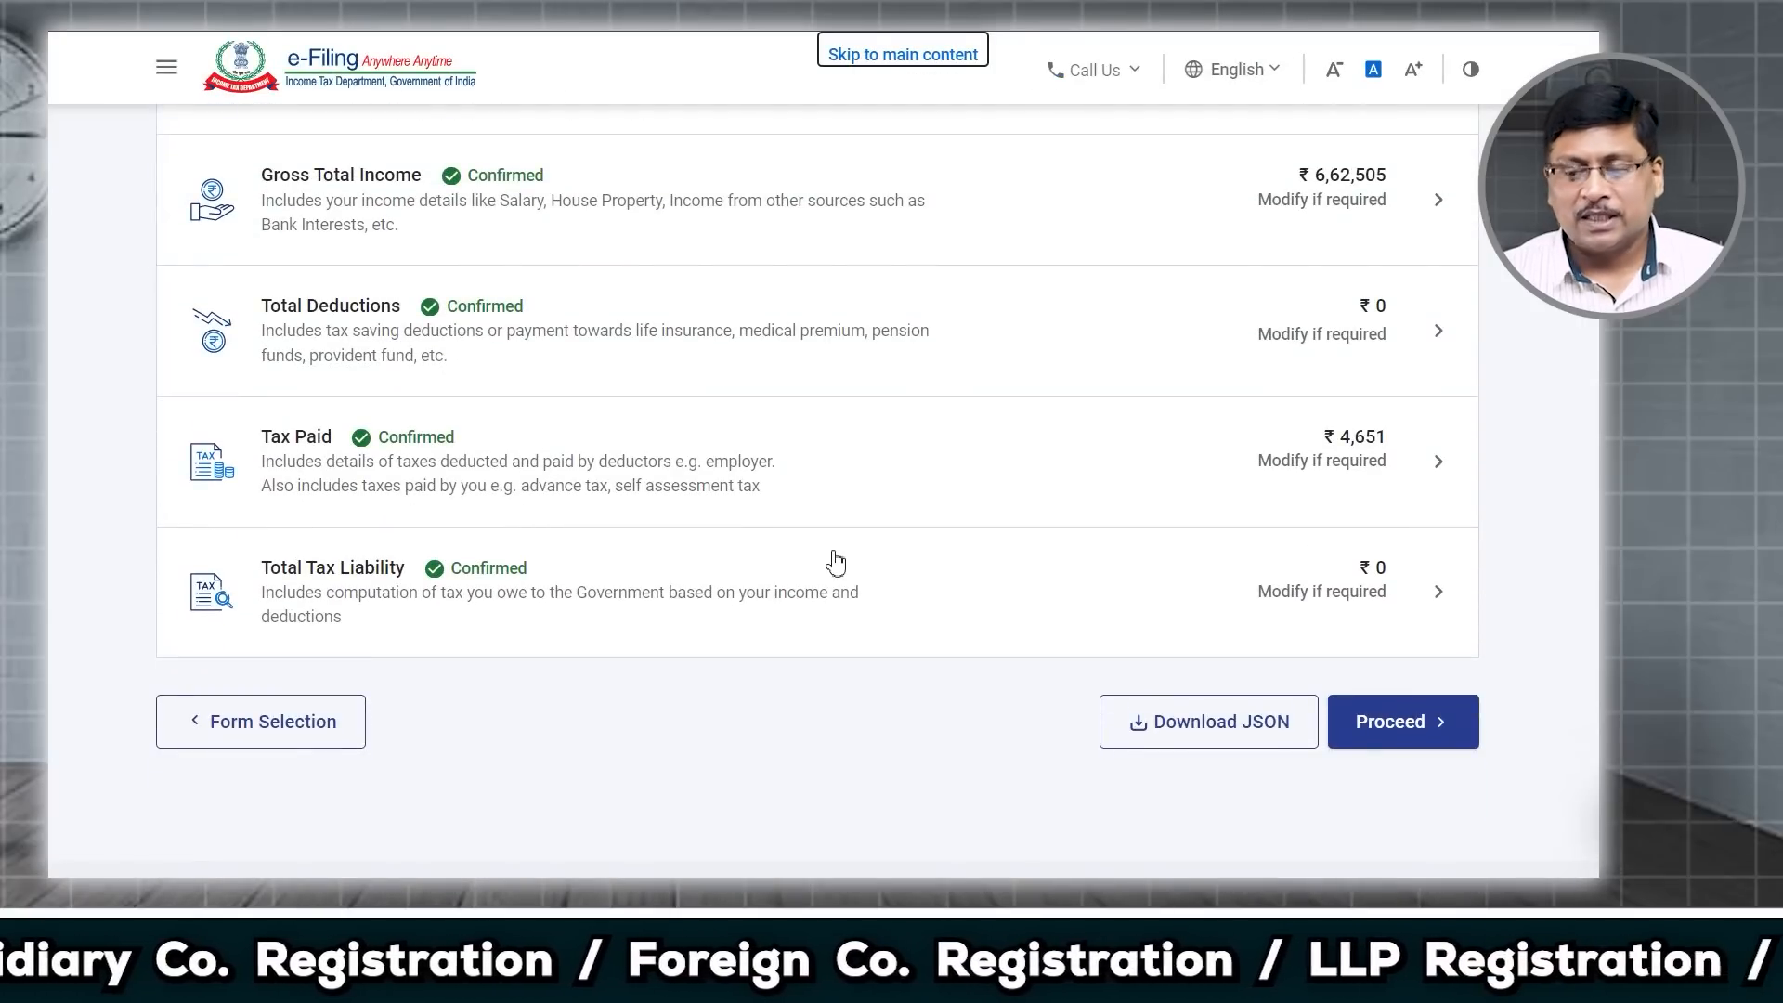
click(1402, 722)
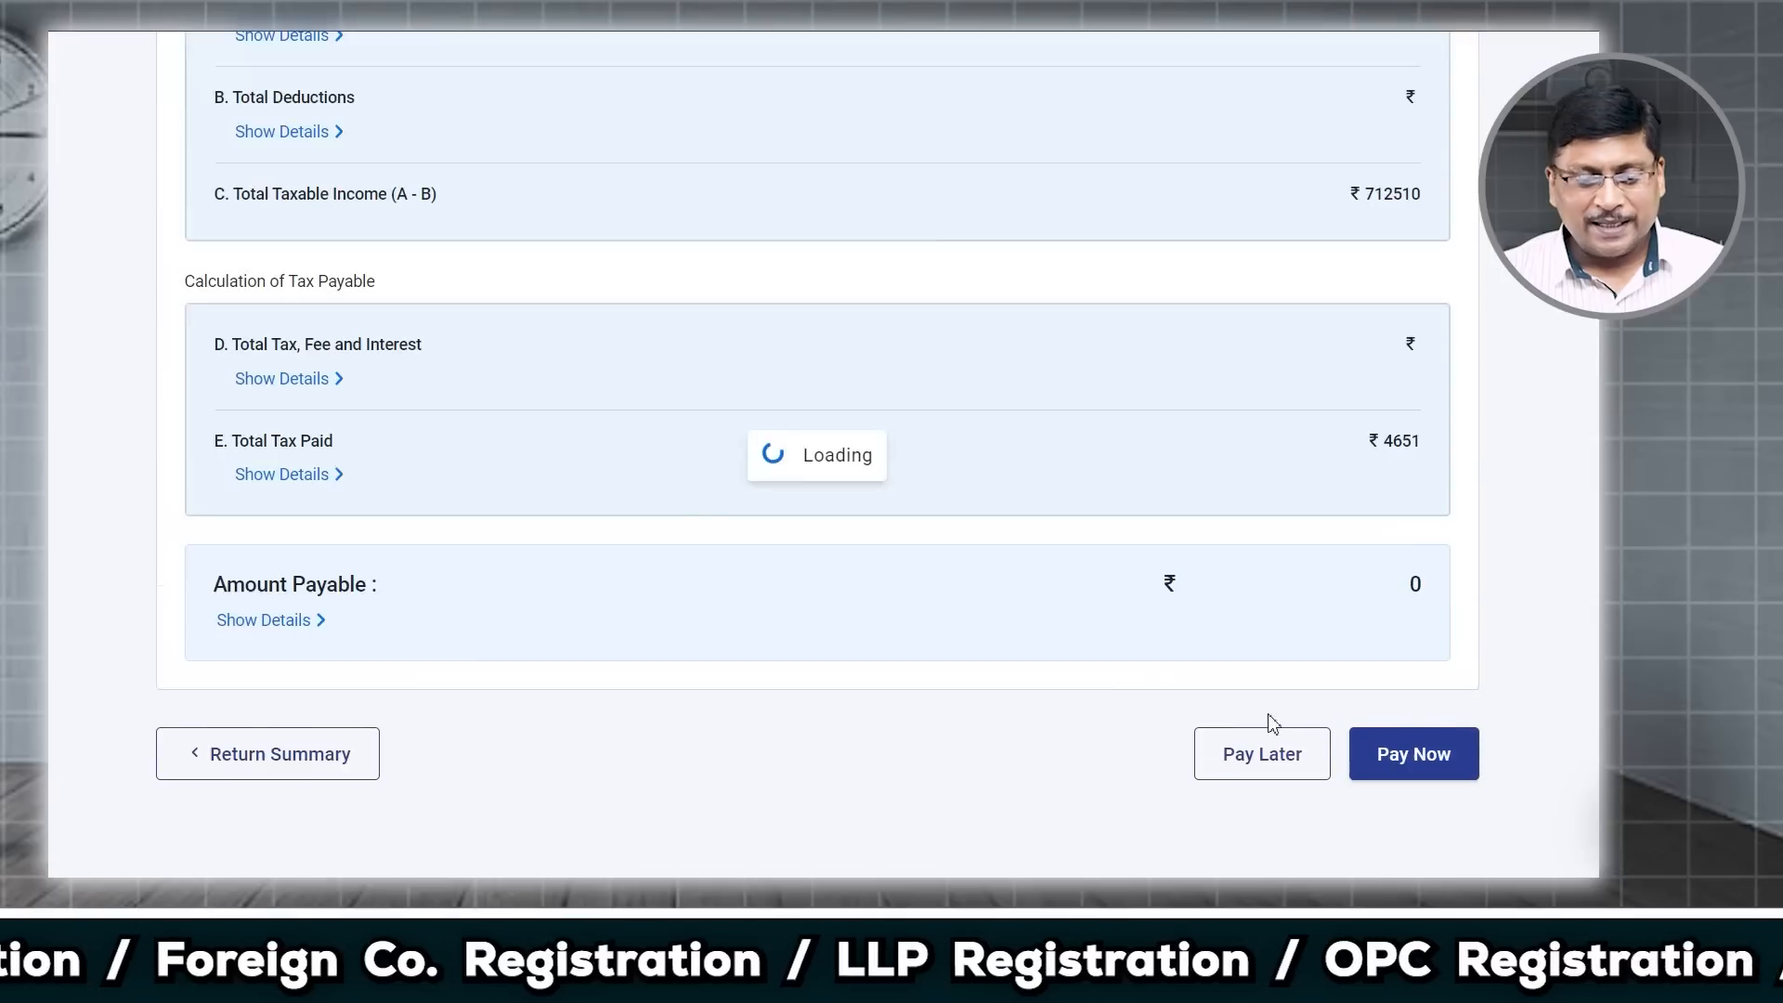
Step: Open Preview Return, accept the declaration in capacity Self, and proceed to the preview
scroll(1068, 697, down, 6)
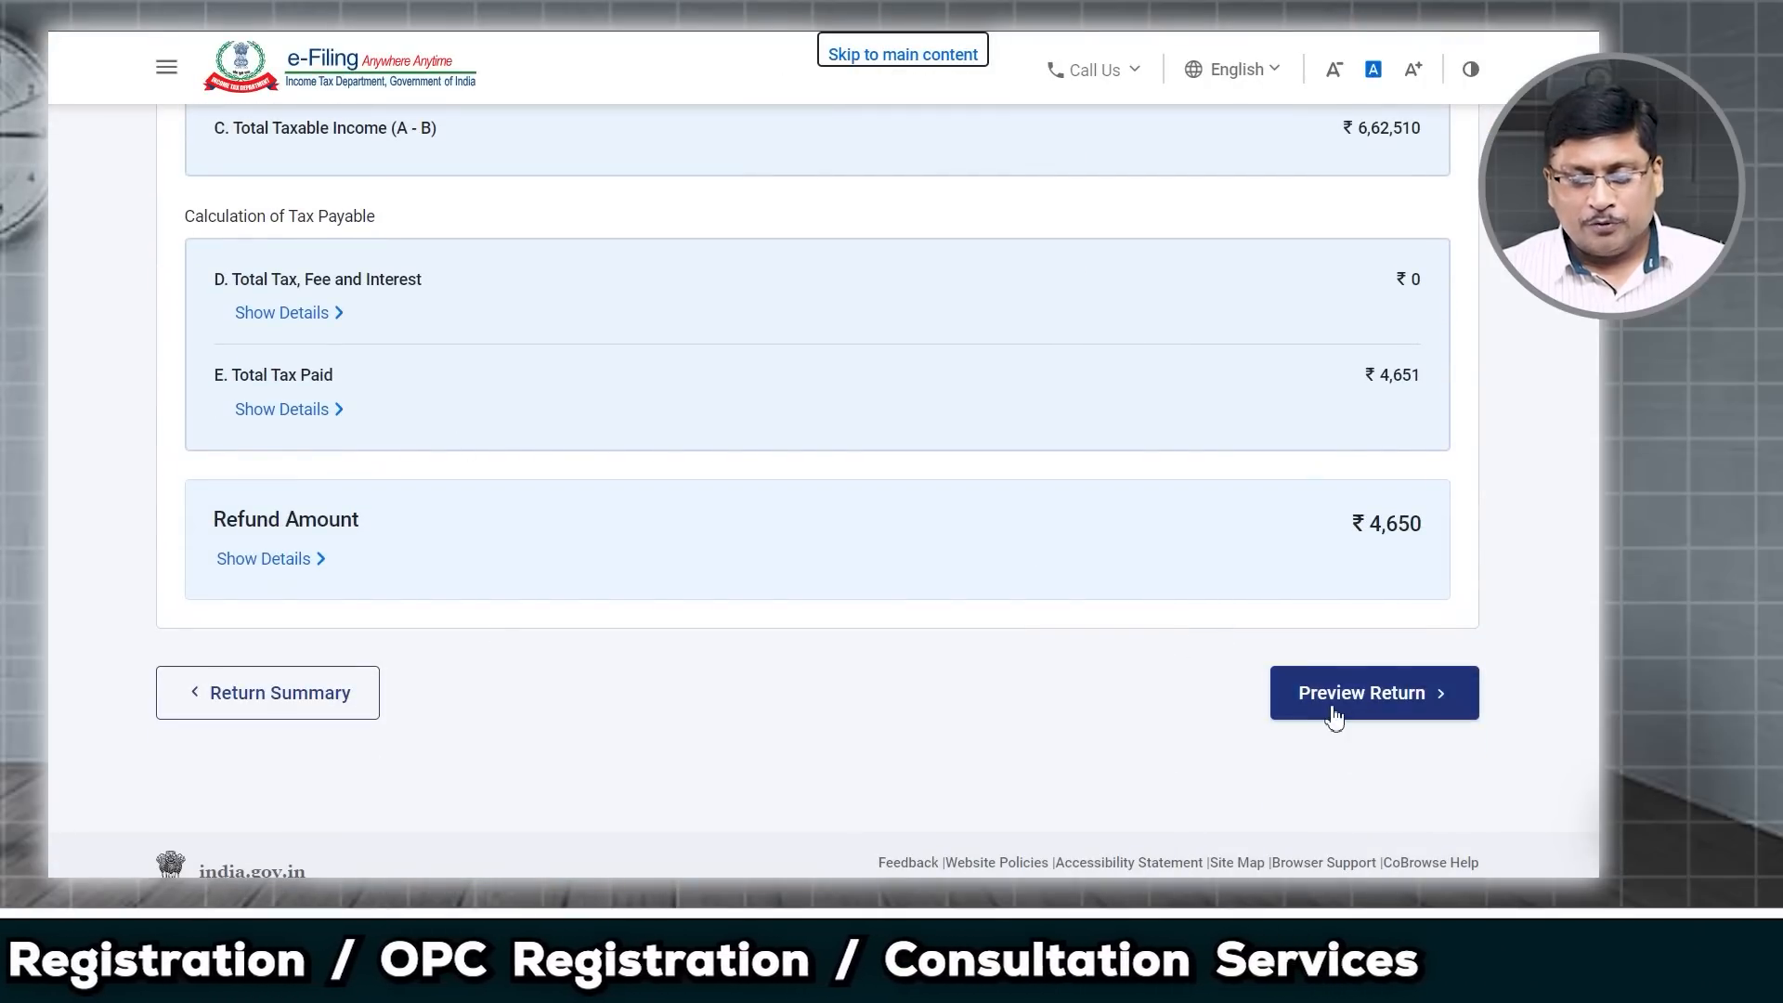
click(1388, 709)
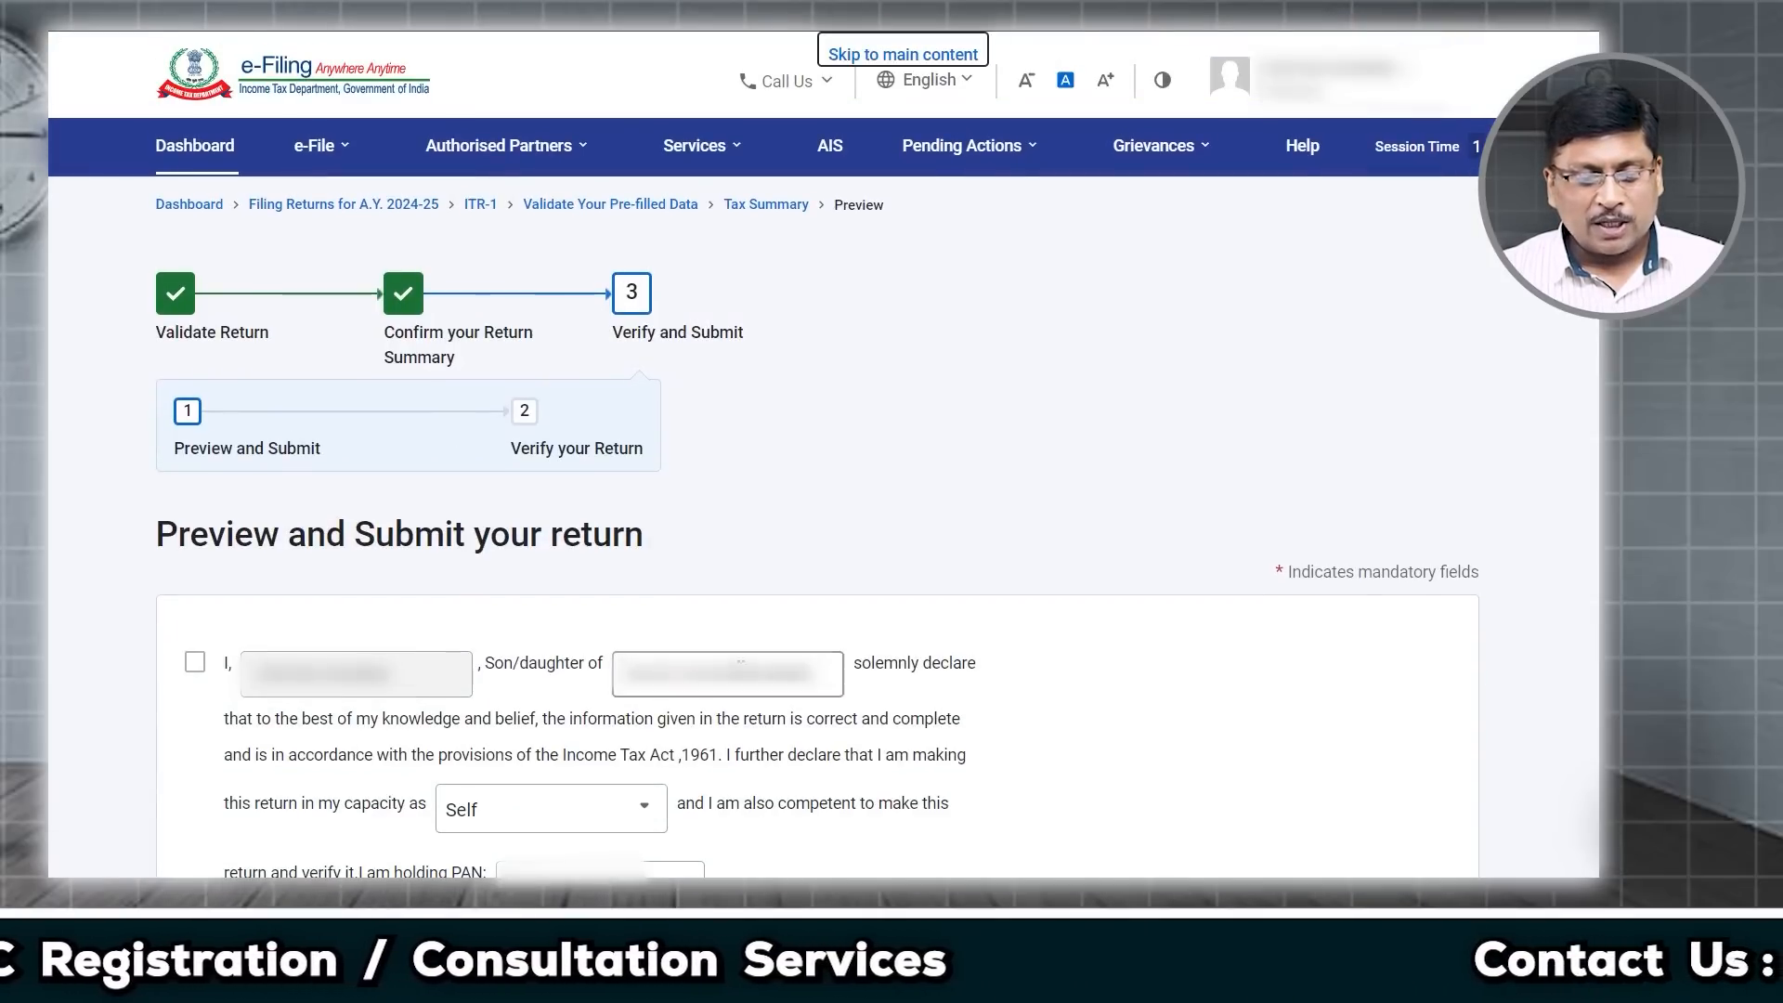
scroll(223, 470, down, 3)
click(196, 373)
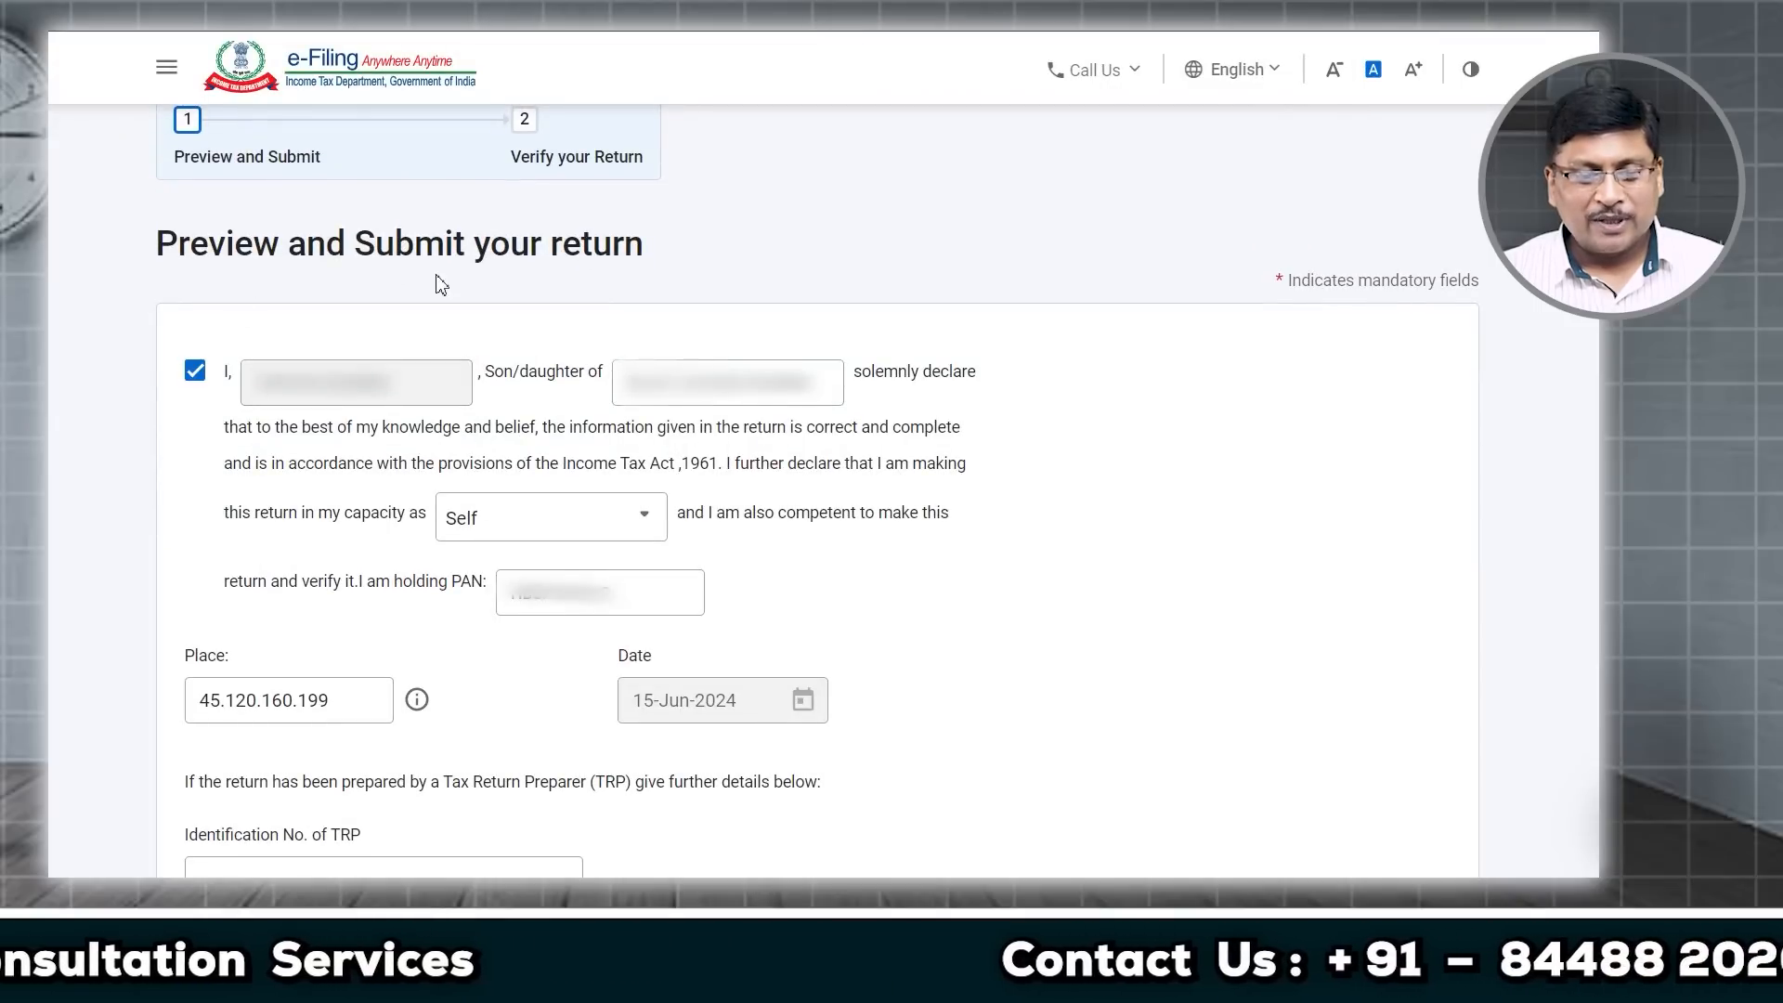
click(555, 526)
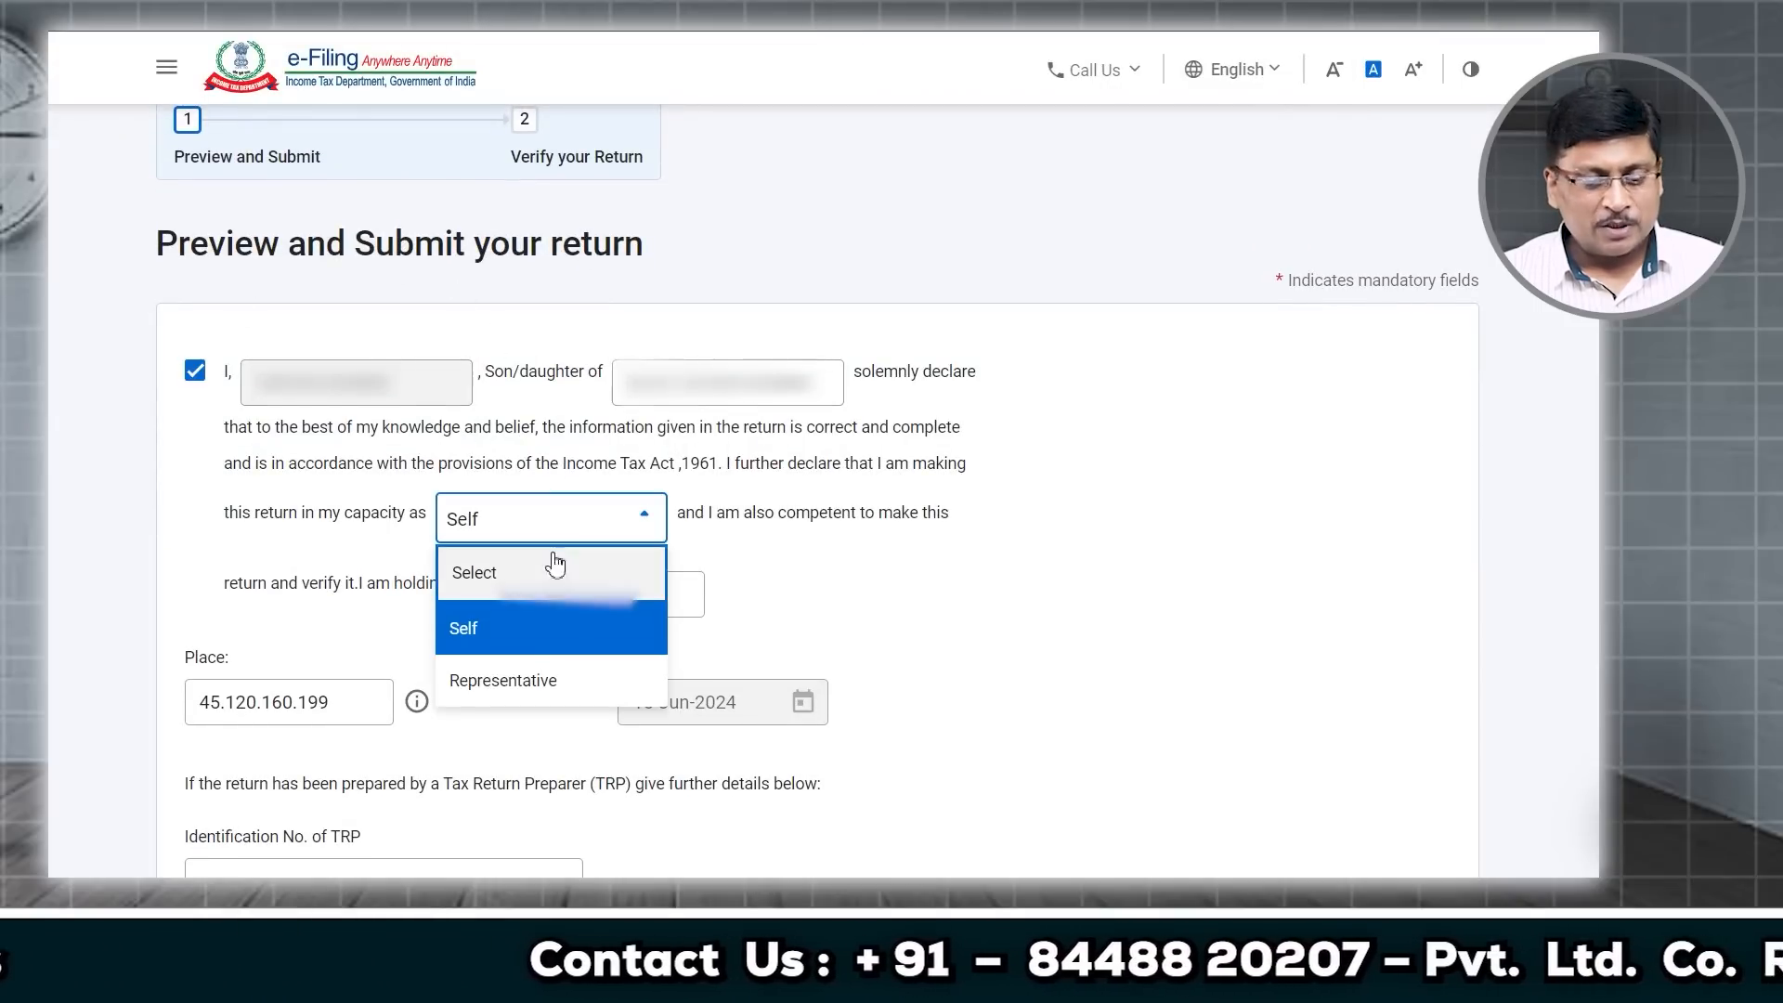
click(522, 622)
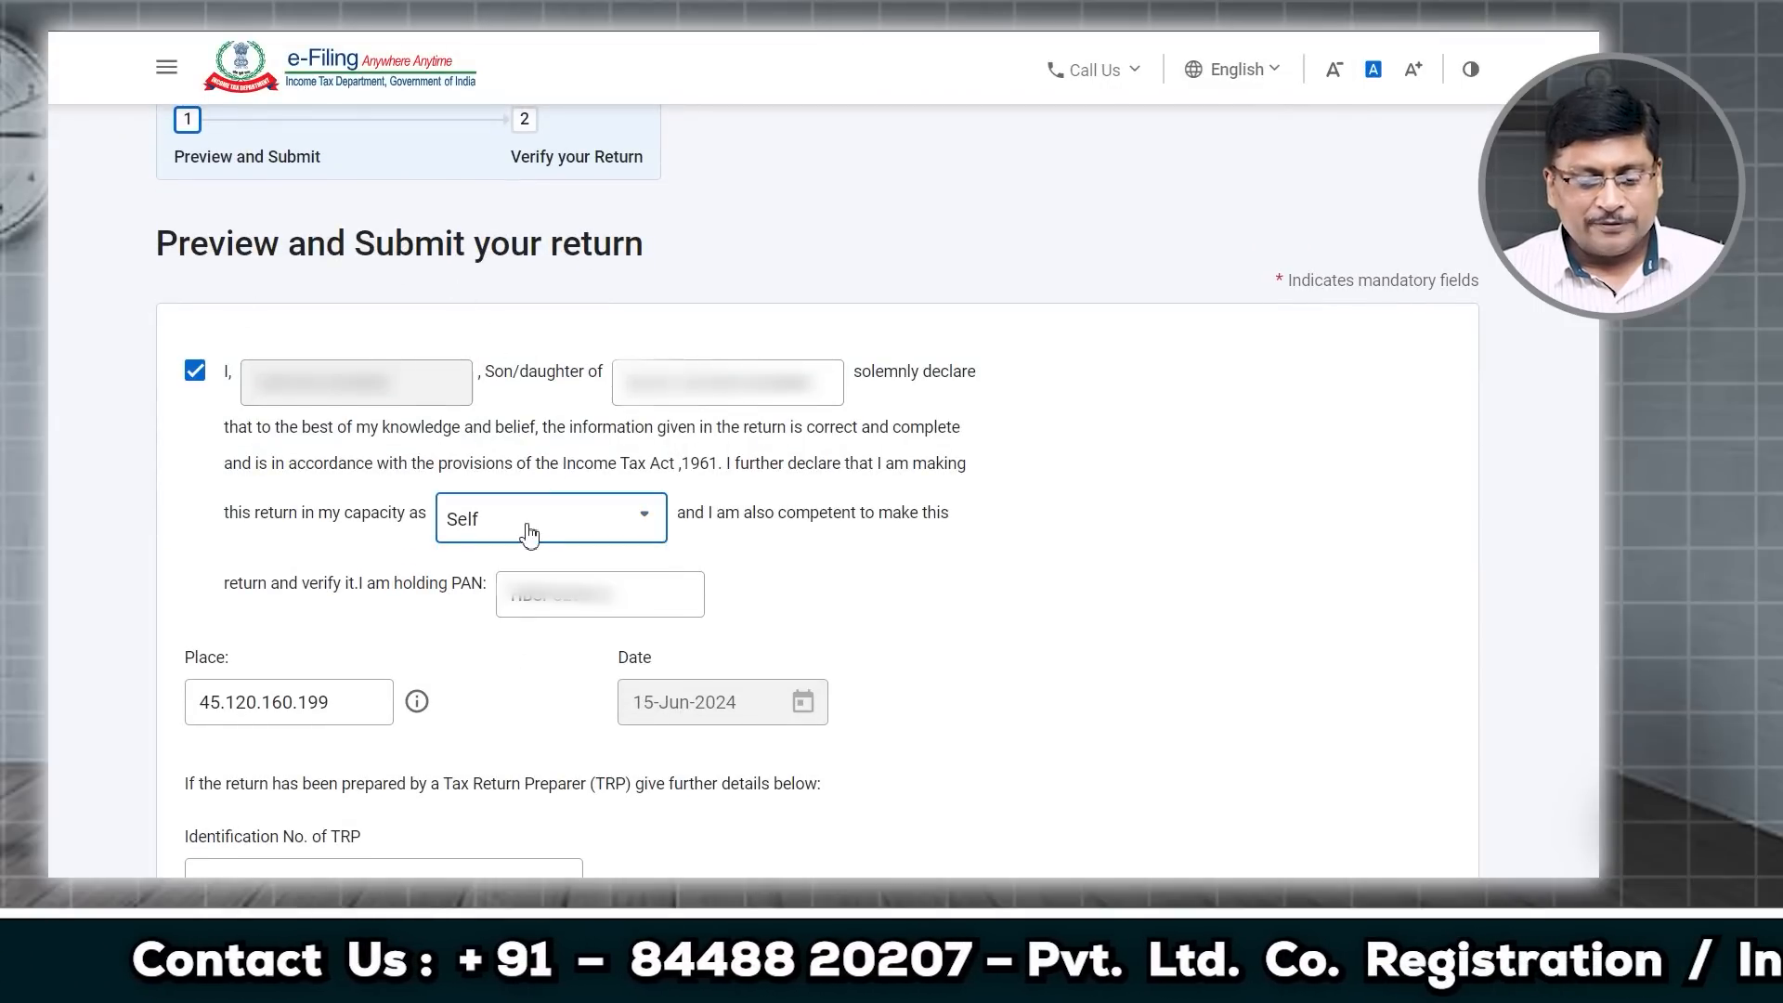
scroll(631, 669, down, 3)
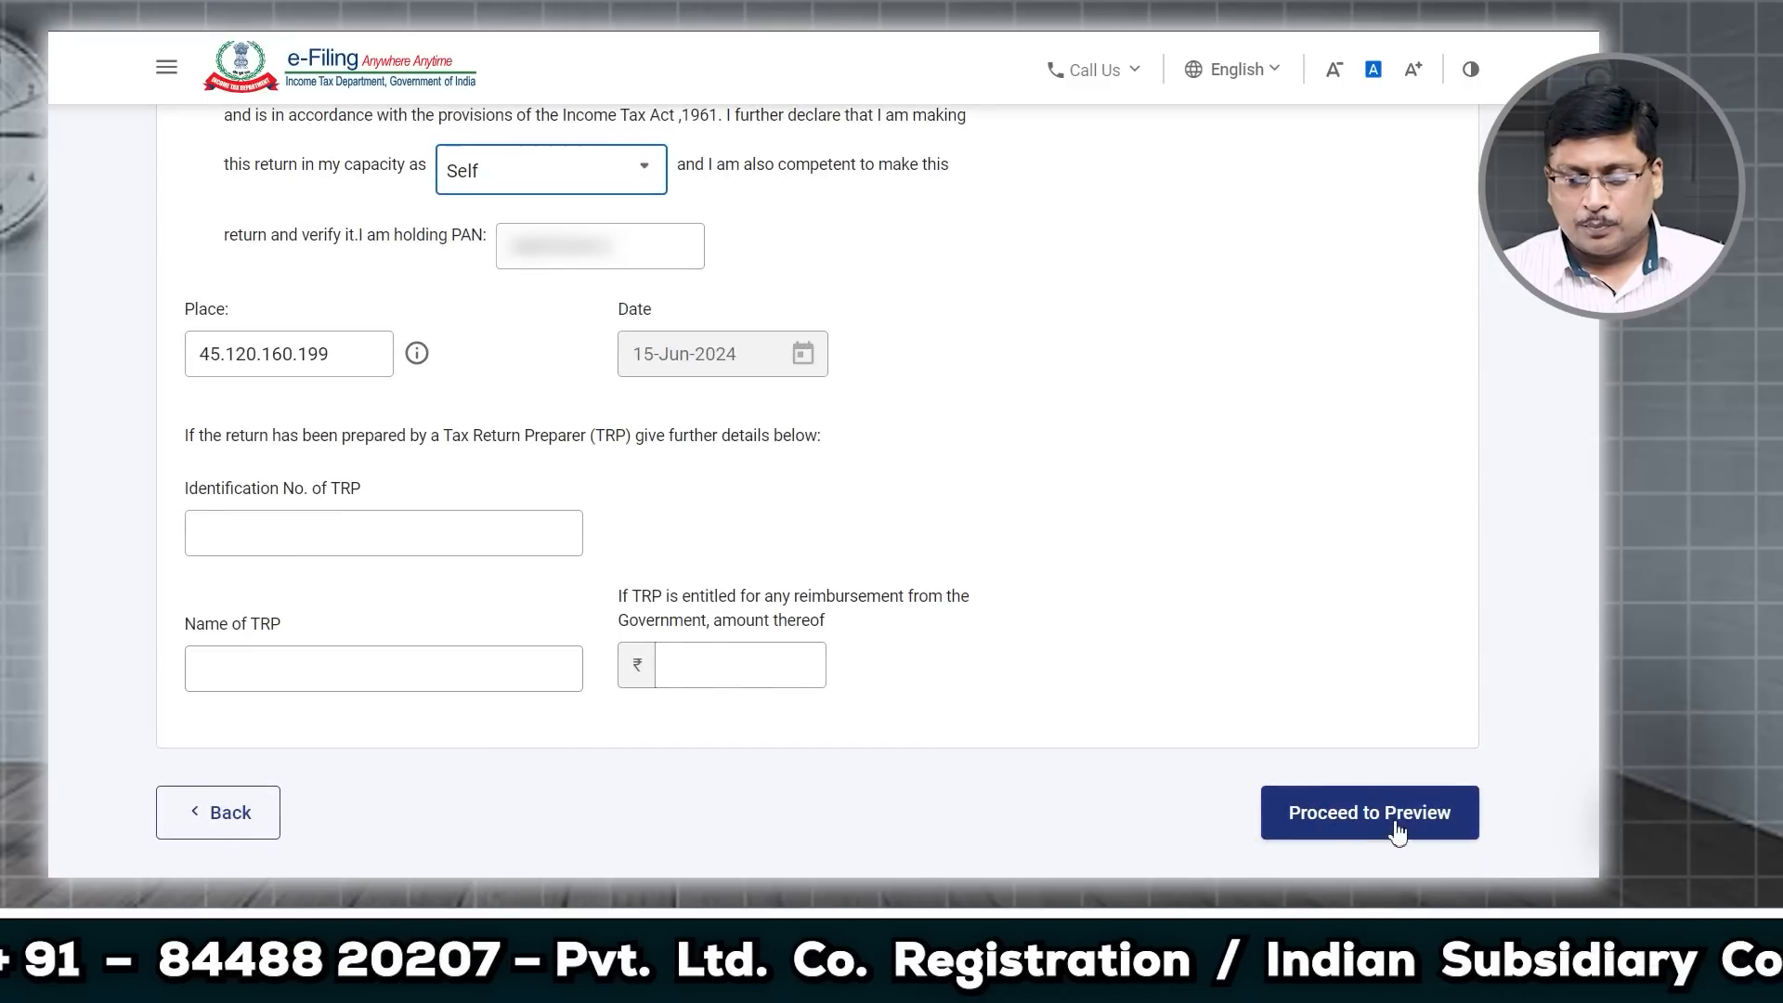
click(1358, 822)
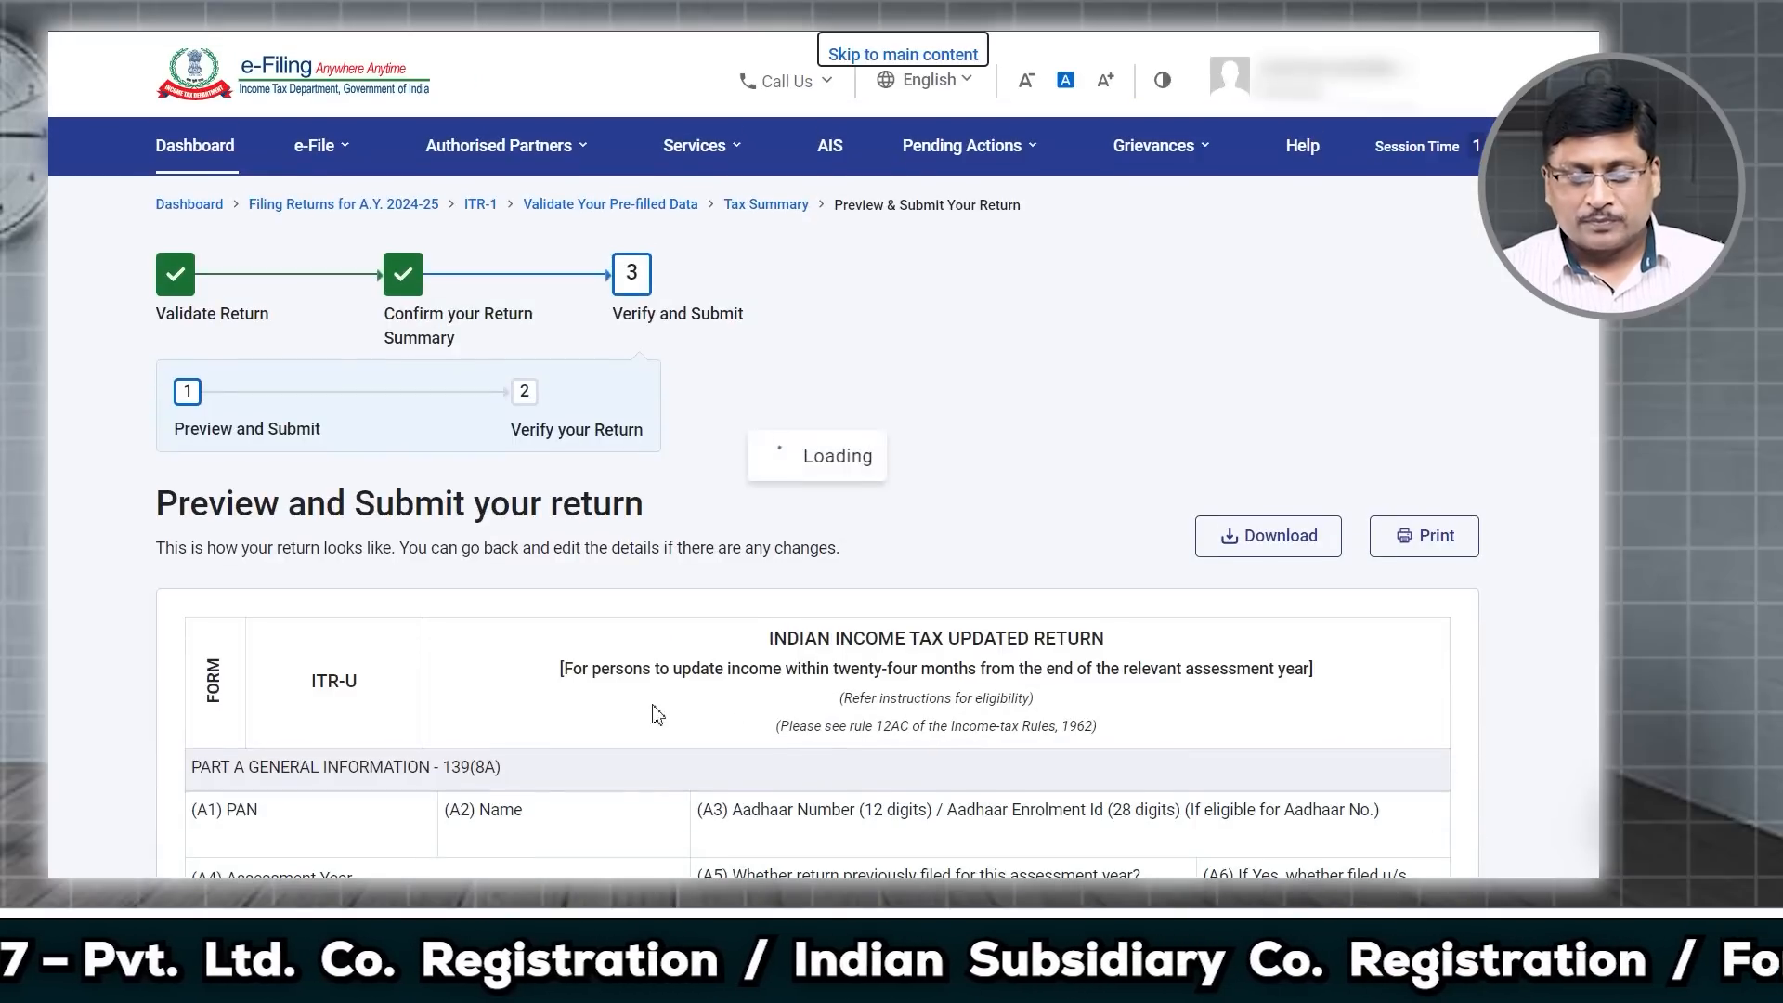
Step: Review the full ITR-1 preview and send it to validation, which reports no errors
scroll(817, 465, down, 4)
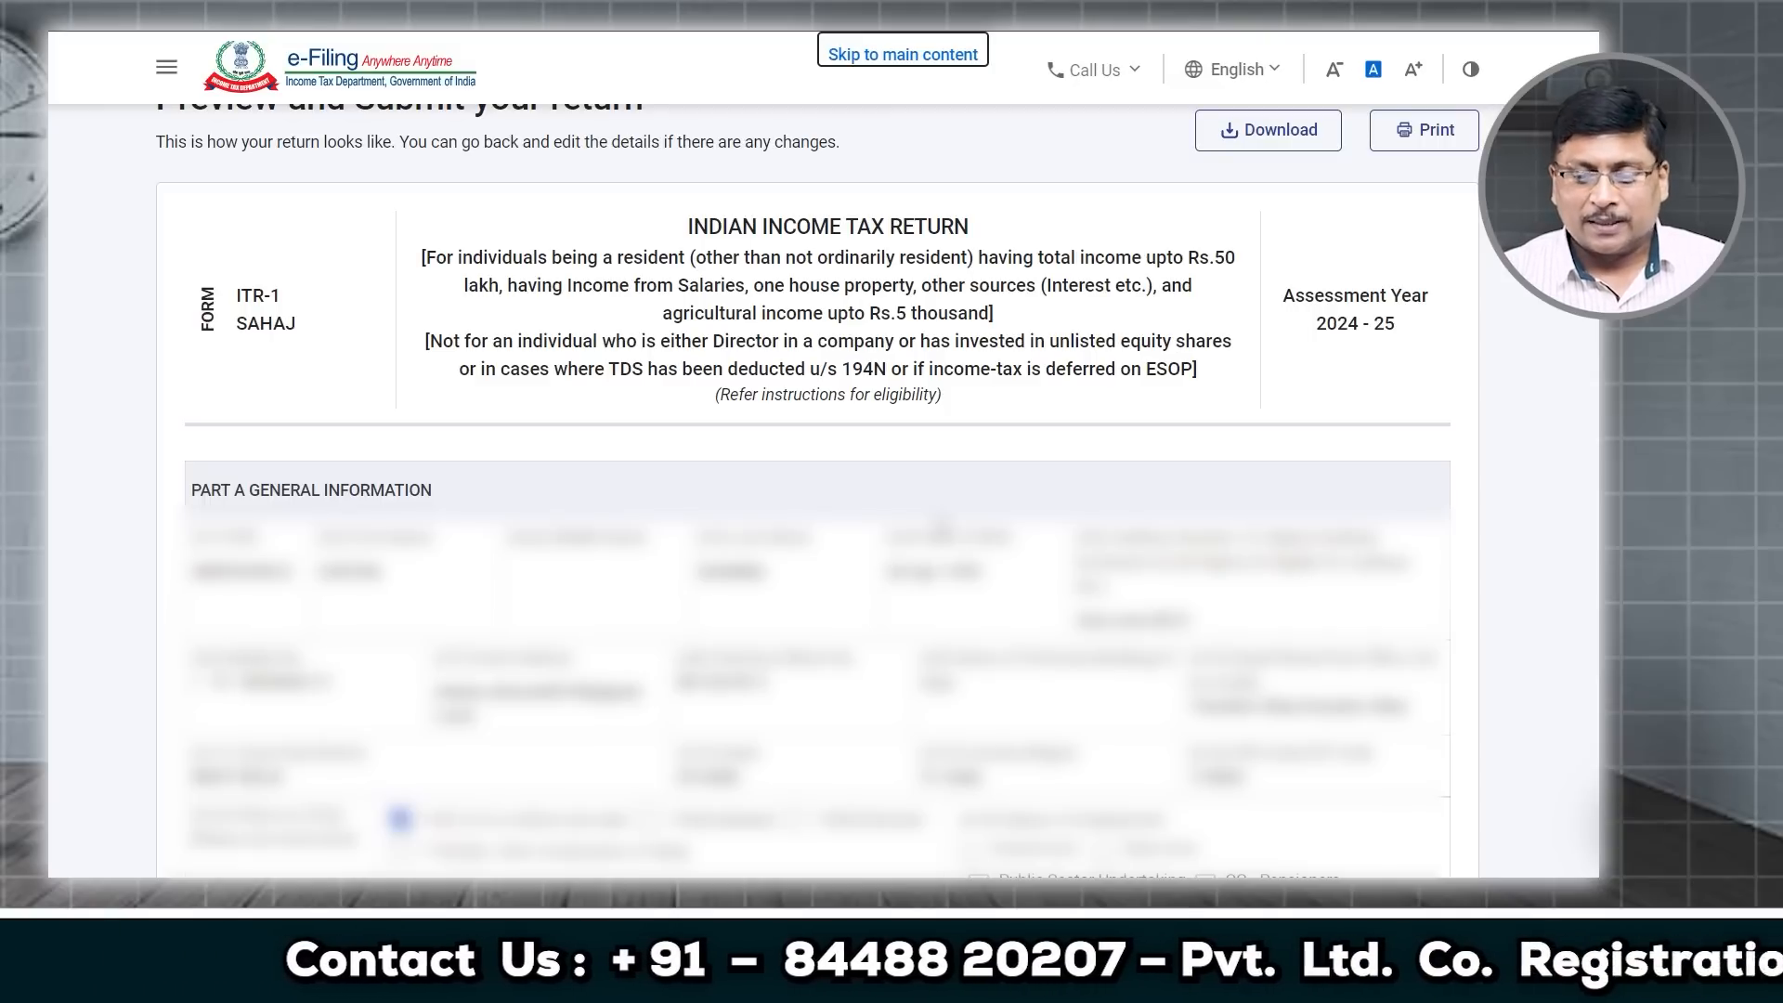
scroll(966, 525, down, 5)
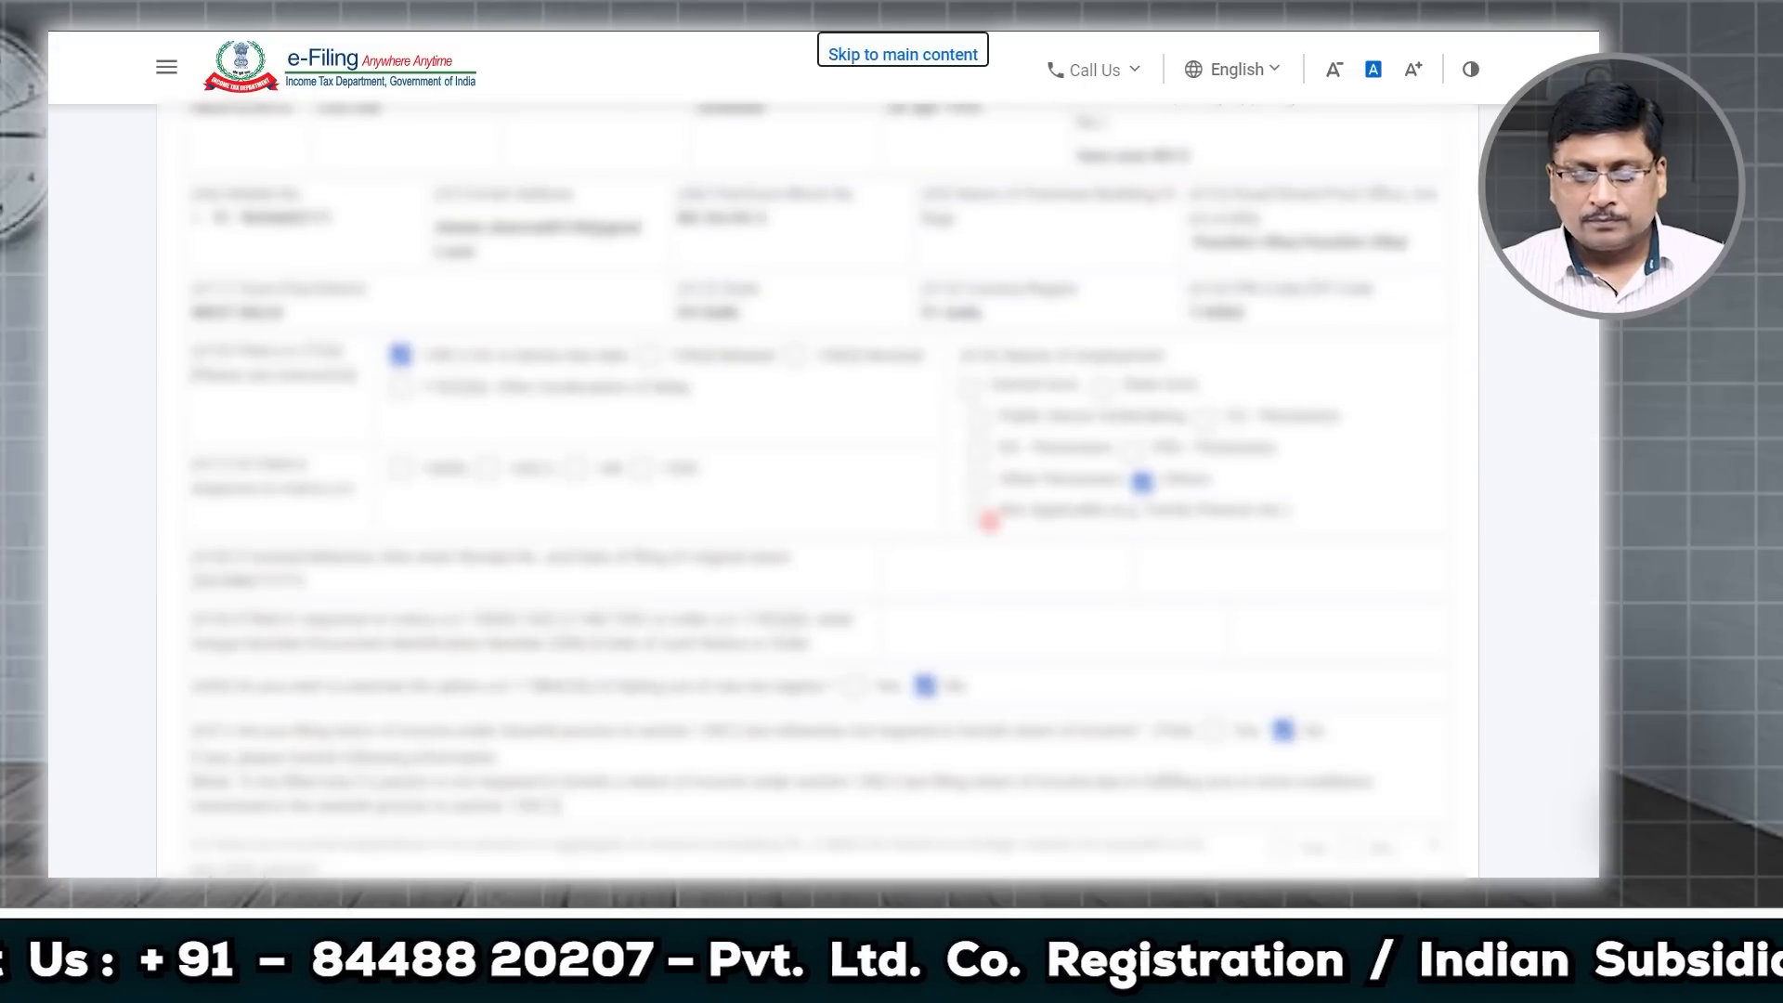
scroll(989, 520, down, 3)
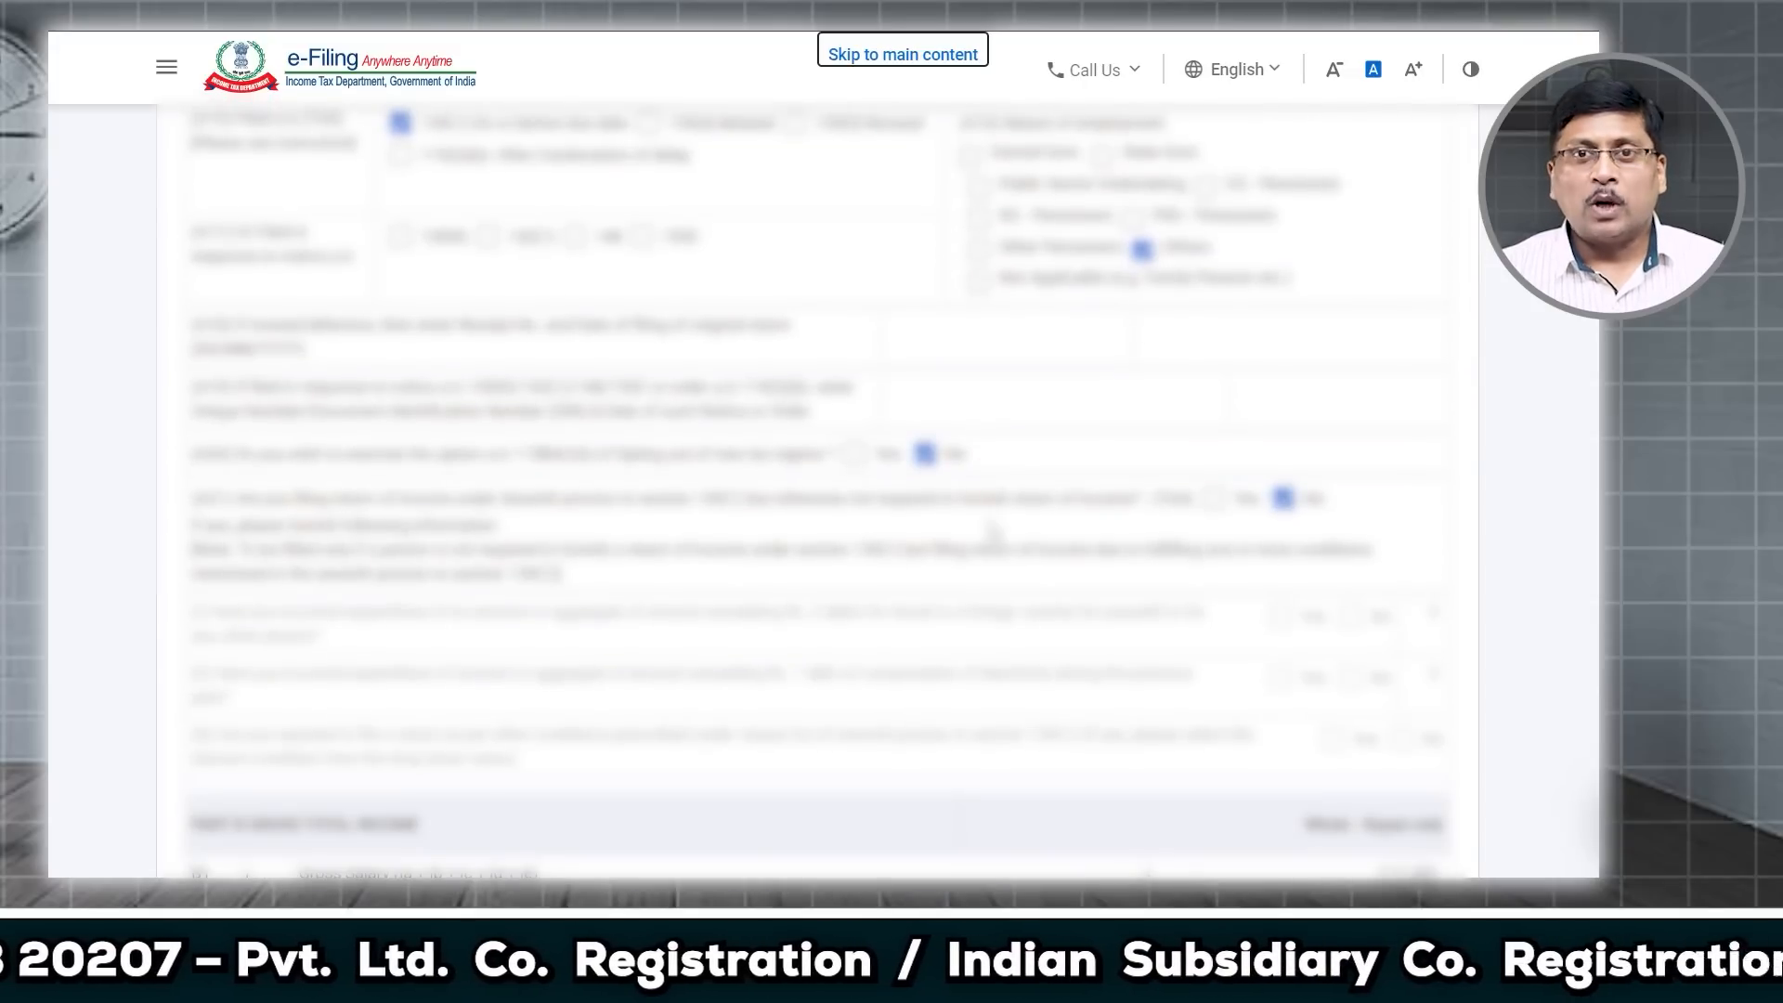
scroll(990, 528, down, 2)
scroll(989, 521, down, 5)
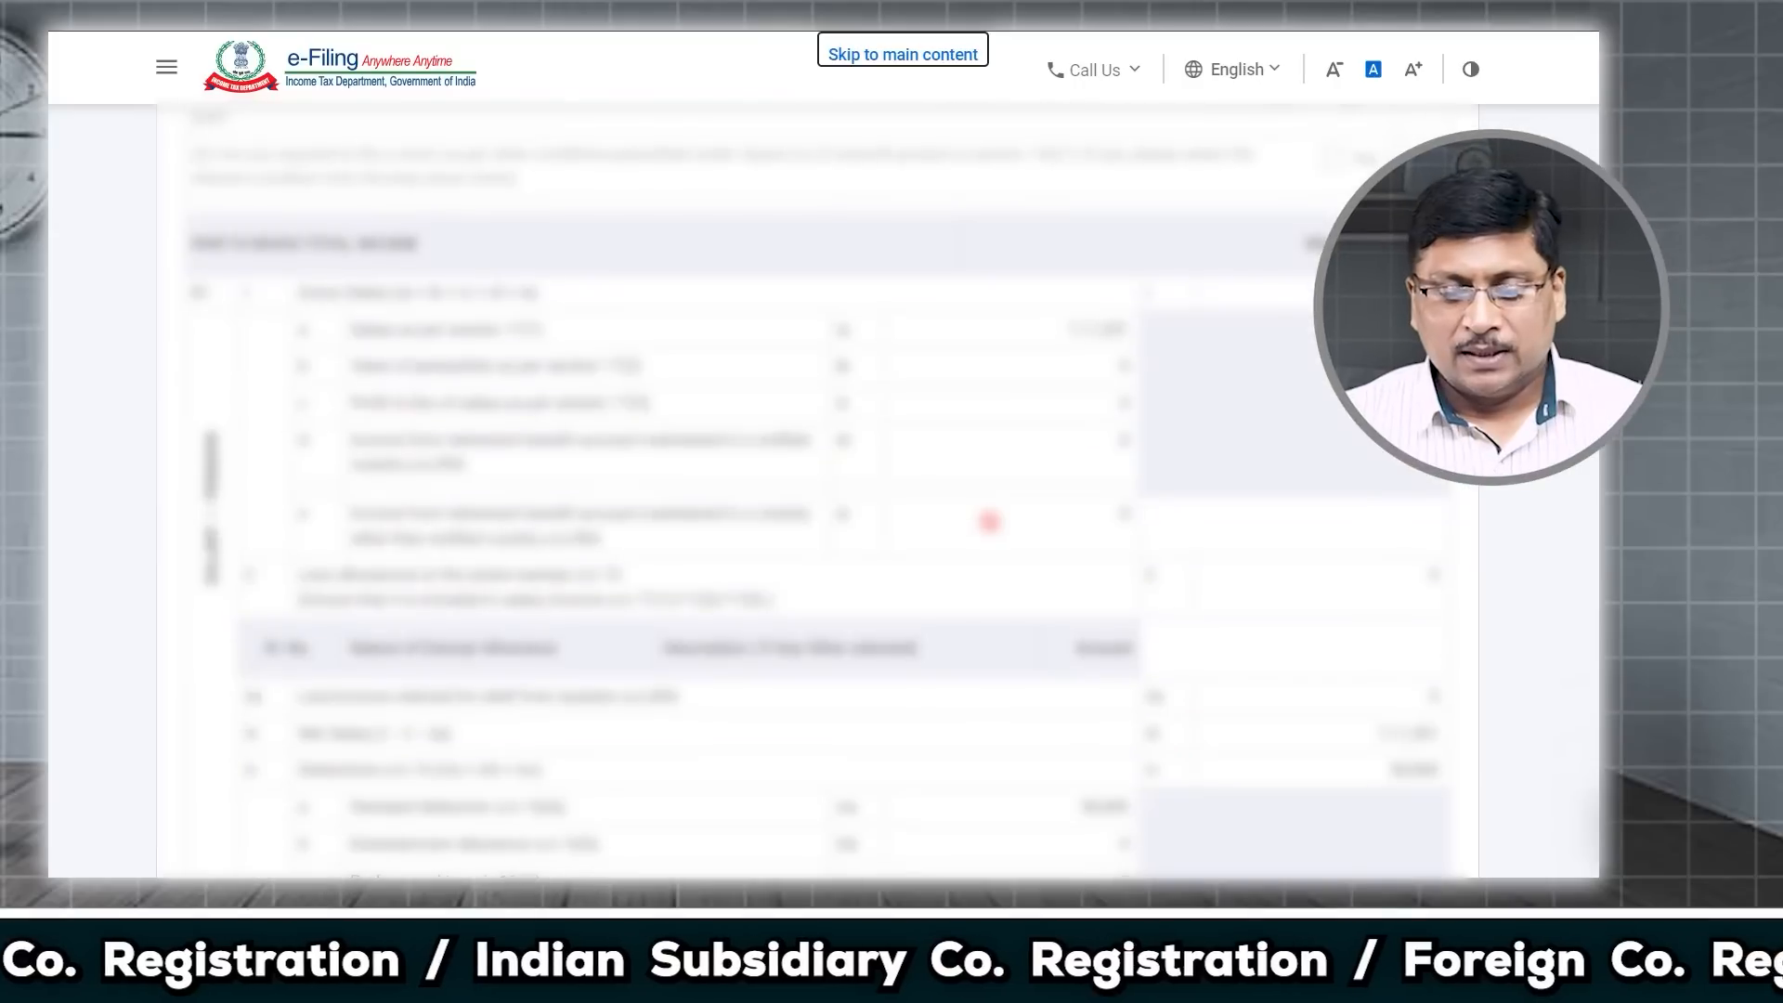
scroll(989, 521, down, 15)
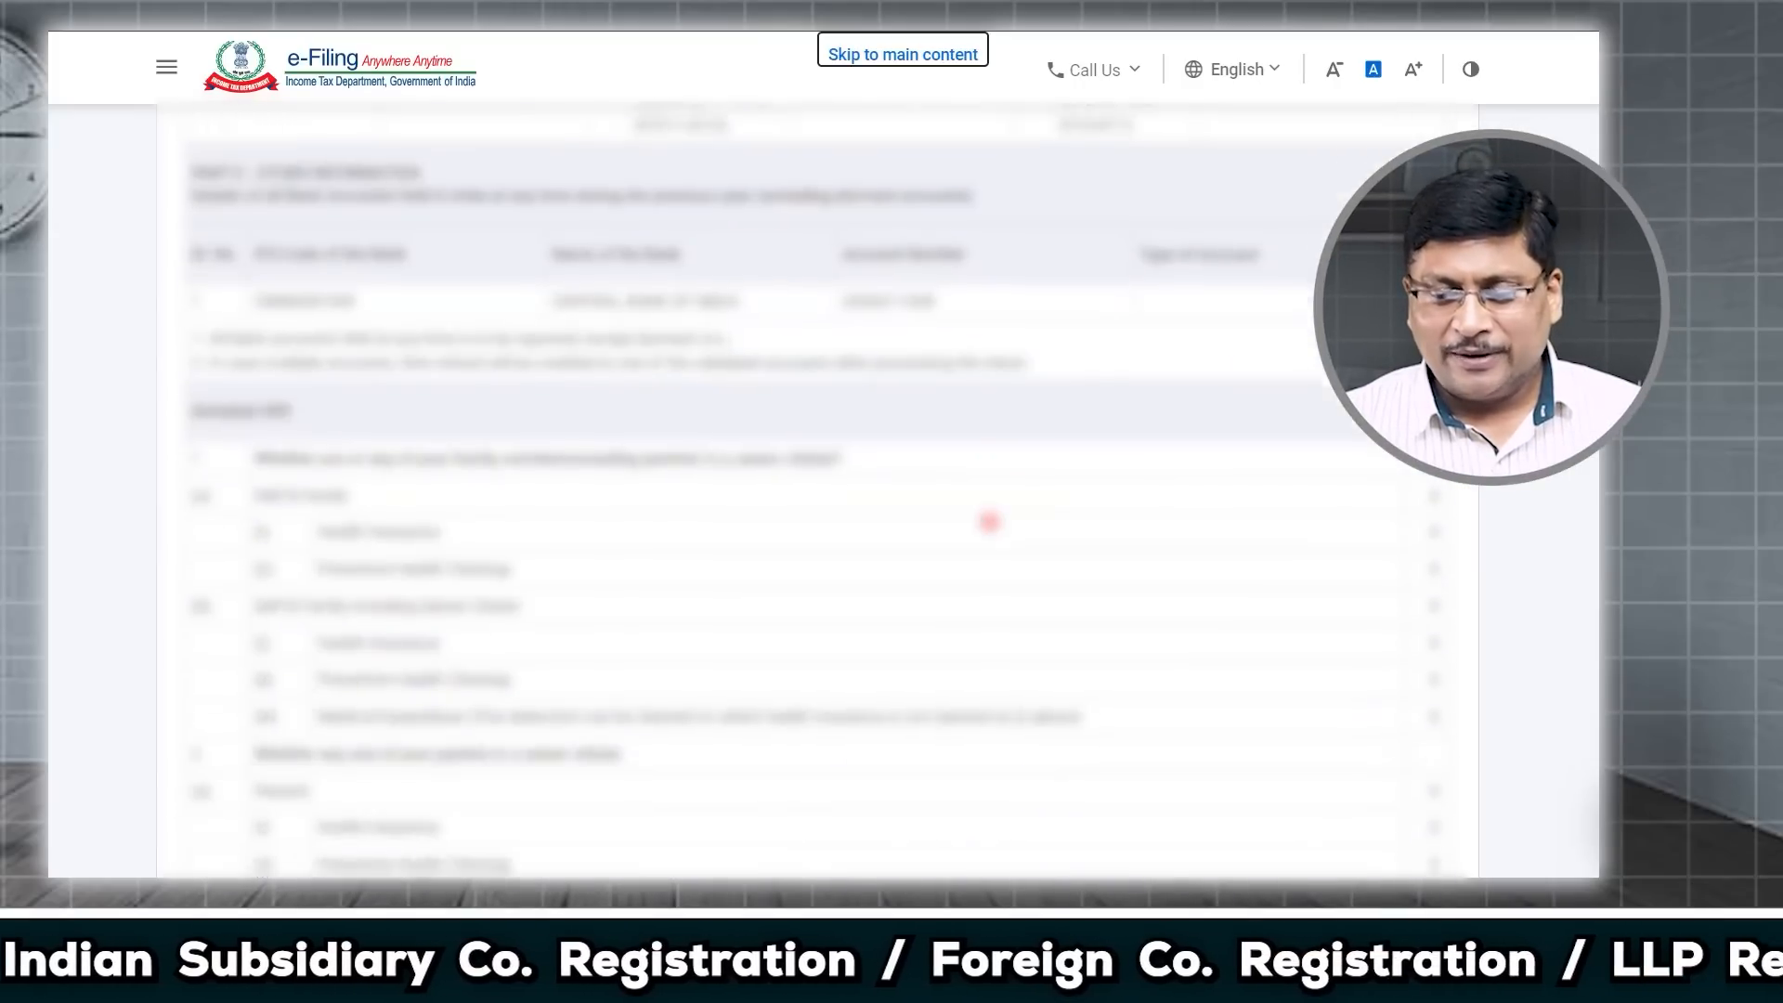
scroll(989, 522, down, 15)
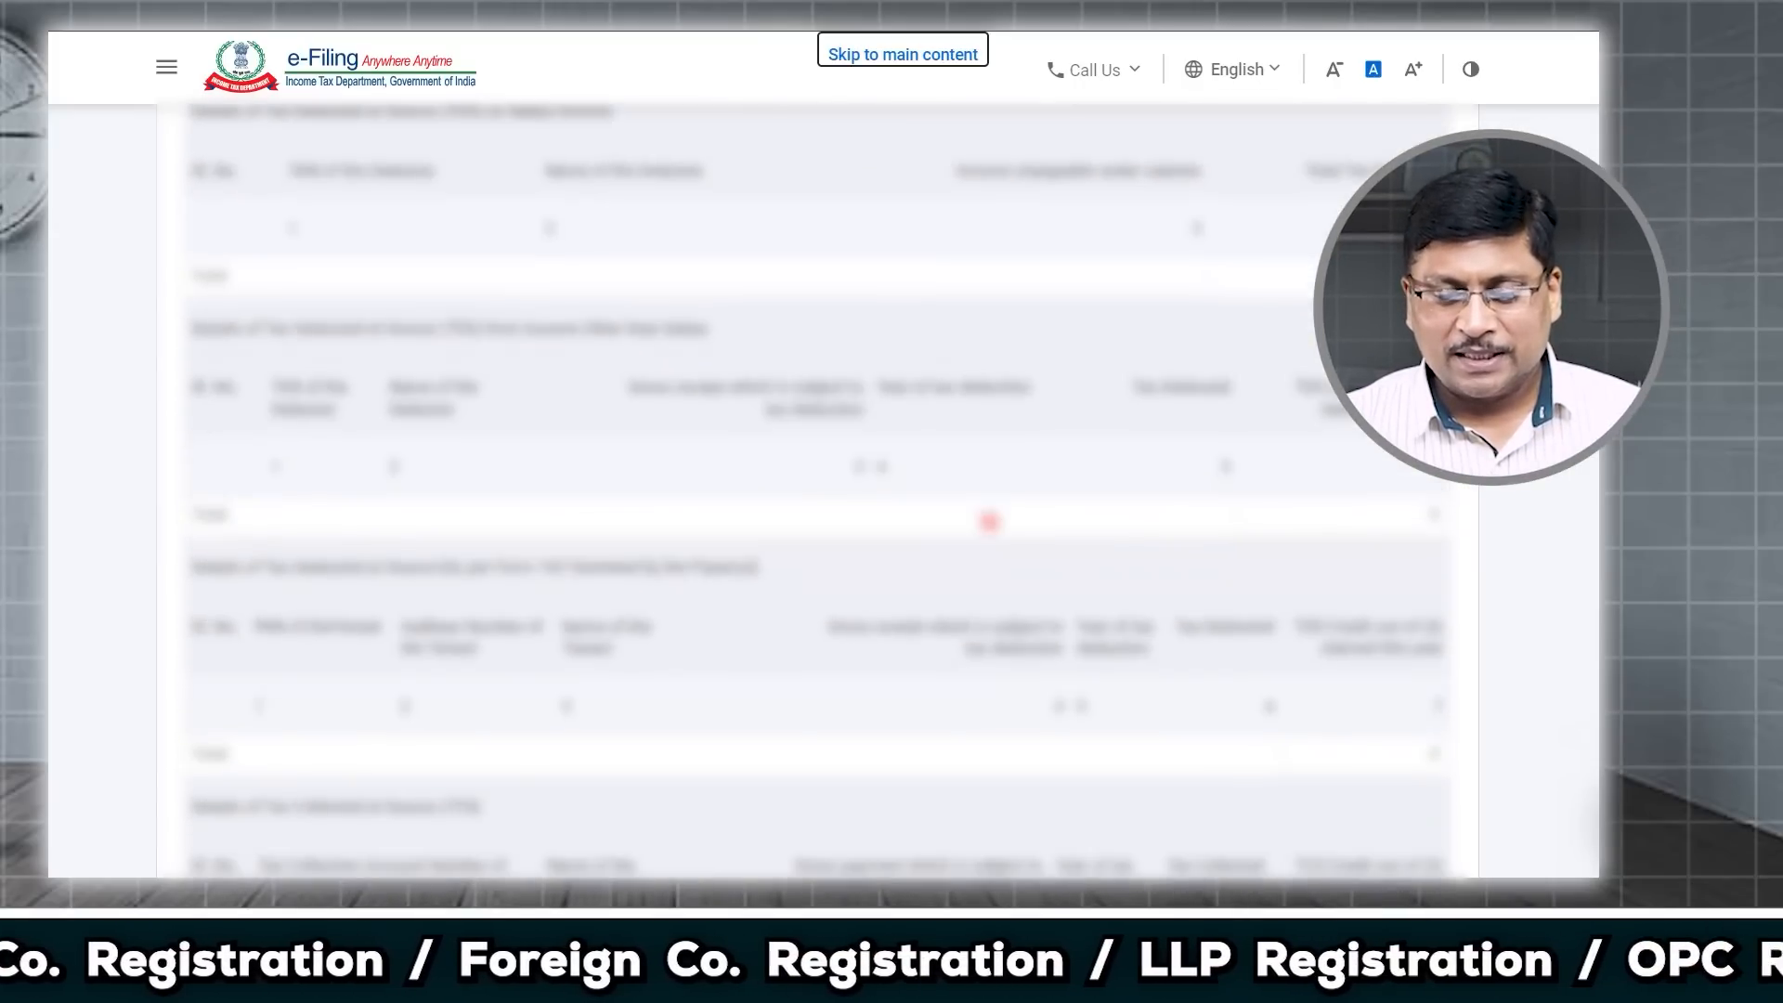
scroll(989, 522, down, 10)
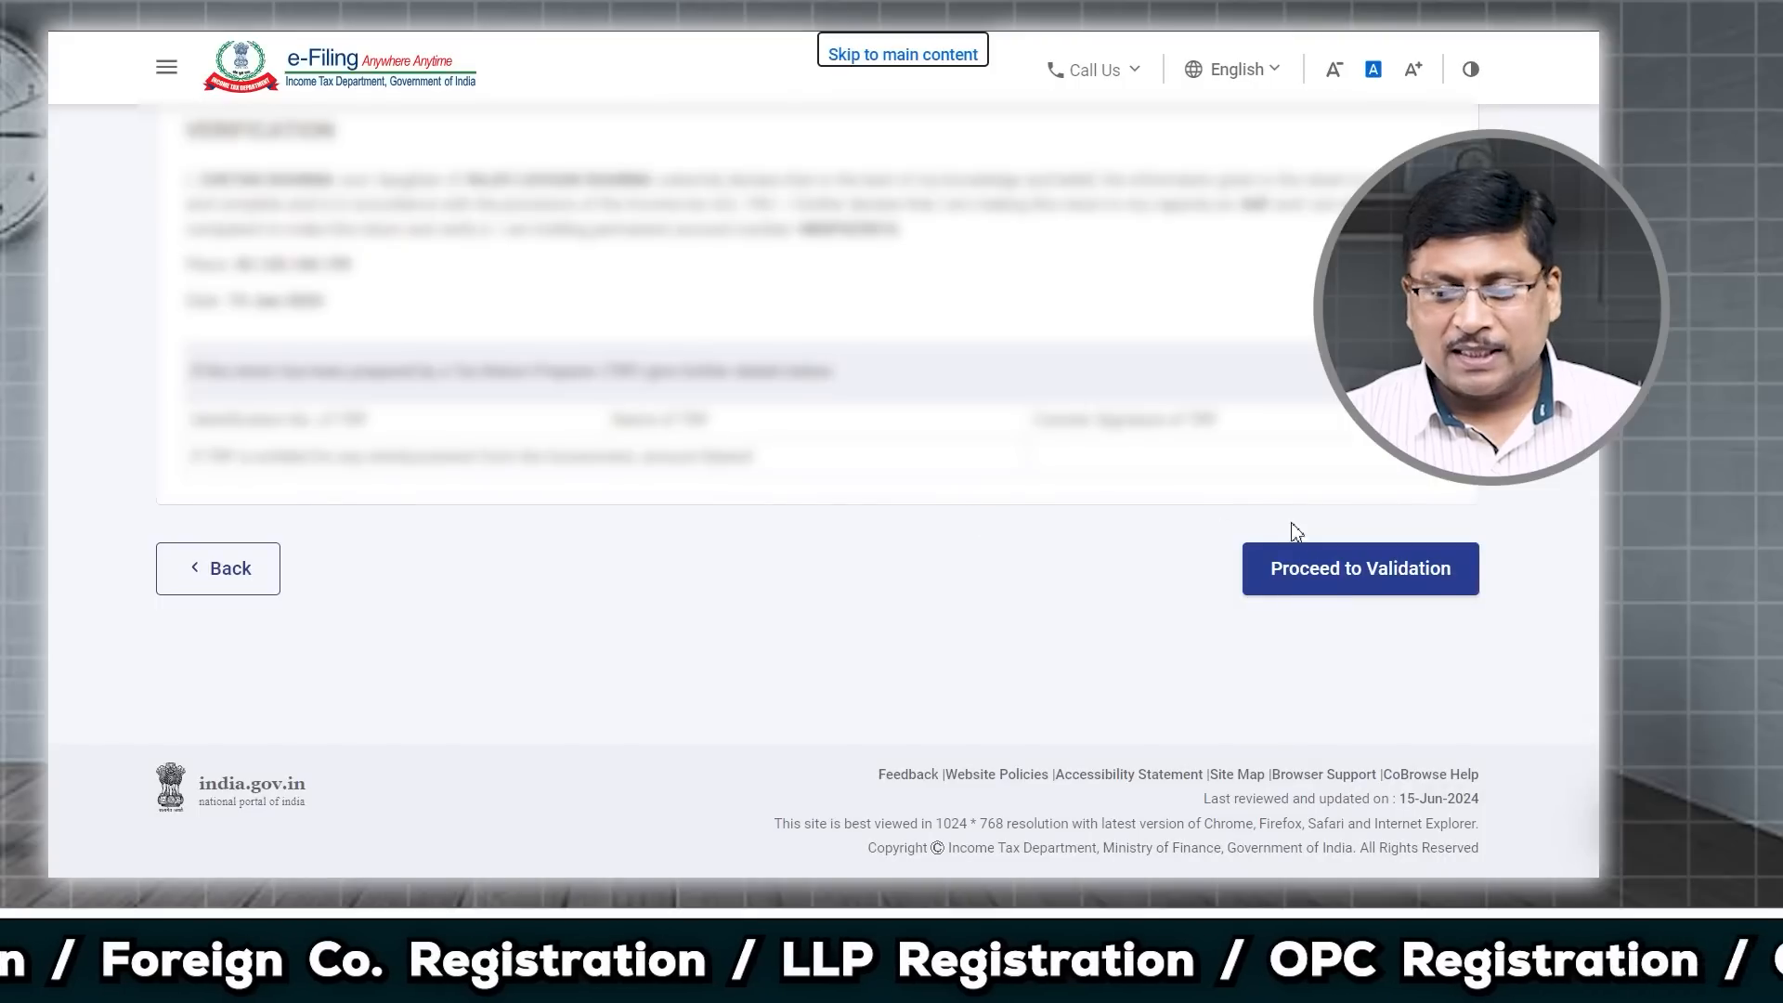
click(1341, 591)
scroll(916, 613, down, 3)
Step: Download the validated return as JSON and choose e-Verify Now
click(618, 615)
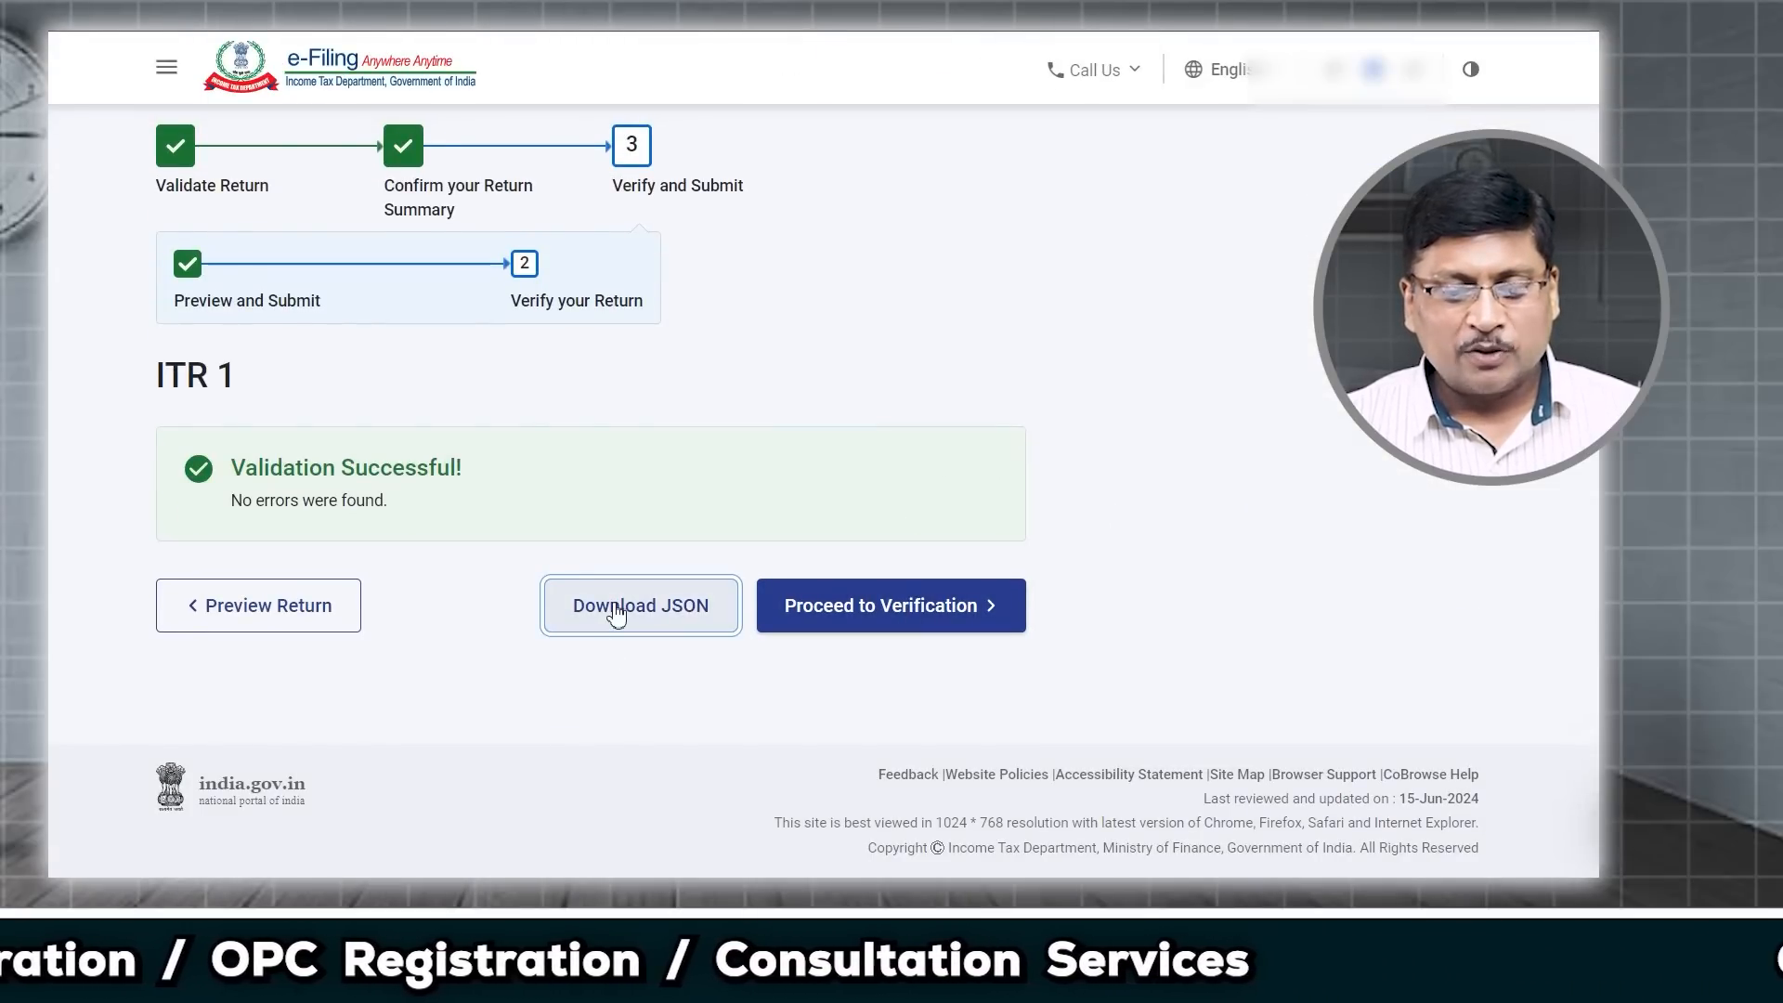
click(924, 613)
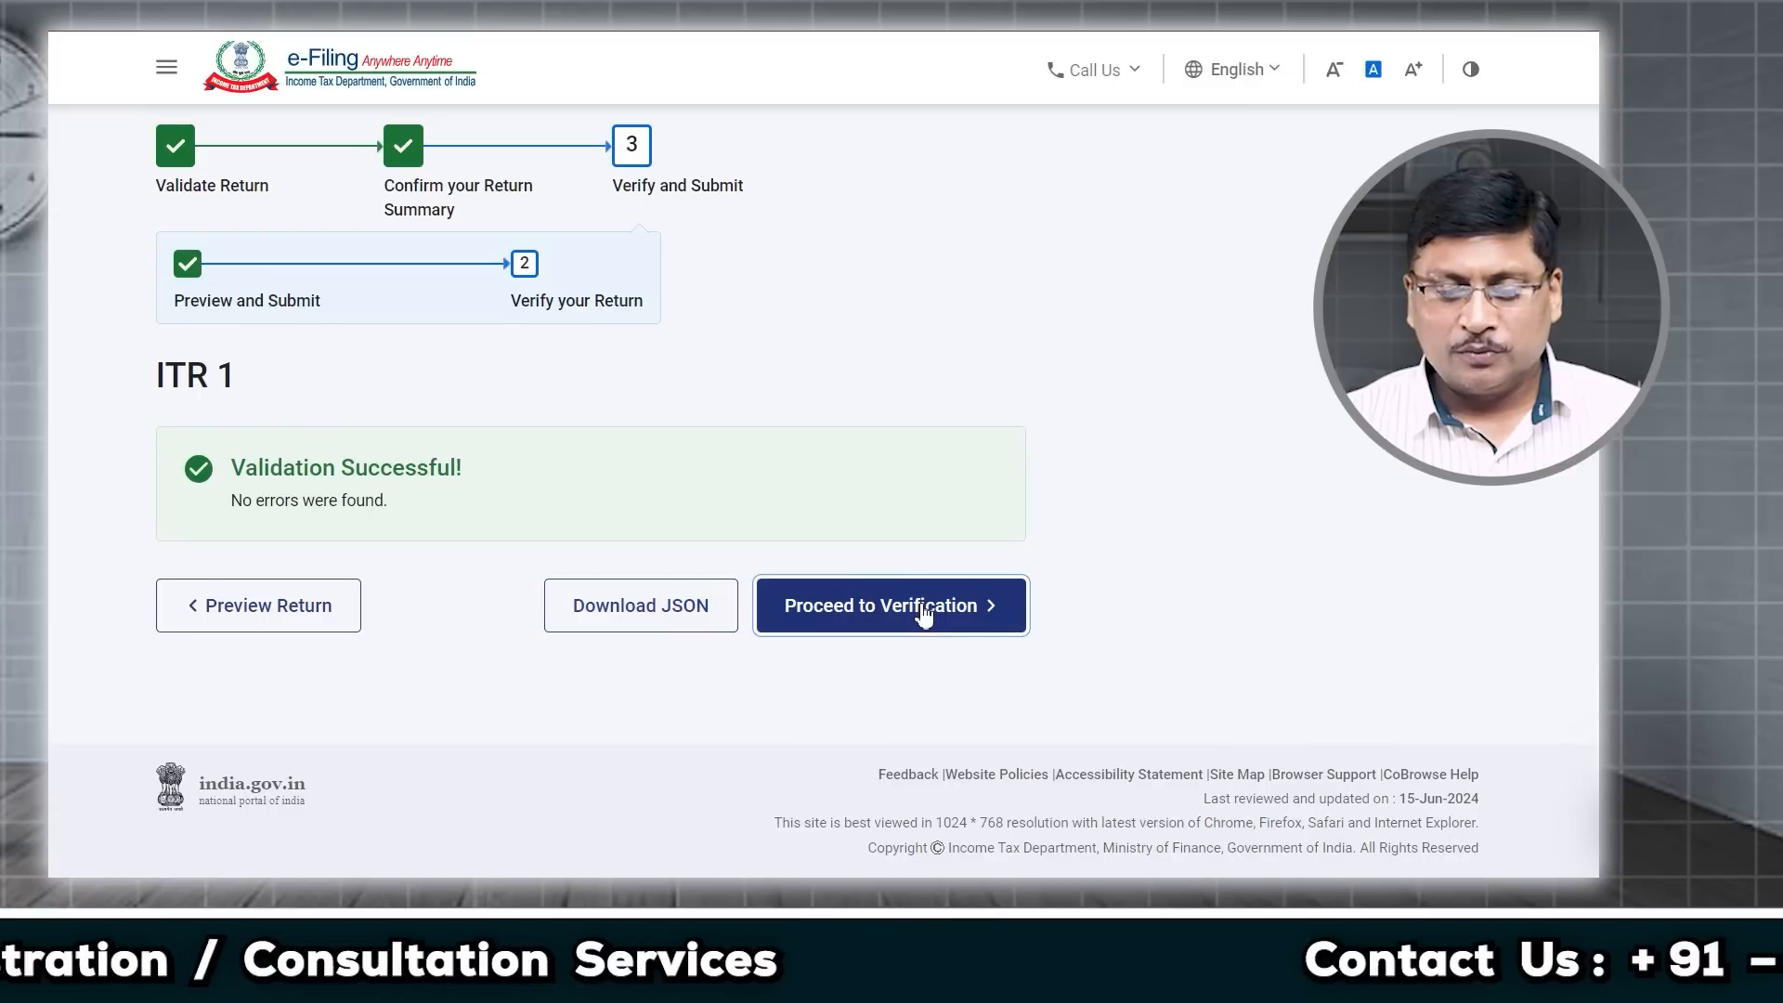
scroll(907, 613, down, 3)
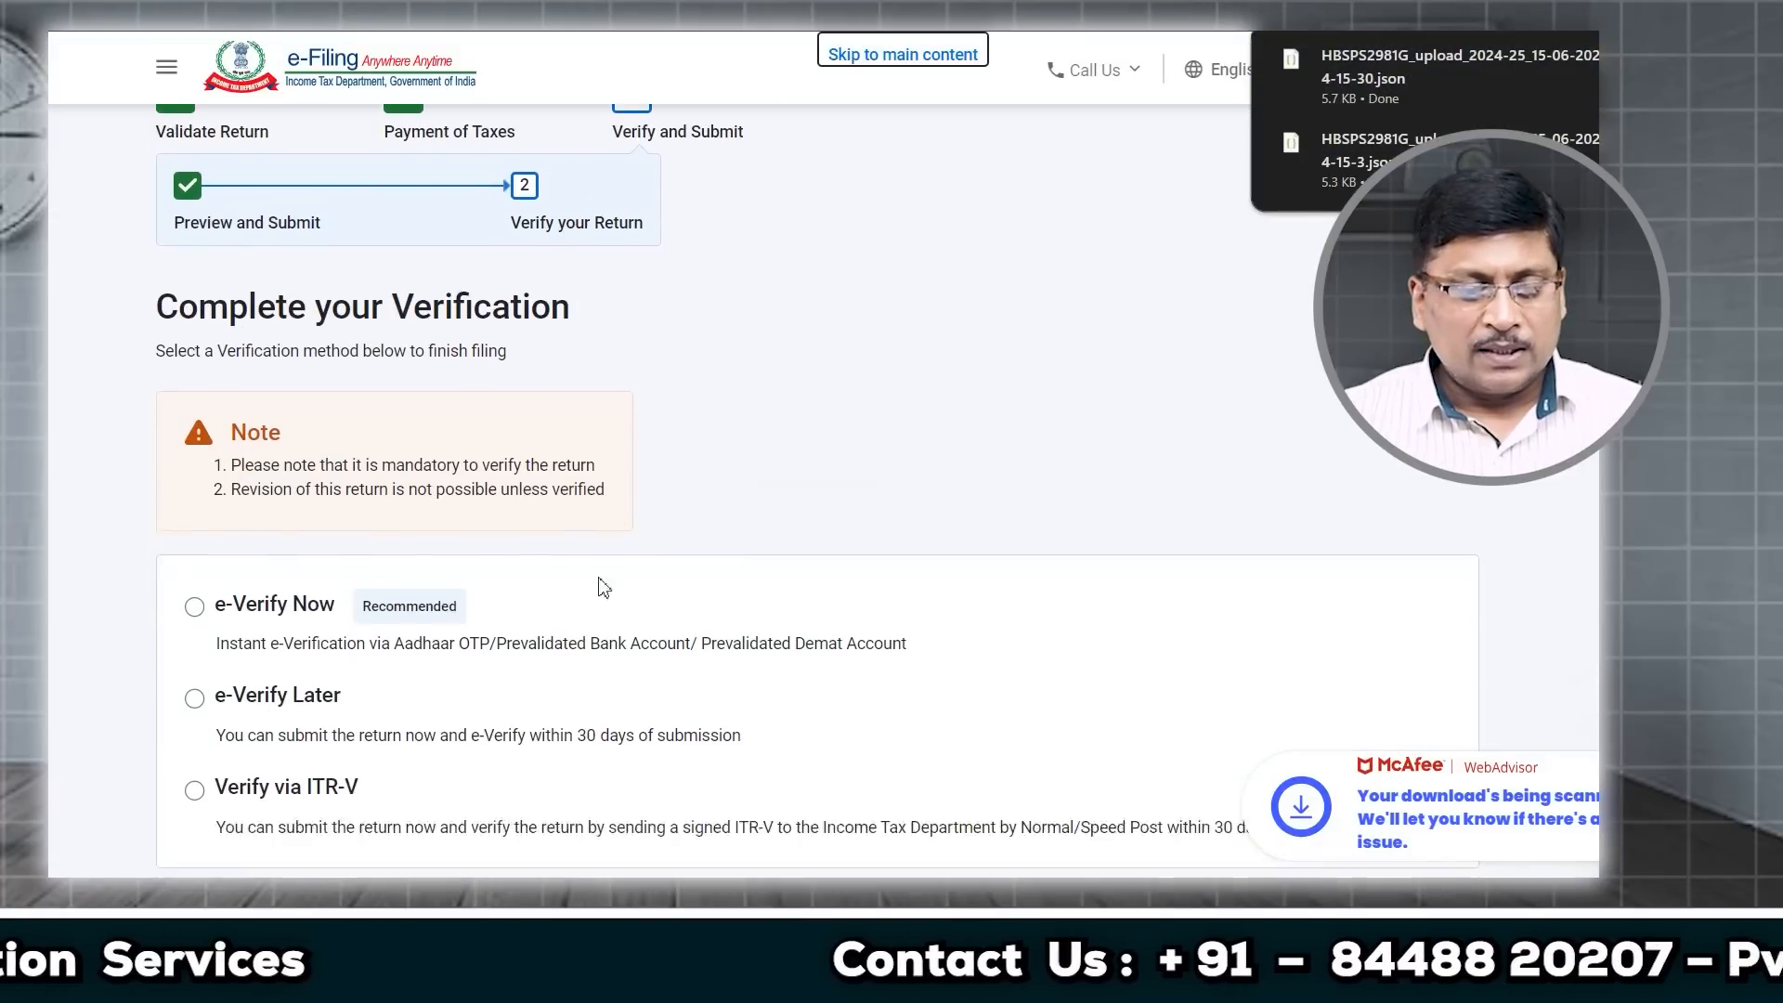
click(195, 443)
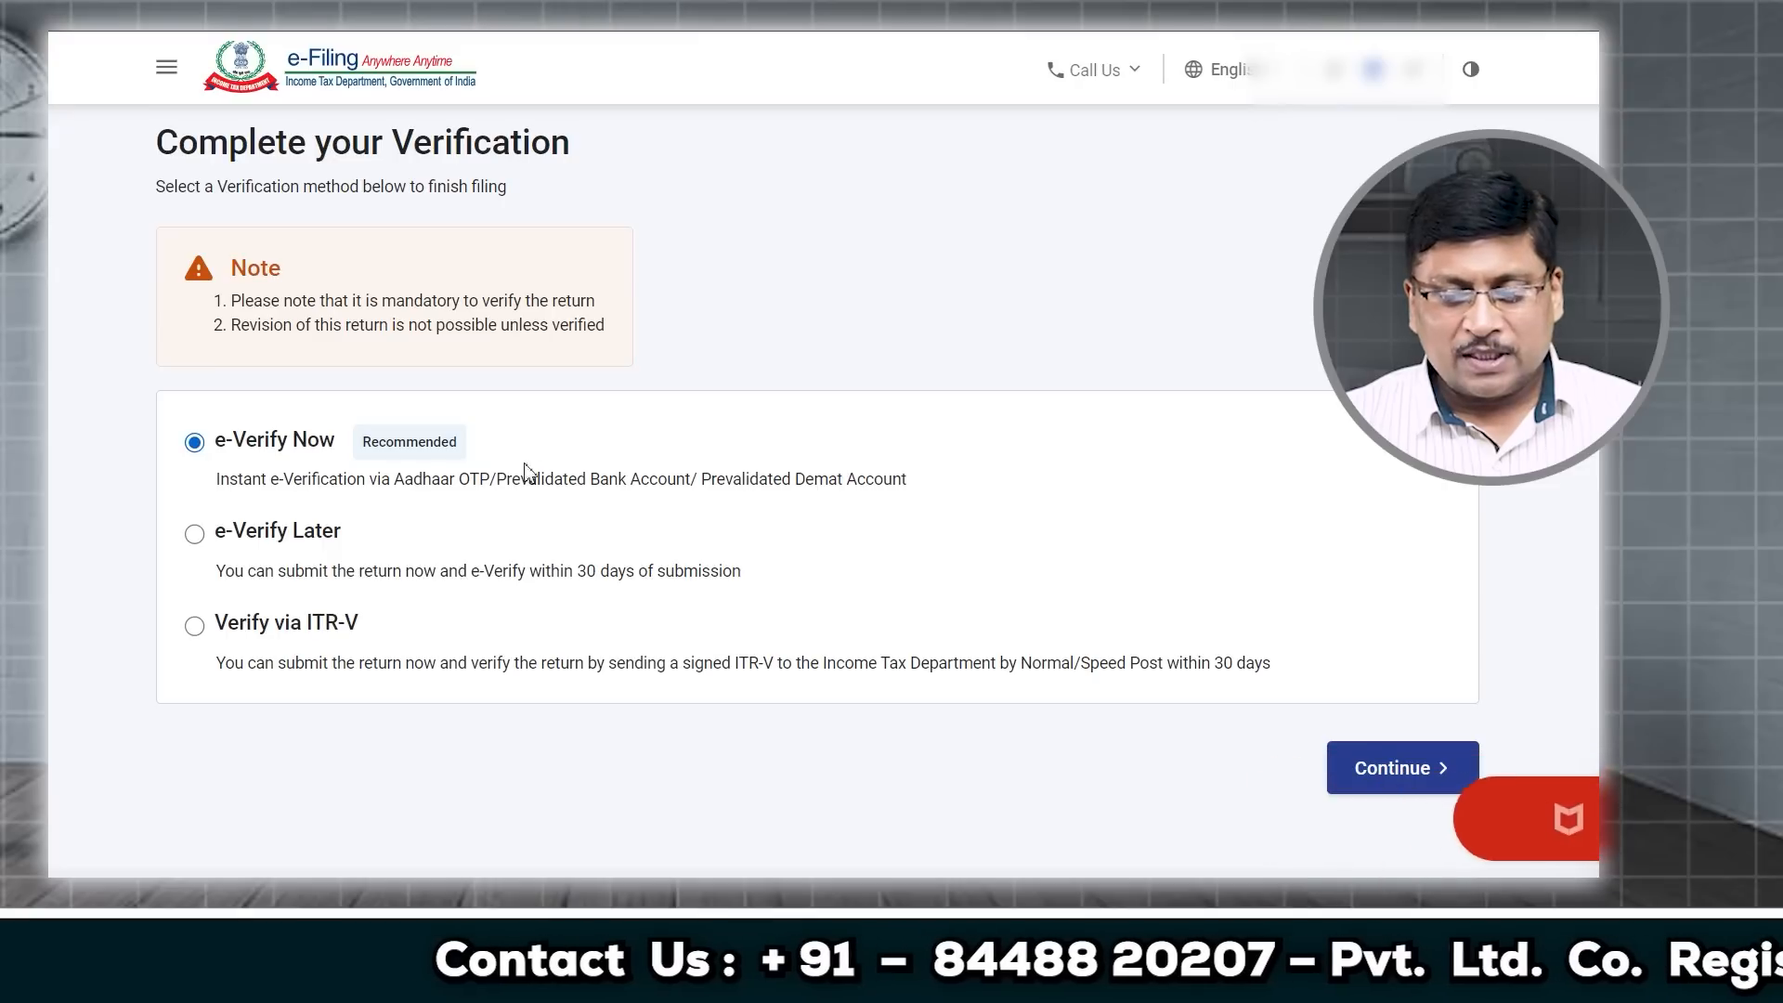
click(1390, 768)
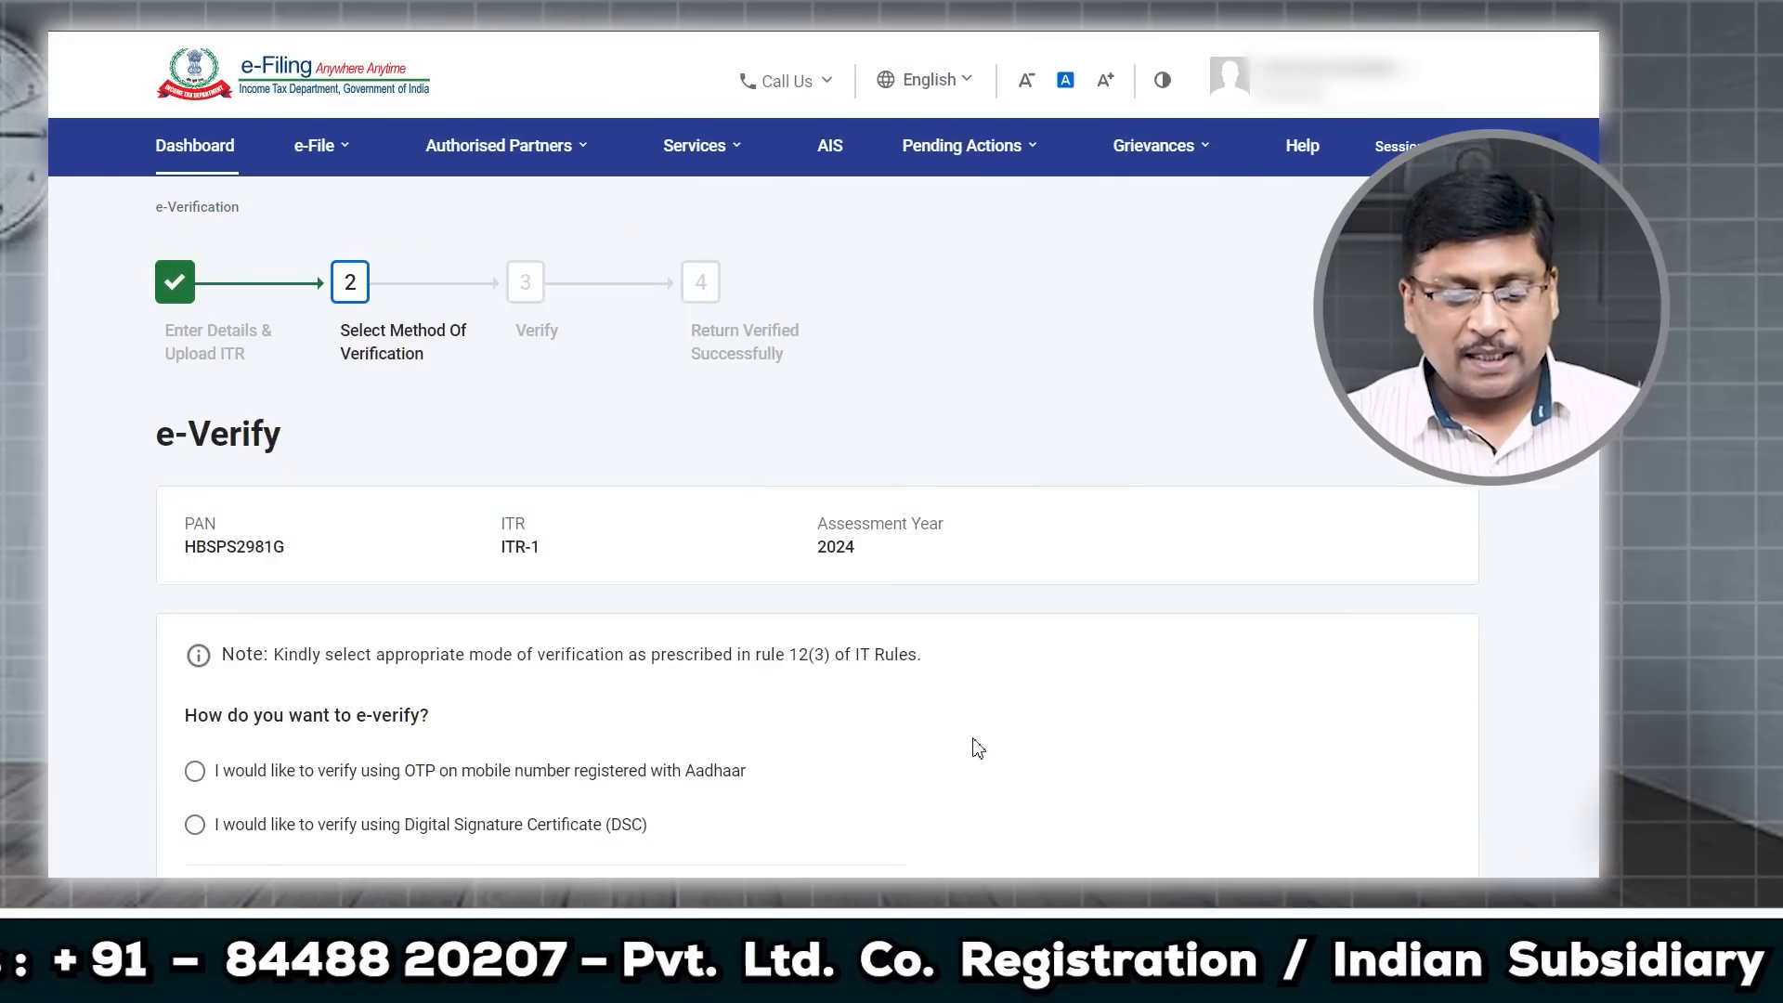
Step: Try the e-Verify Later and ITR-V options, cancelling each reminder to keep e-Verify Now
scroll(921, 746, down, 2)
scroll(921, 746, down, 6)
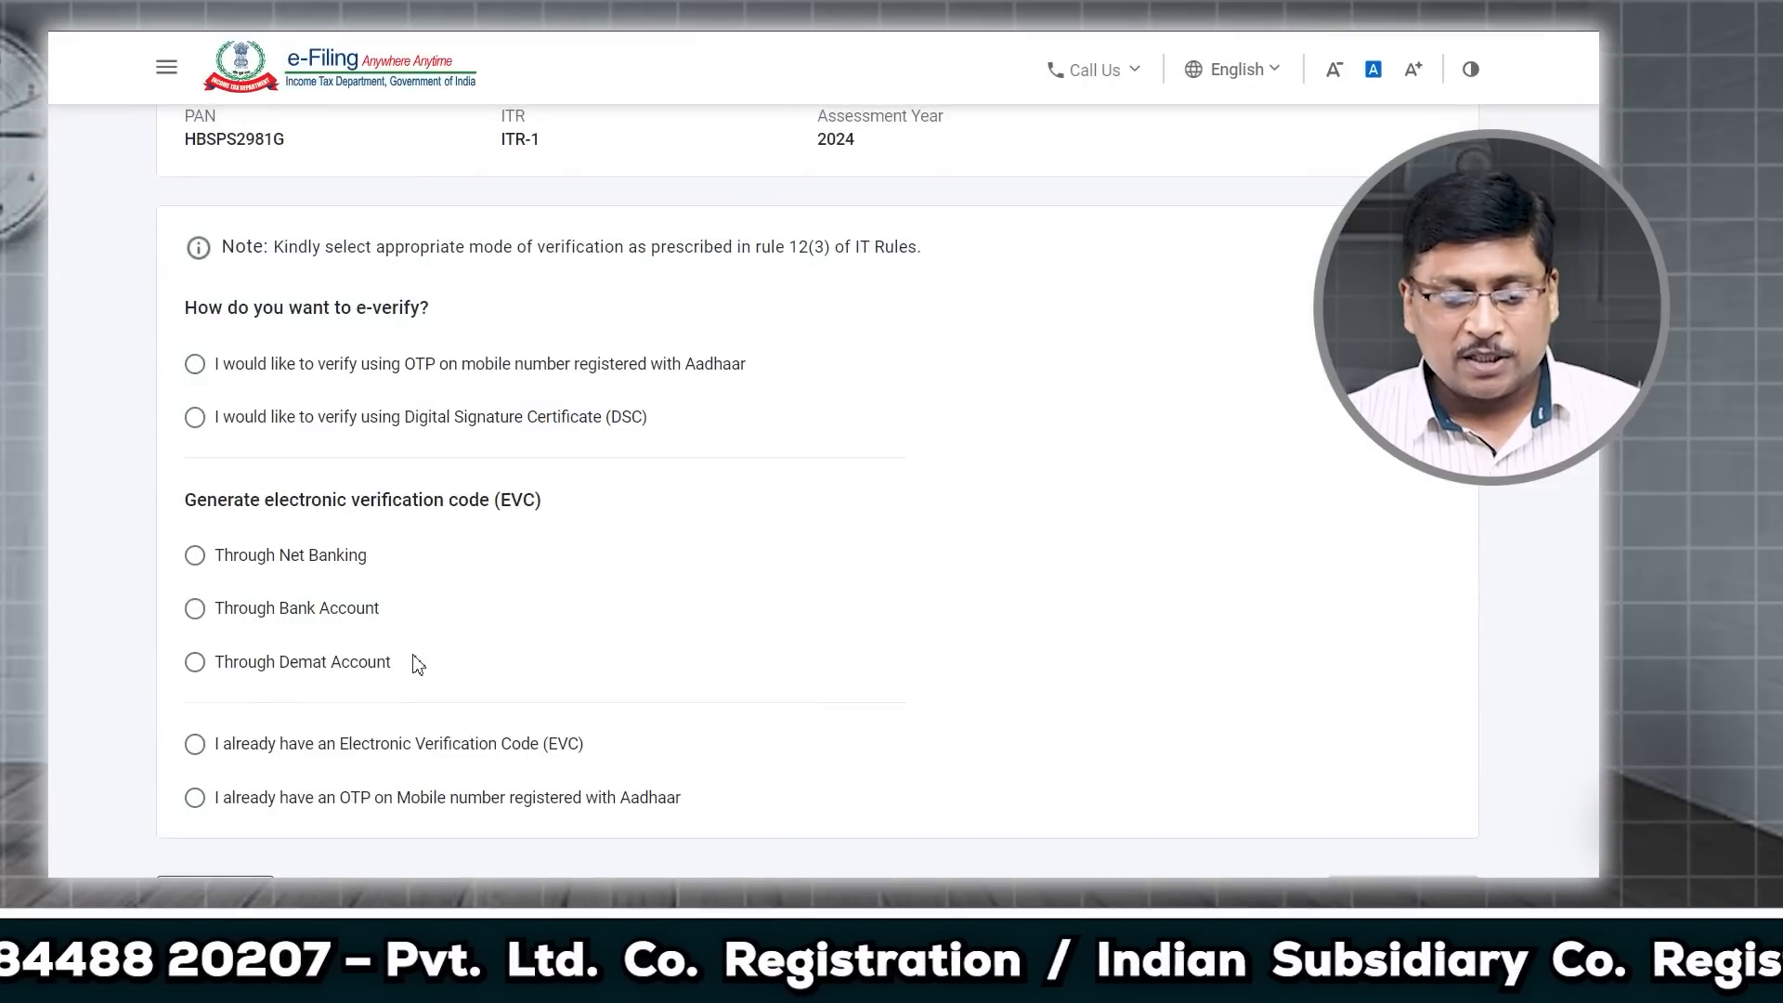
click(217, 644)
scroll(440, 665, down, 5)
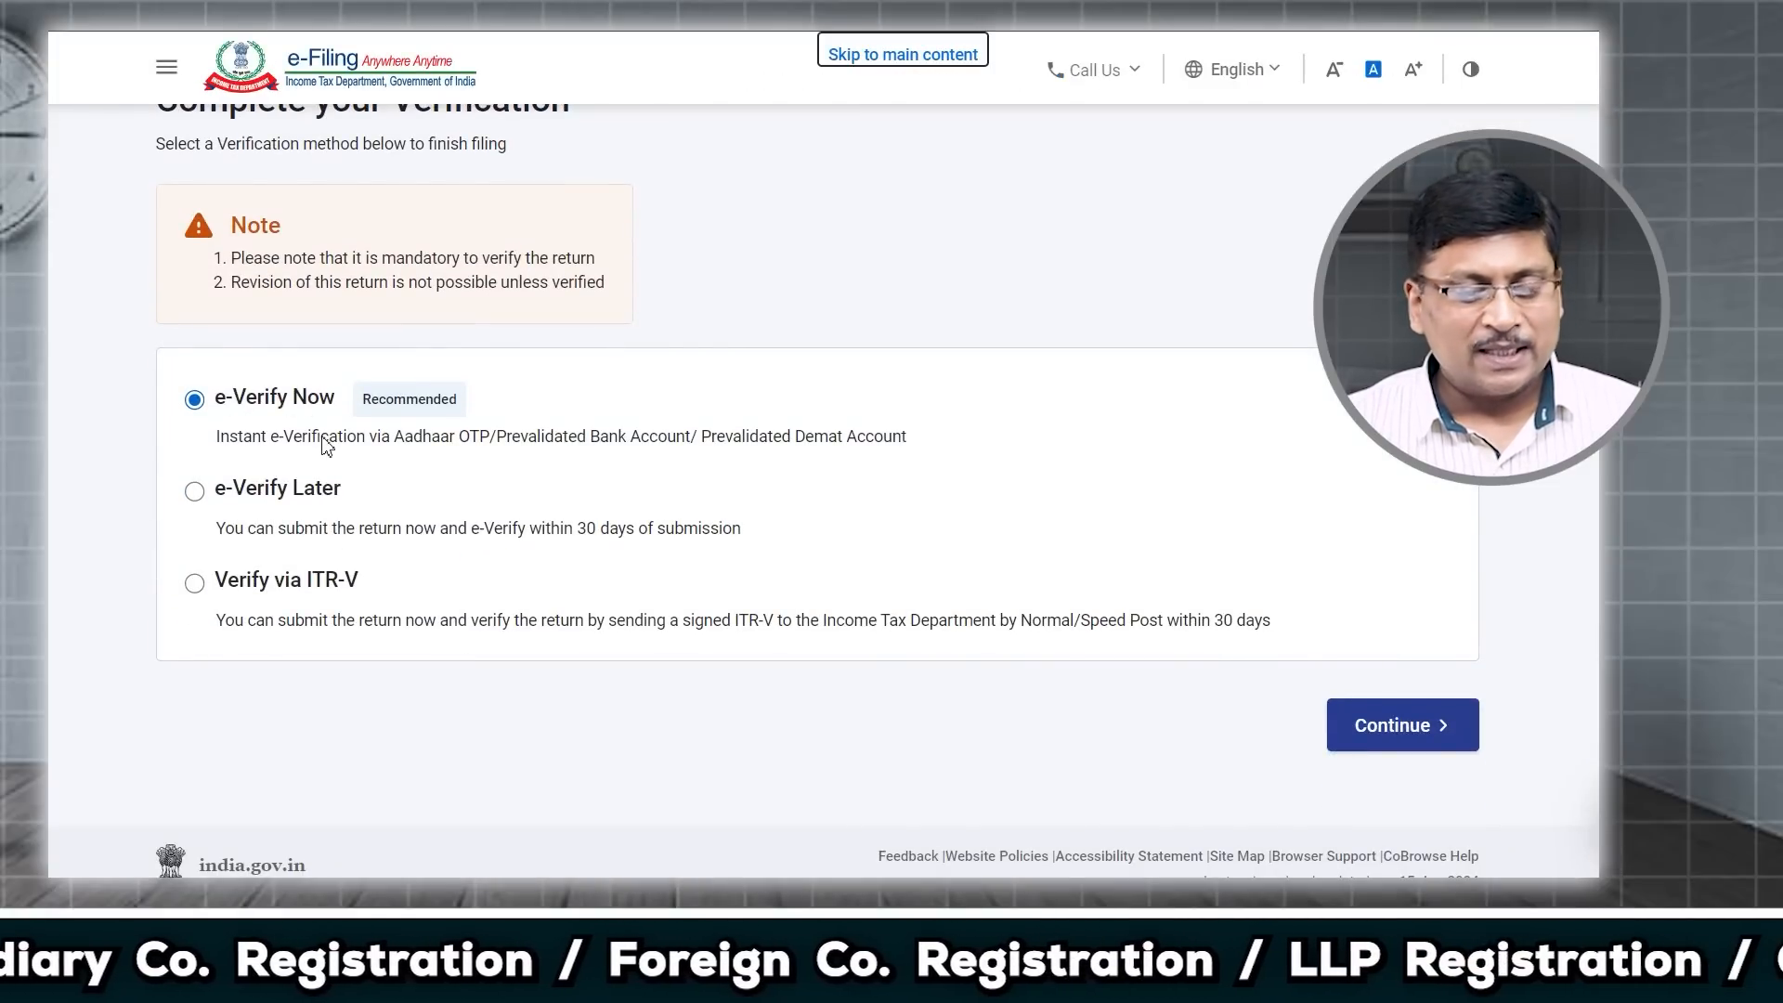
click(194, 491)
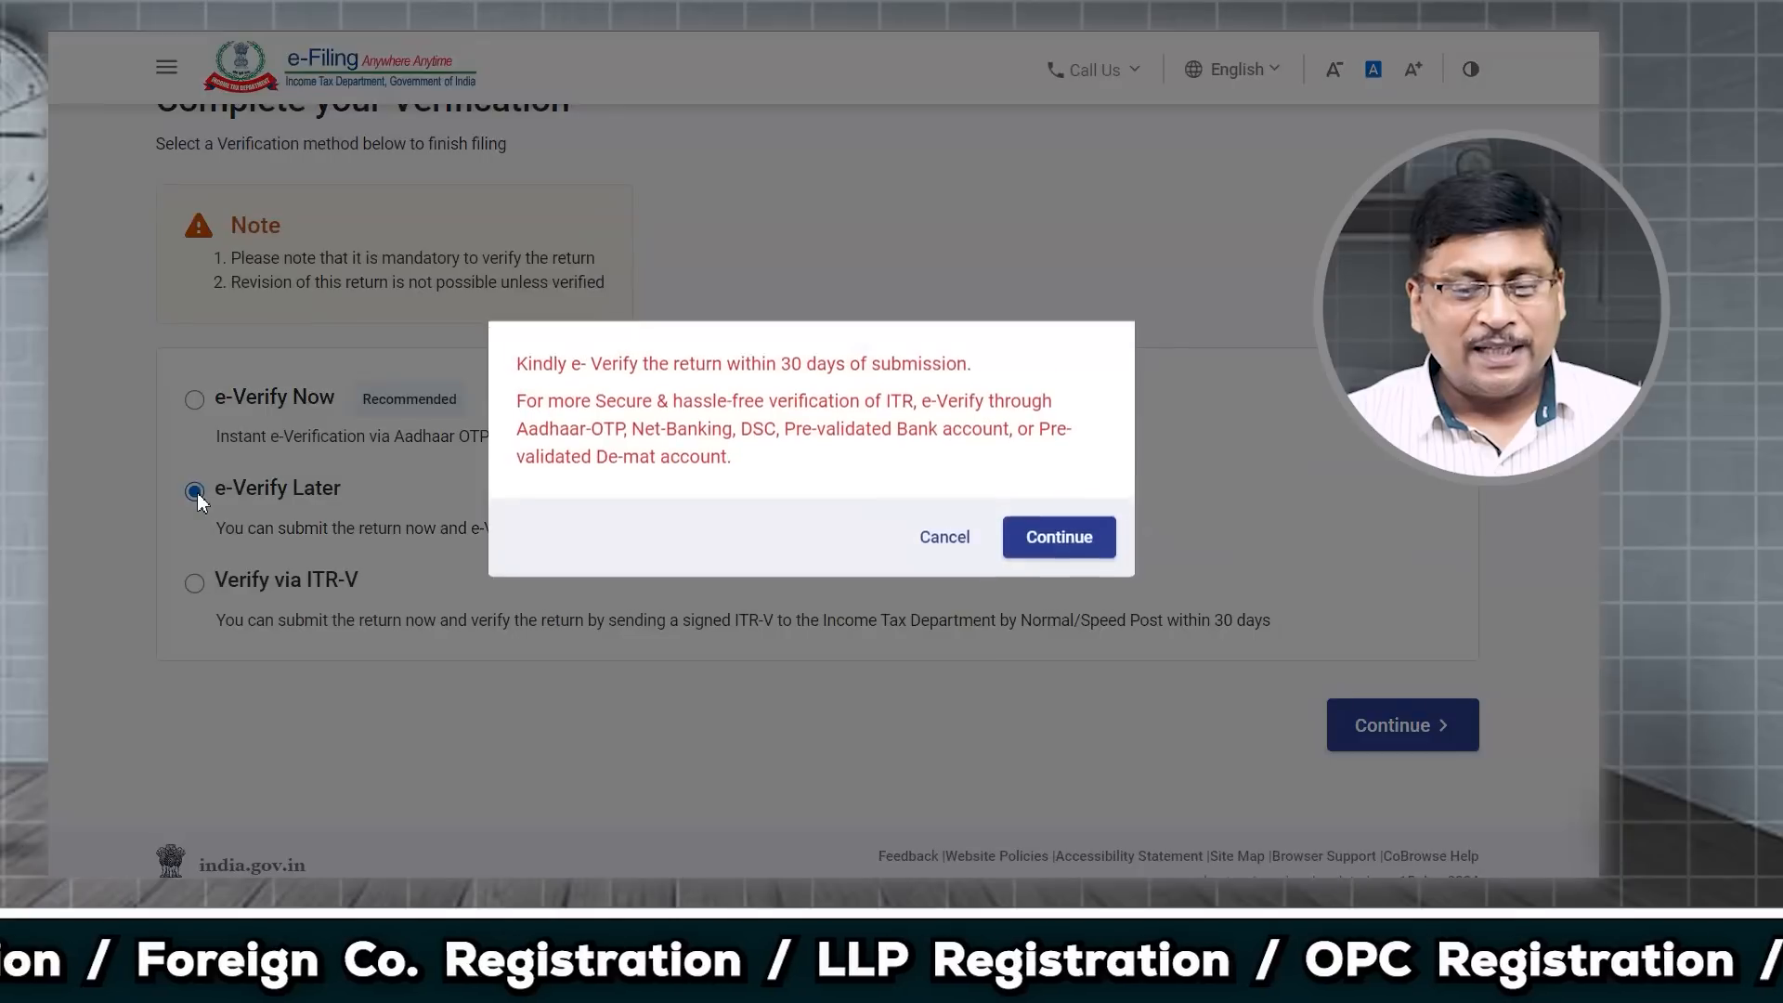
click(944, 542)
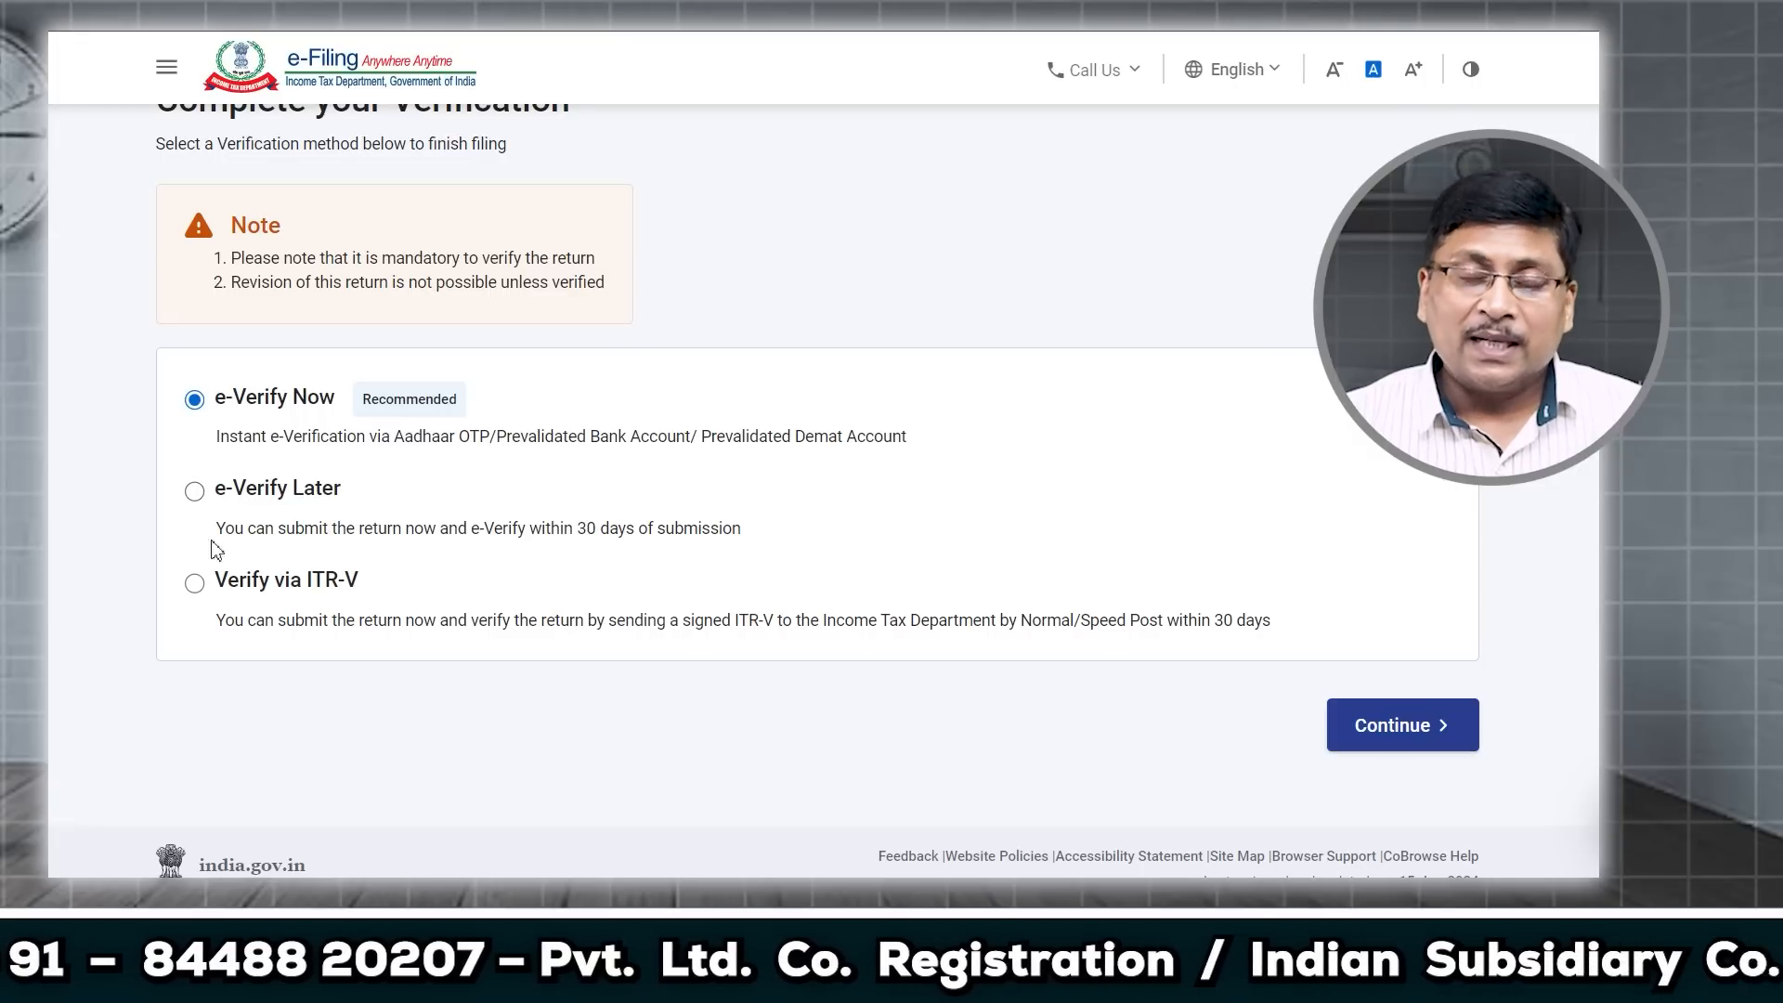
click(193, 591)
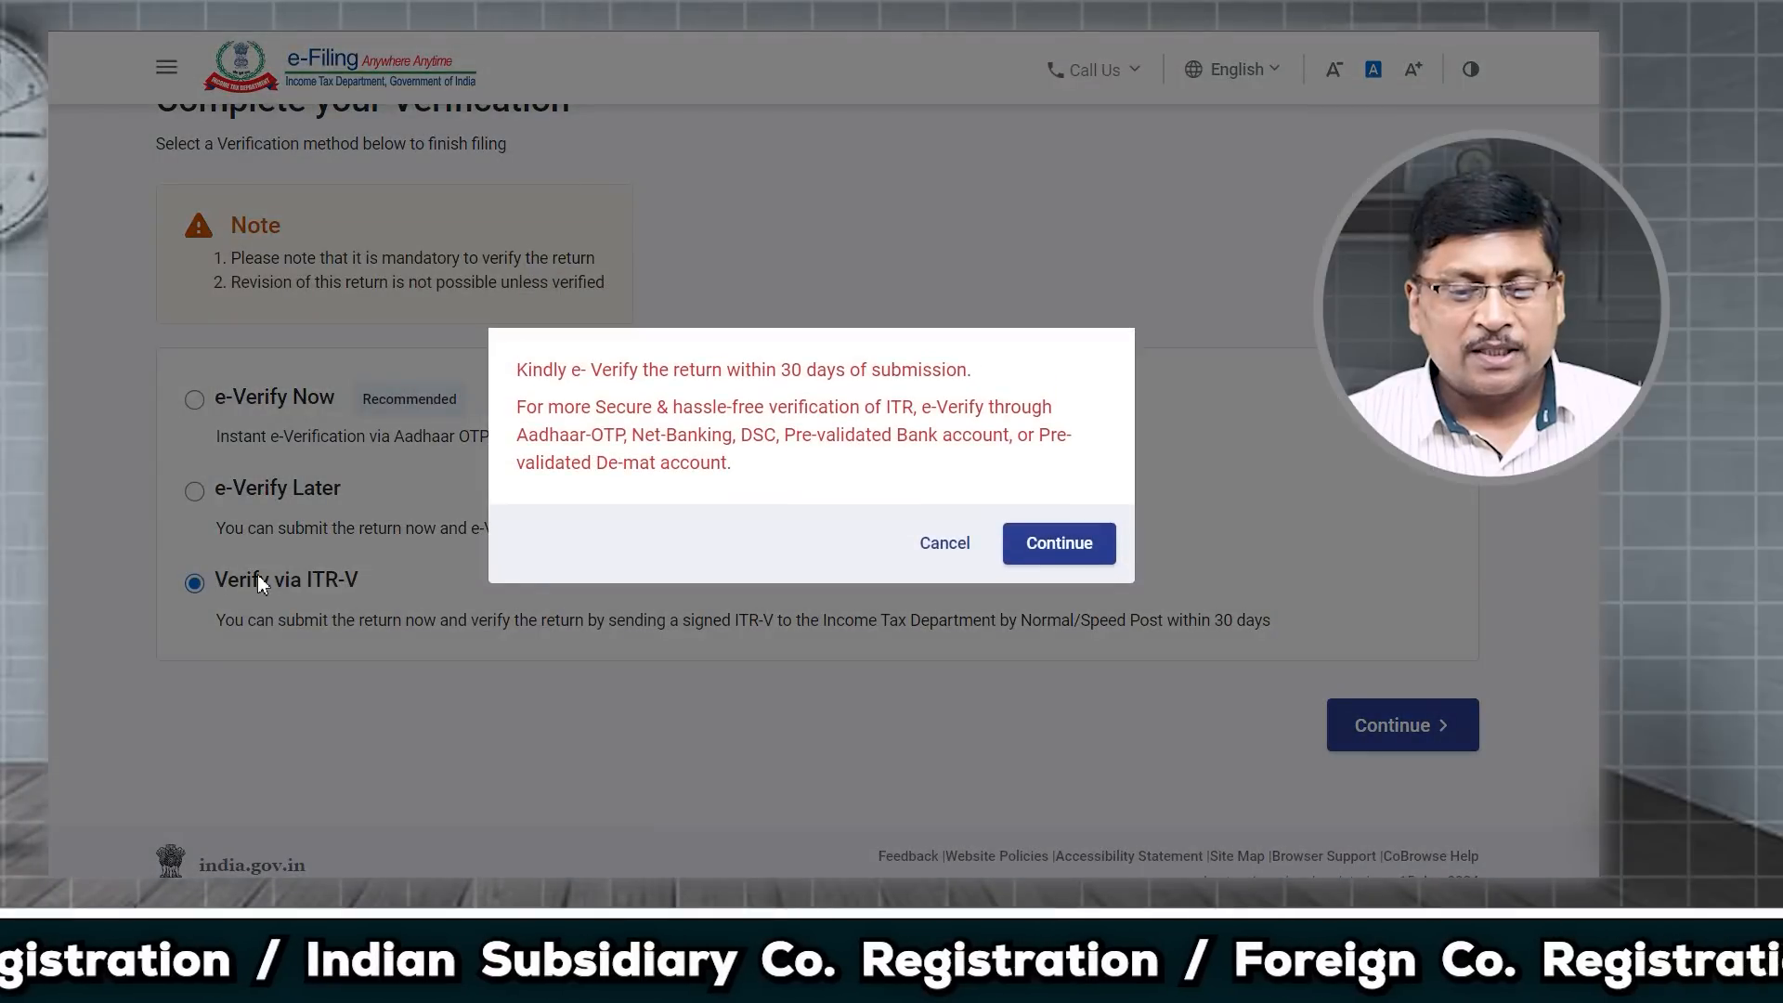
click(935, 552)
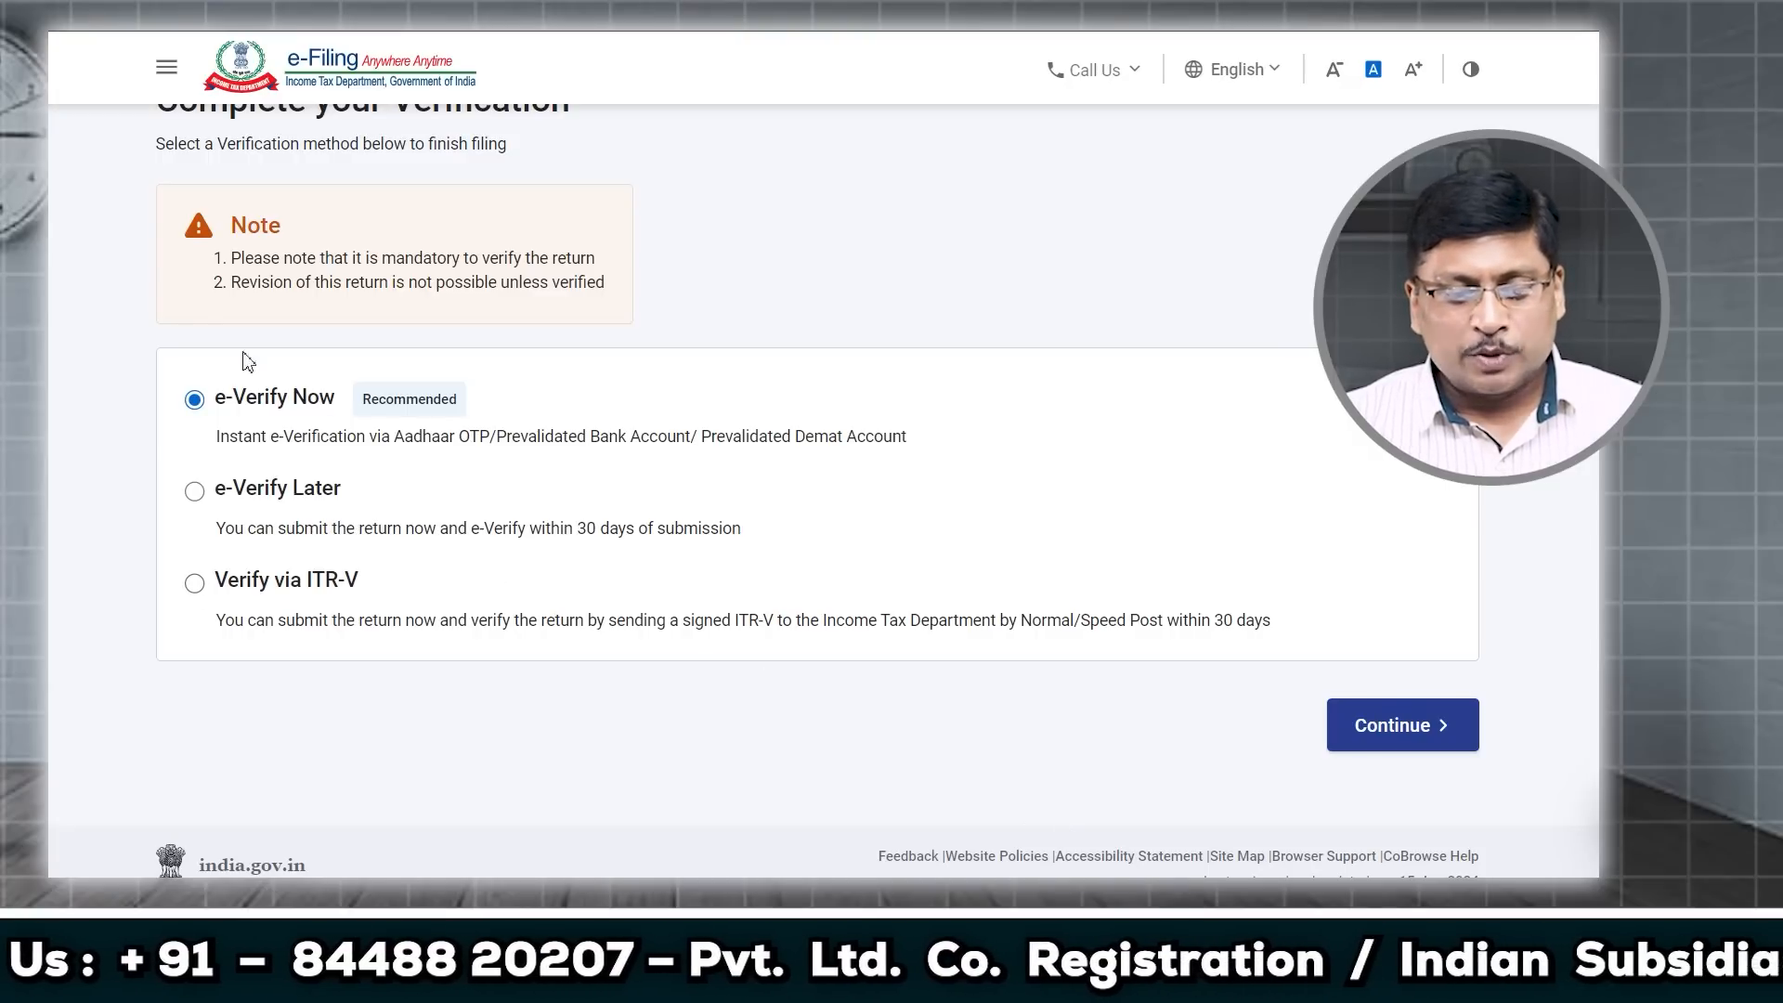
Step: Go to the e-verify method page and select OTP on the Aadhaar-registered mobile
click(1337, 725)
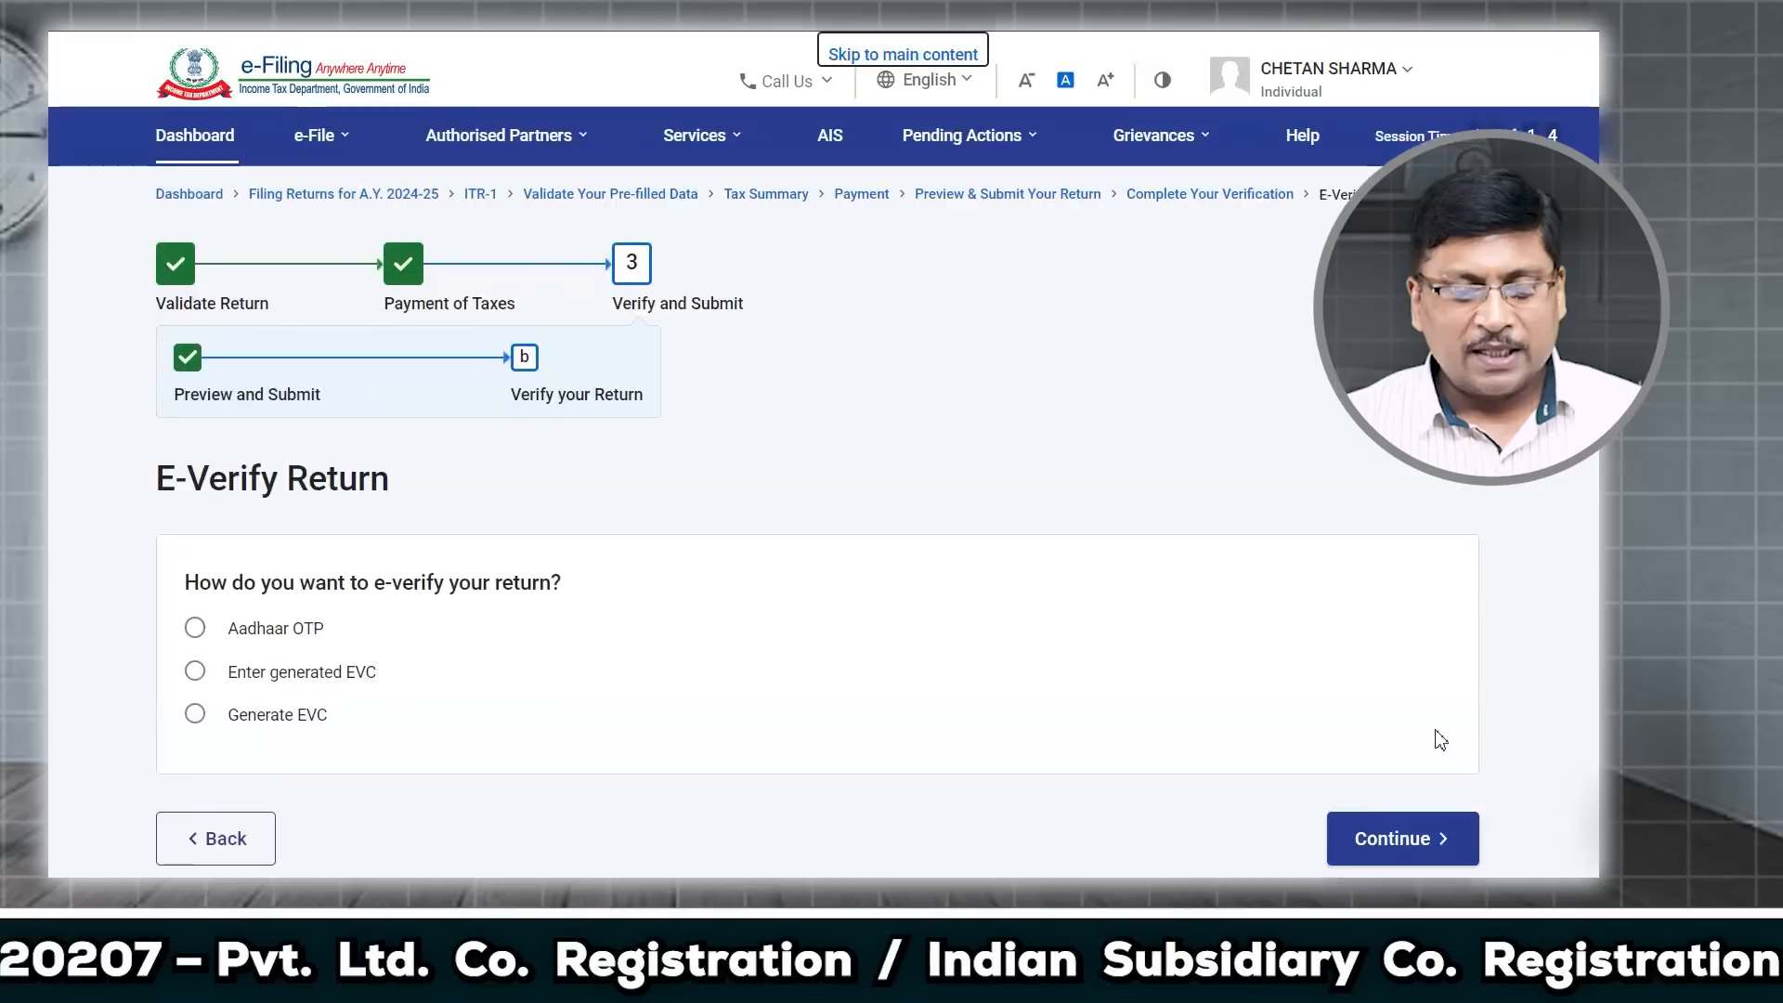
scroll(594, 688, down, 3)
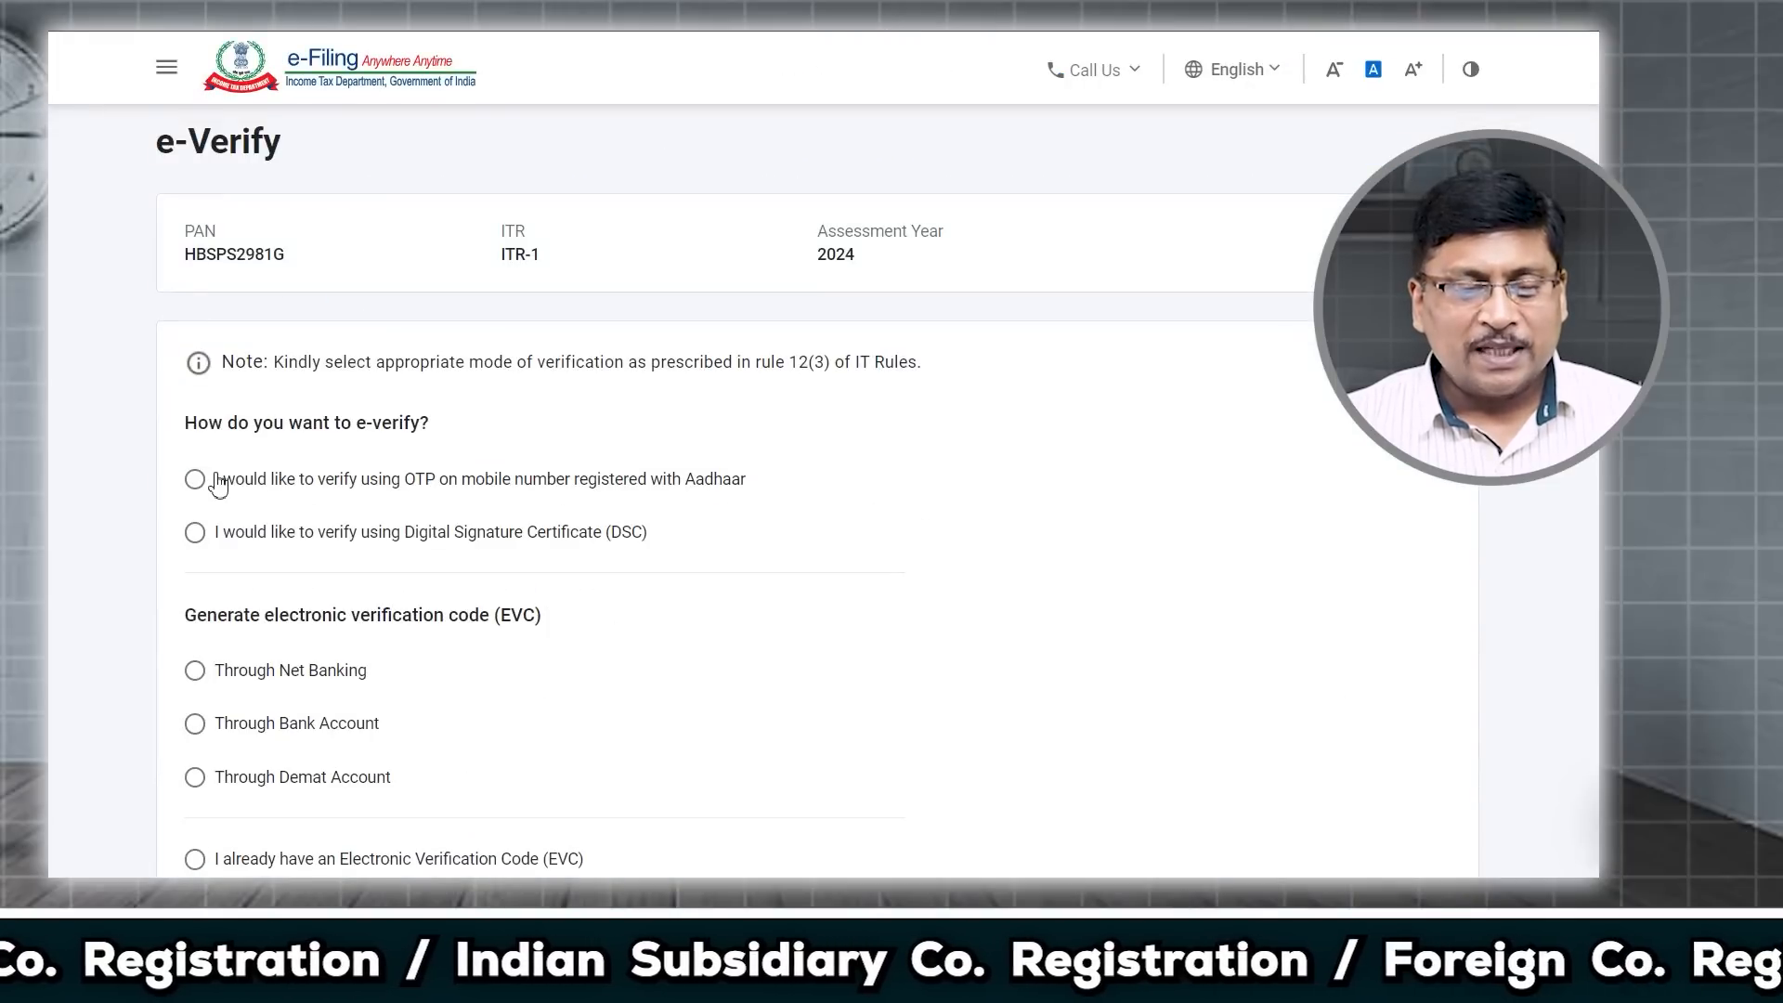
scroll(231, 481, down, 1)
click(198, 375)
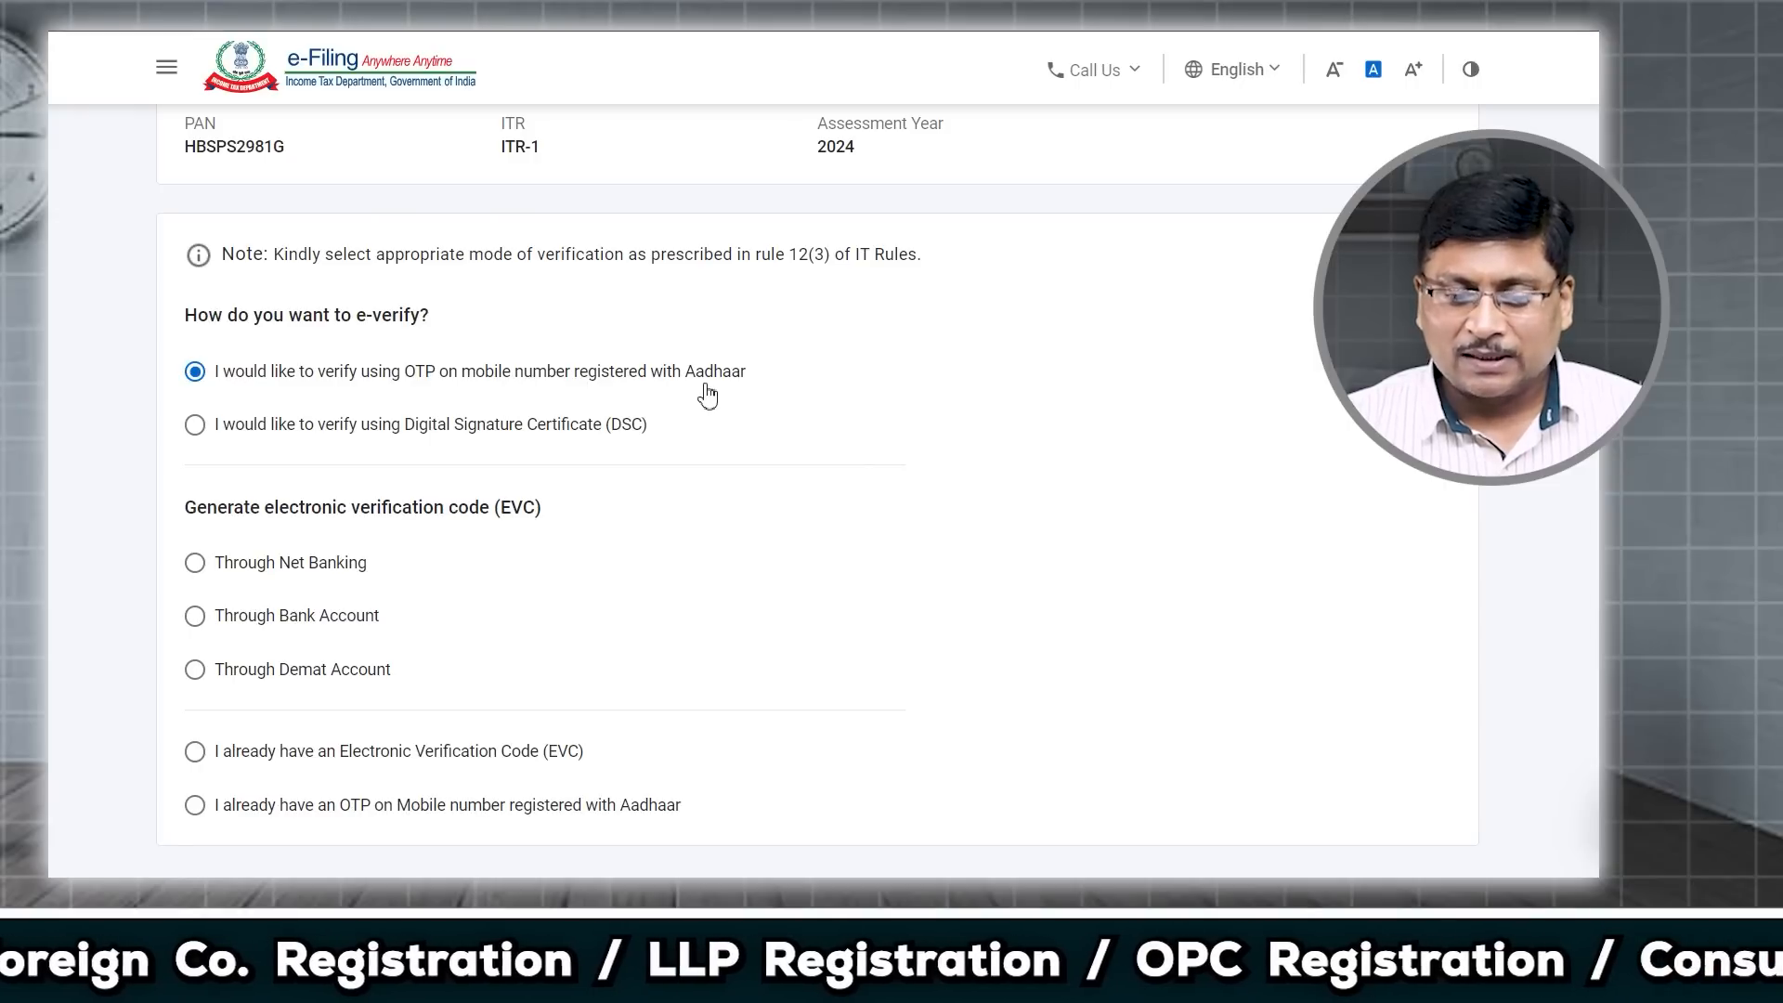
Step: Look over the DSC, net banking and EVC options, then reselect Aadhaar mobile OTP and continue
click(194, 425)
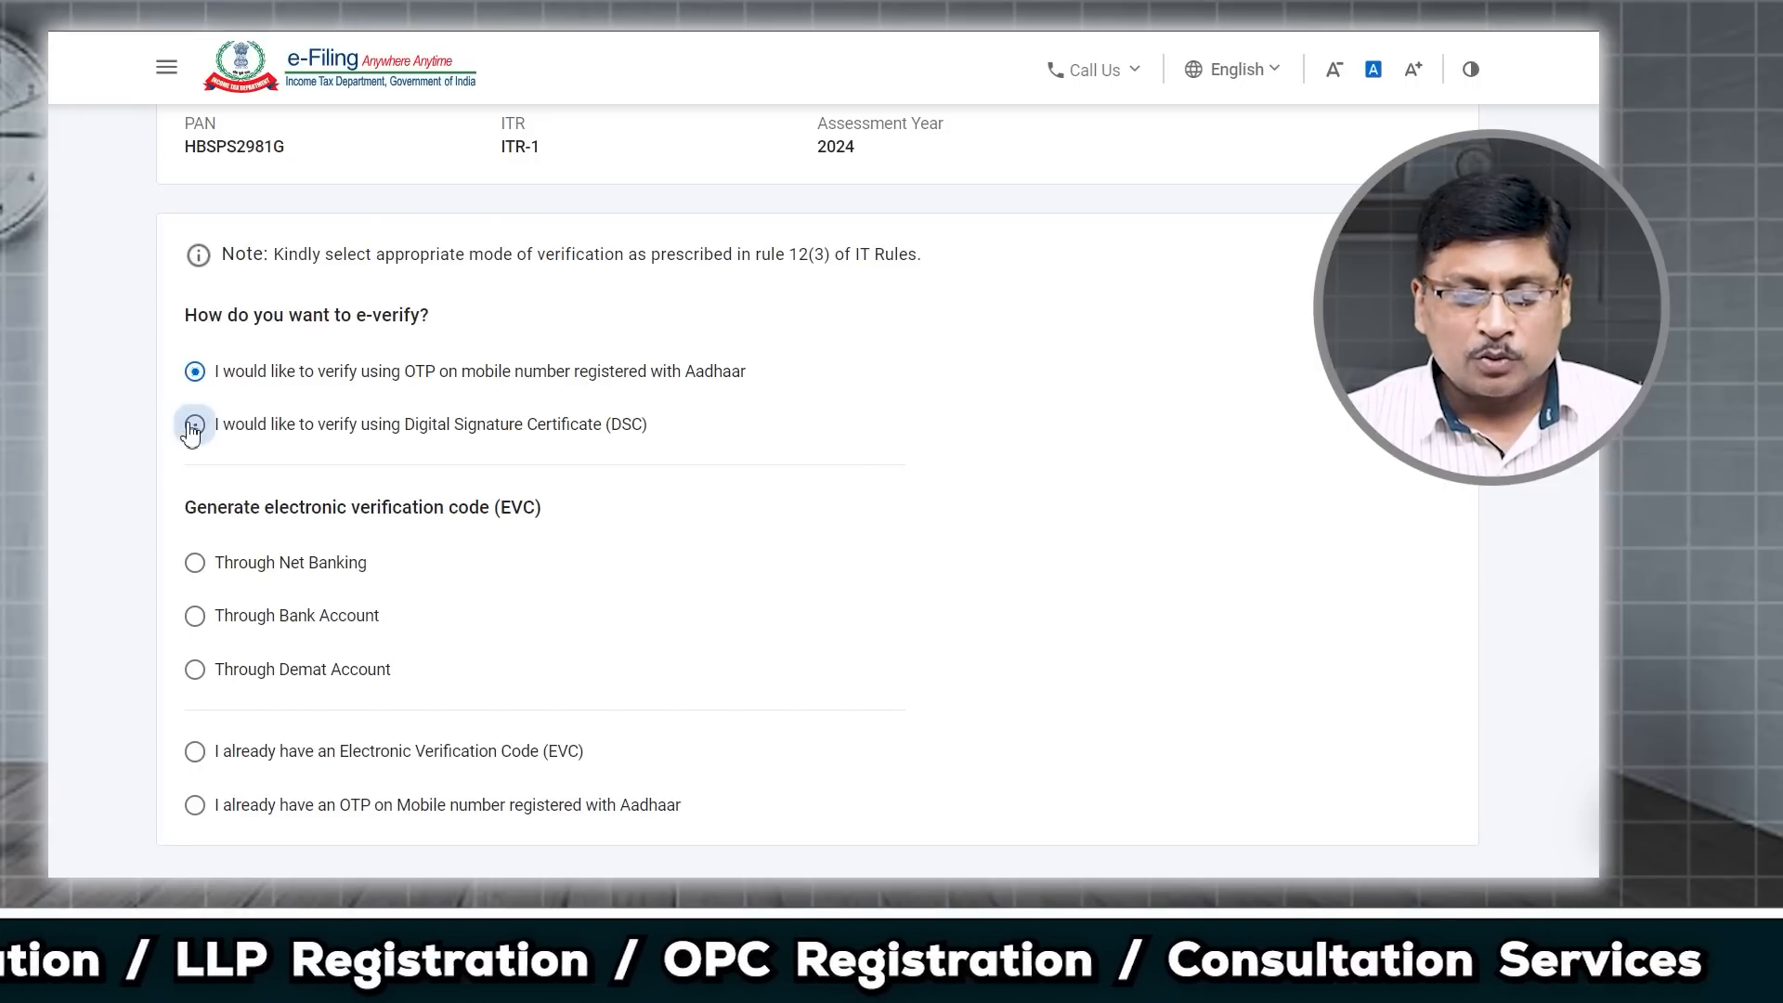
scroll(197, 520, down, 2)
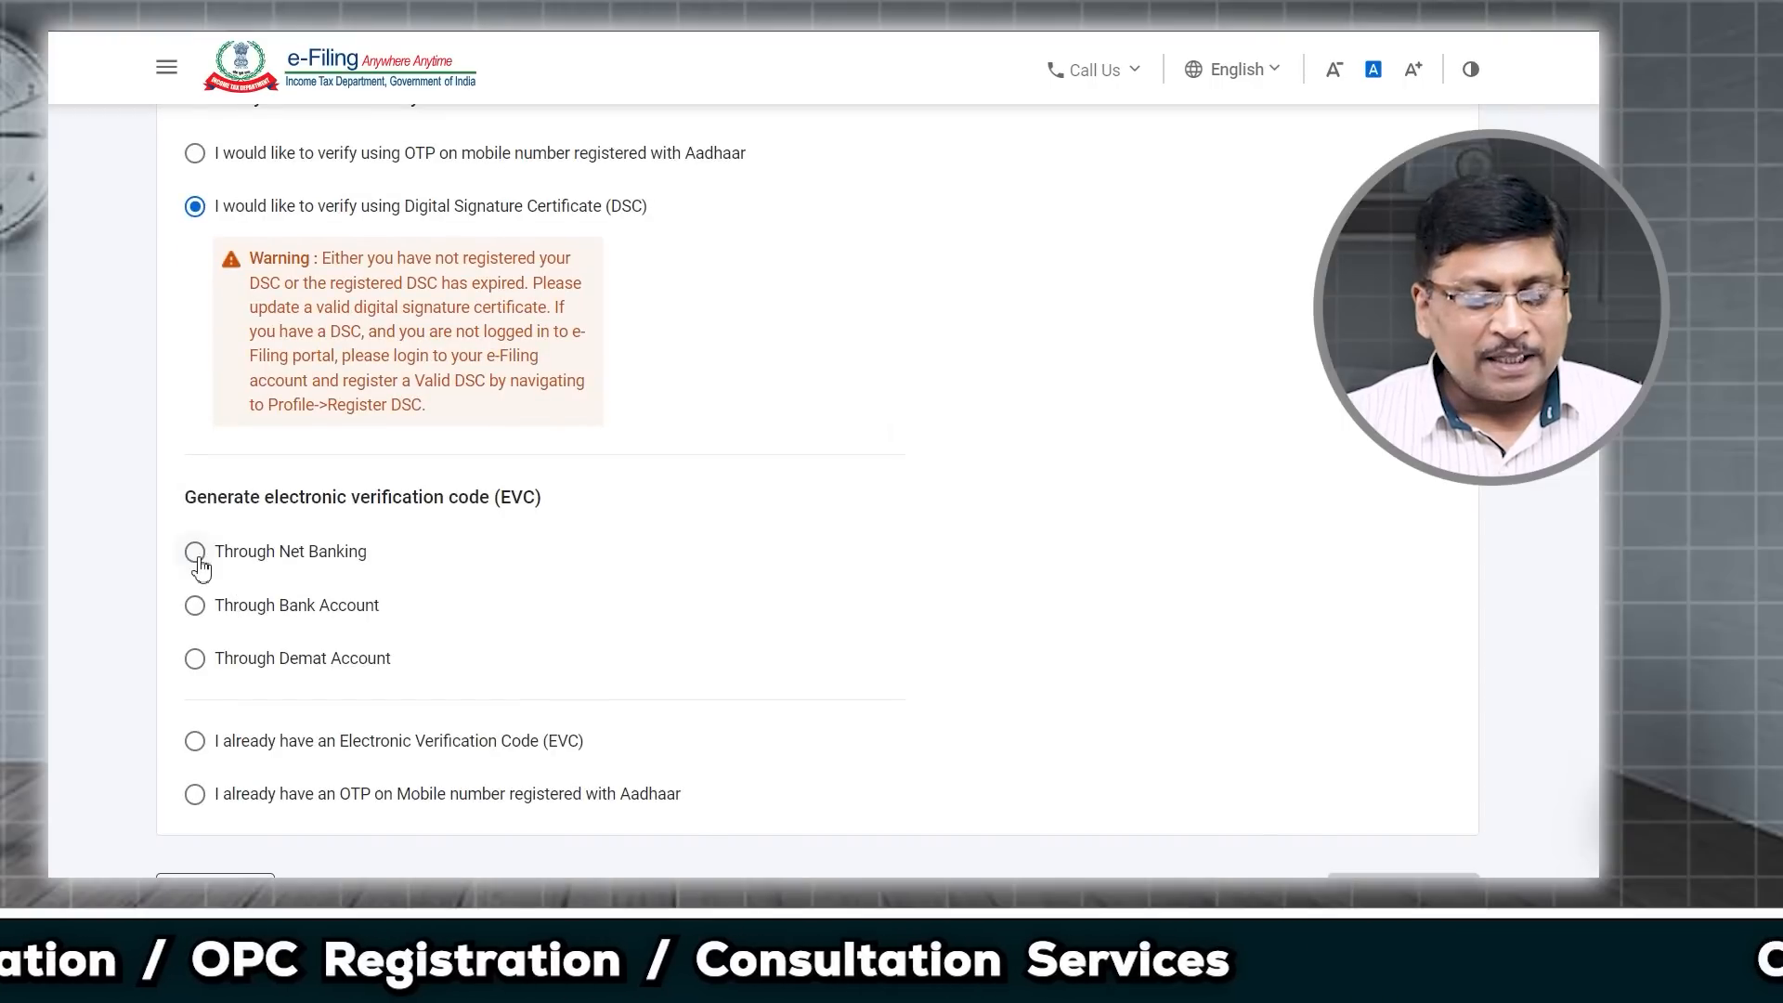
click(197, 557)
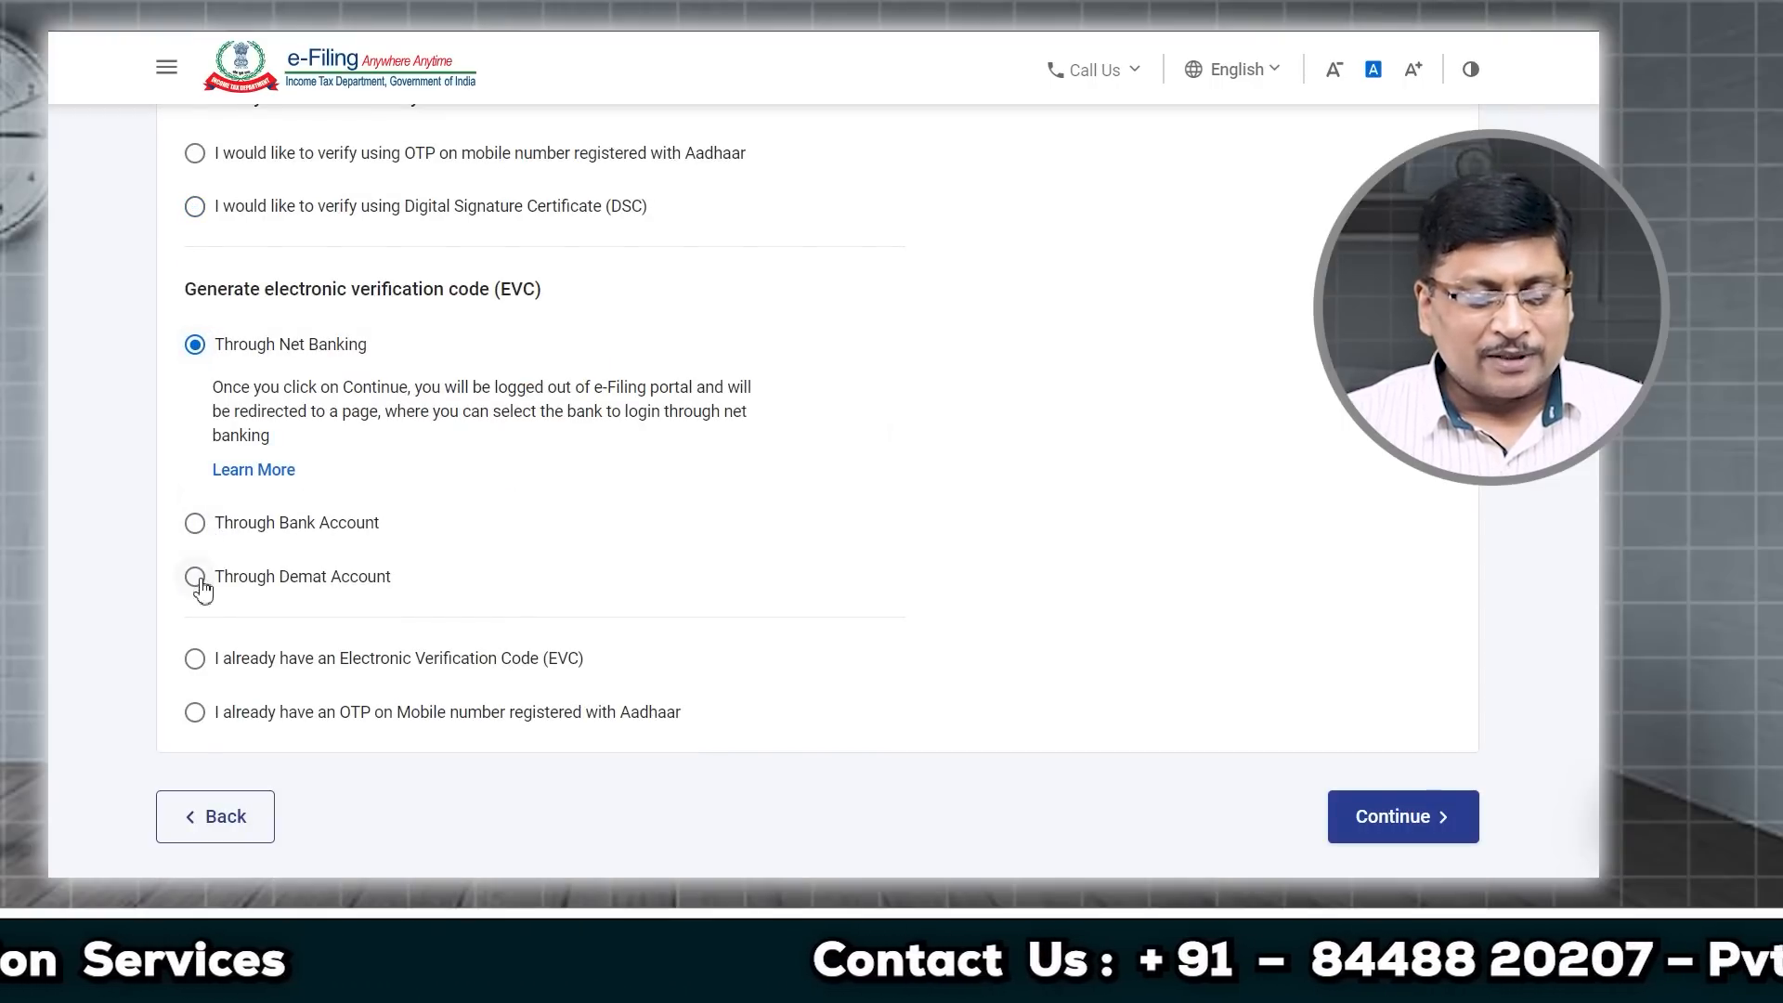
click(196, 661)
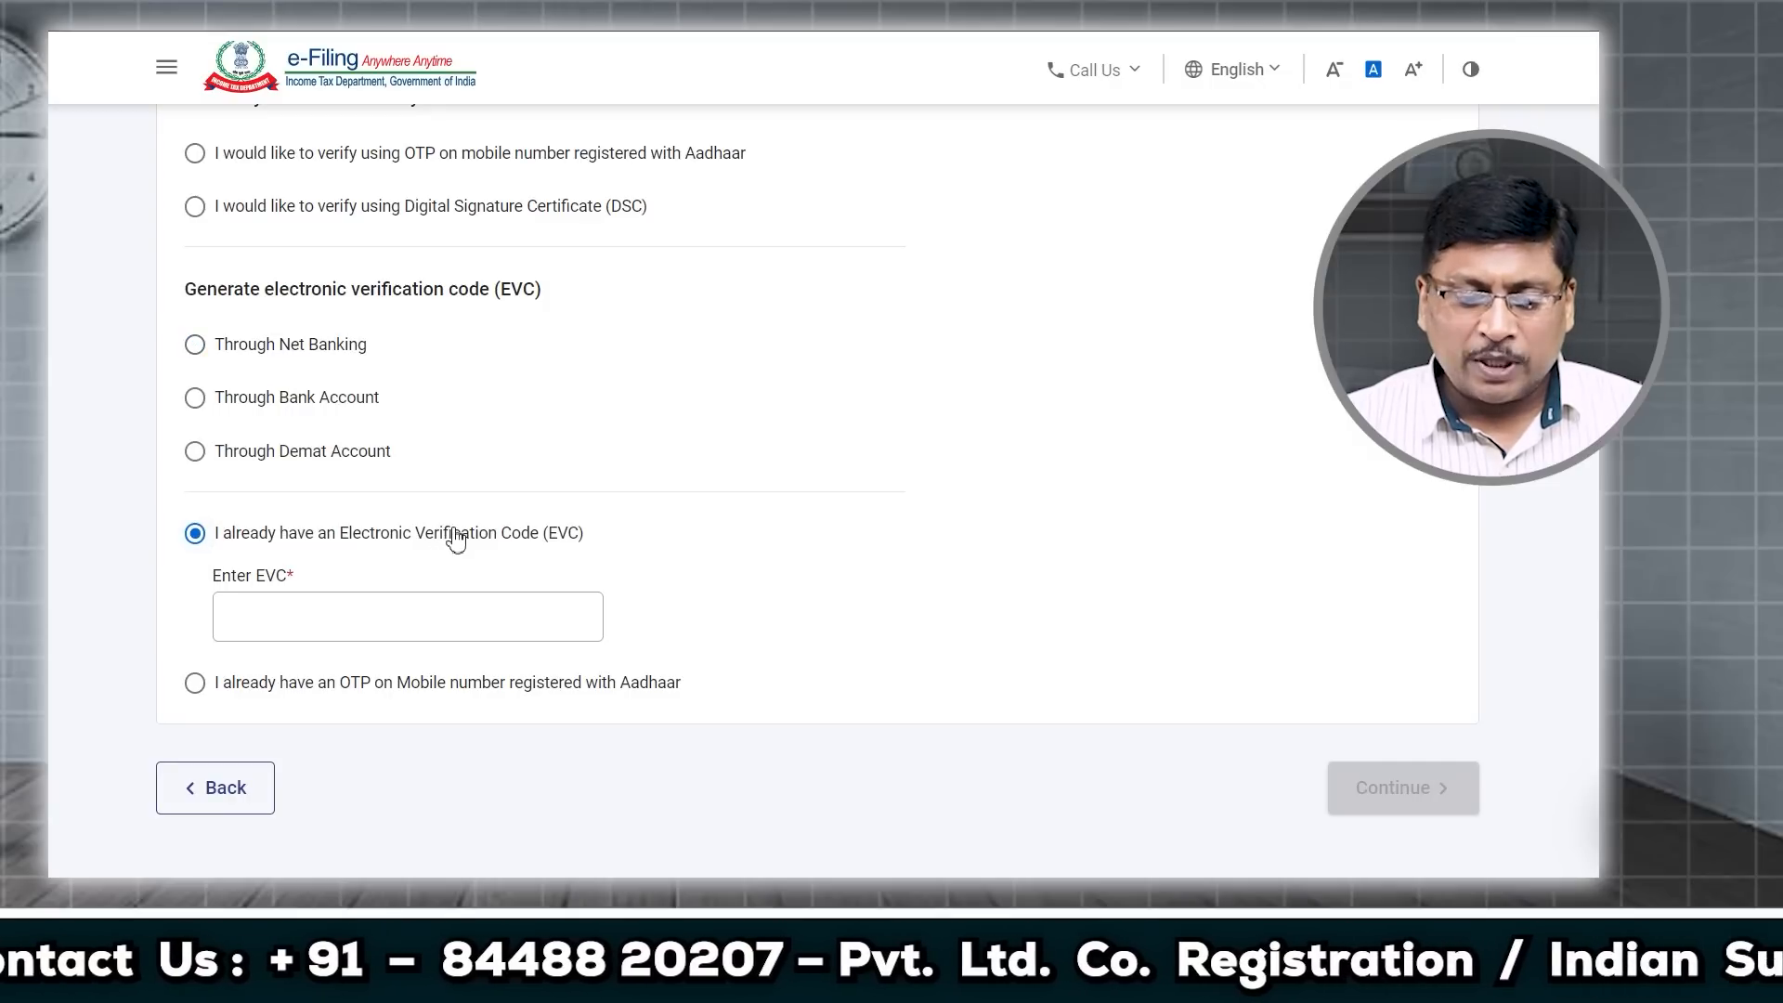
click(195, 685)
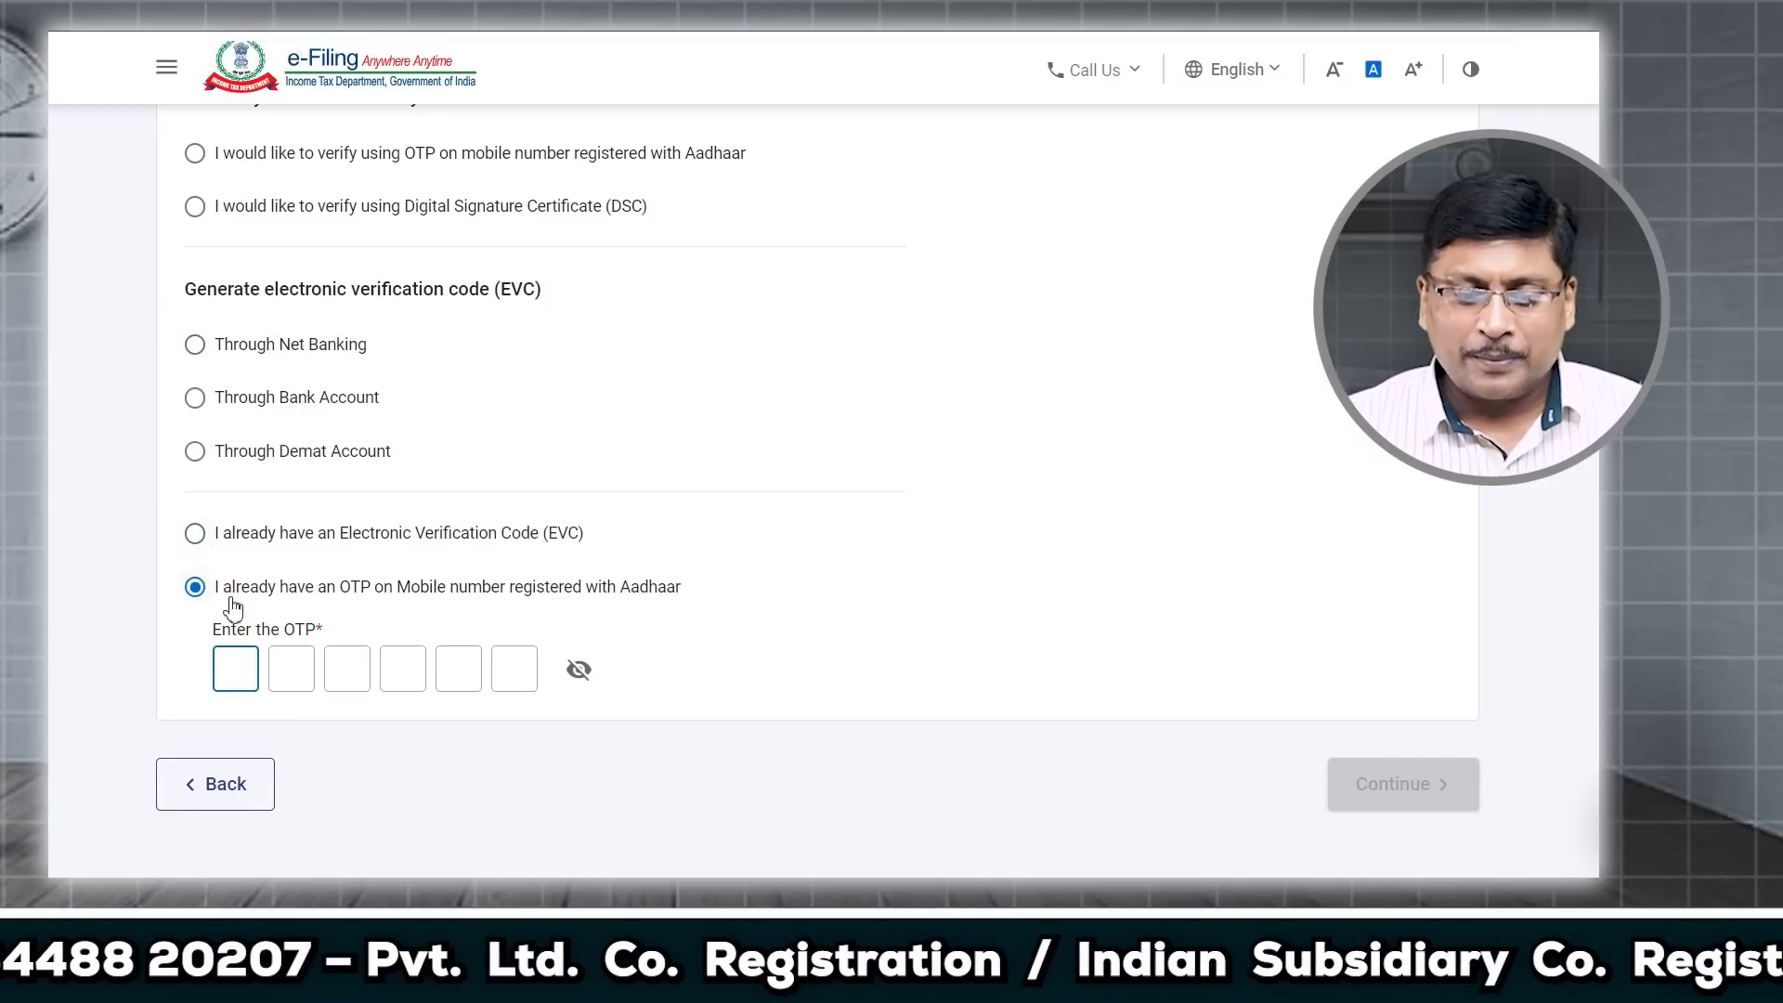
scroll(202, 557, up, 3)
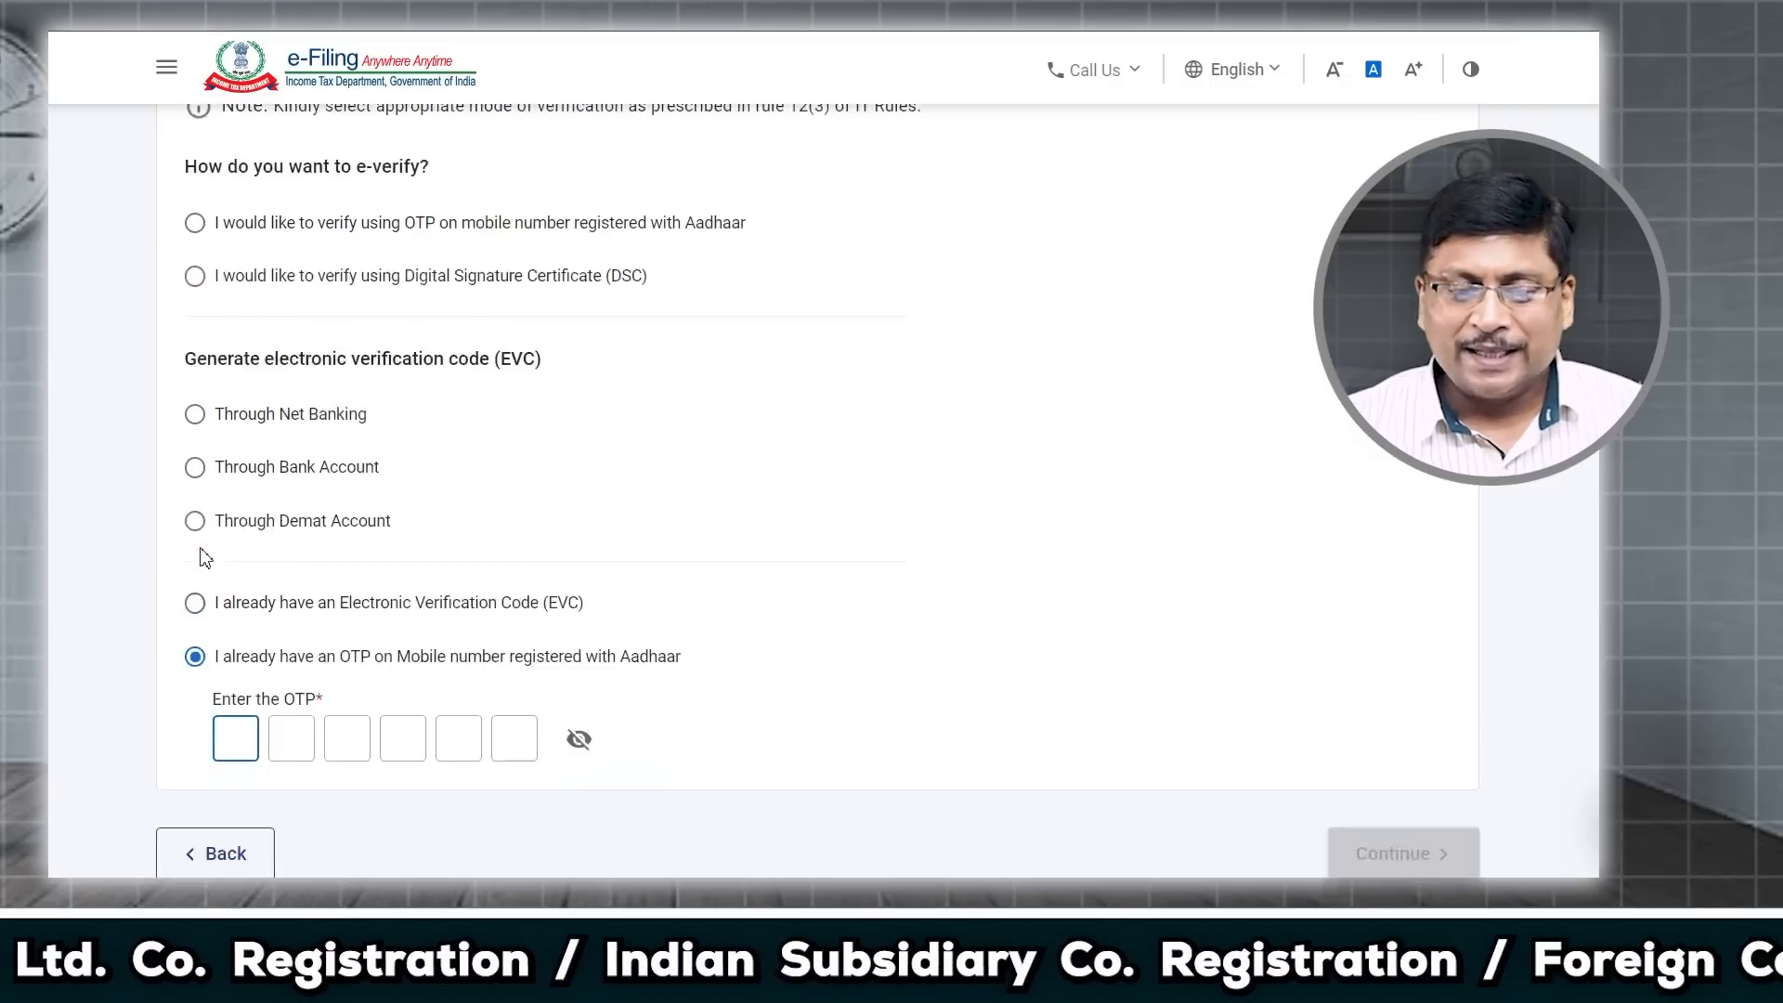
click(195, 386)
scroll(650, 437, down, 3)
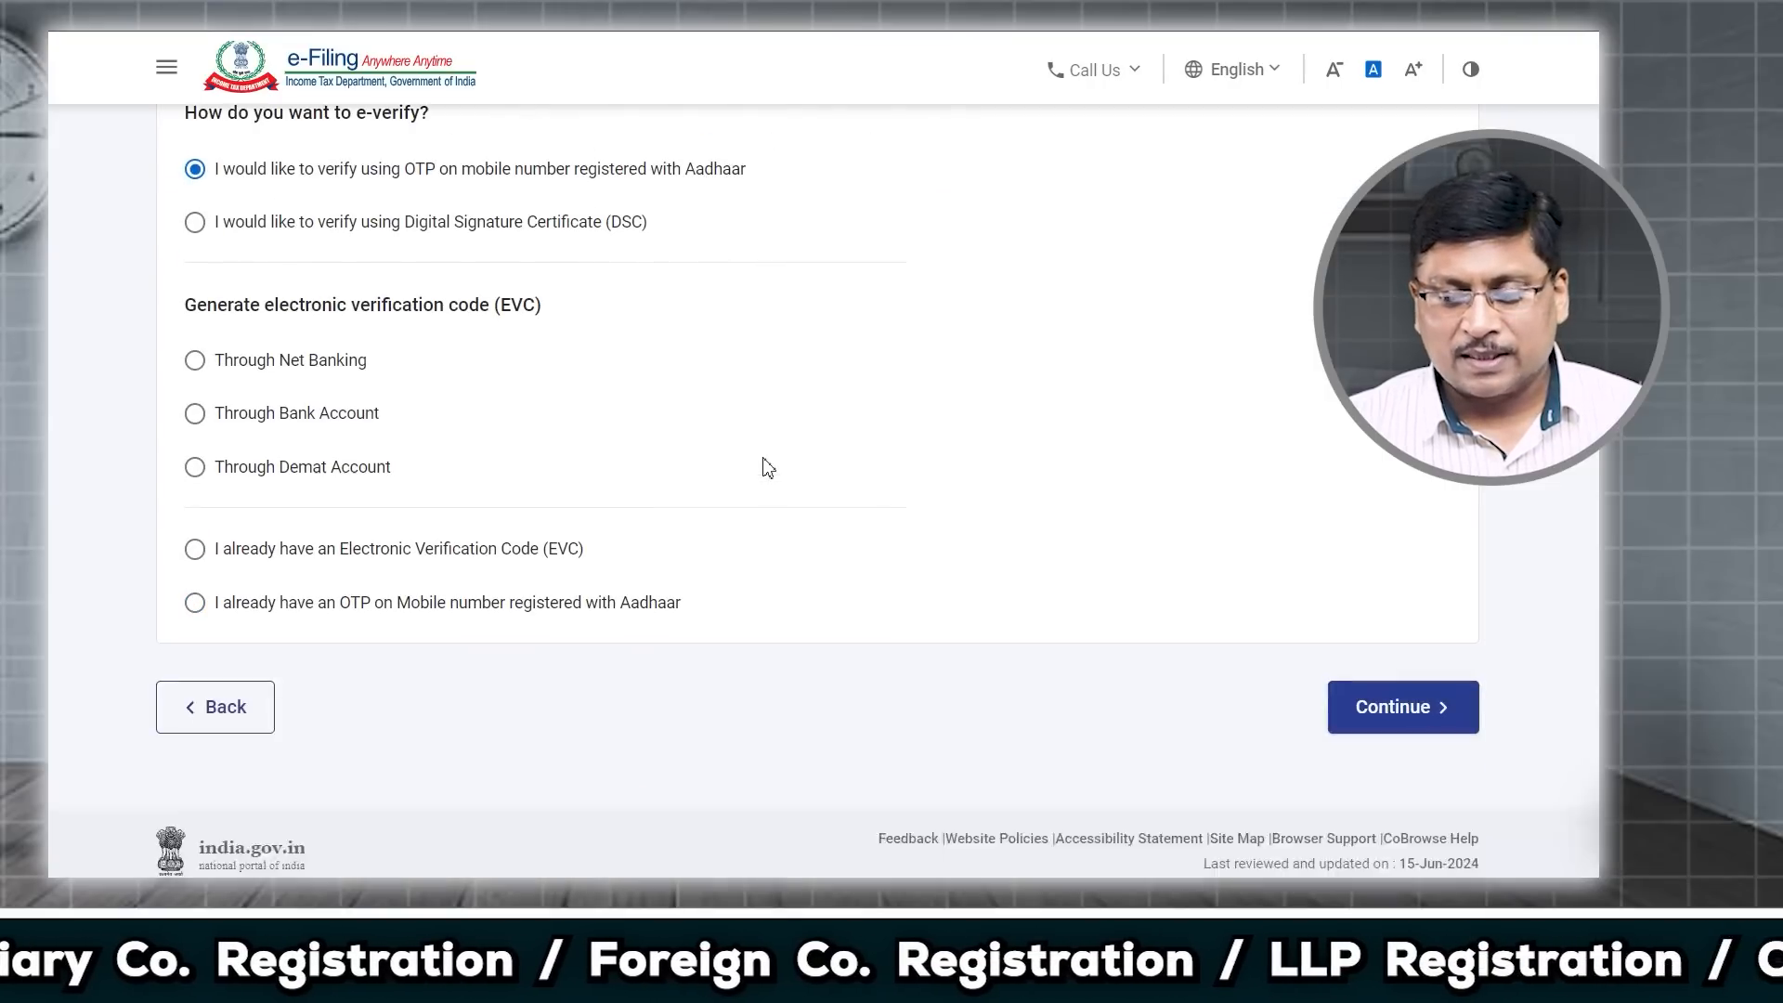
click(1381, 692)
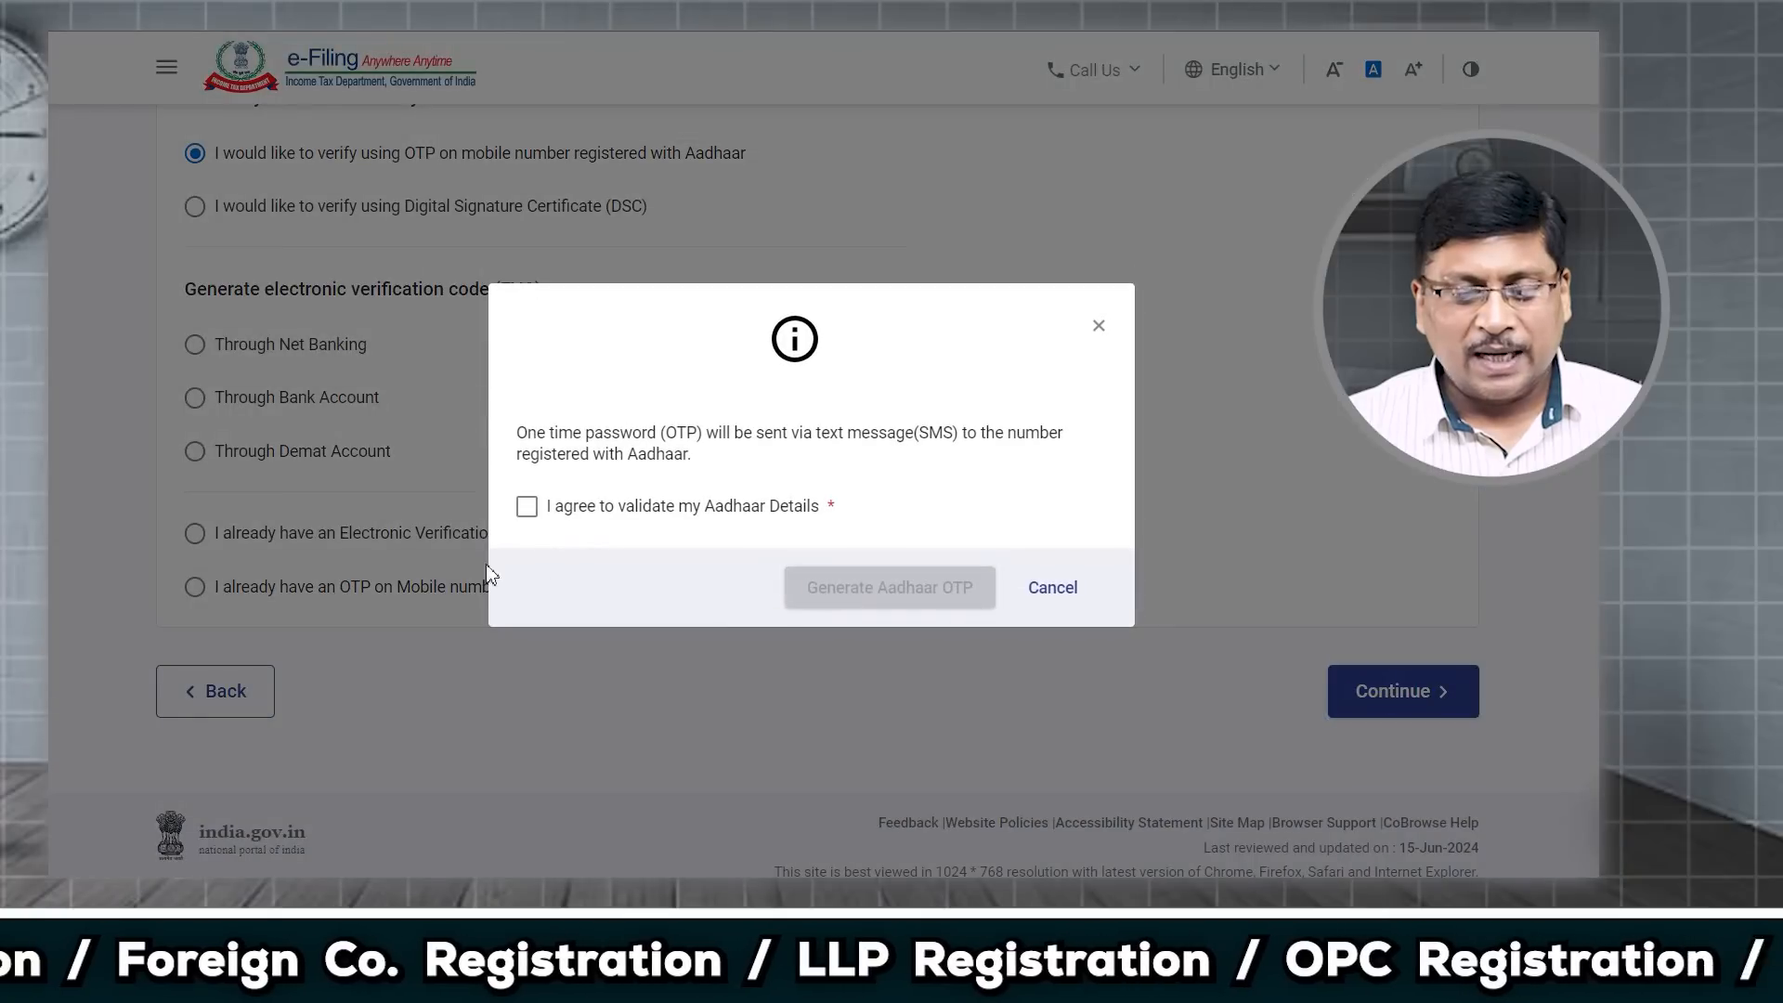
Step: Agree to Aadhaar validation, generate the OTP, and enter the six-digit code, briefly revealing it to check
click(527, 507)
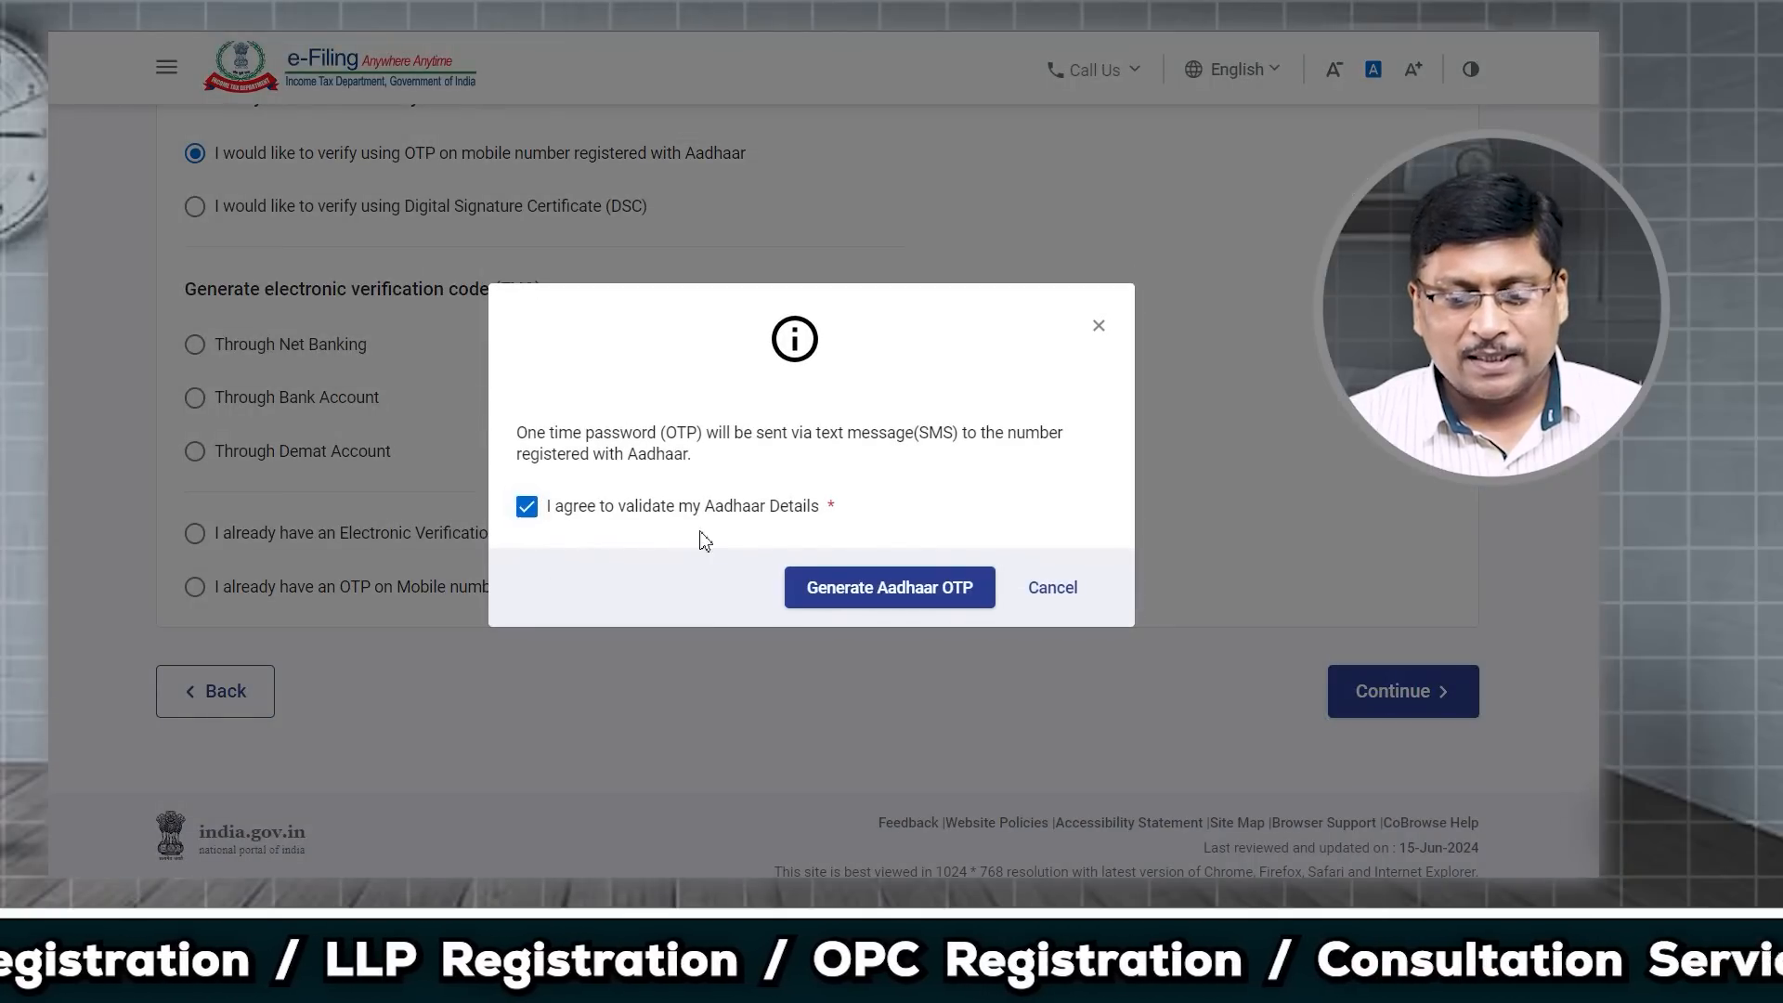
click(886, 594)
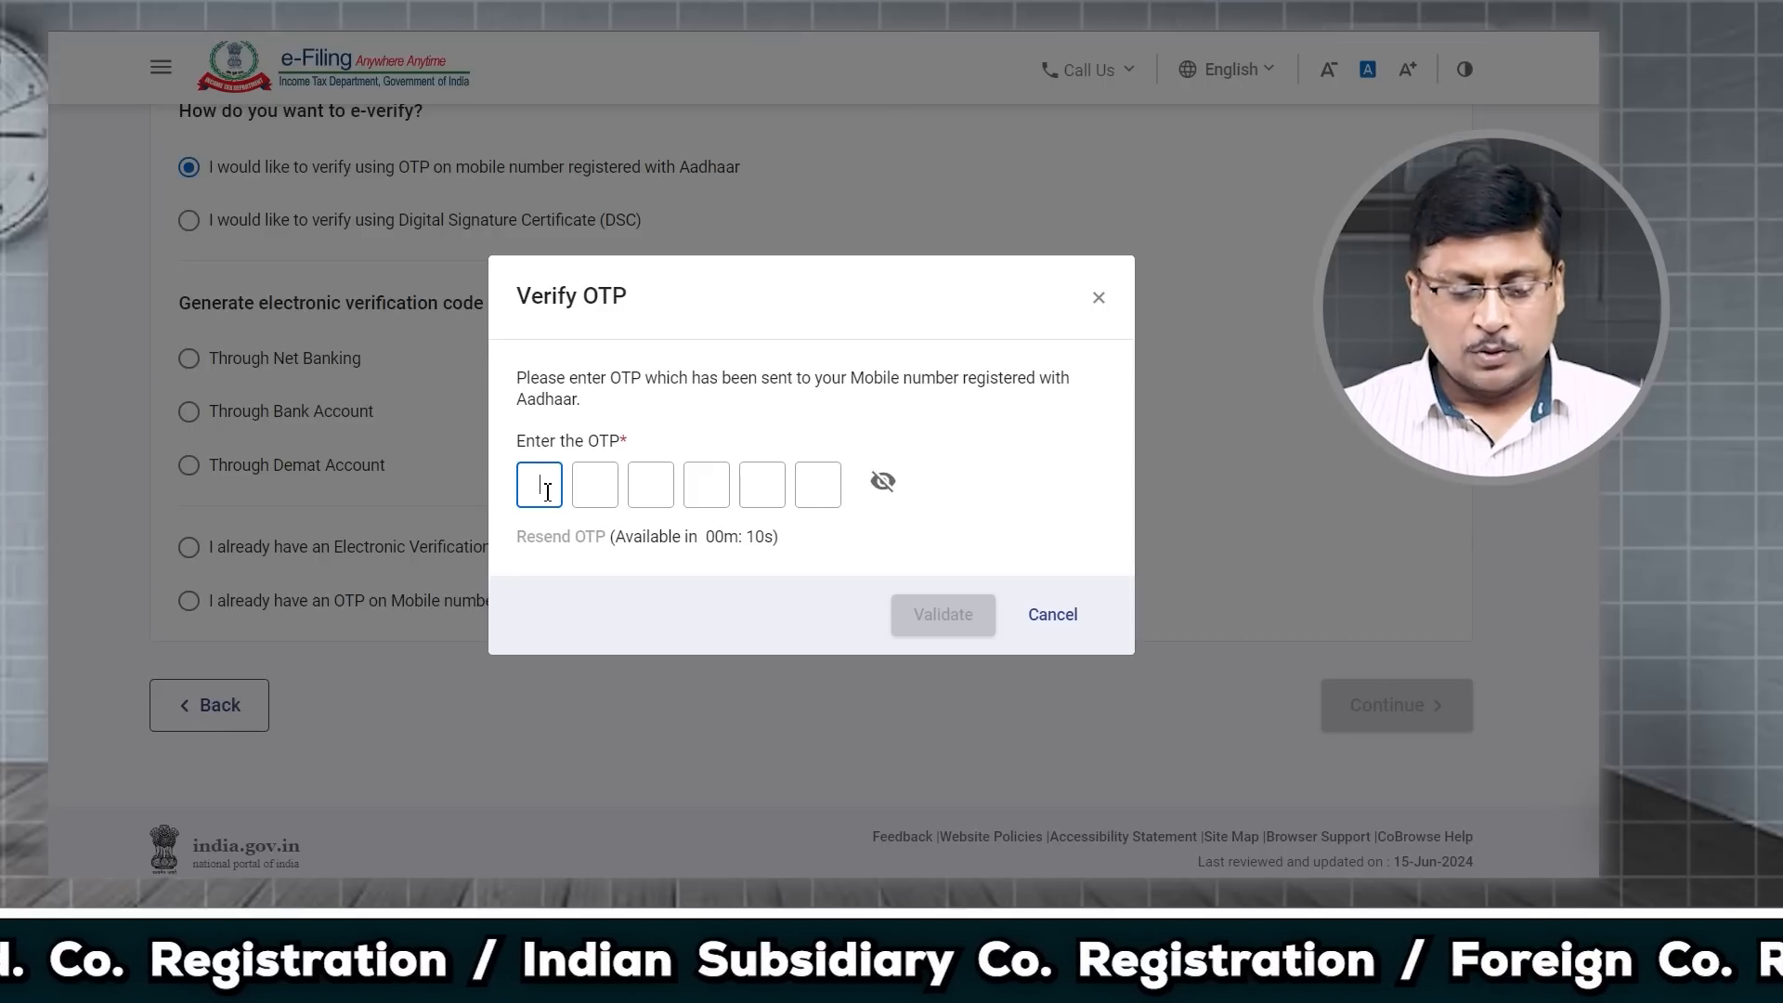
text(11)
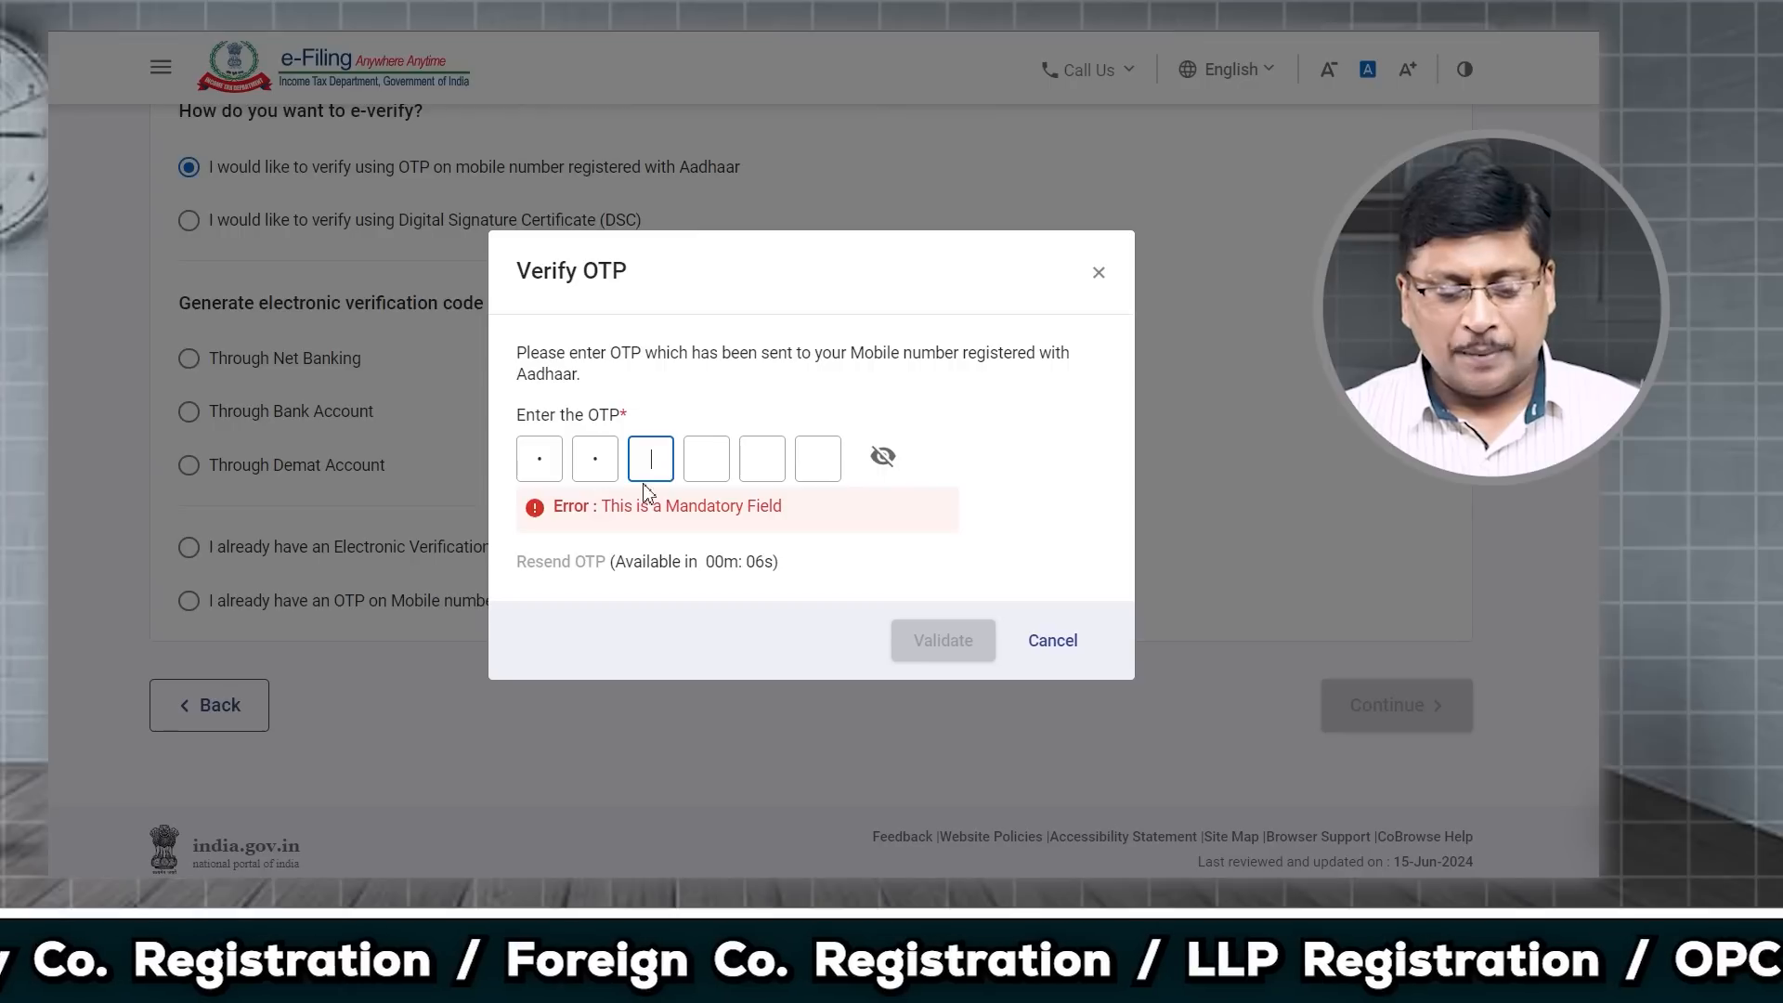
text(111)
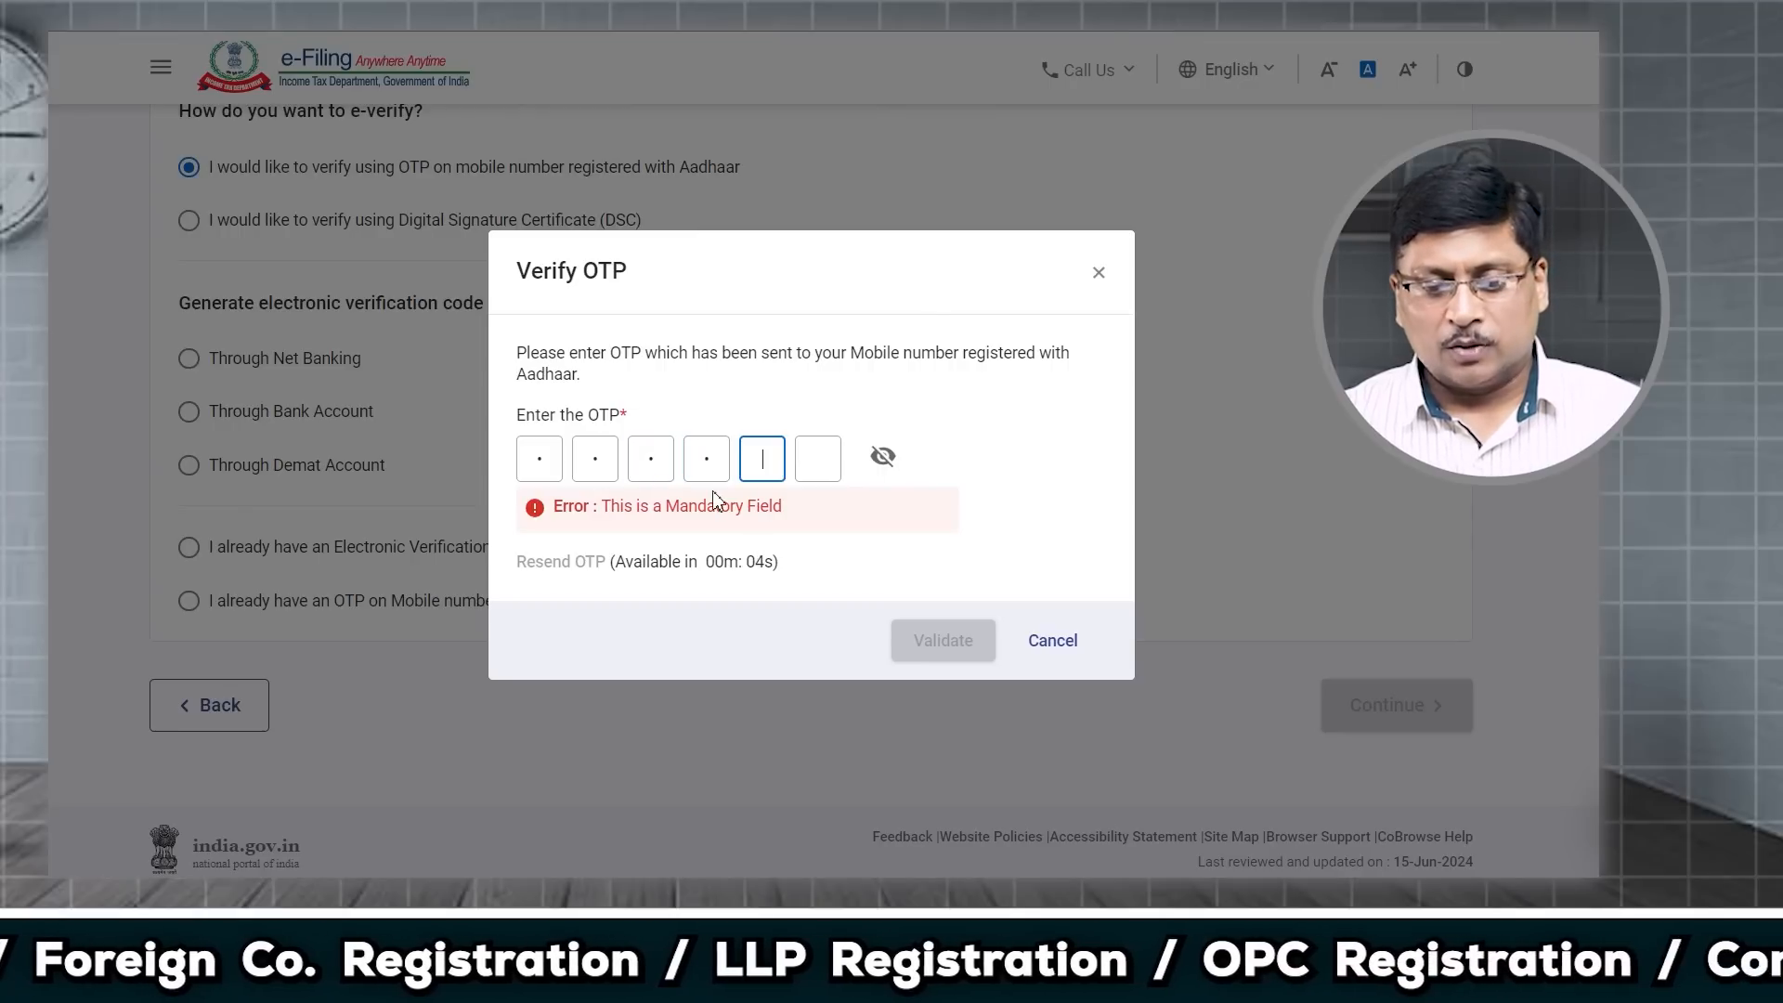
text(1)
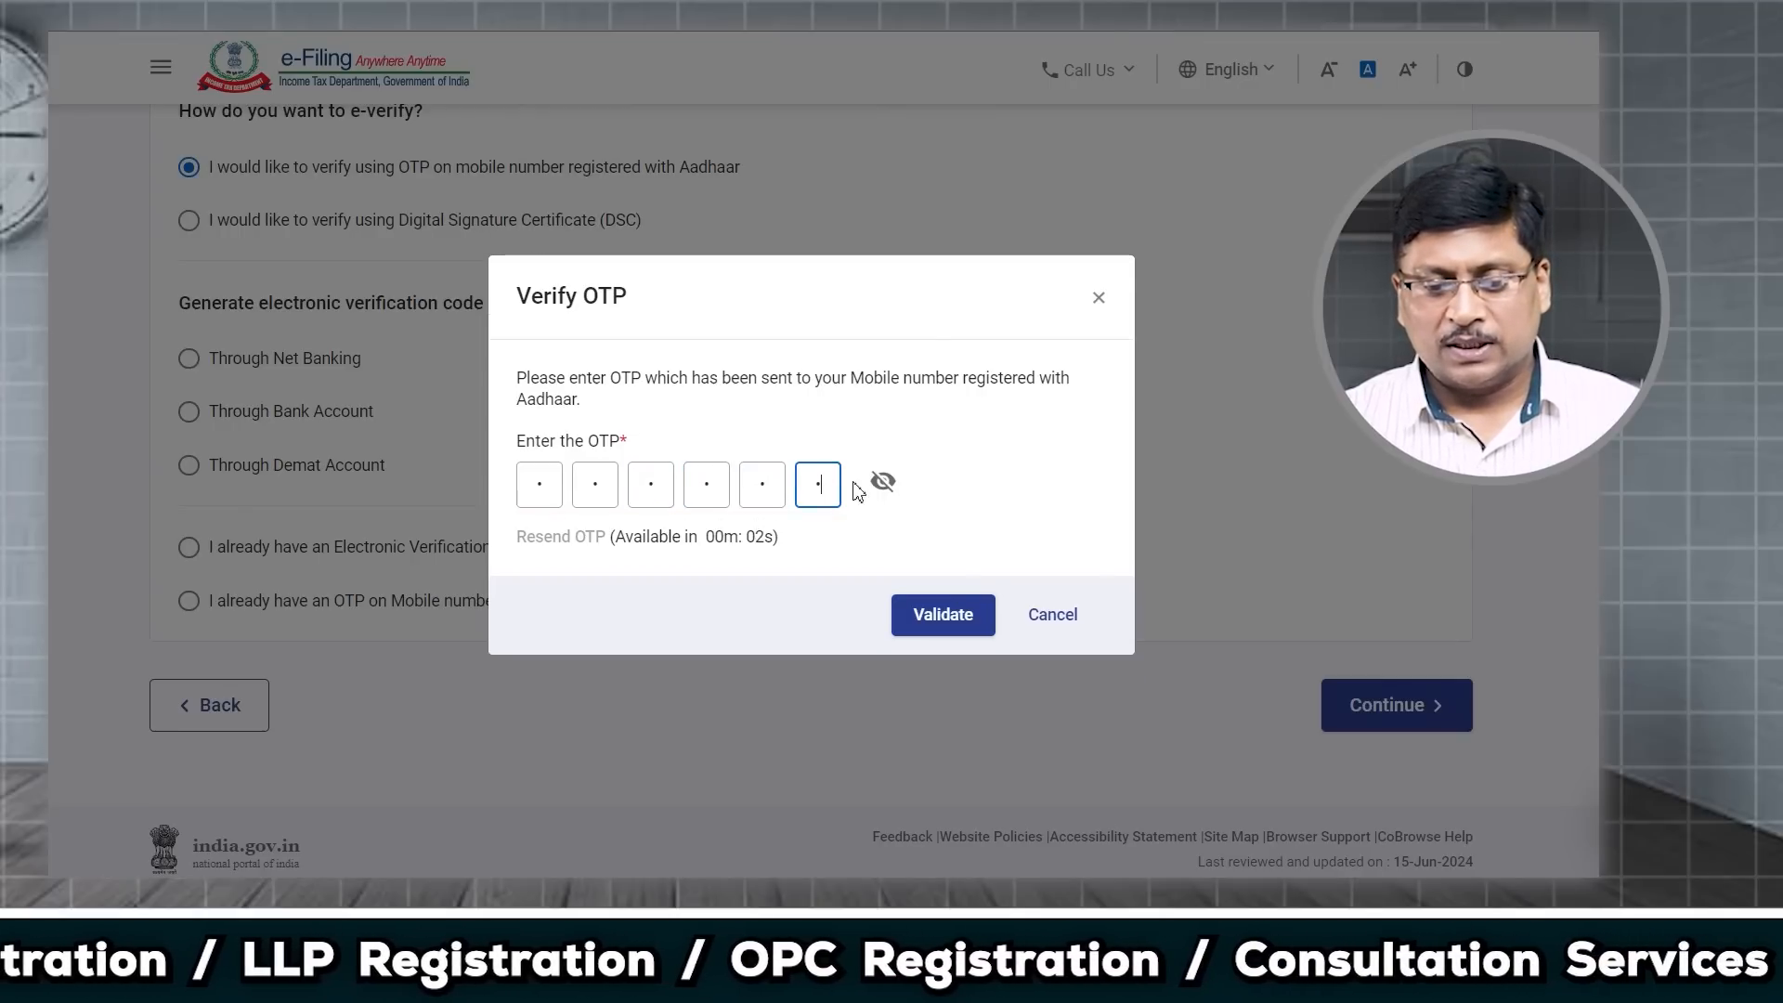
click(881, 484)
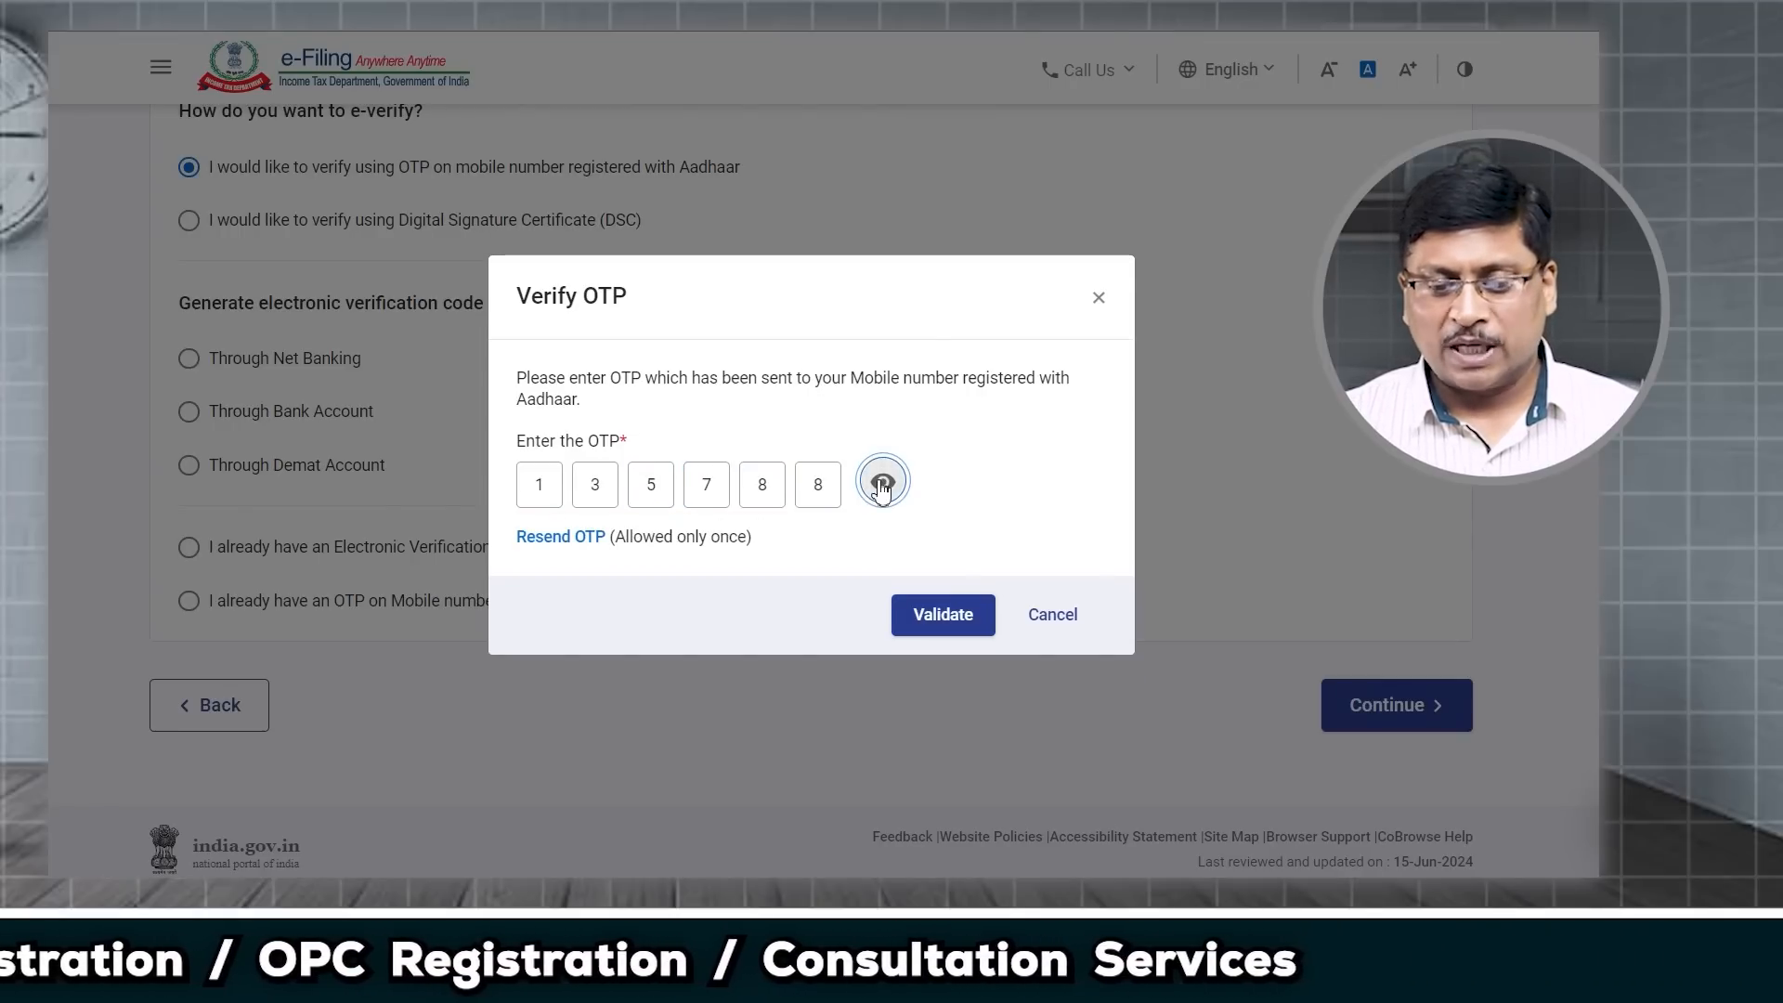
click(882, 484)
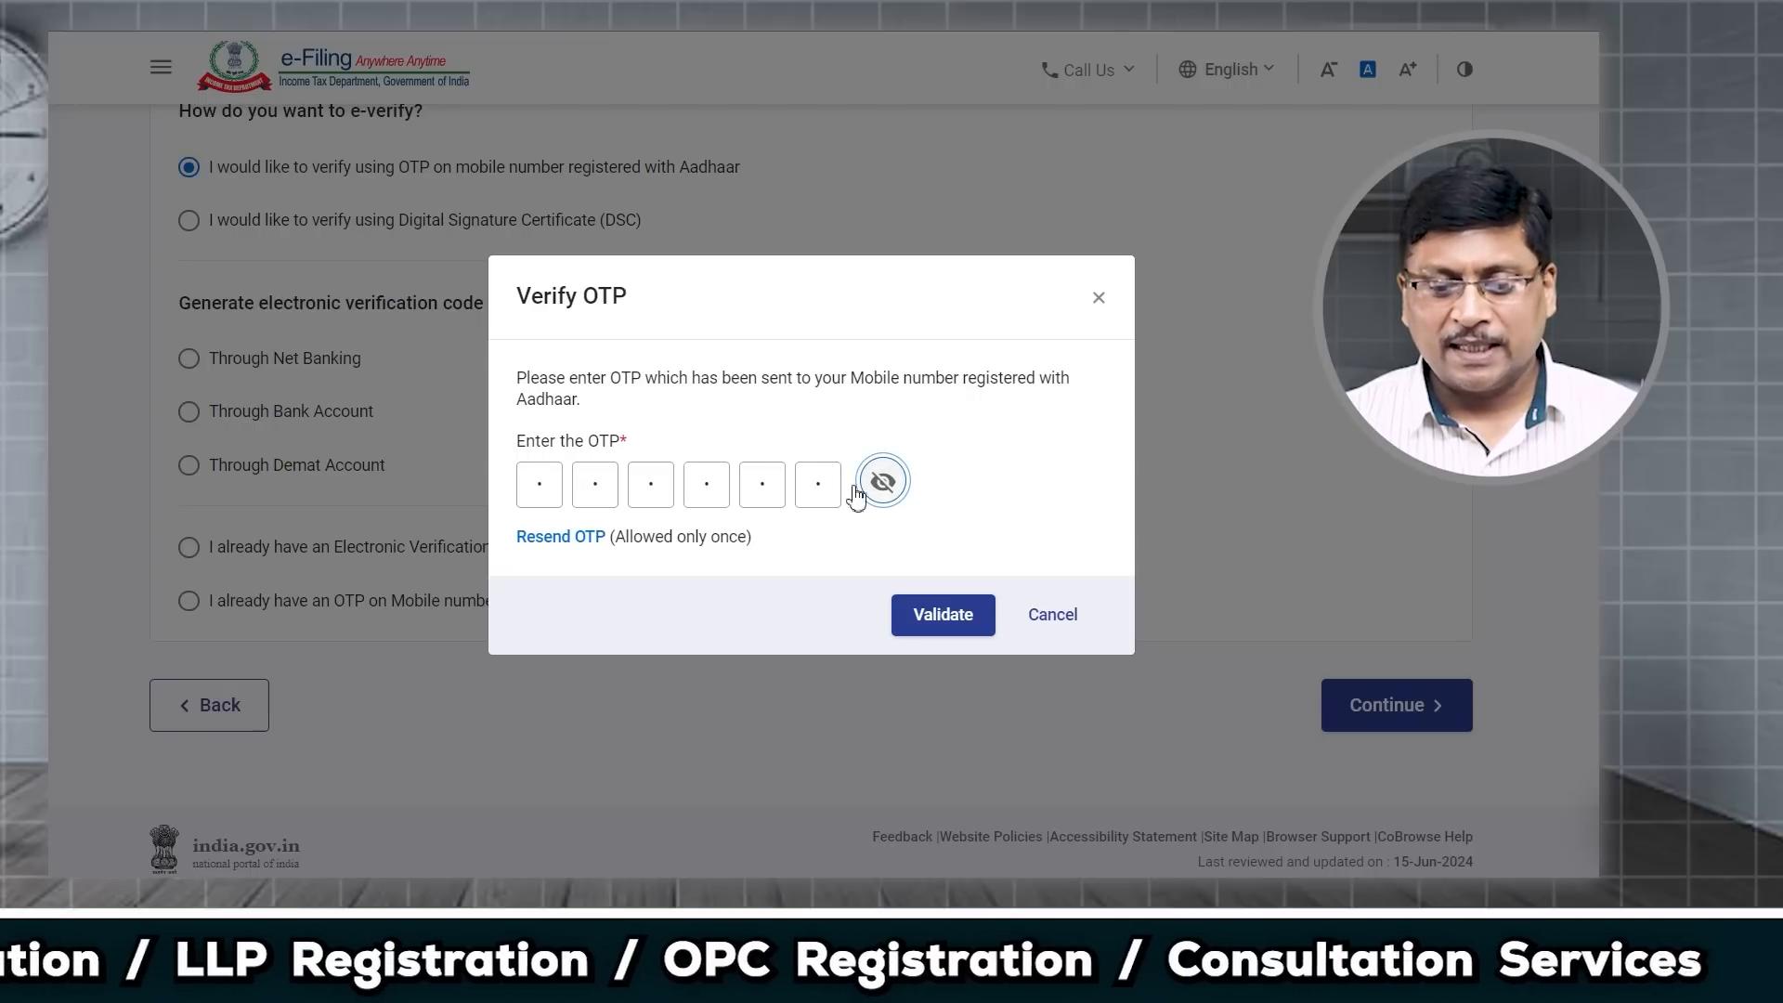